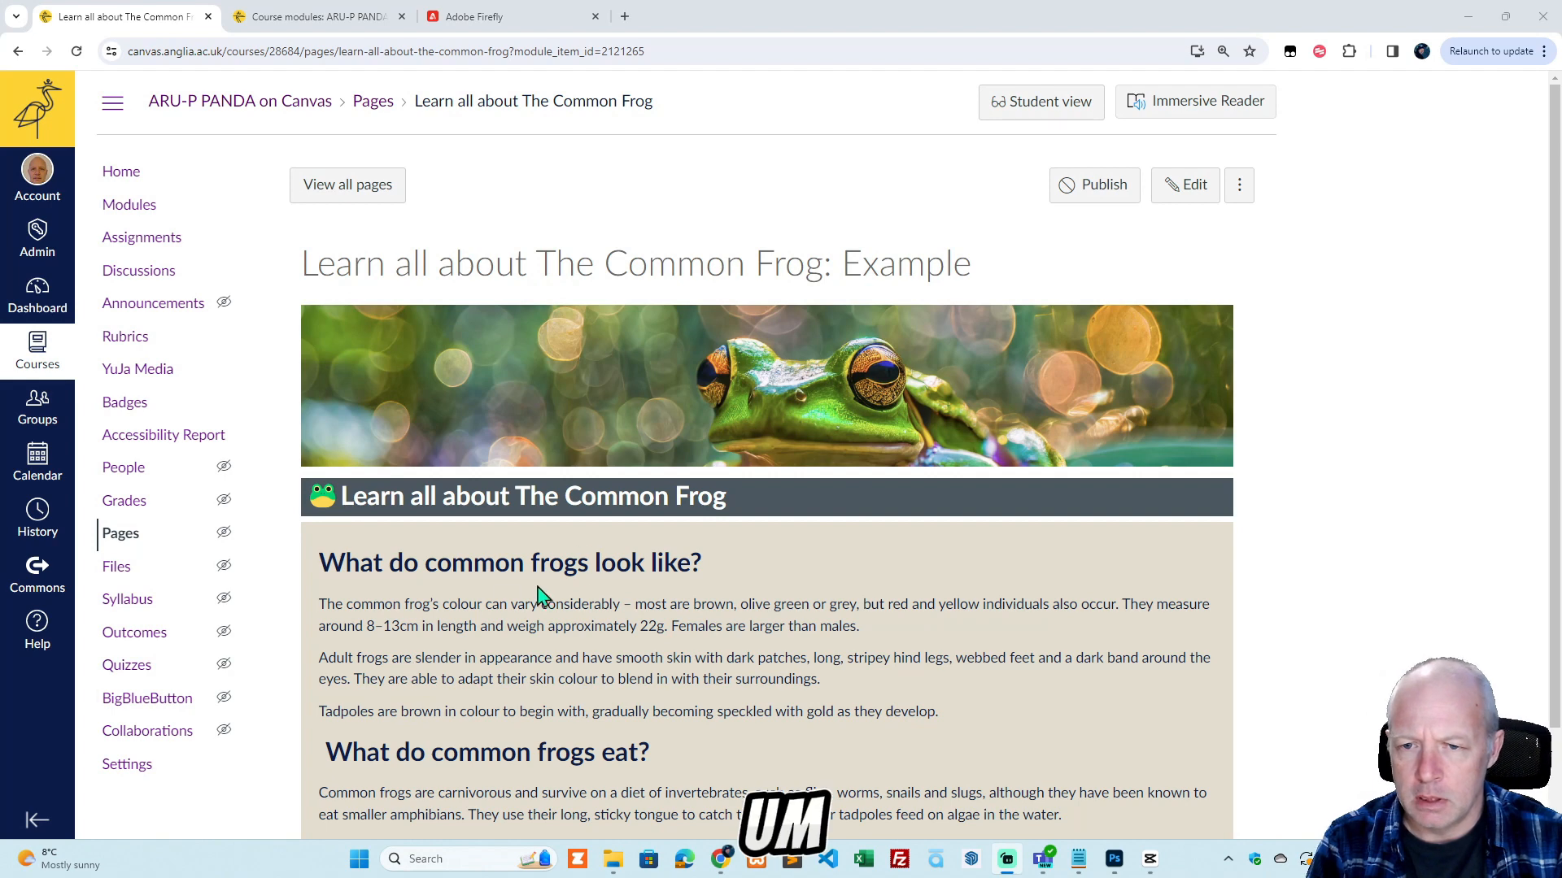
Review the common frog example page's layout and headings, and the How To's list among the course modules.
scroll(784, 757, down, 2)
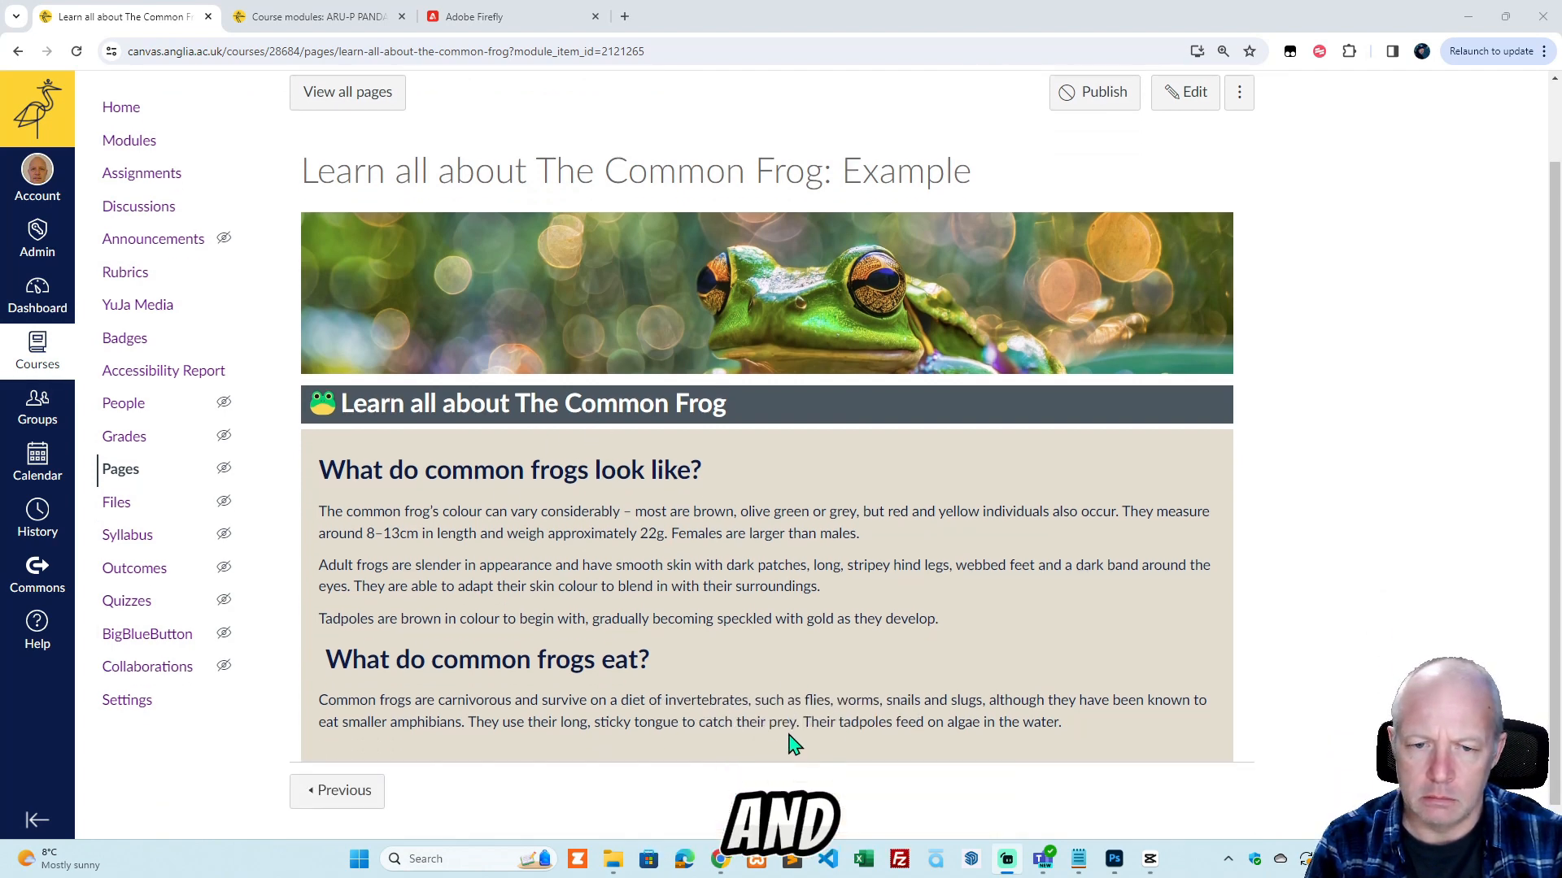
scroll(792, 742, up, 2)
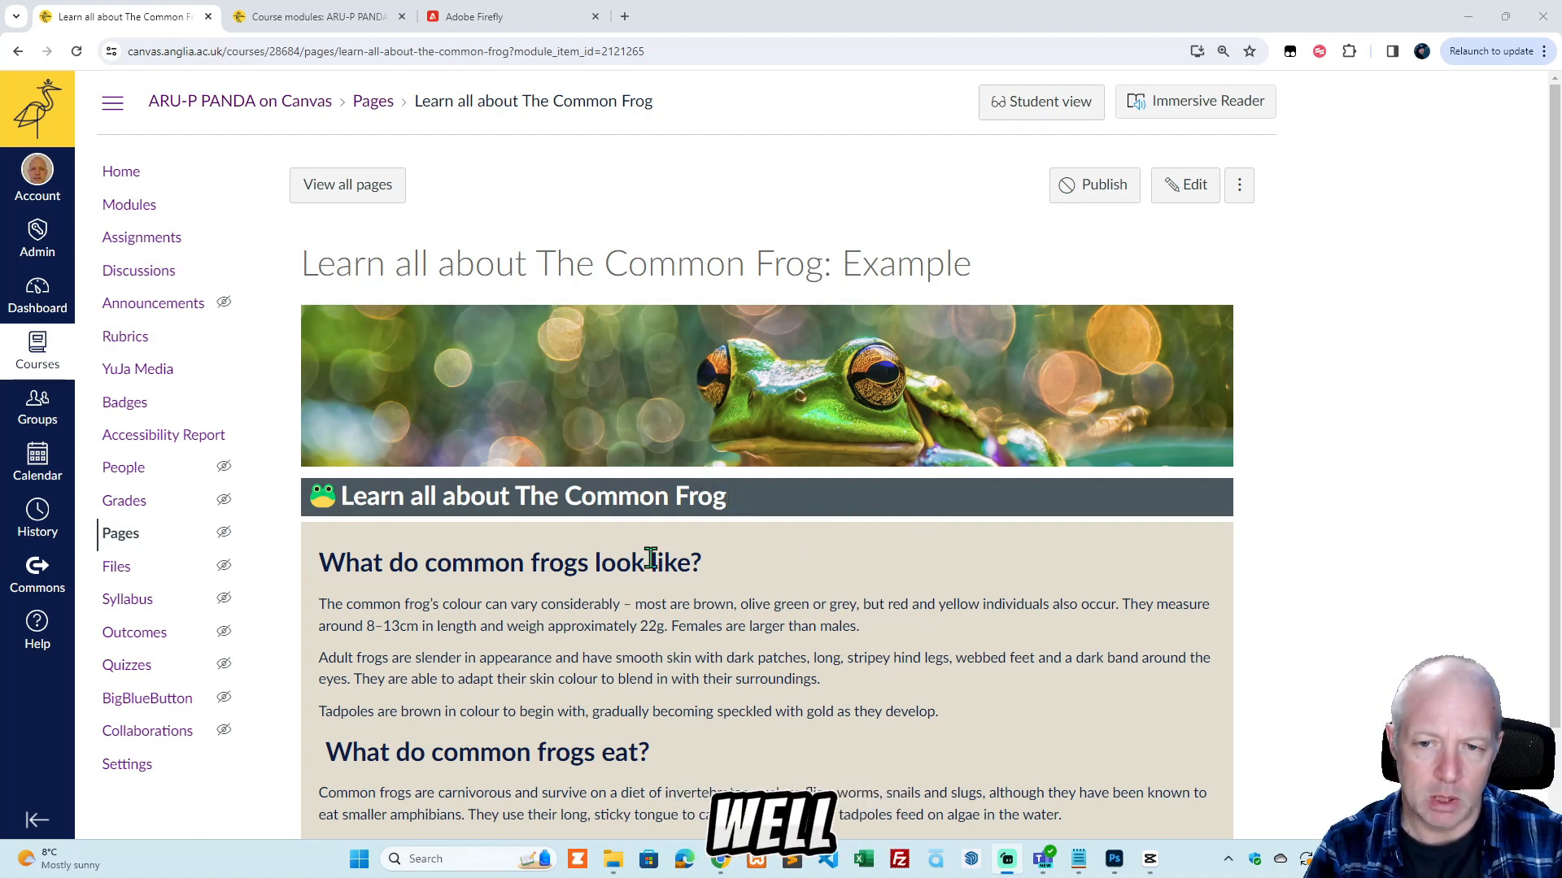
drag(705, 563, 315, 563)
key(ctrl+c)
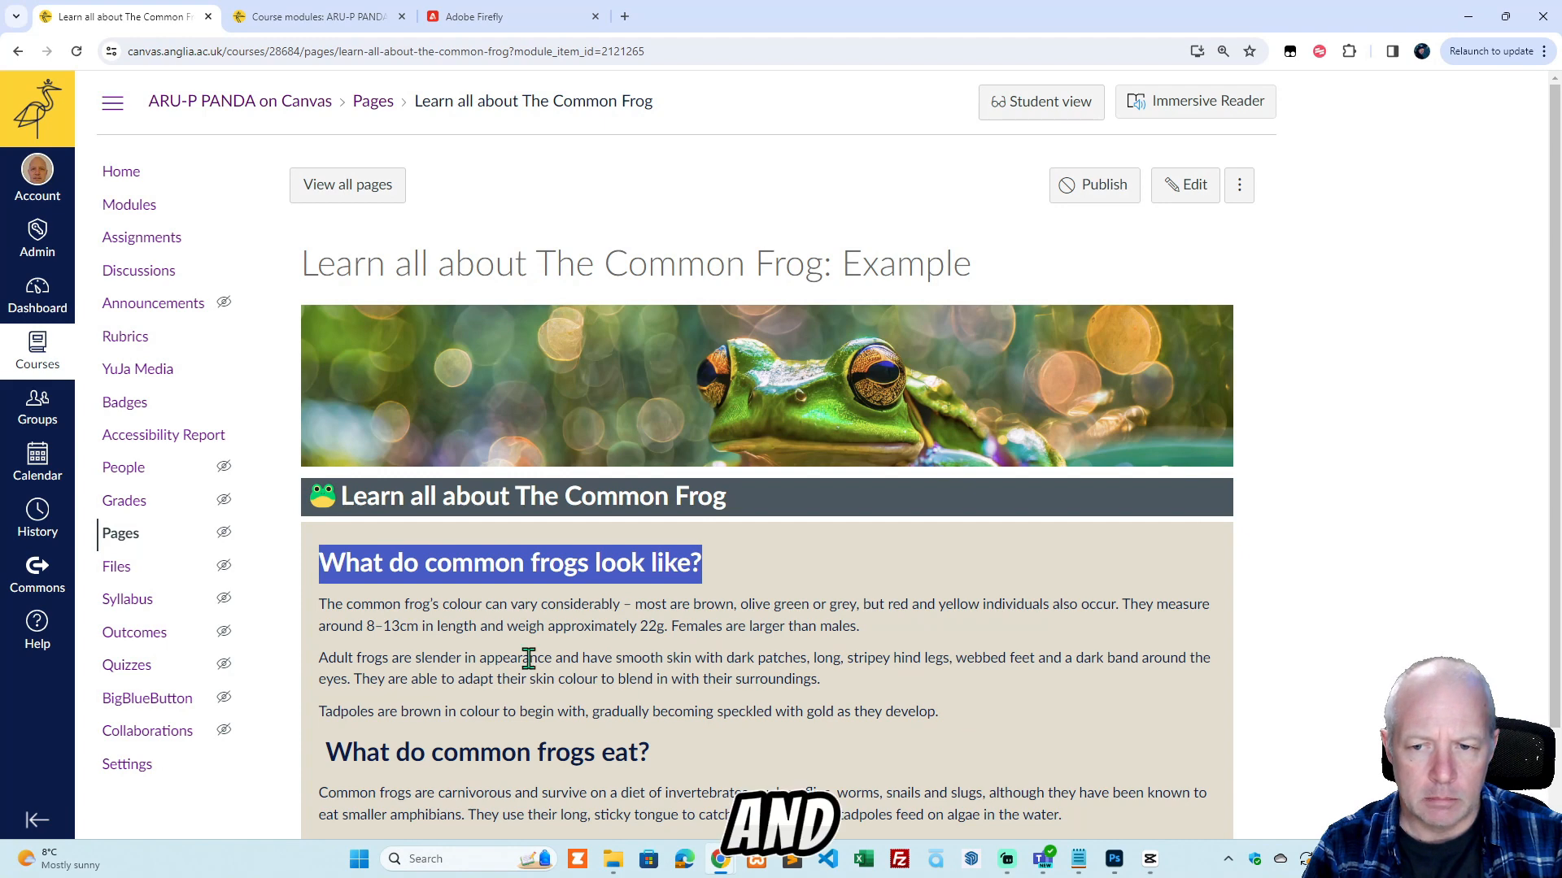
scroll(637, 767, down, 3)
scroll(637, 767, up, 3)
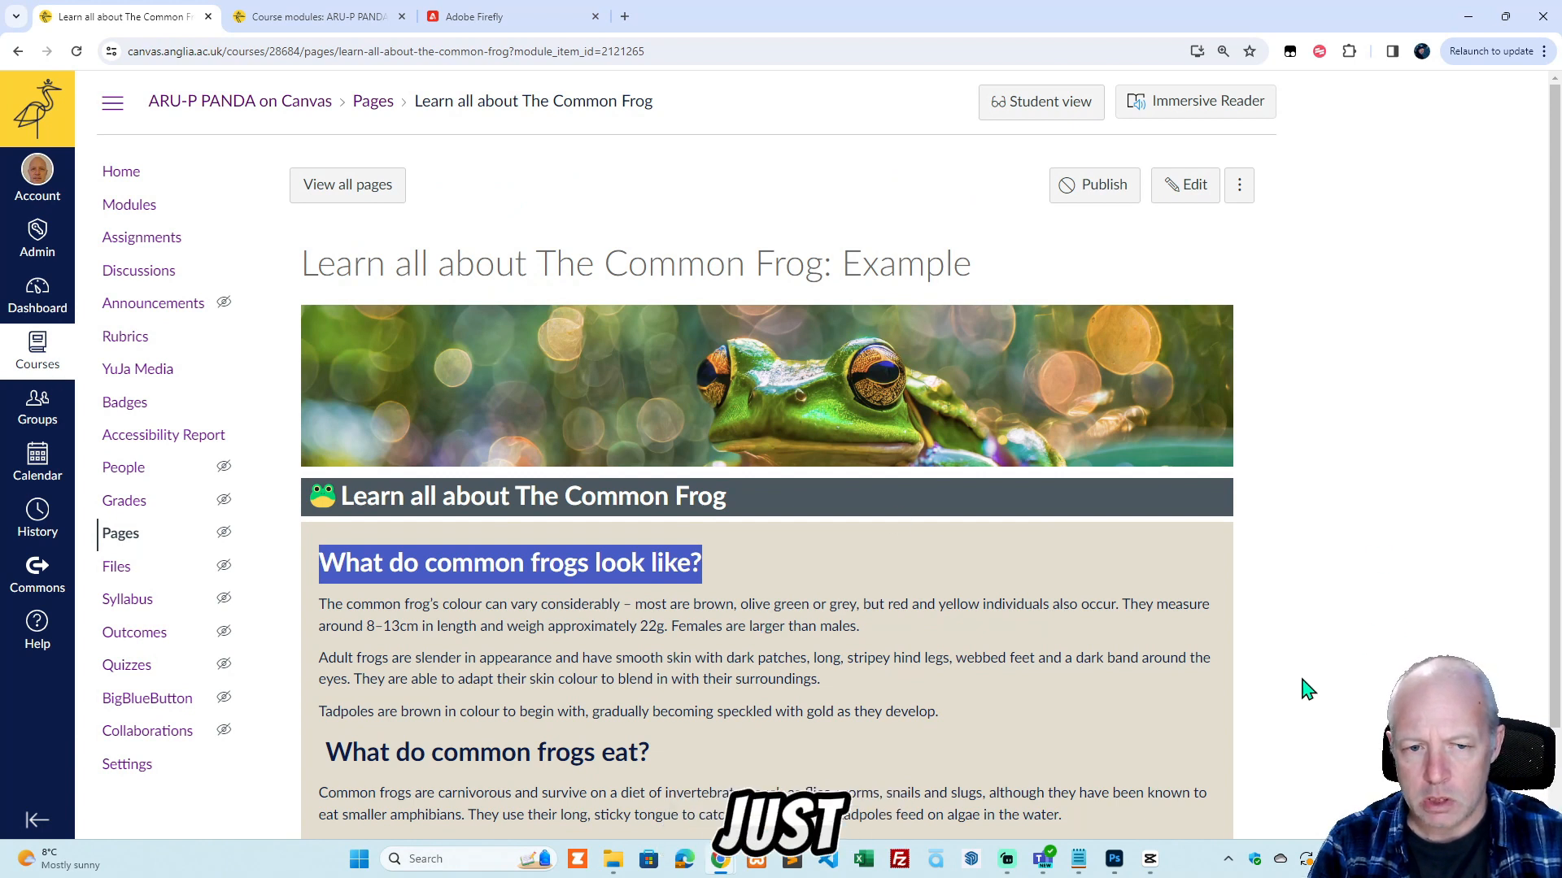
click(1319, 655)
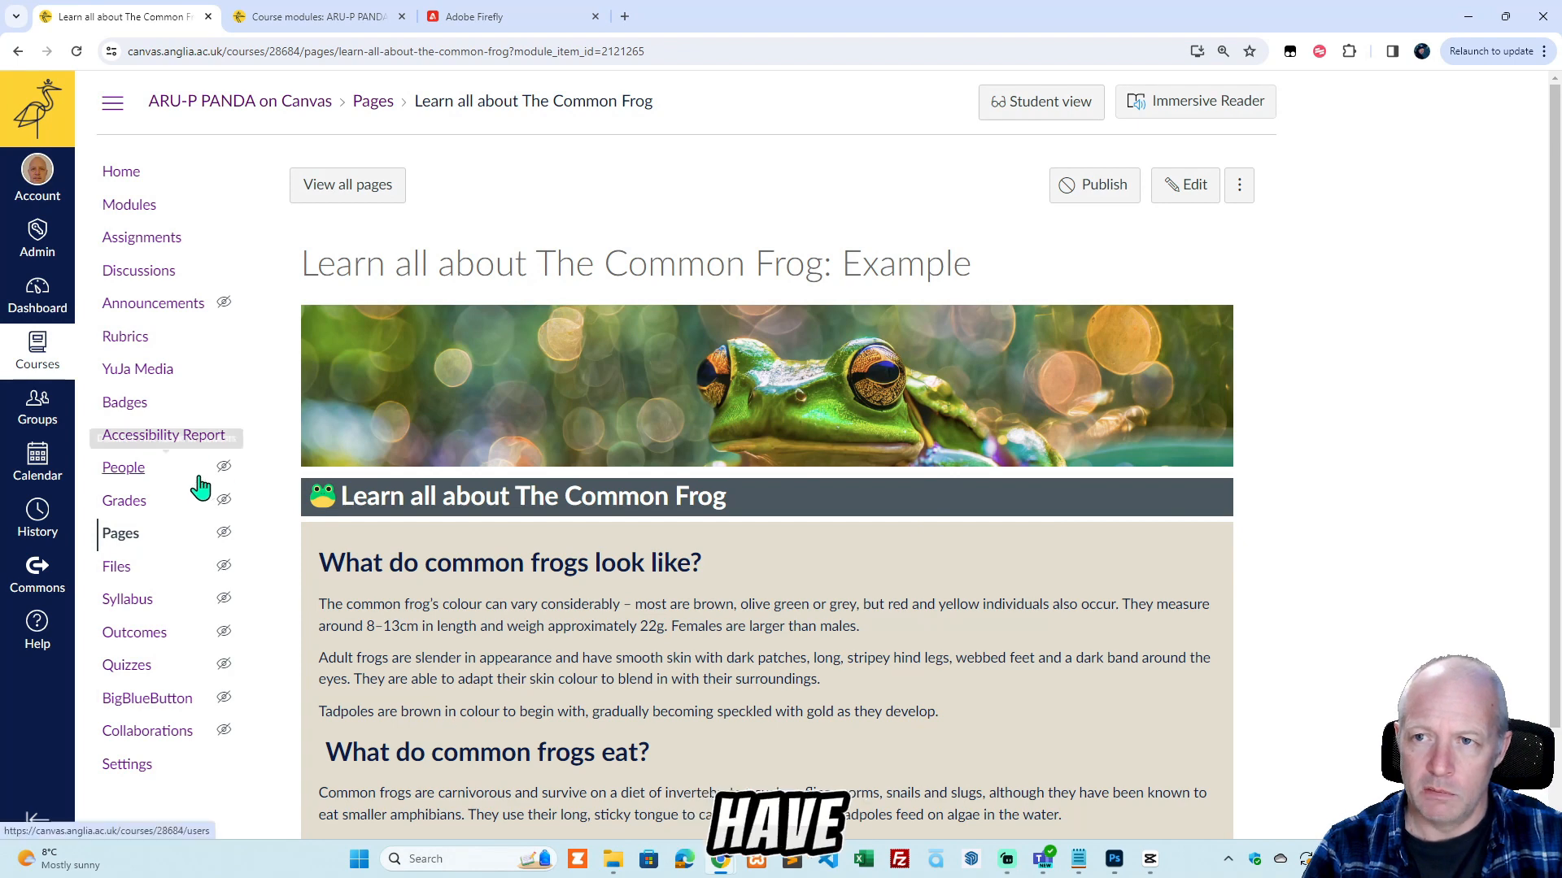
click(330, 16)
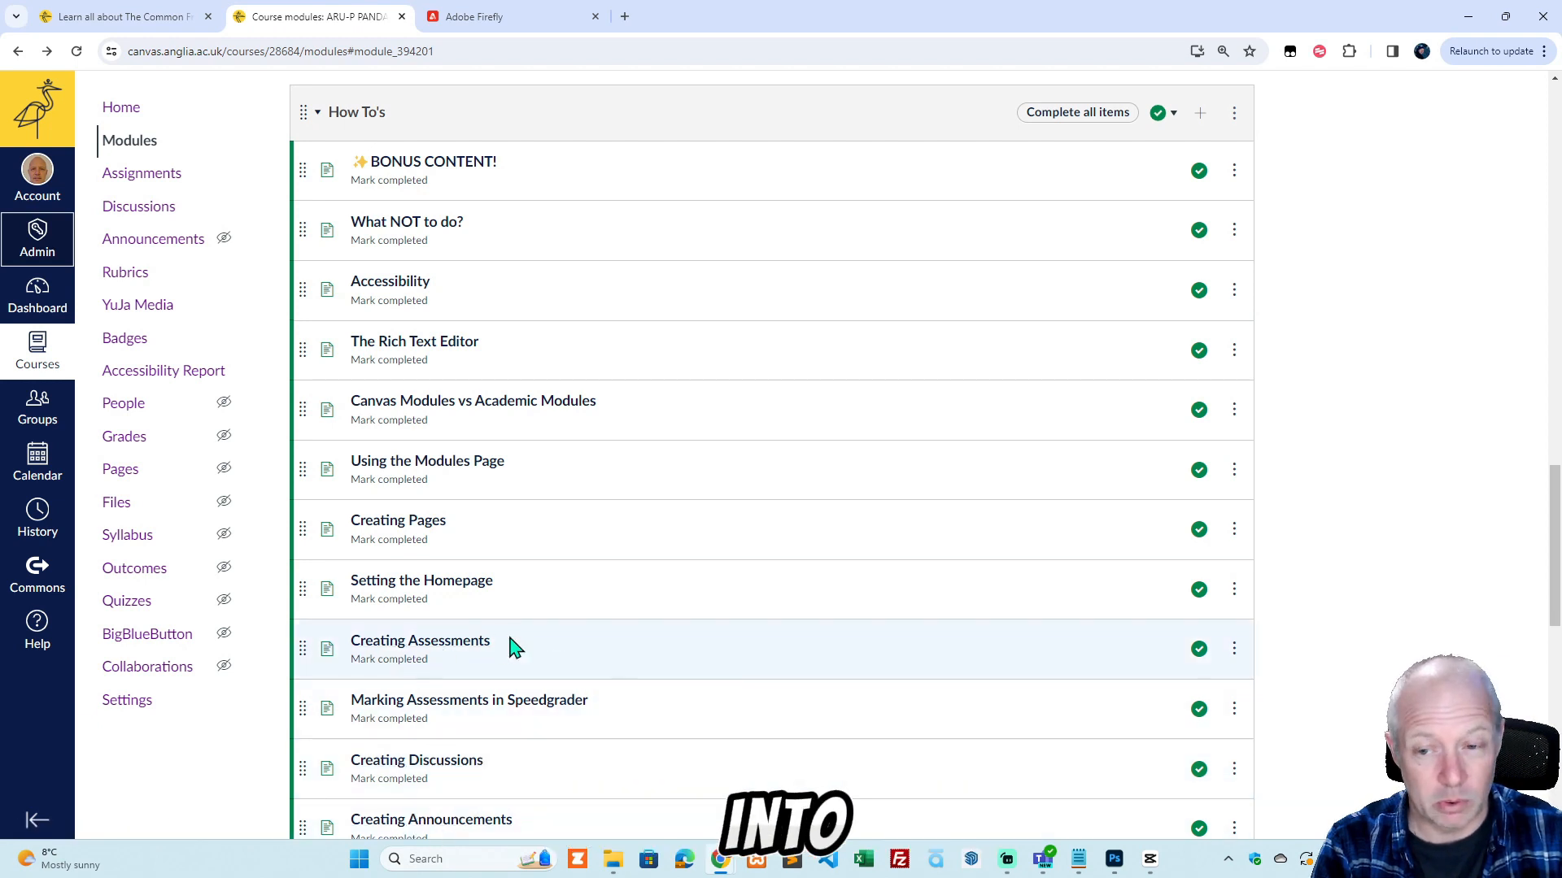
scroll(650, 648, down, 2)
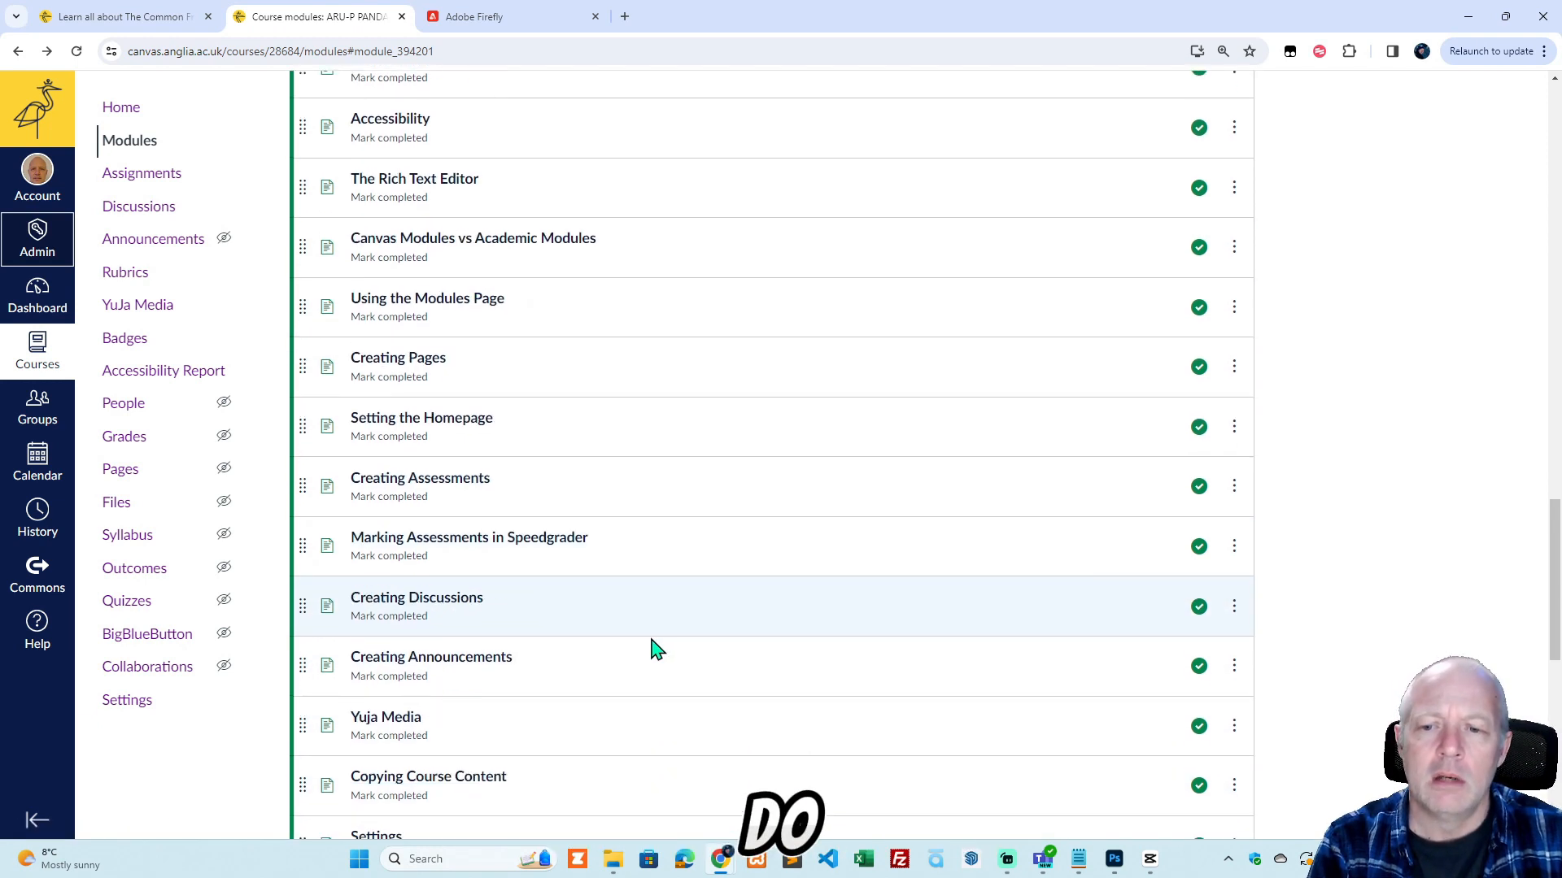
scroll(650, 649, up, 2)
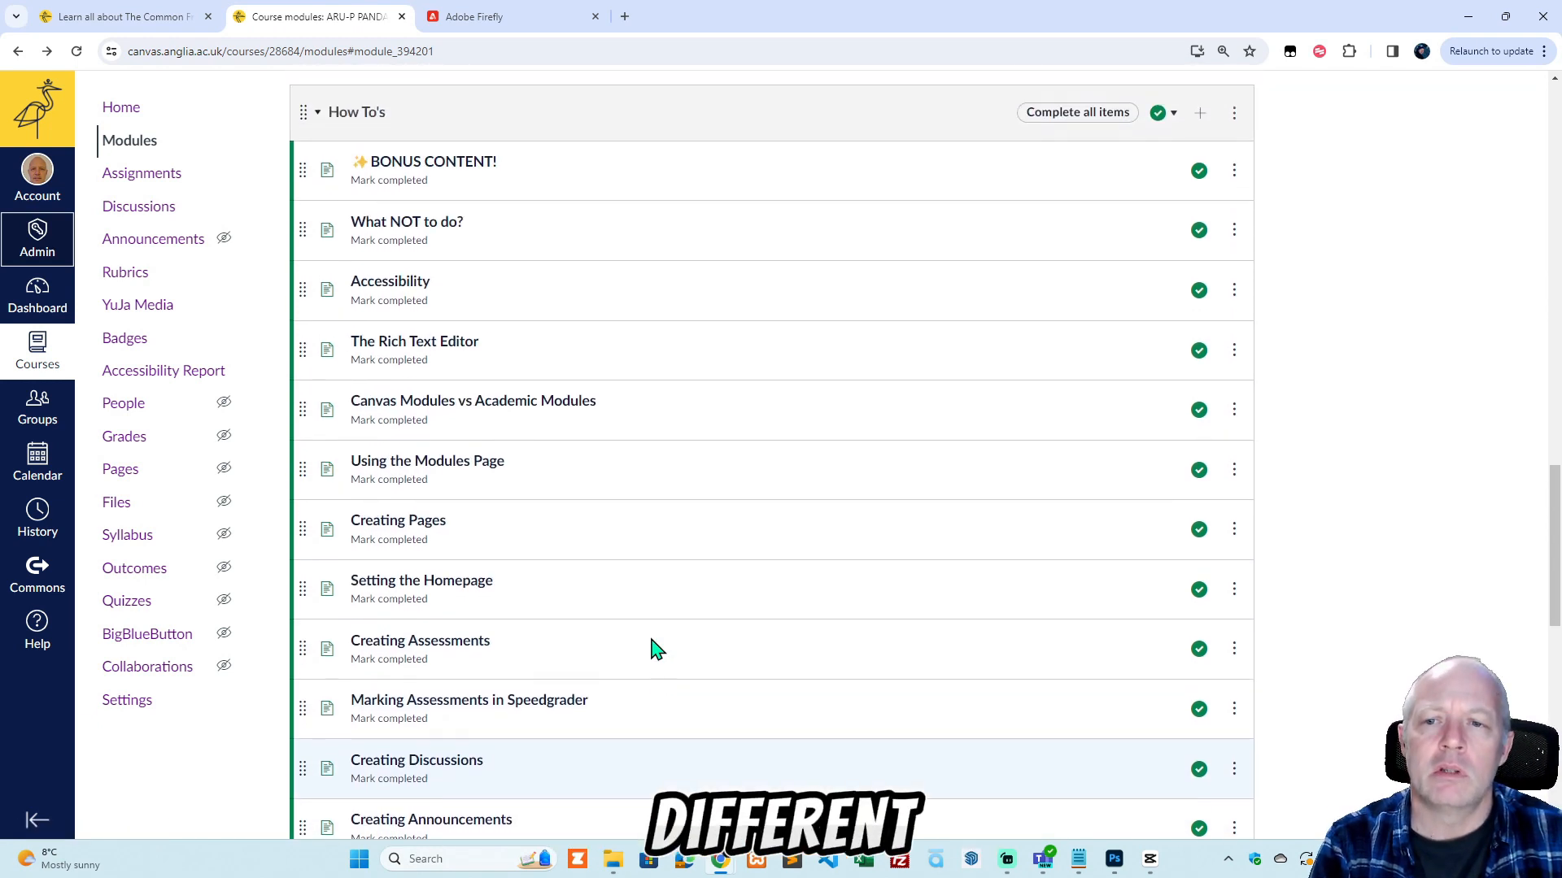
click(130, 17)
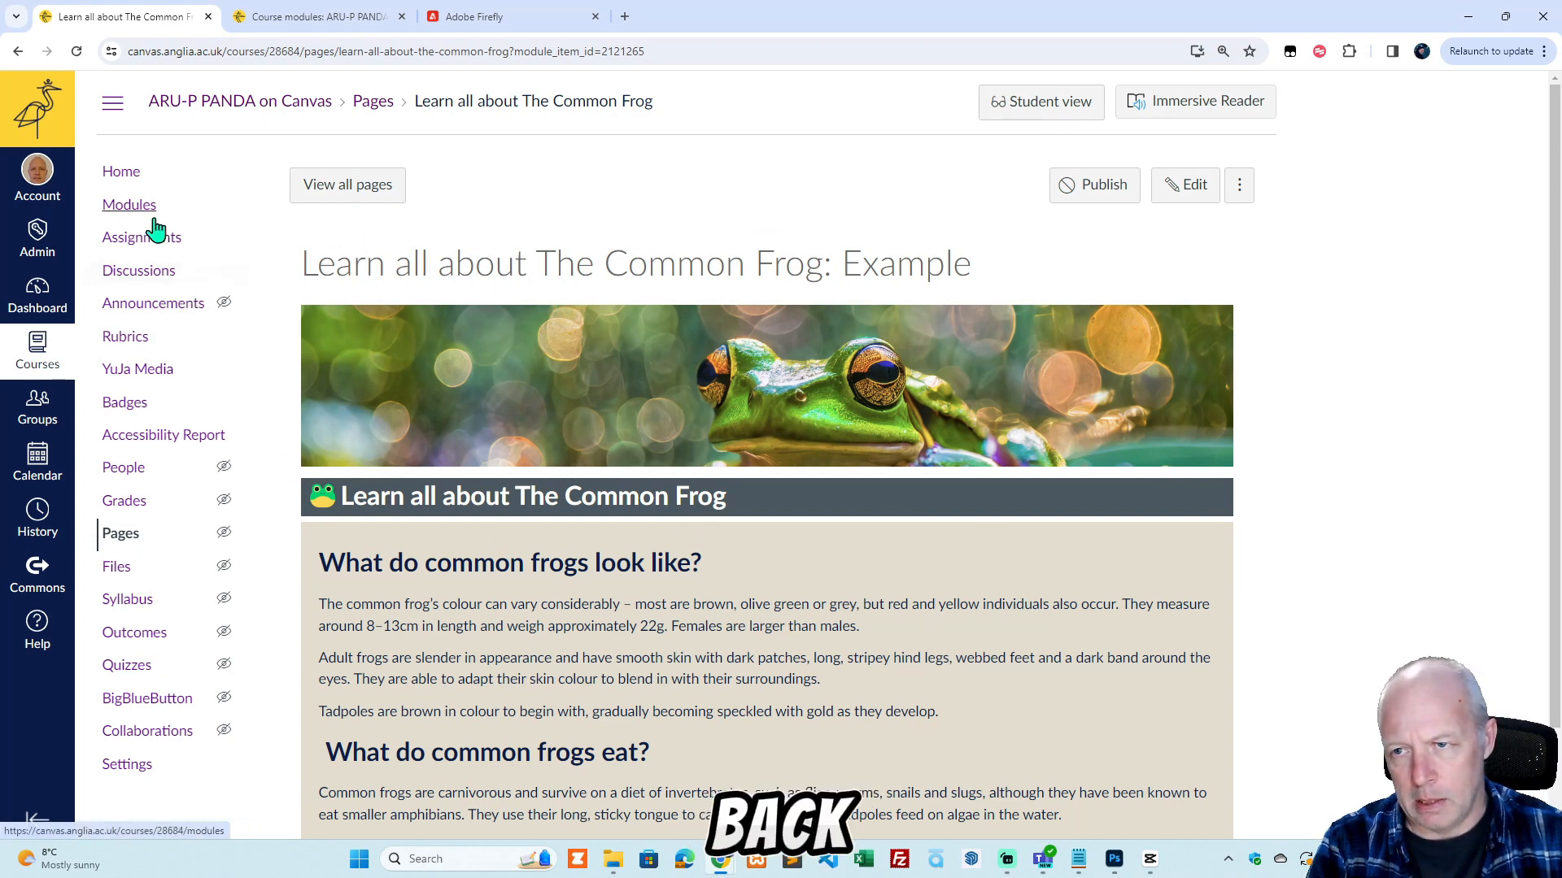
Start adding an item of type Page to the Example Content: Frogs module on the course's Modules page.
click(131, 205)
scroll(277, 647, down, 20)
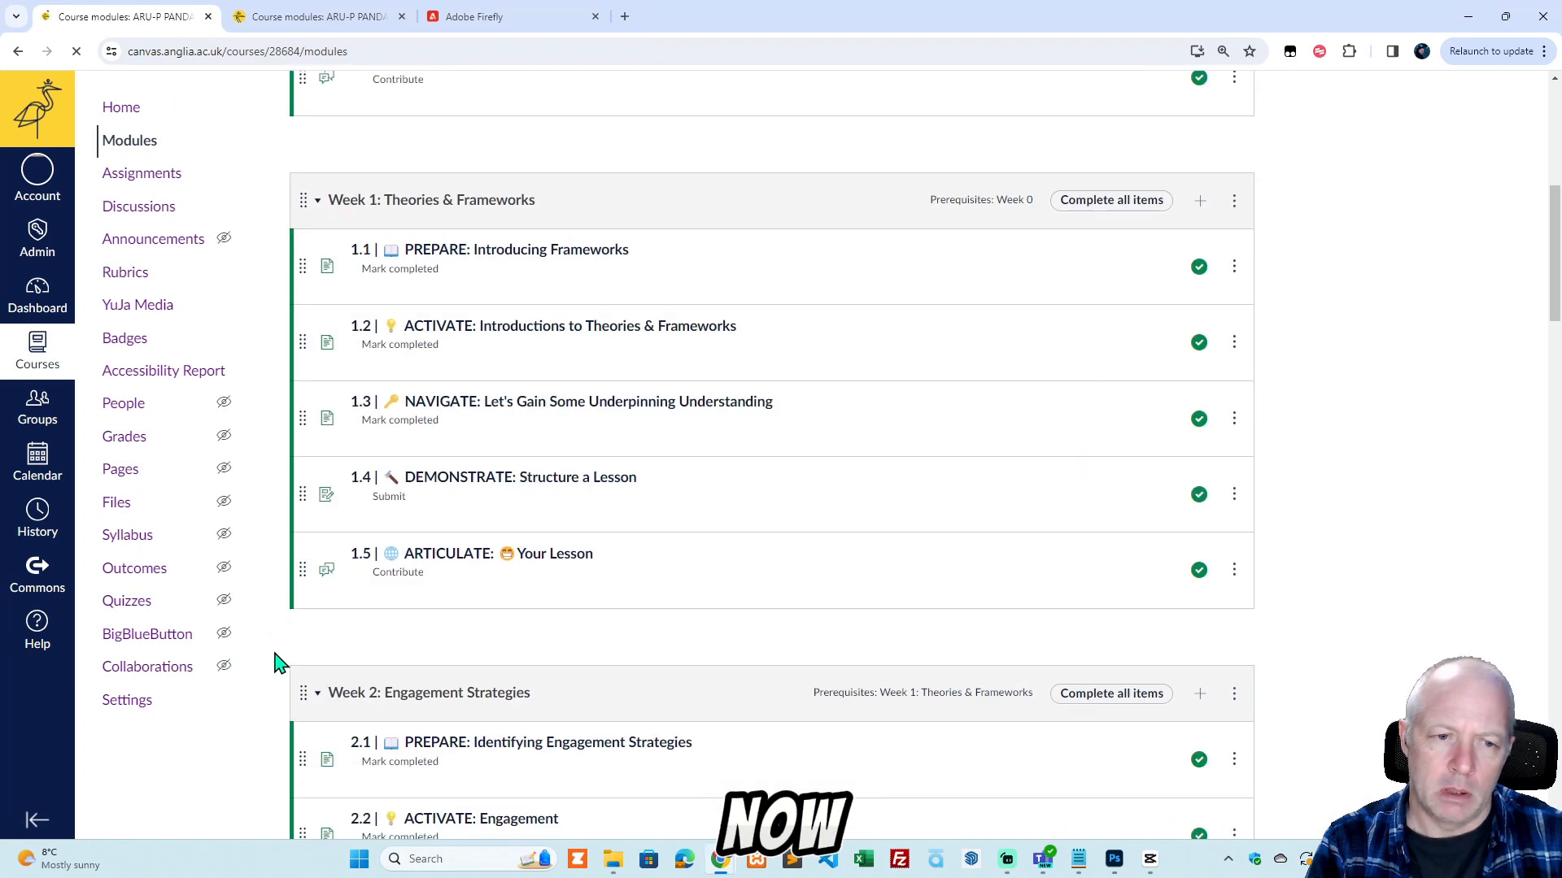
scroll(309, 682, down, 7)
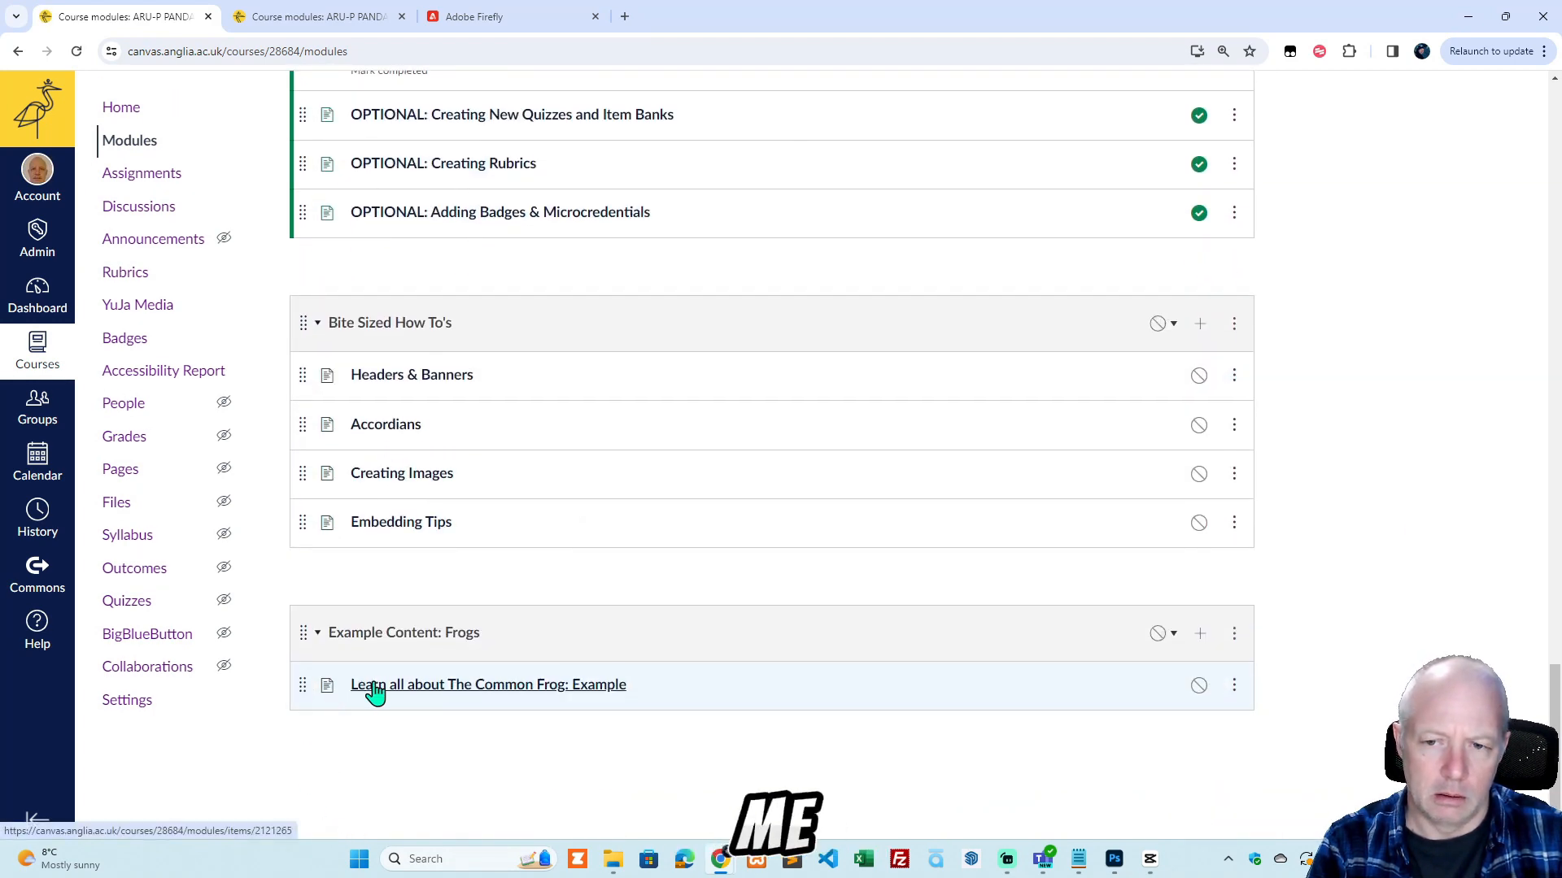
click(1200, 634)
click(628, 315)
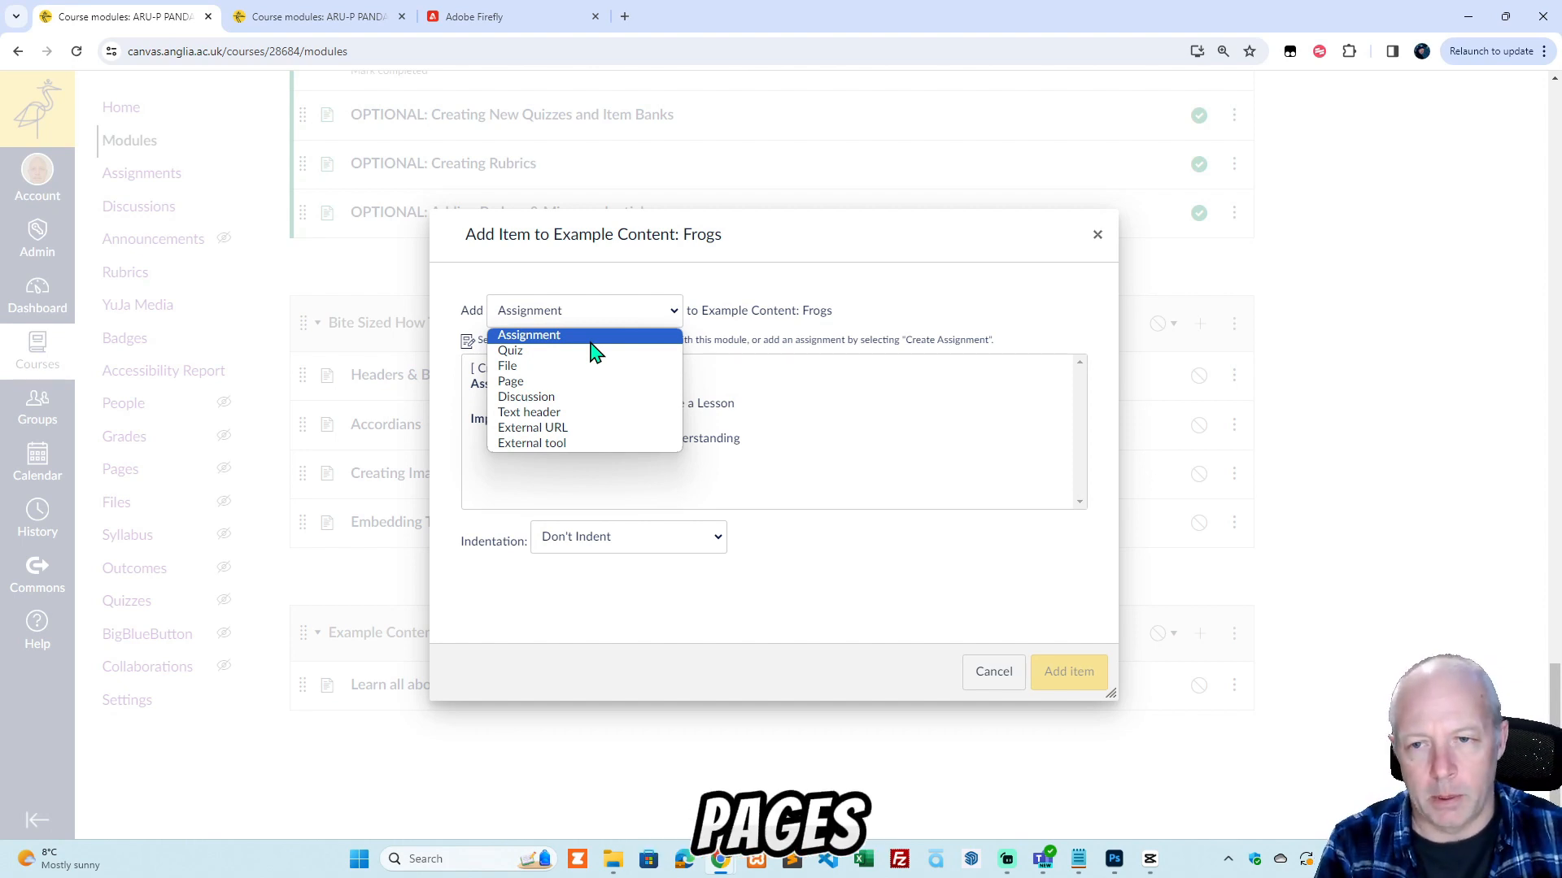
click(524, 383)
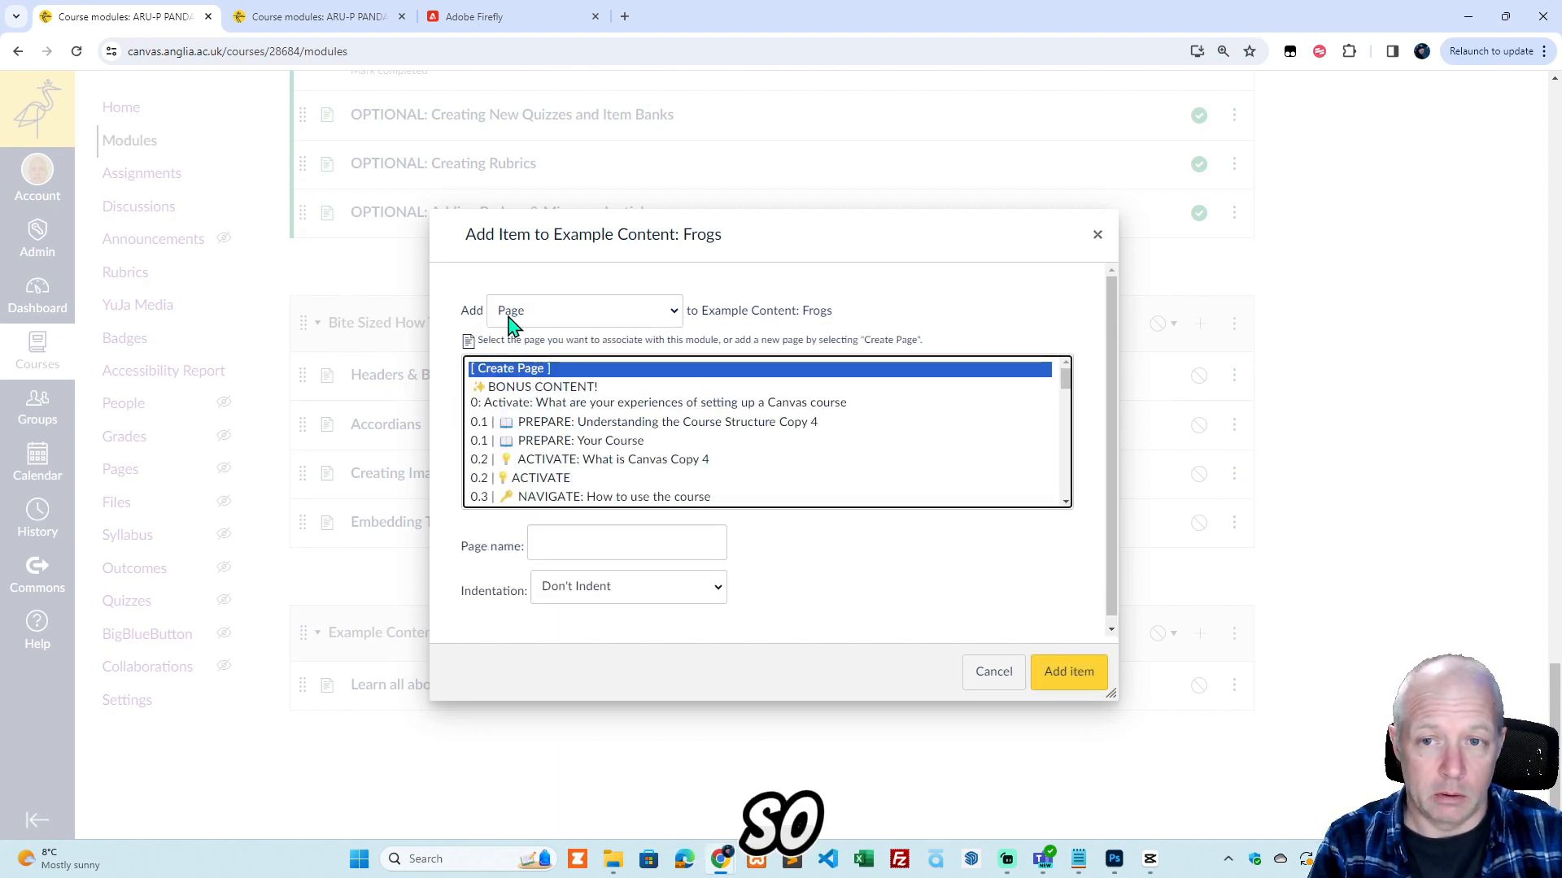
Name the new page "What do common frogs look like?", add it to the module and open it.
click(563, 543)
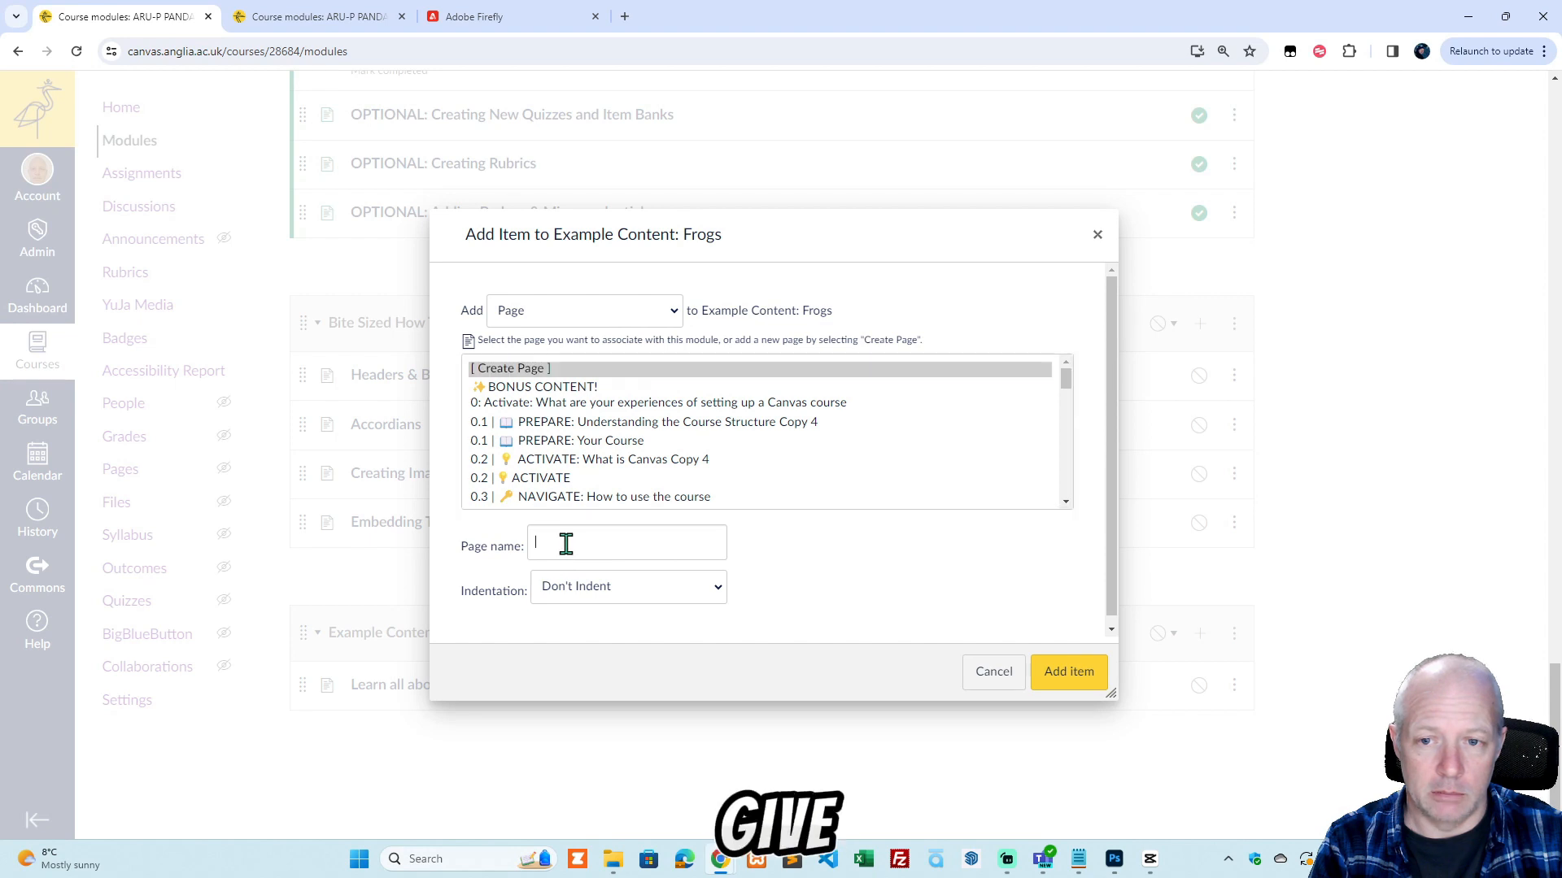
click(1078, 859)
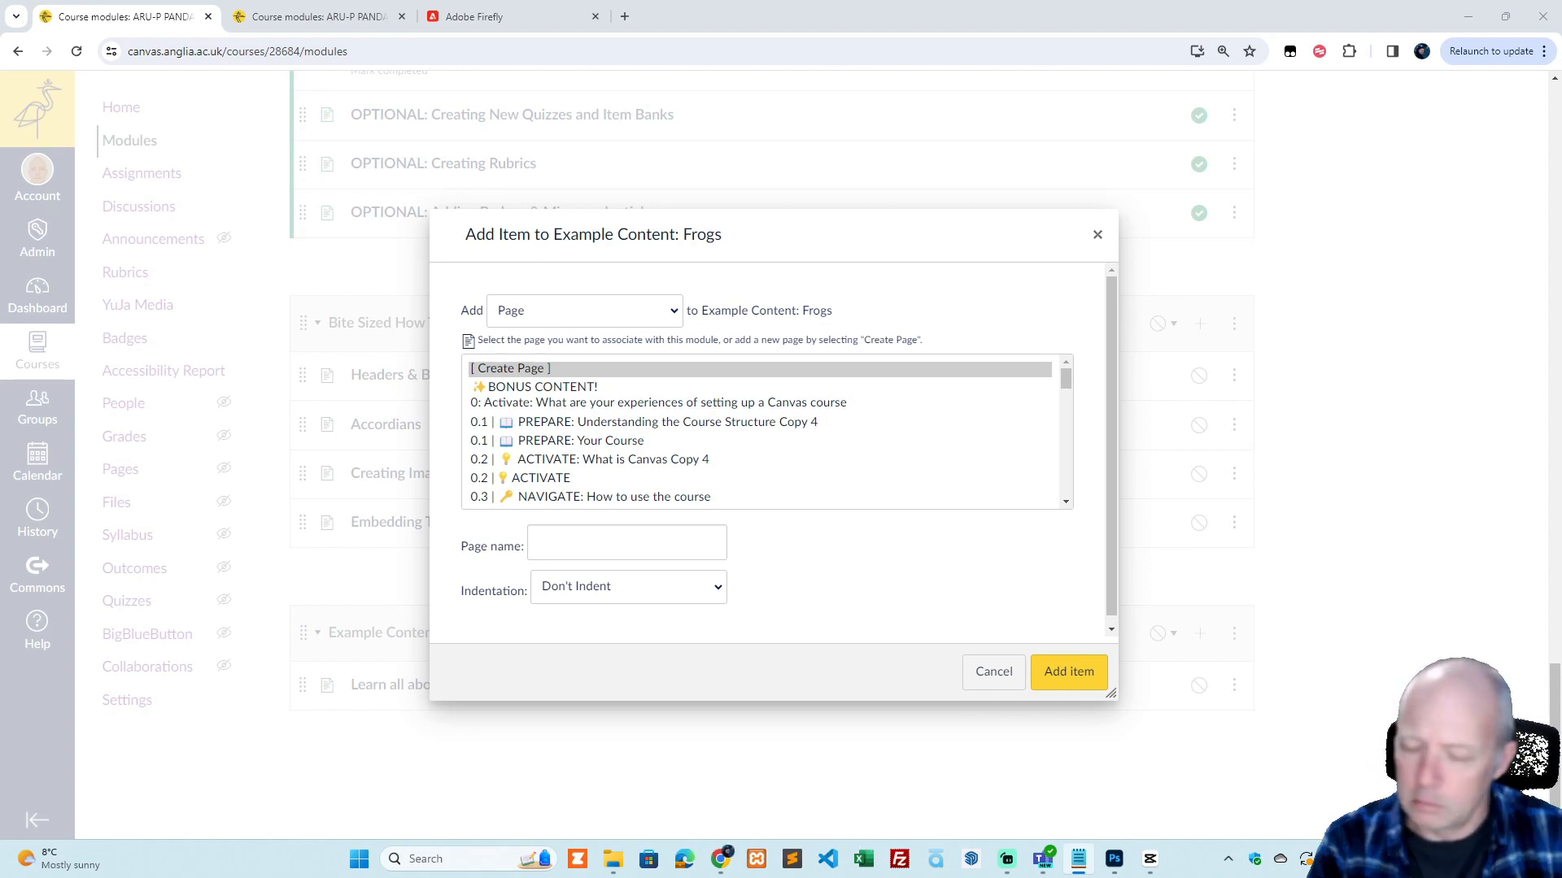
click(633, 543)
key(ctrl+v)
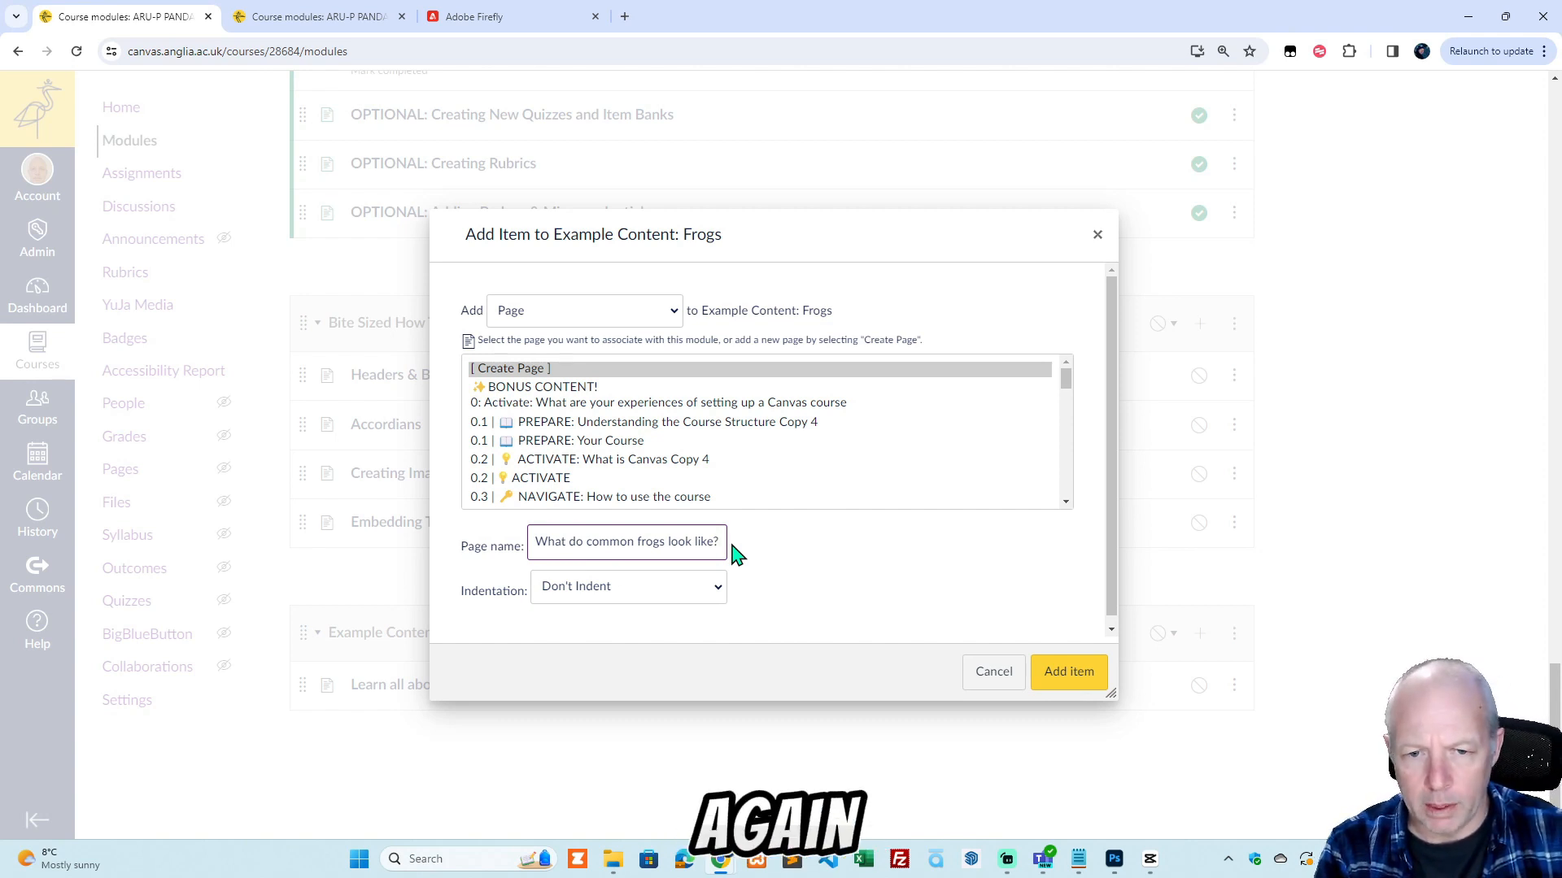
click(1088, 678)
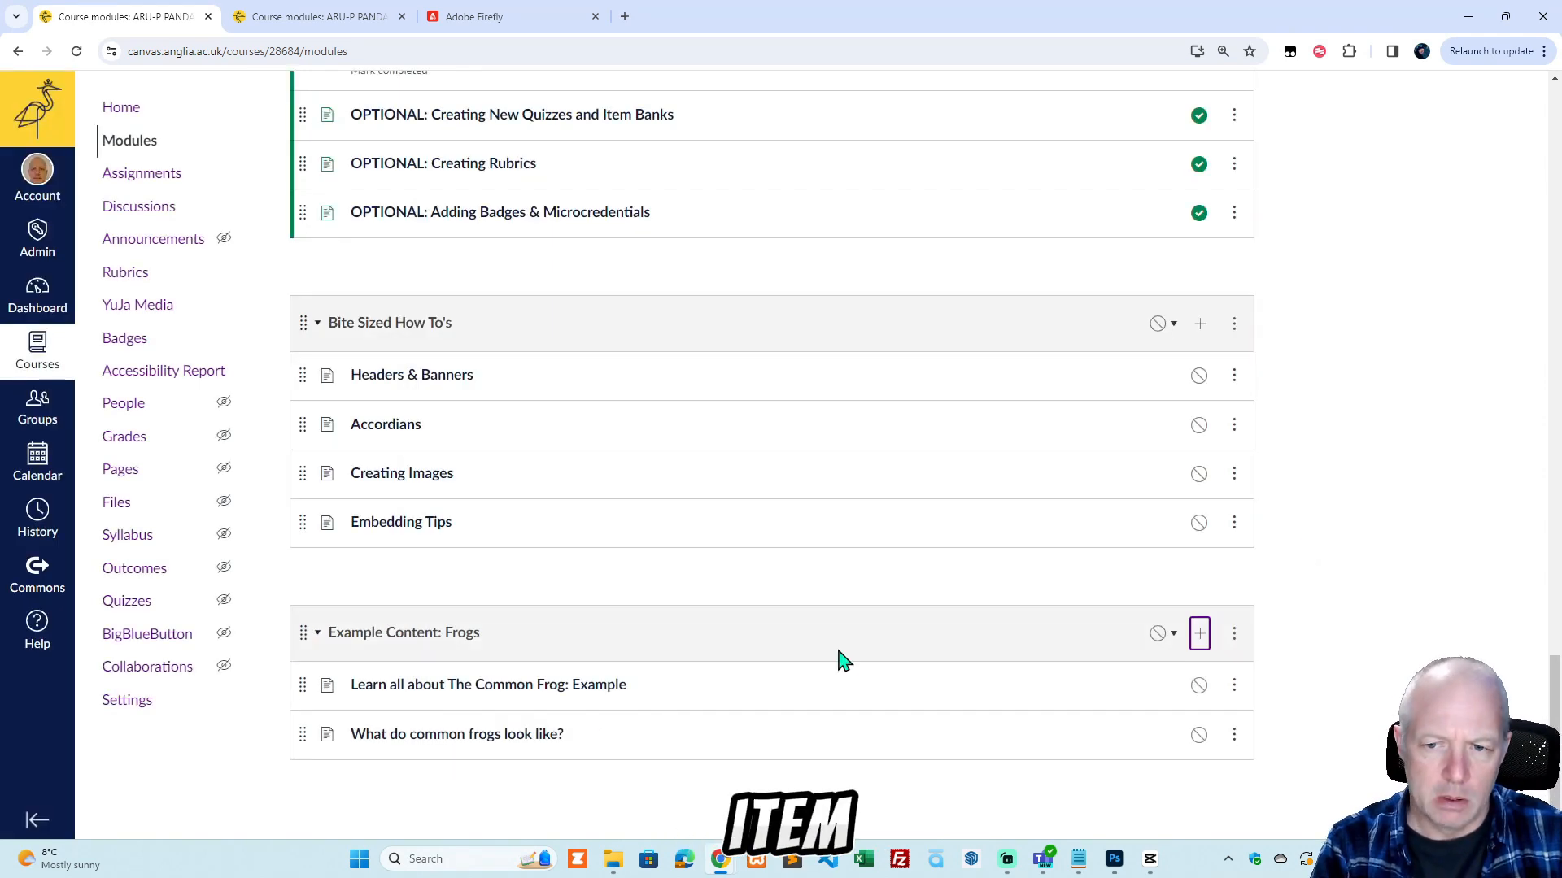
click(537, 736)
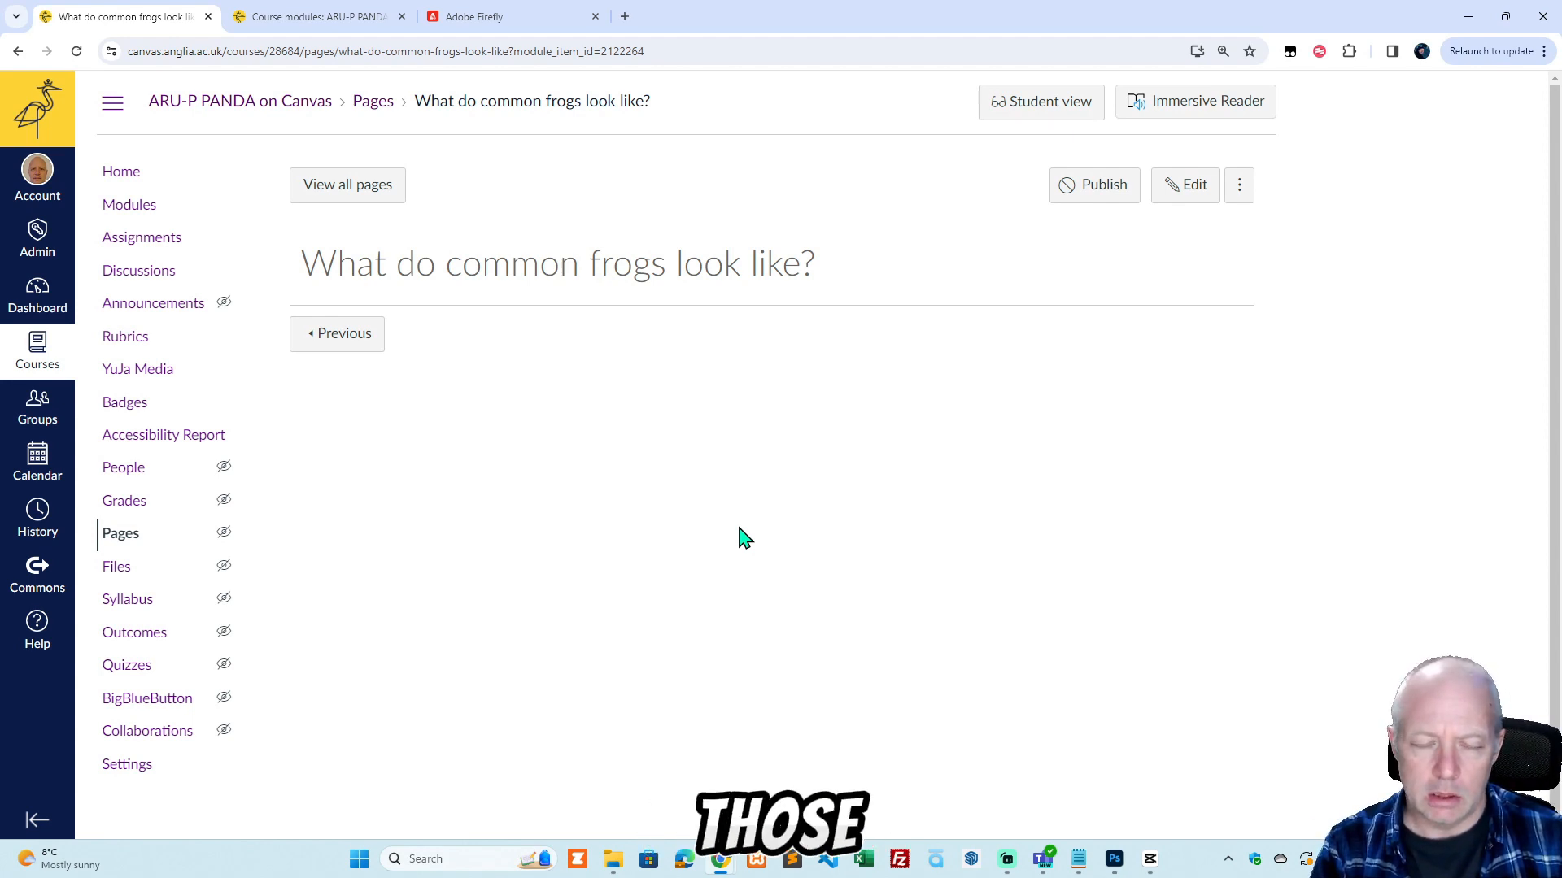
Open canva.com in a new browser tab and look through the recent designs on its home page.
click(627, 16)
text(canva)
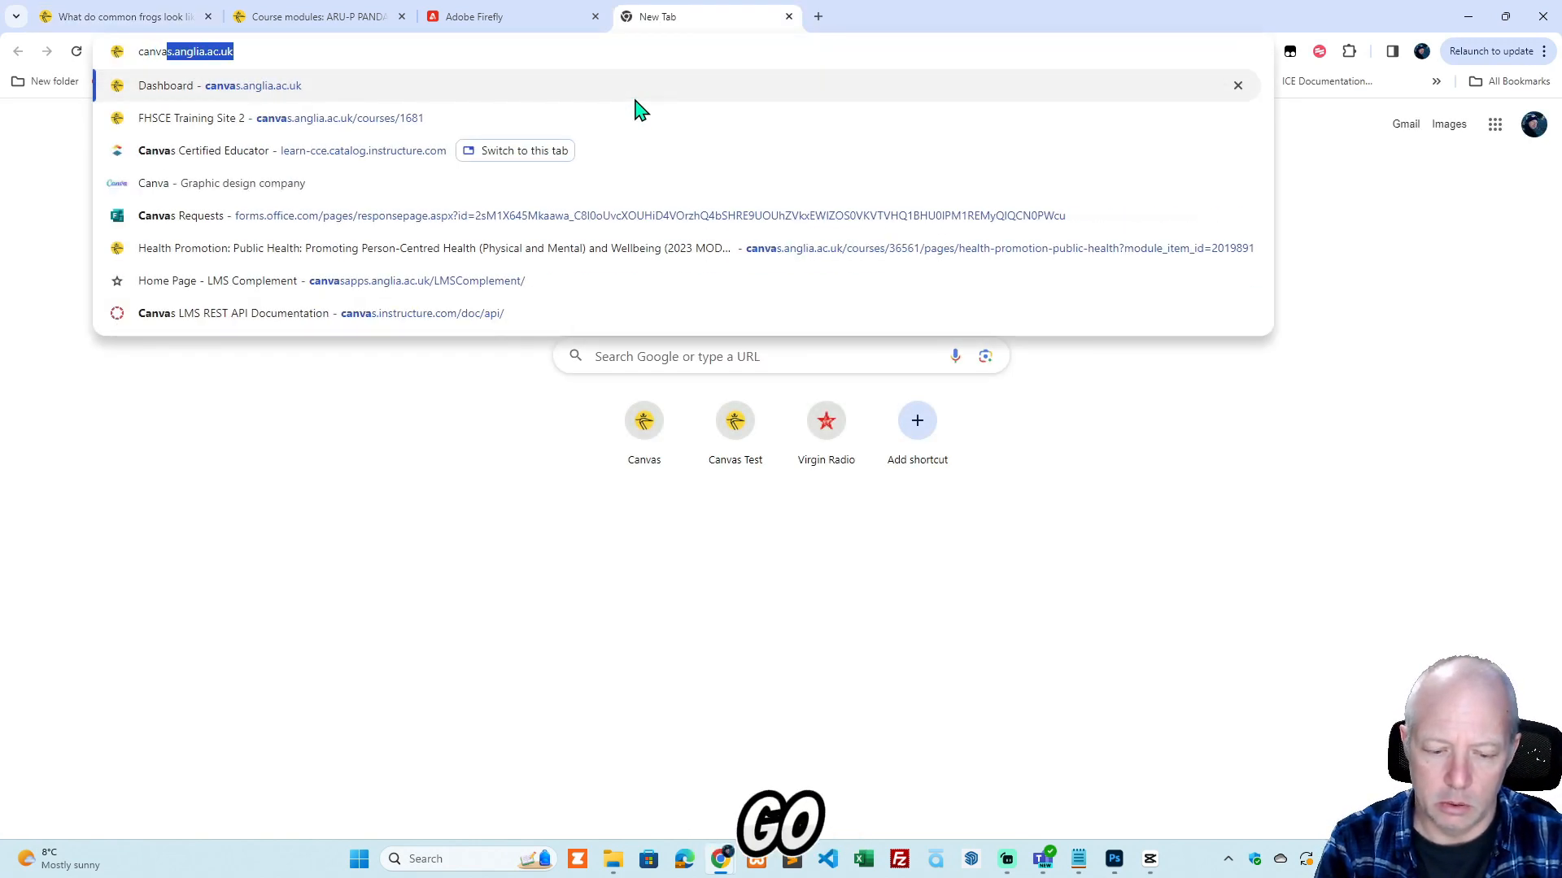
text(.com)
key(Return)
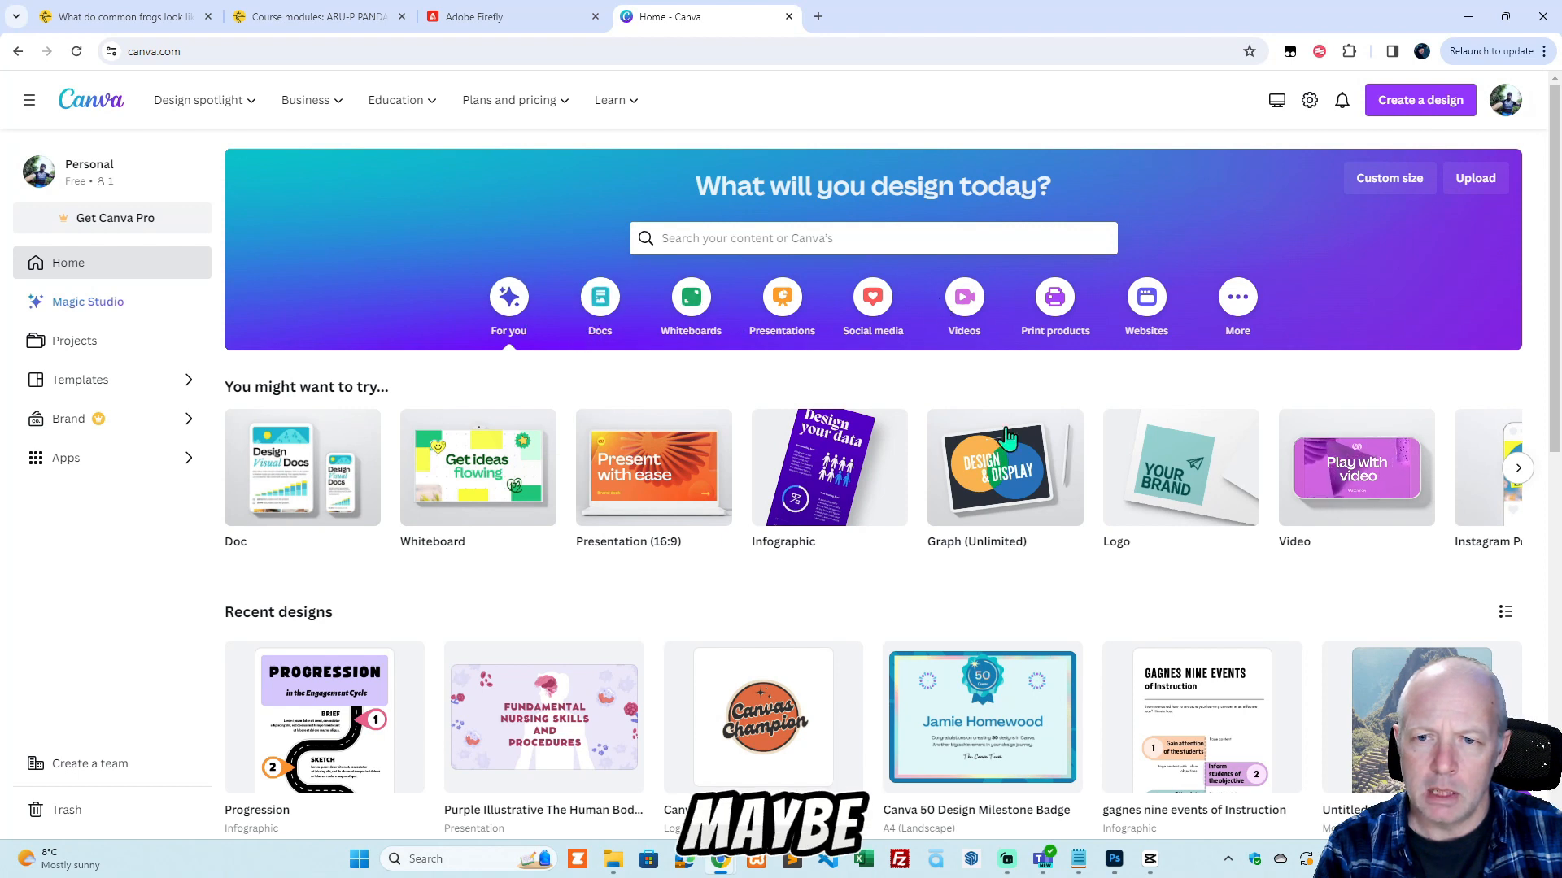
mouse_move(579, 486)
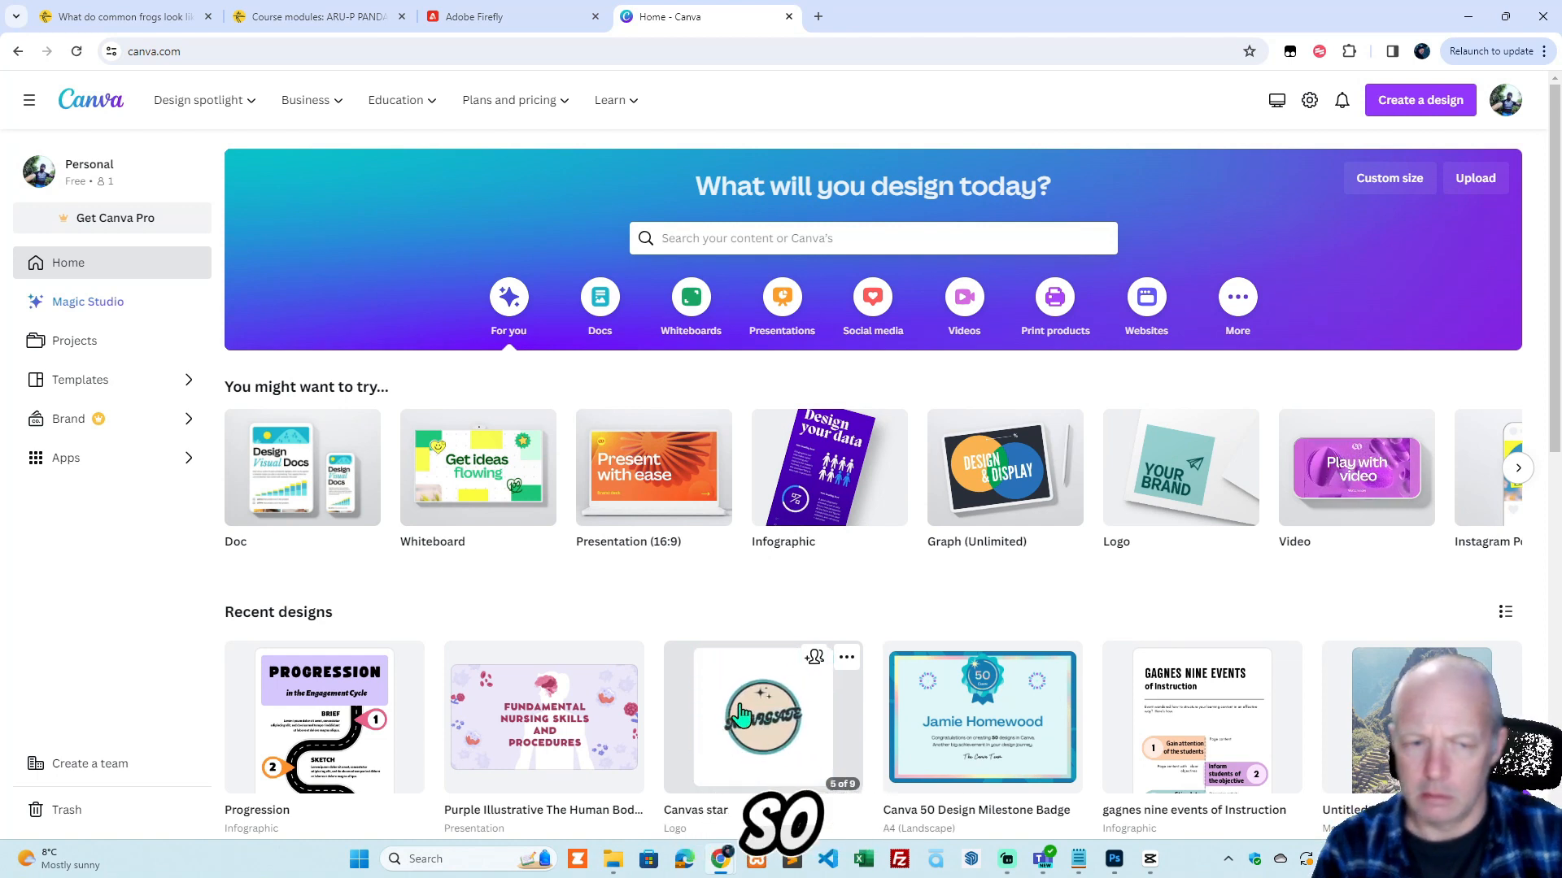
scroll(752, 726, down, 2)
scroll(748, 722, down, 2)
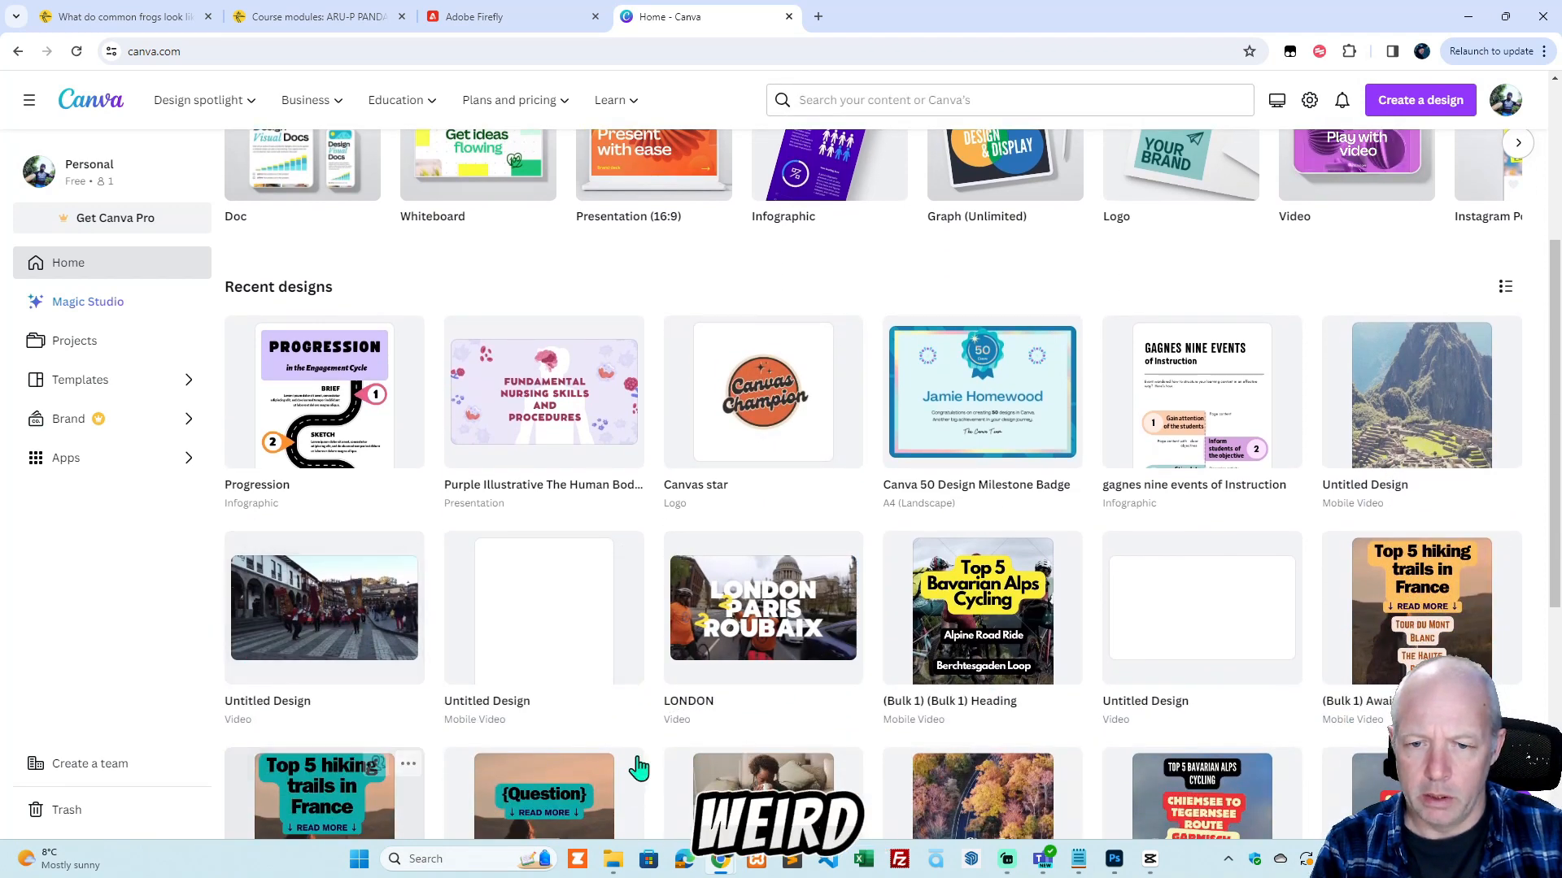
scroll(1049, 660, down, 2)
scroll(921, 665, up, 5)
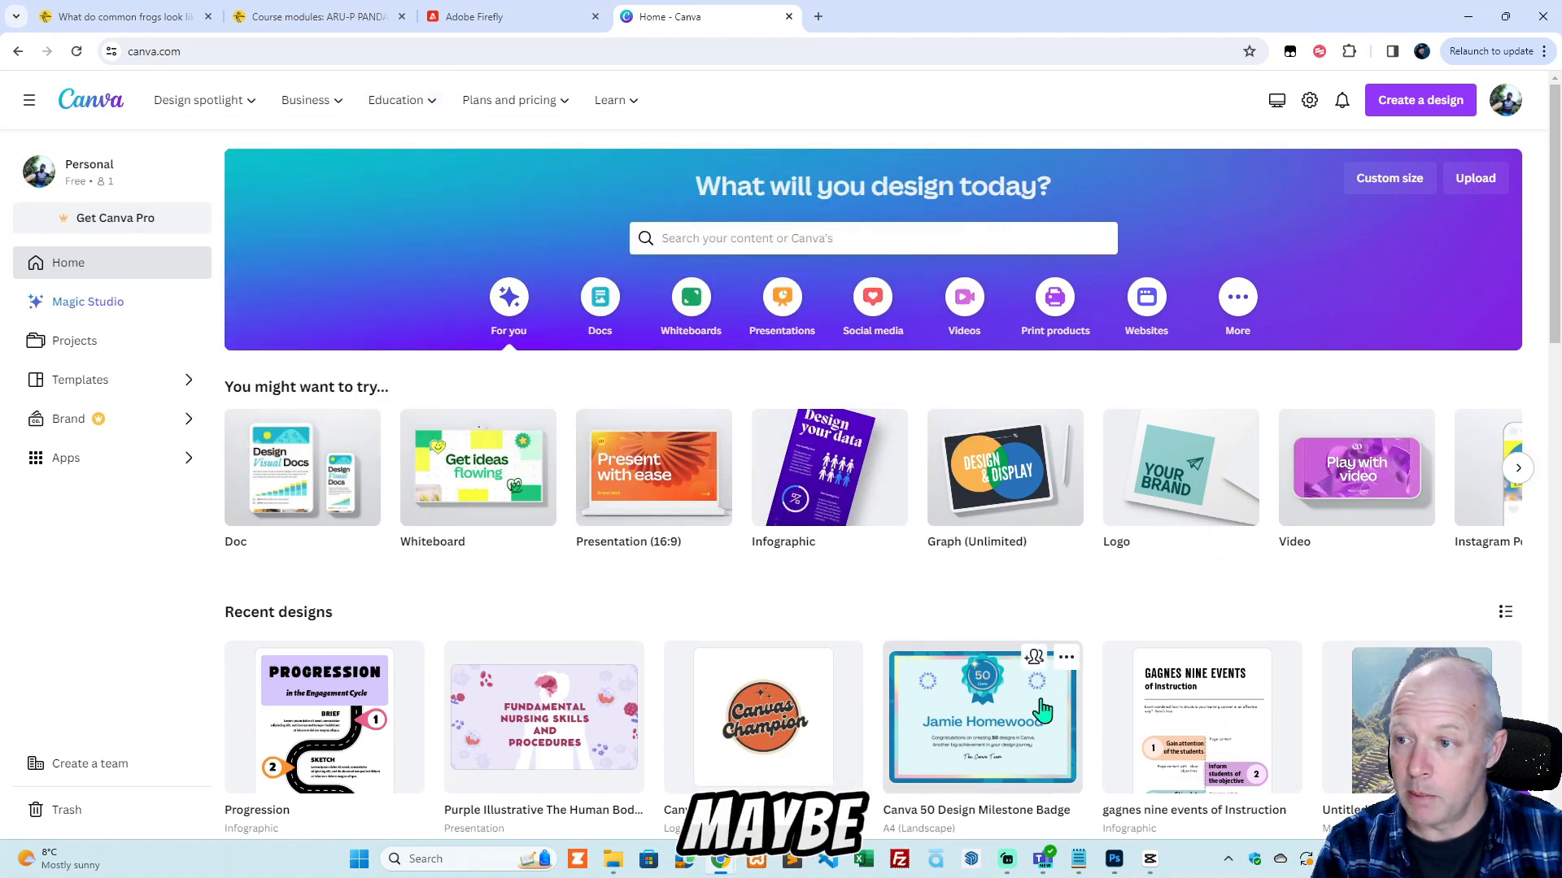
Switch to Adobe Firefly and generate text-to-image results from the prompt "common frog".
click(462, 18)
scroll(1473, 518, up, 2)
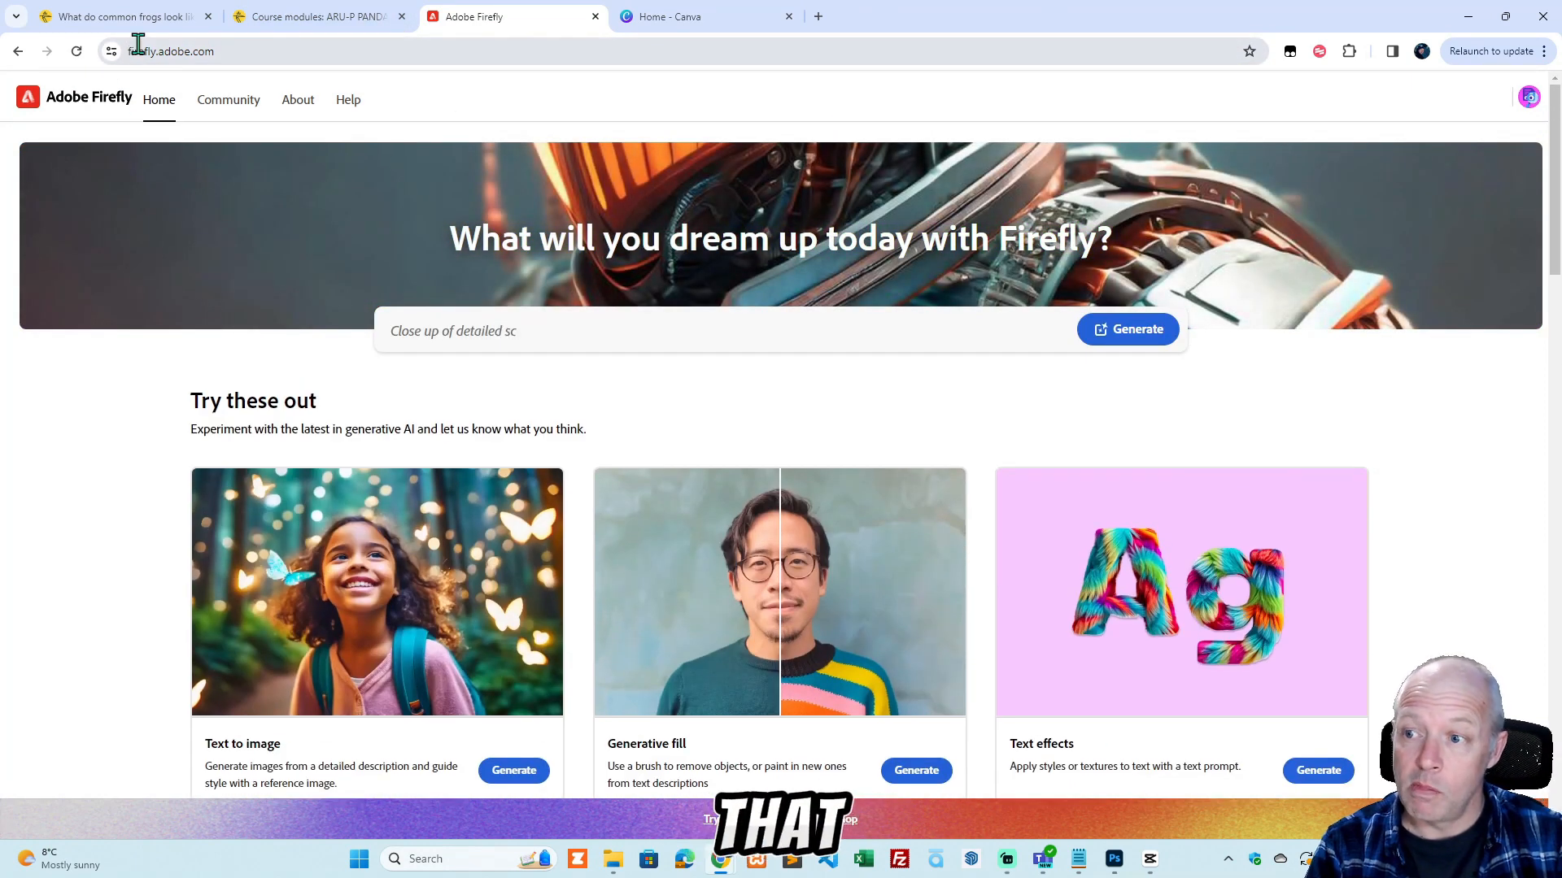
click(231, 50)
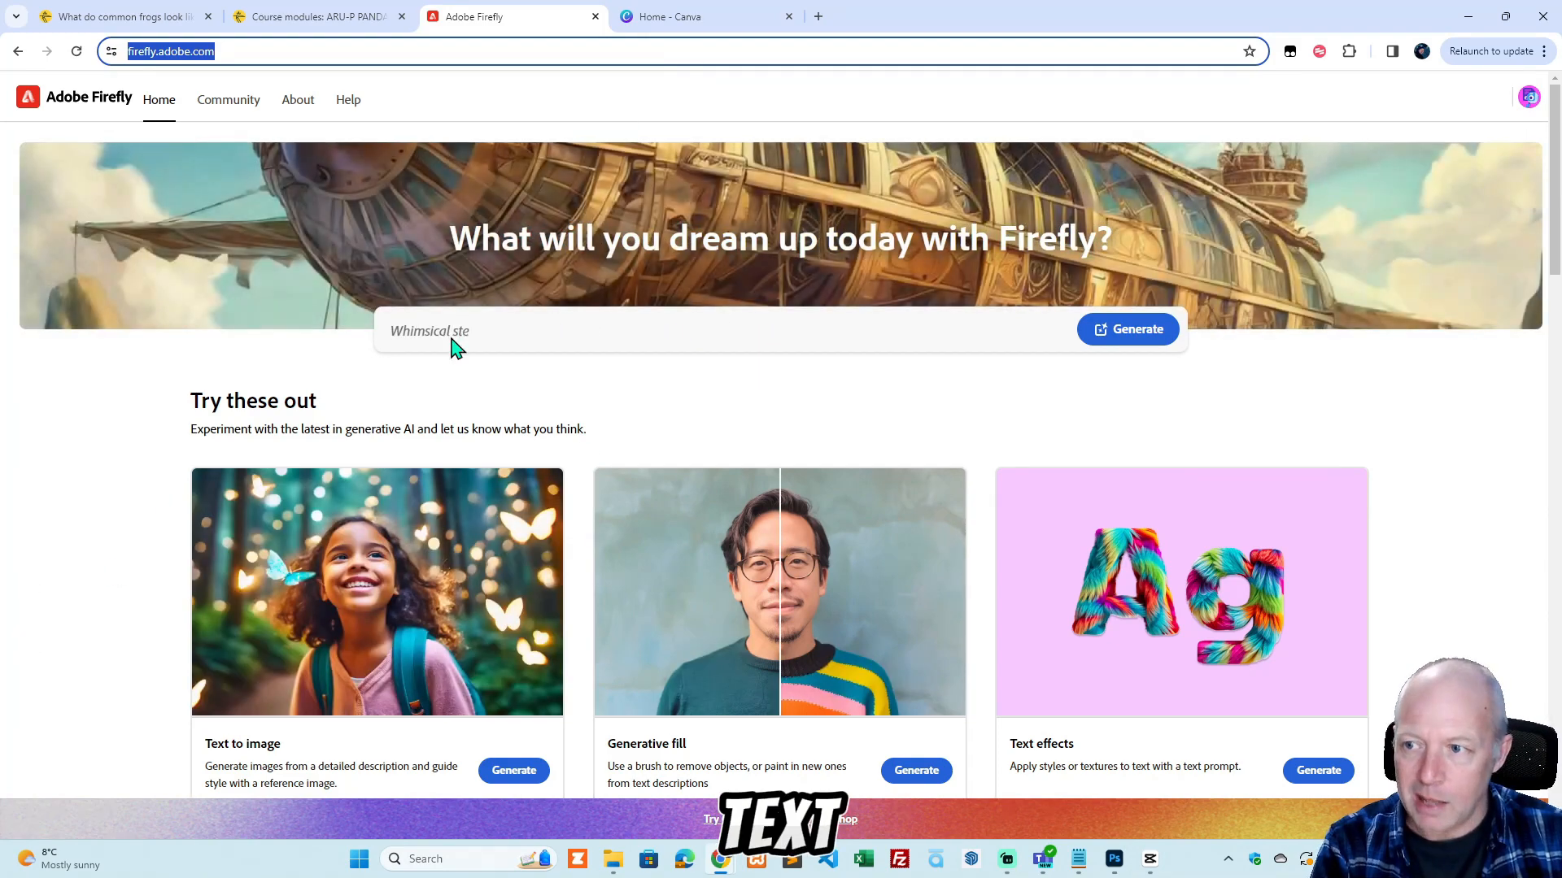
click(614, 336)
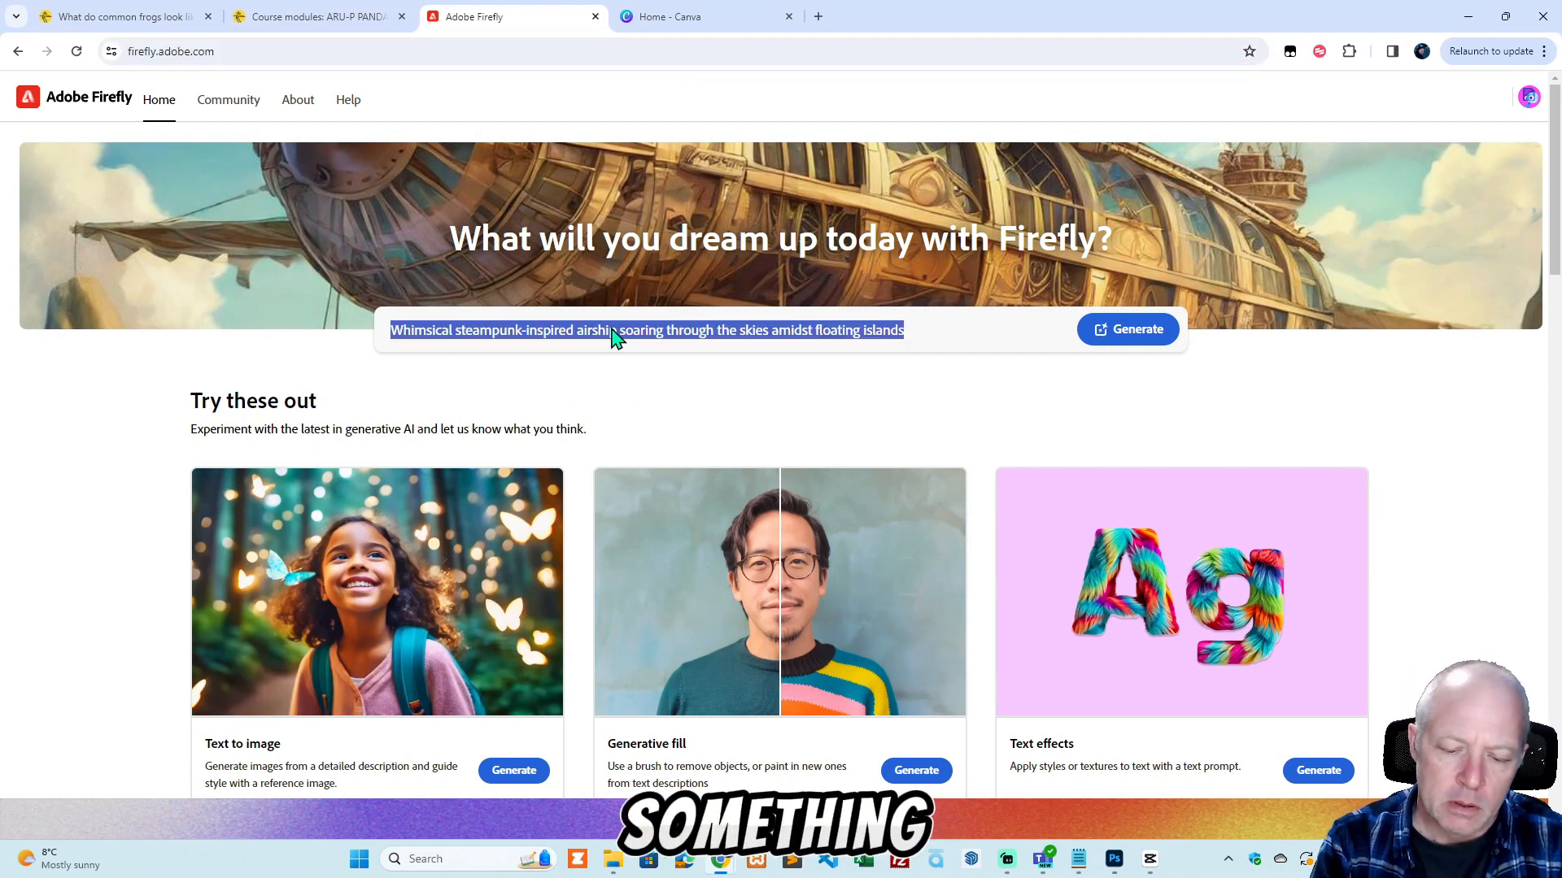
text(common f)
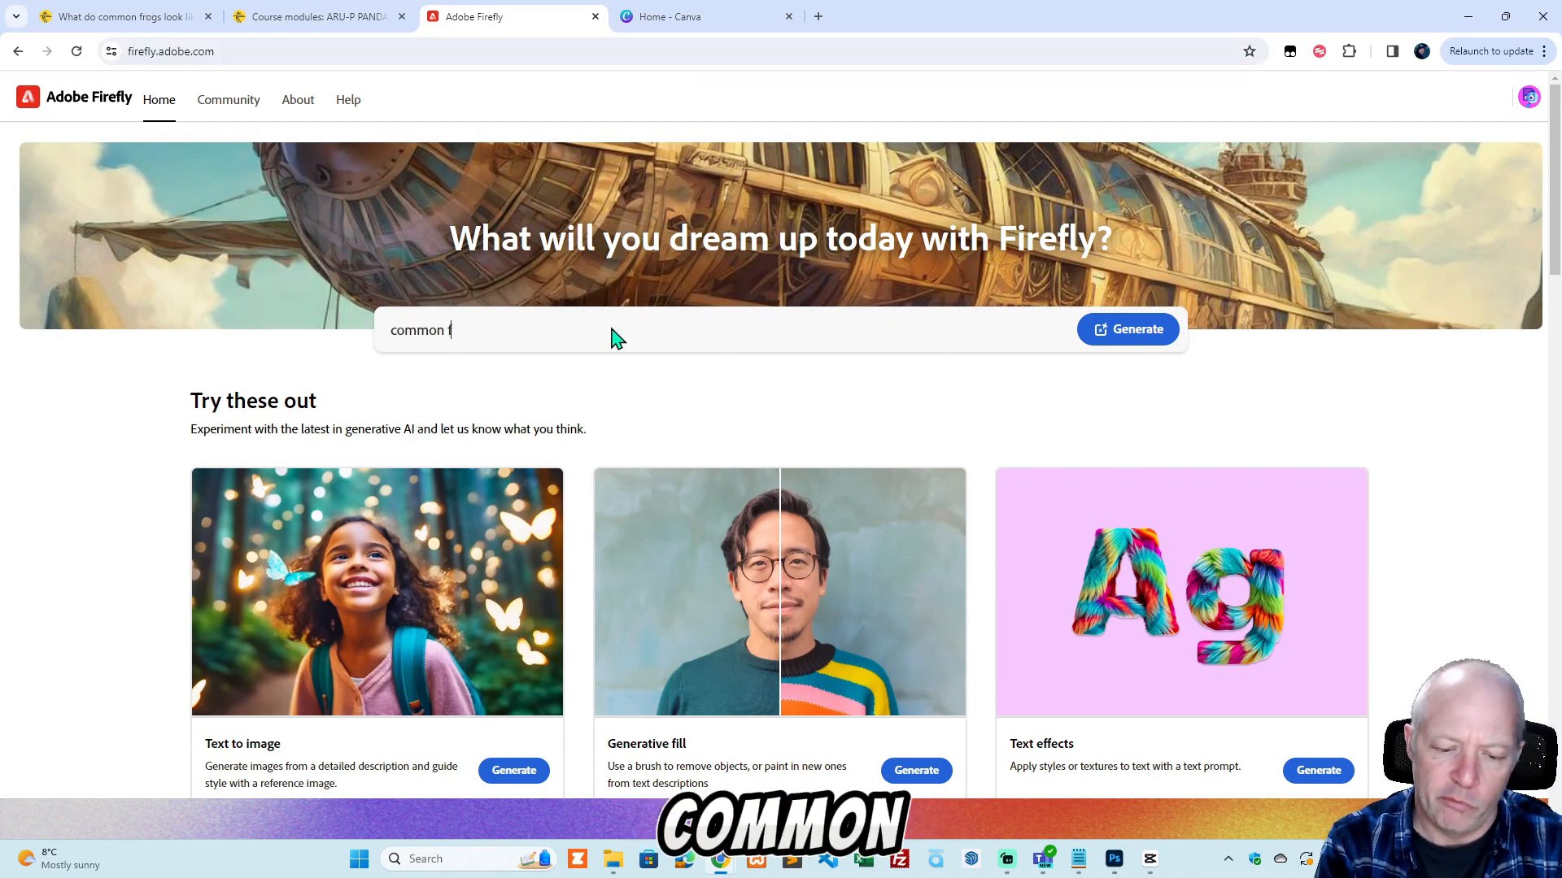
text(rog)
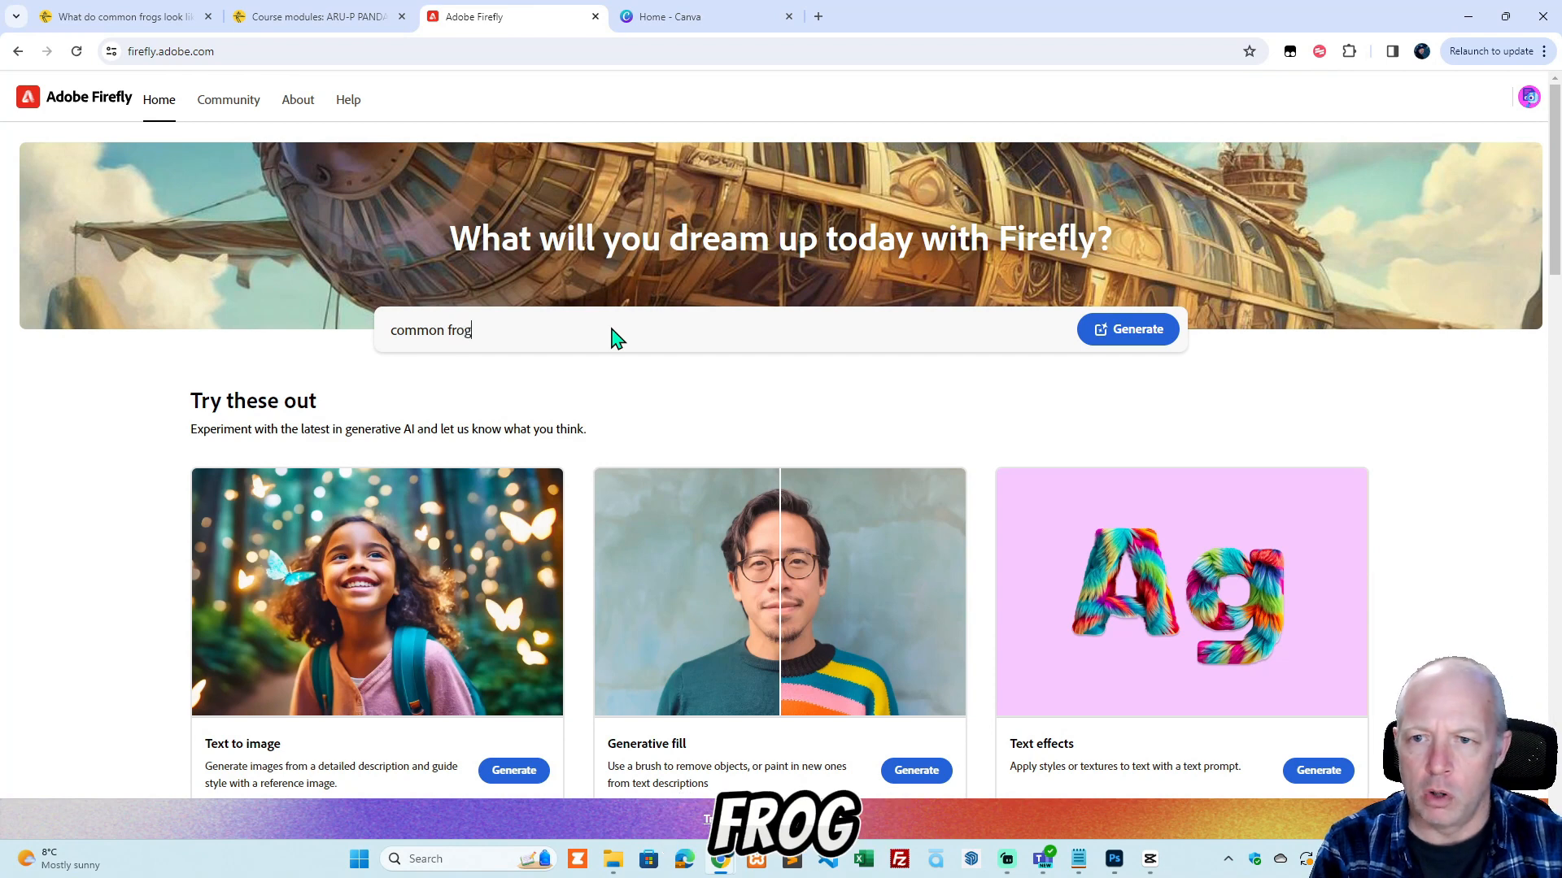
click(1142, 336)
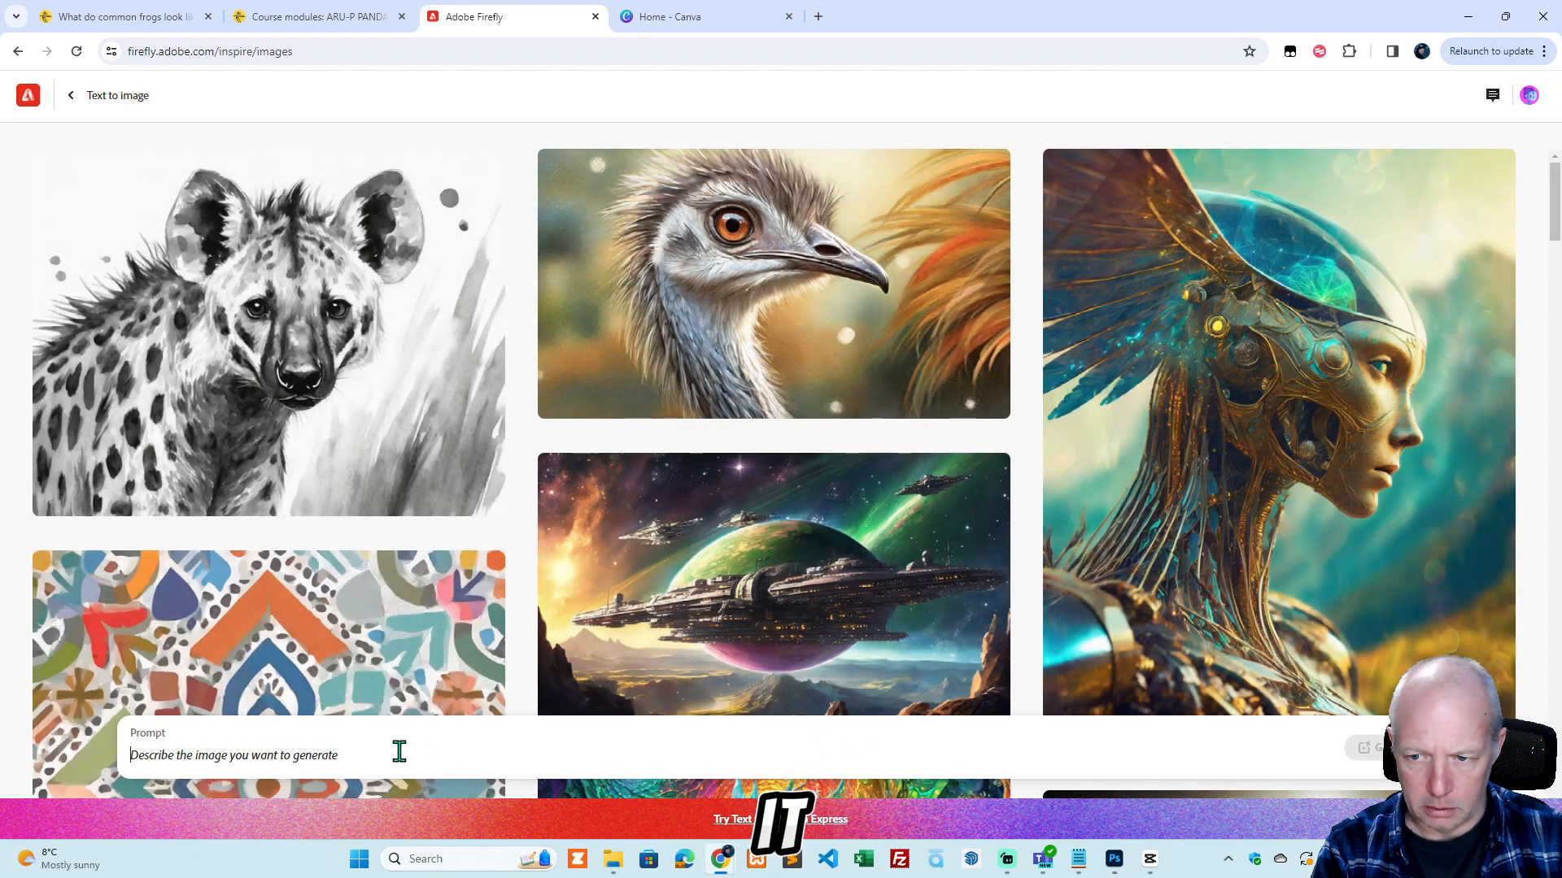
text(common frog)
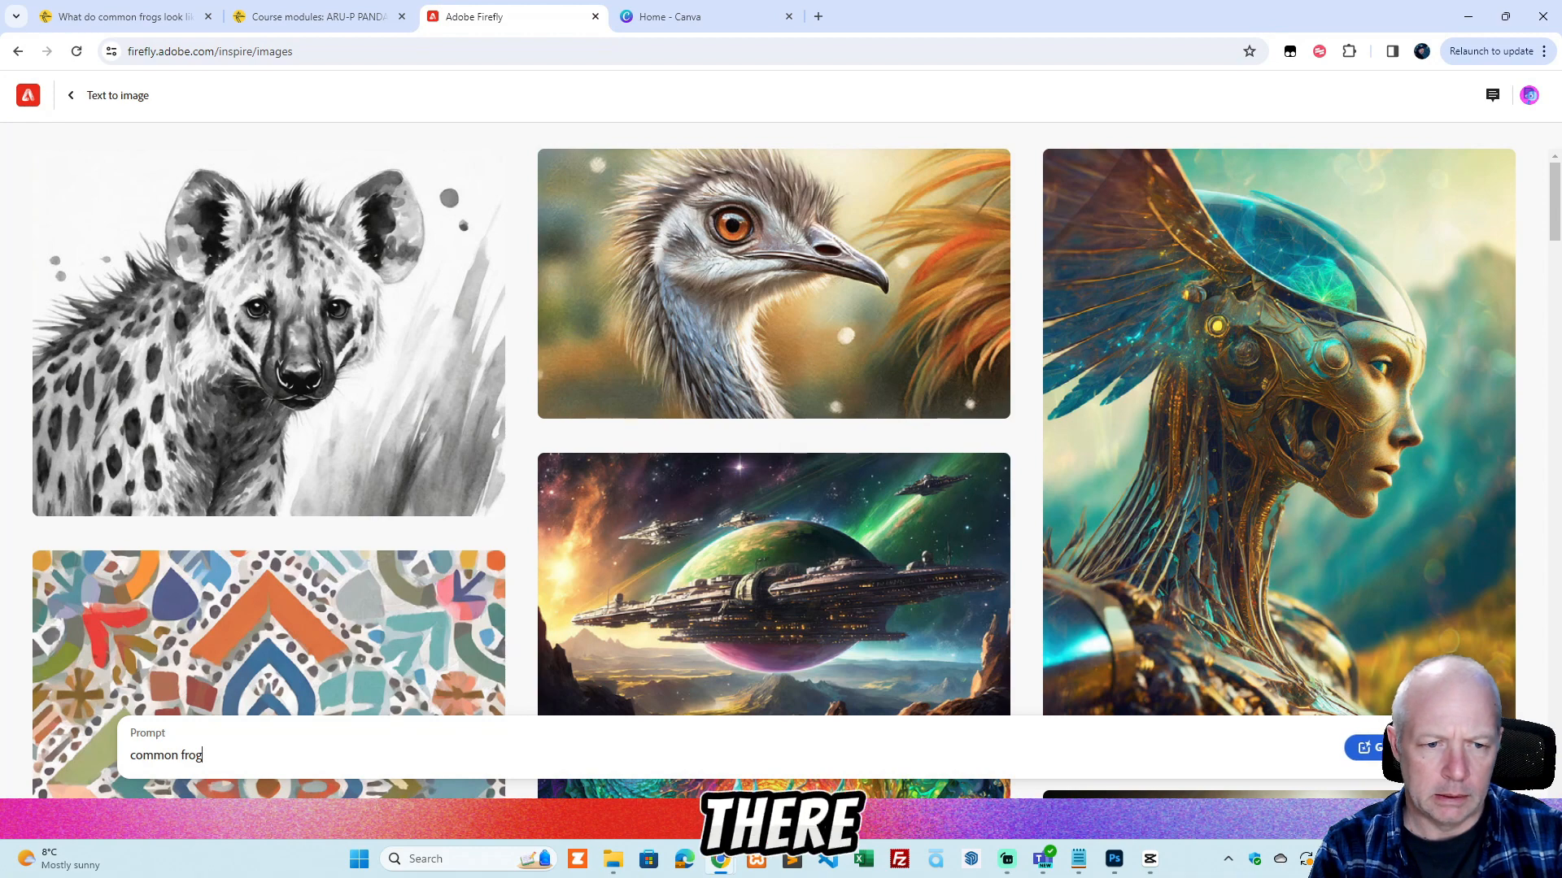
key(Return)
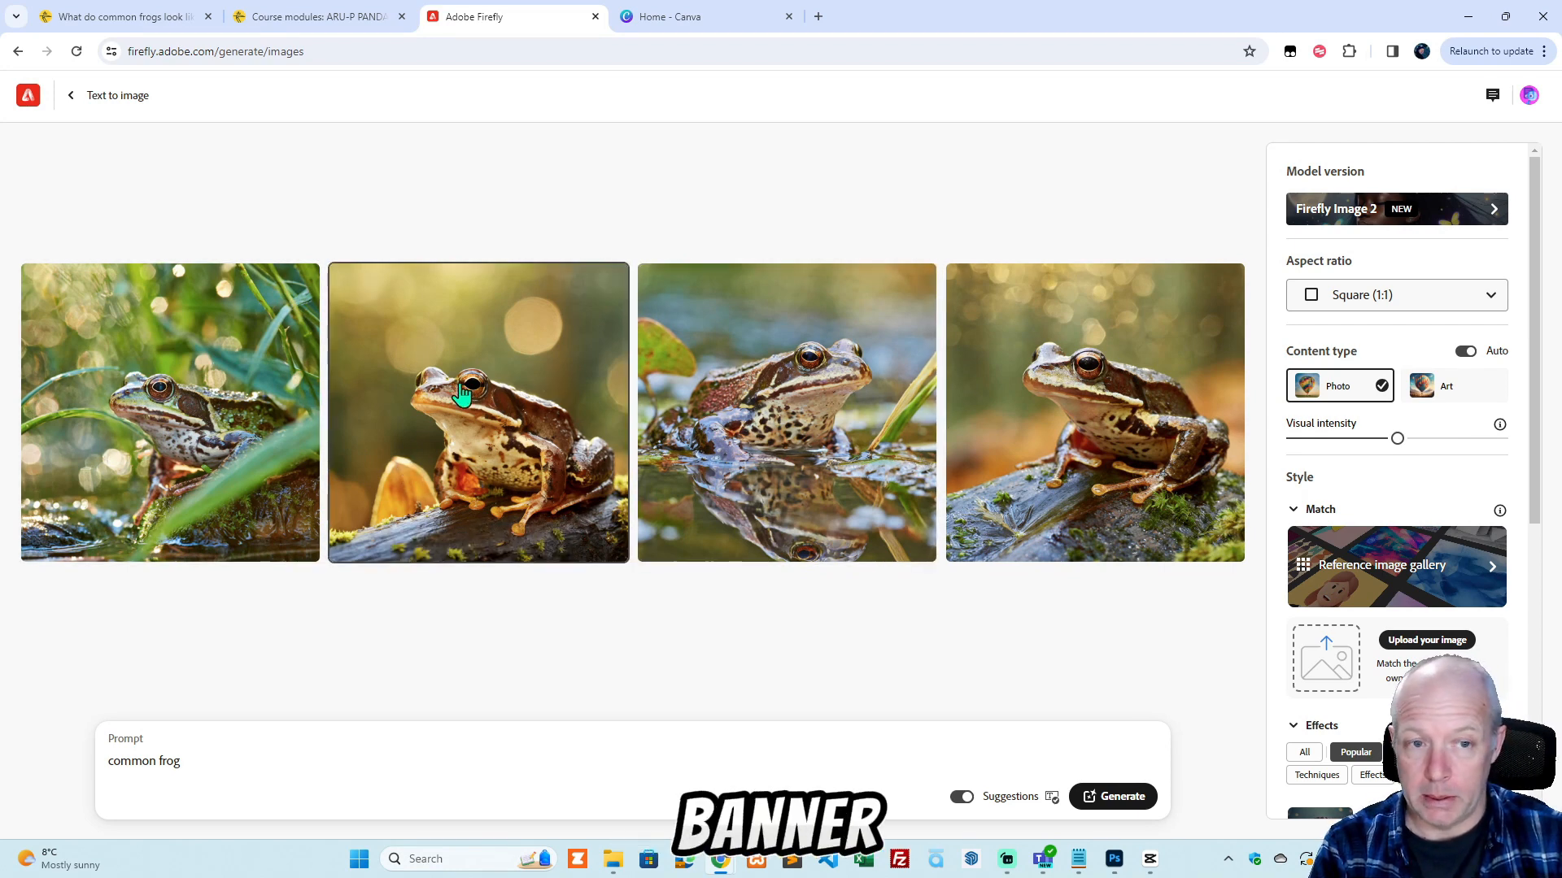
Generate new "common frog" images in Widescreen (16:9) aspect ratio with the Art content type and the Bokeh effect.
click(1380, 298)
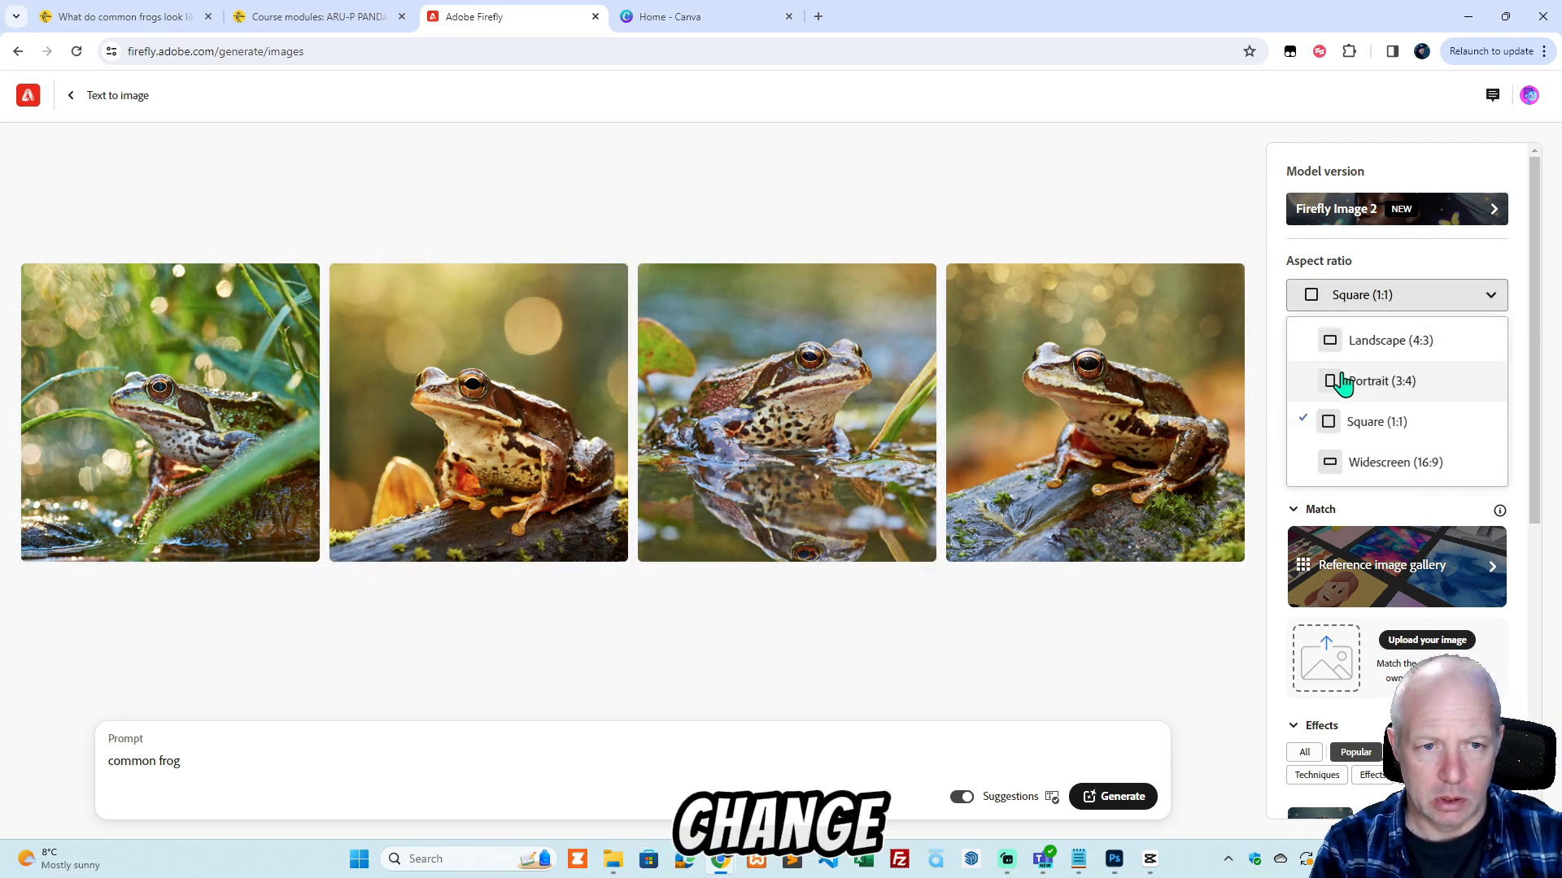
click(1374, 465)
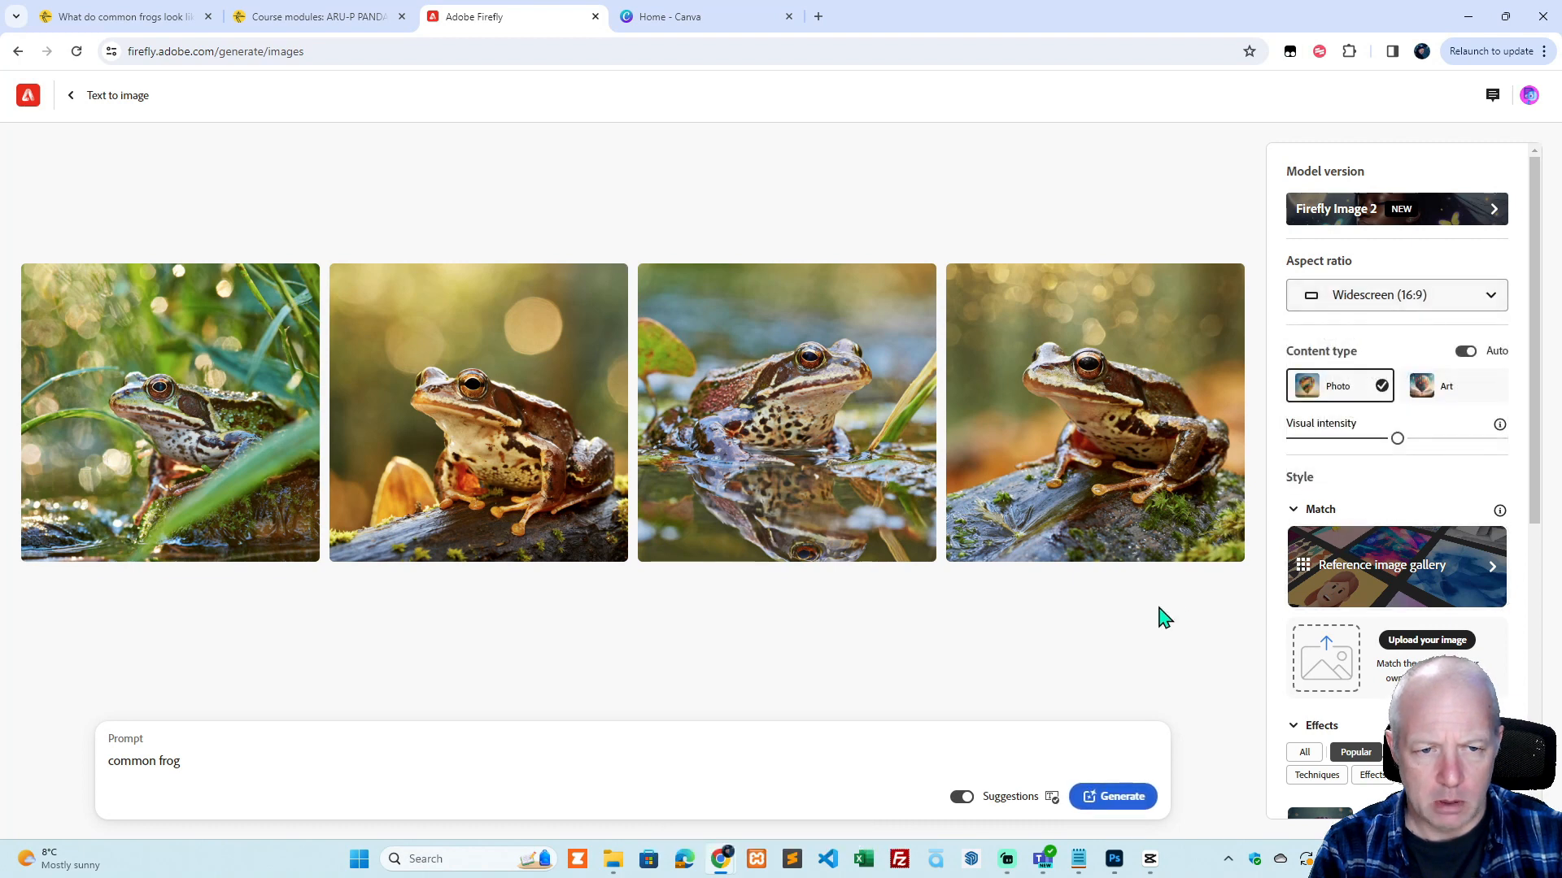
click(1461, 394)
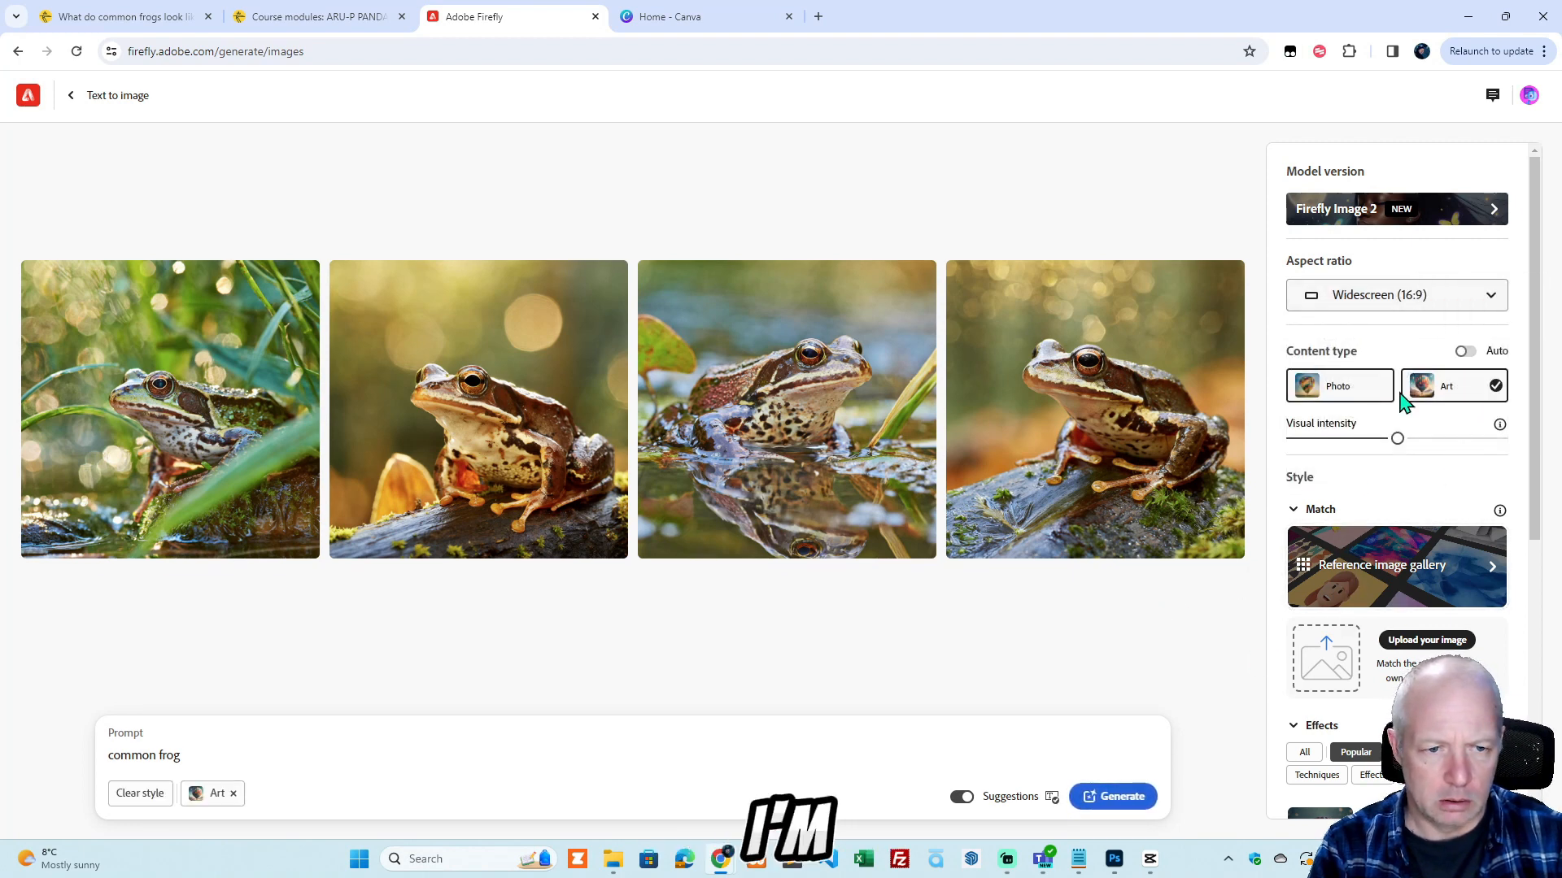
scroll(1356, 682, down, 3)
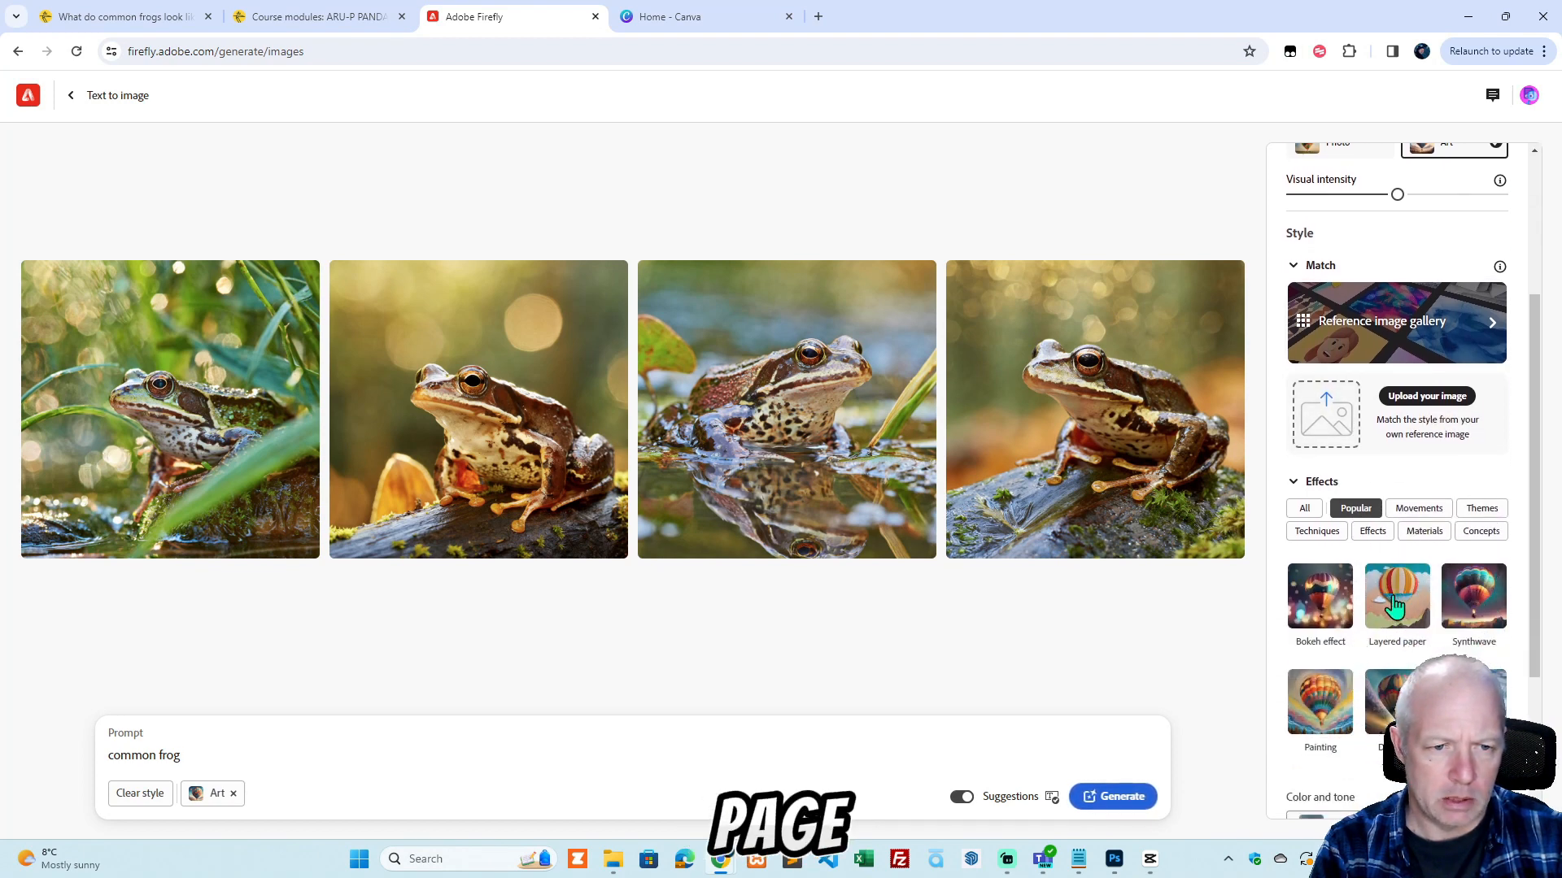
click(1318, 608)
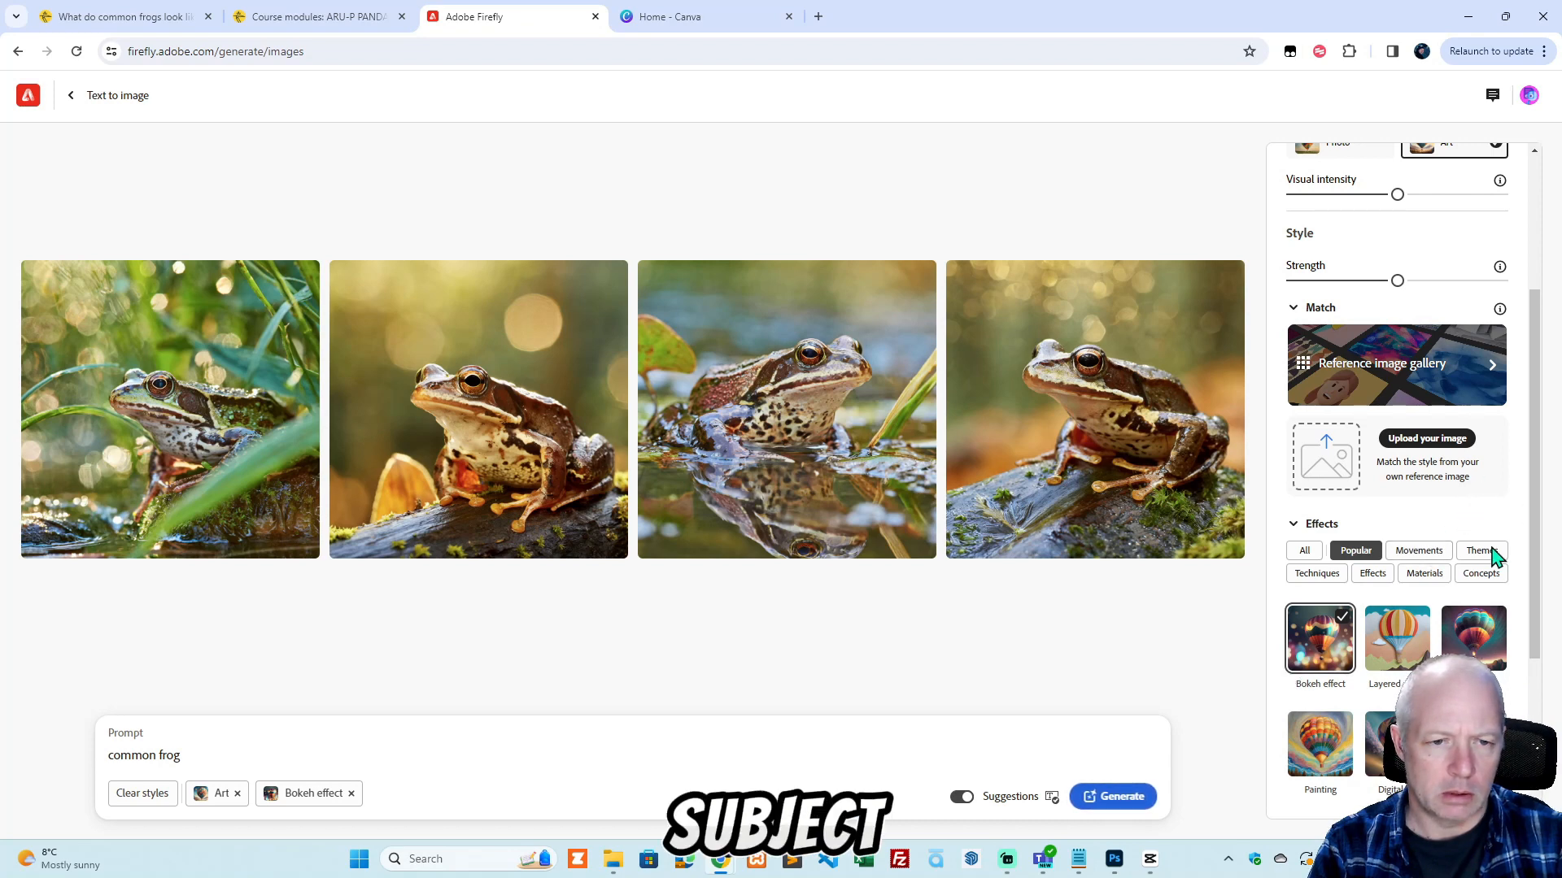
click(1129, 805)
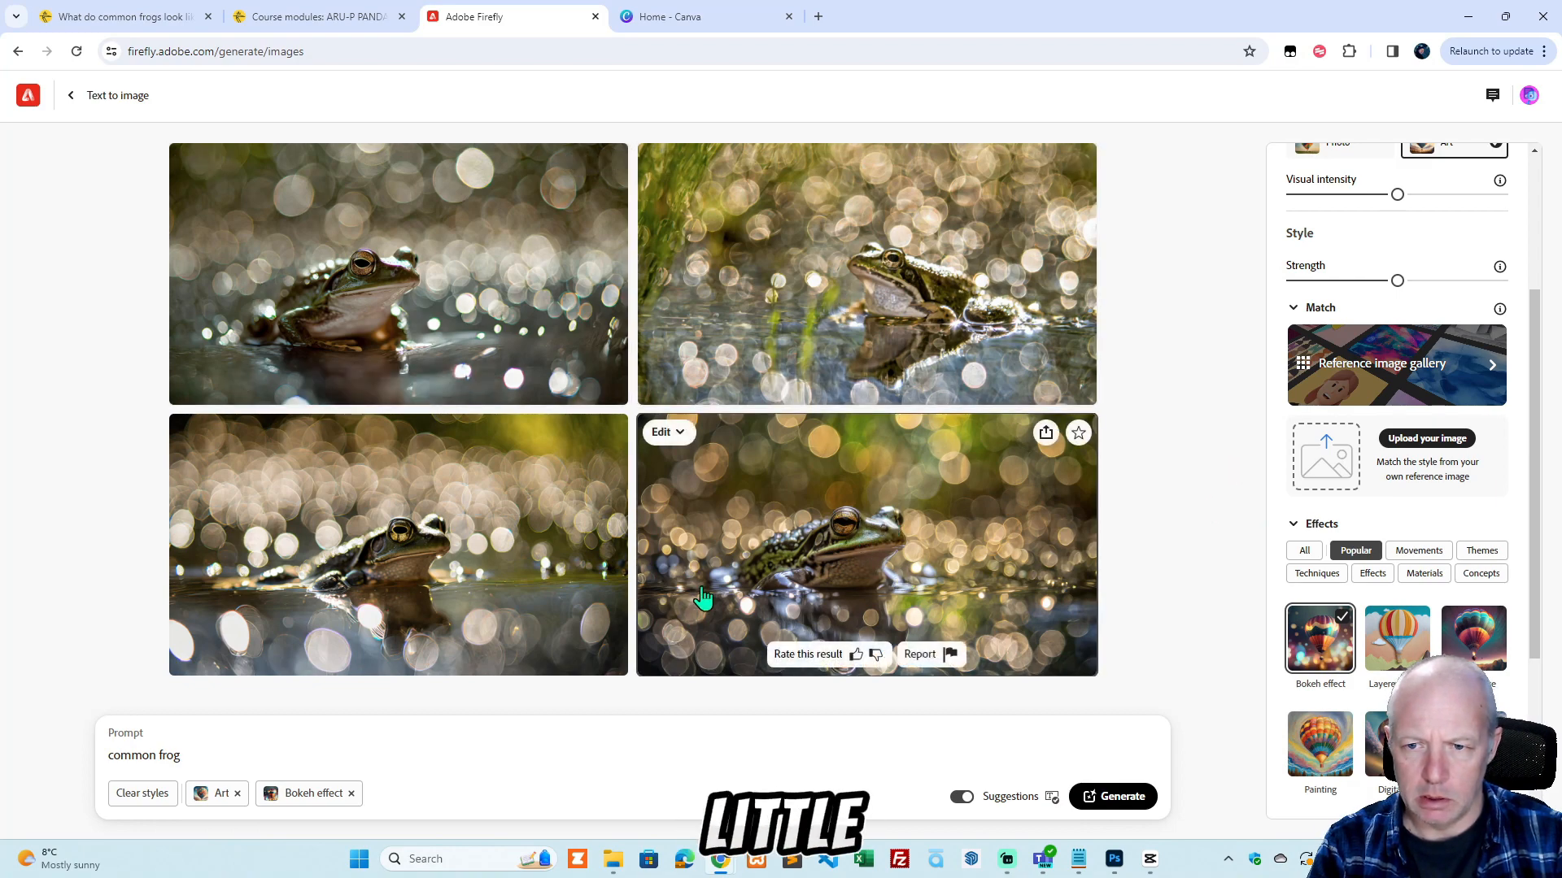
Enlarge the fourth generated frog image, save it to favorites and download it, accepting the Content Credentials notice.
click(885, 555)
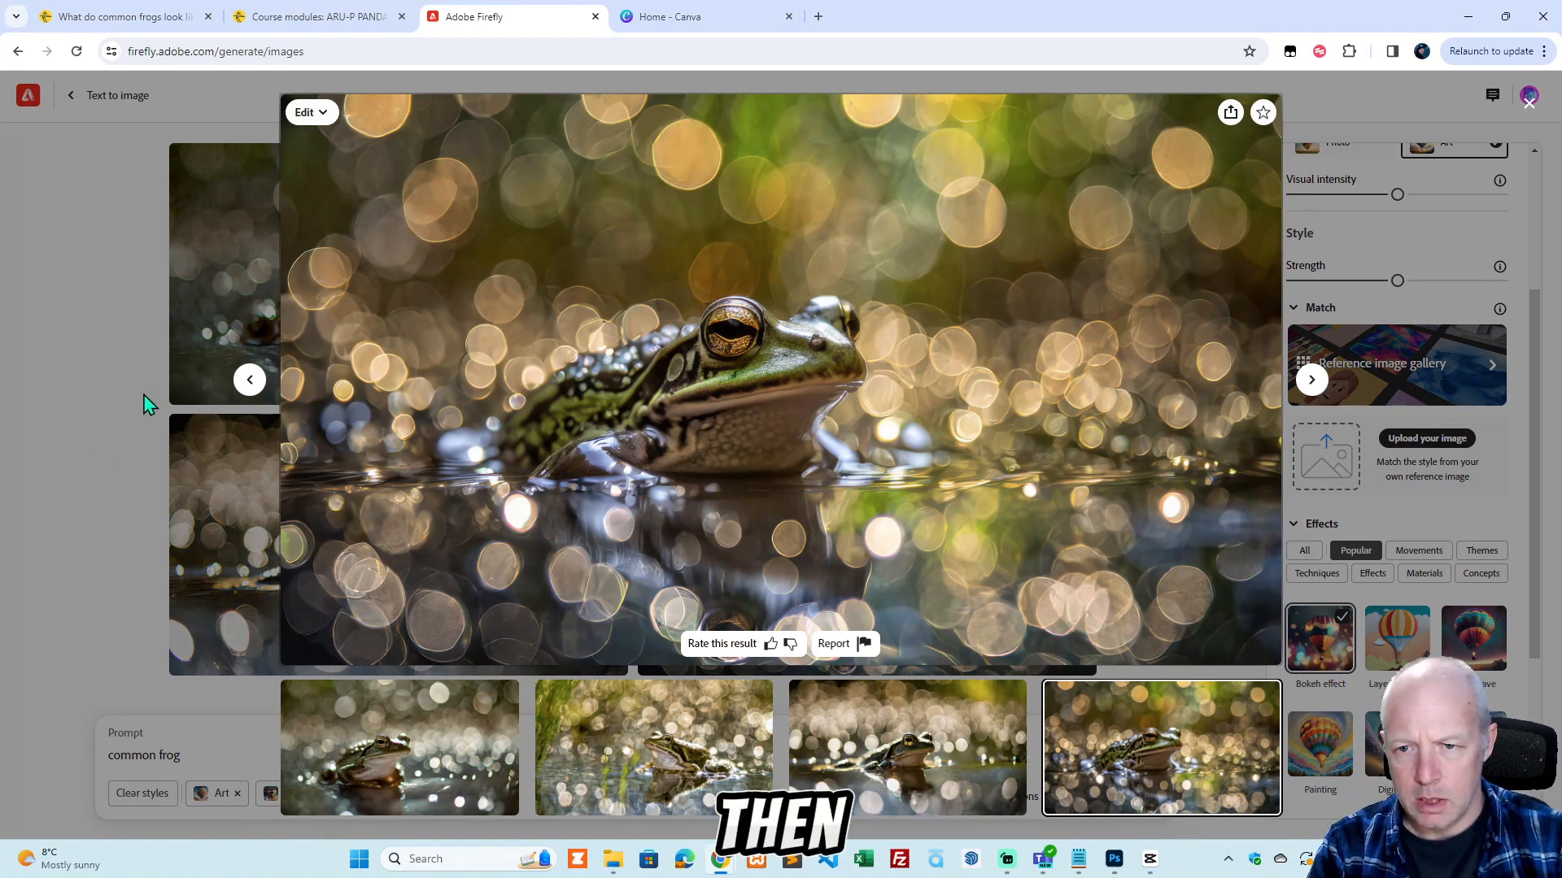
click(1262, 113)
click(1233, 114)
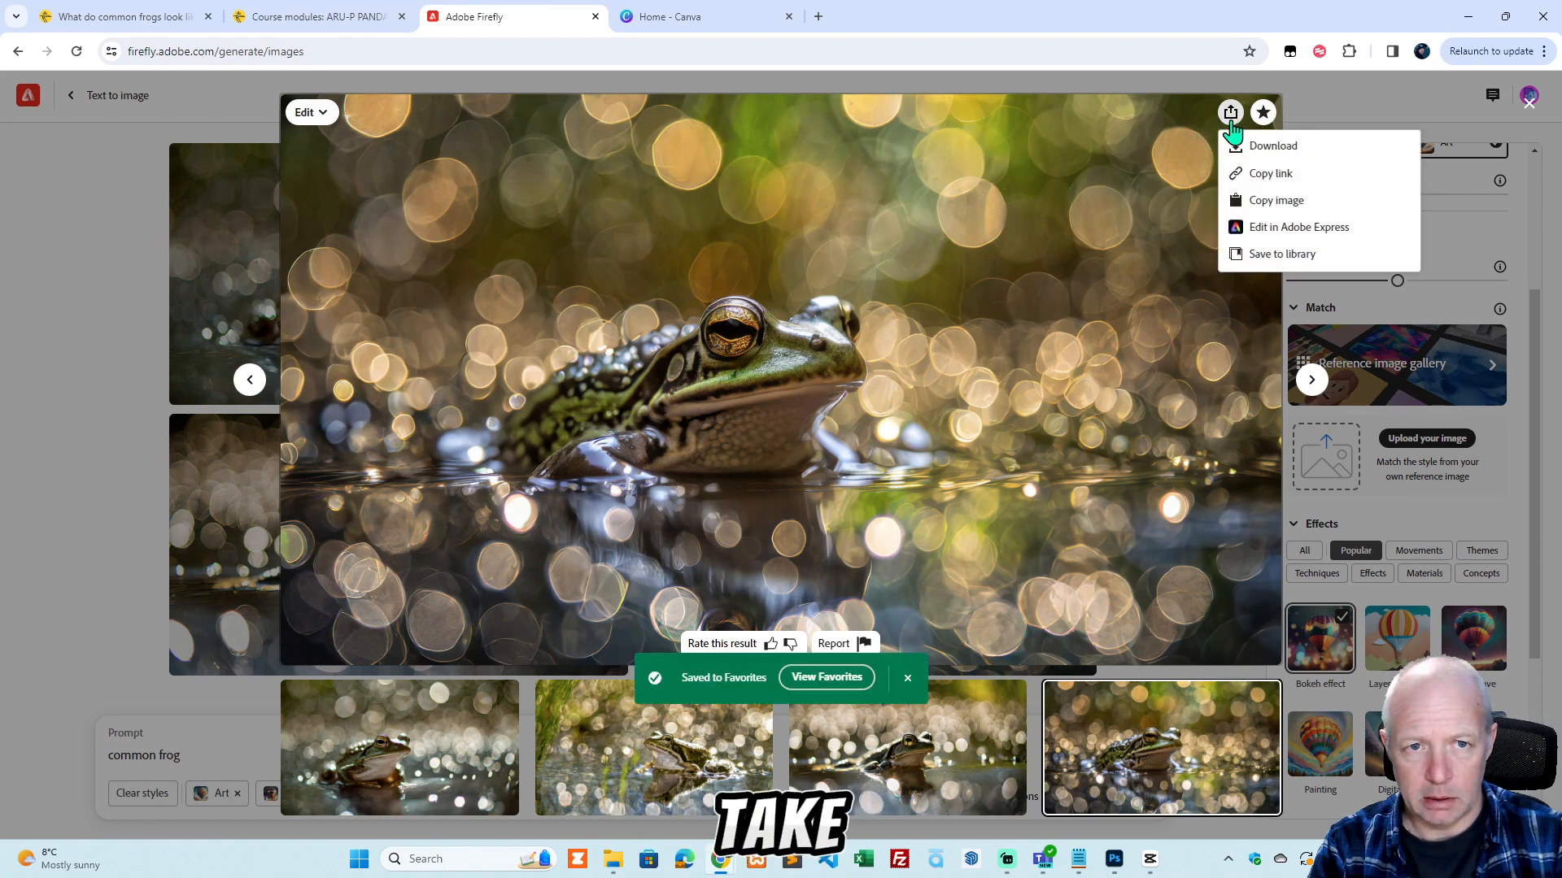
click(1276, 147)
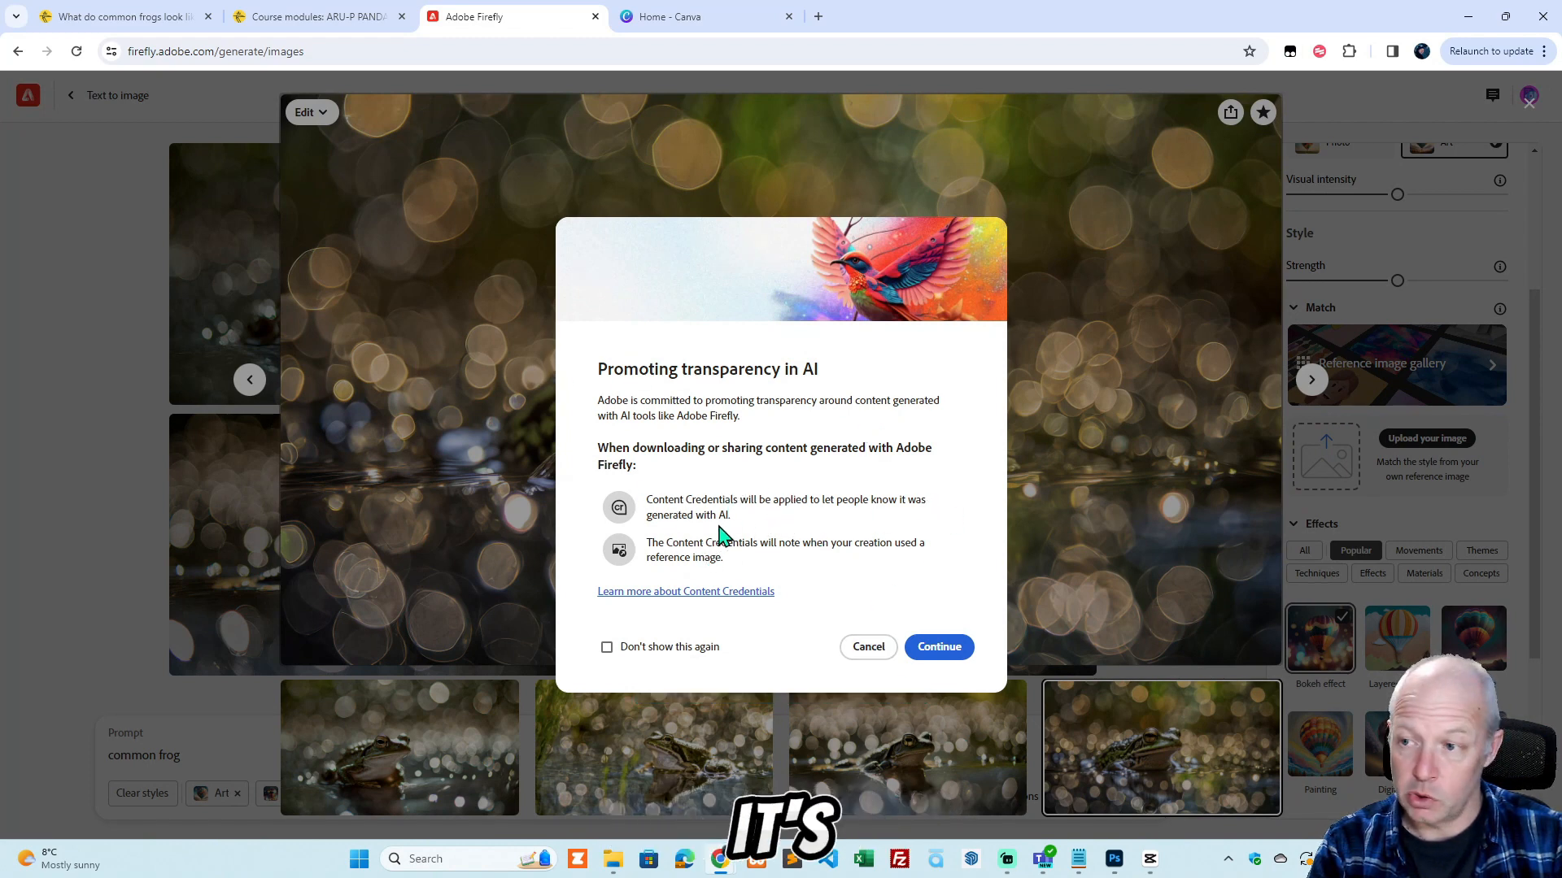
click(942, 649)
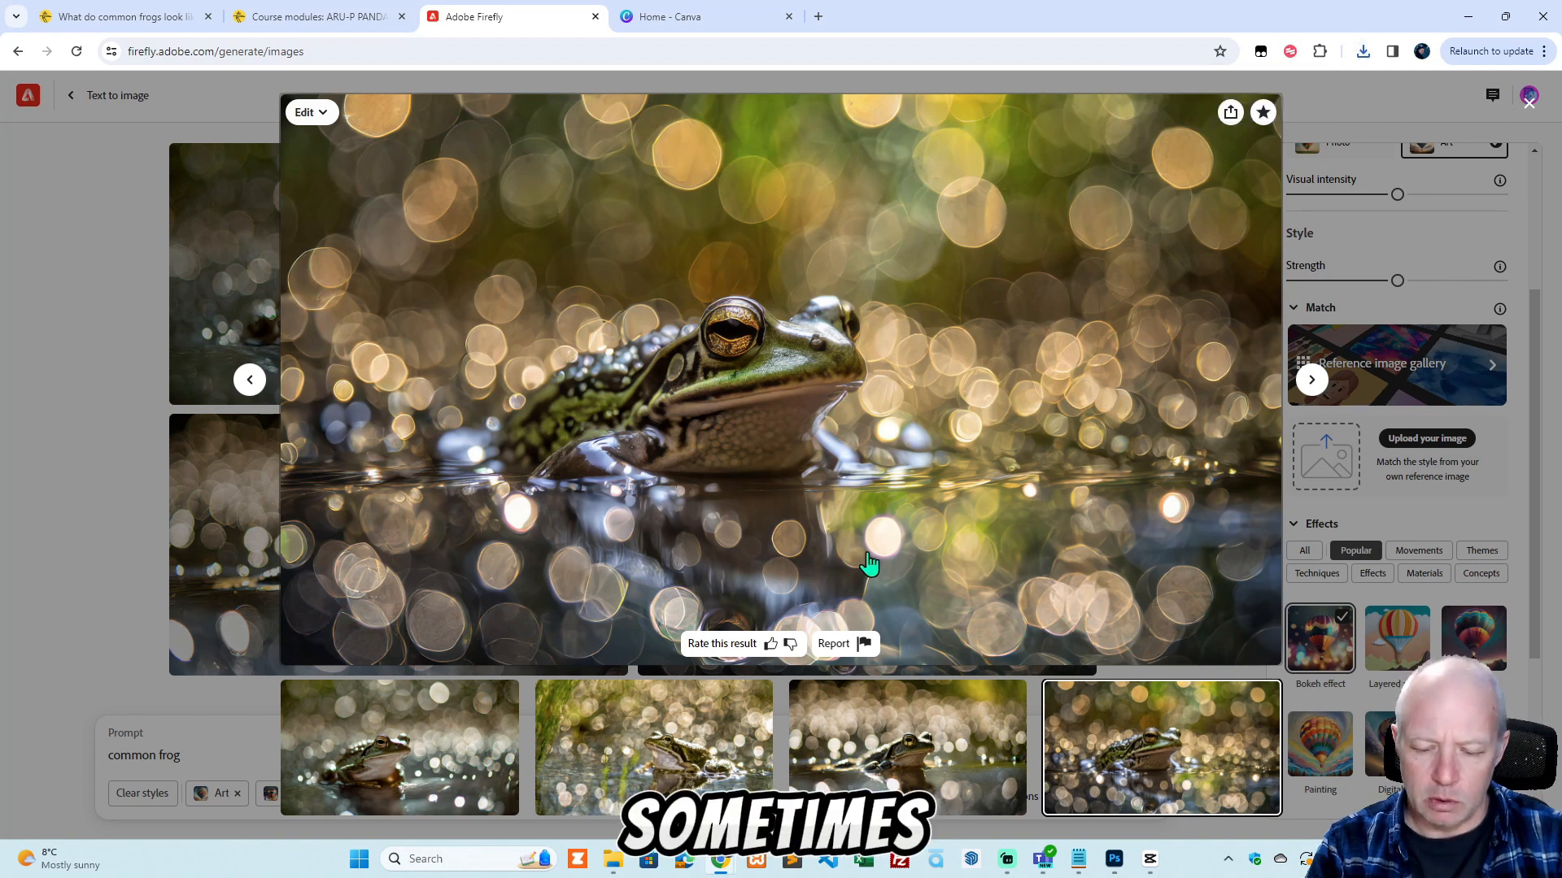
Use Snipping Tool to capture a wide banner strip across the frog in the enlarged image and copy it to the clipboard.
key(super)
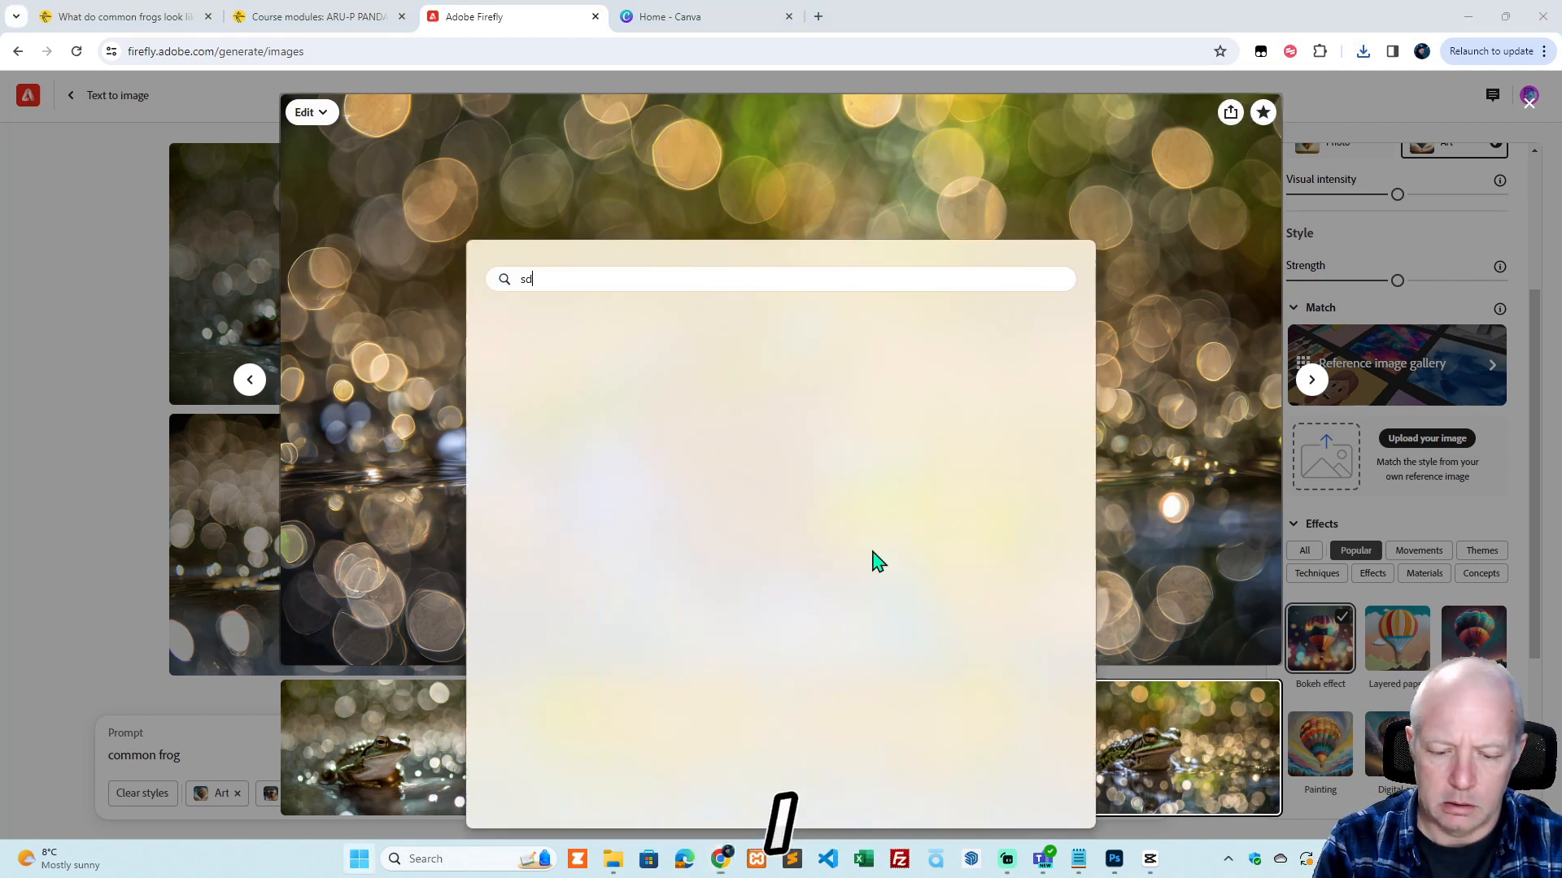
text(sn)
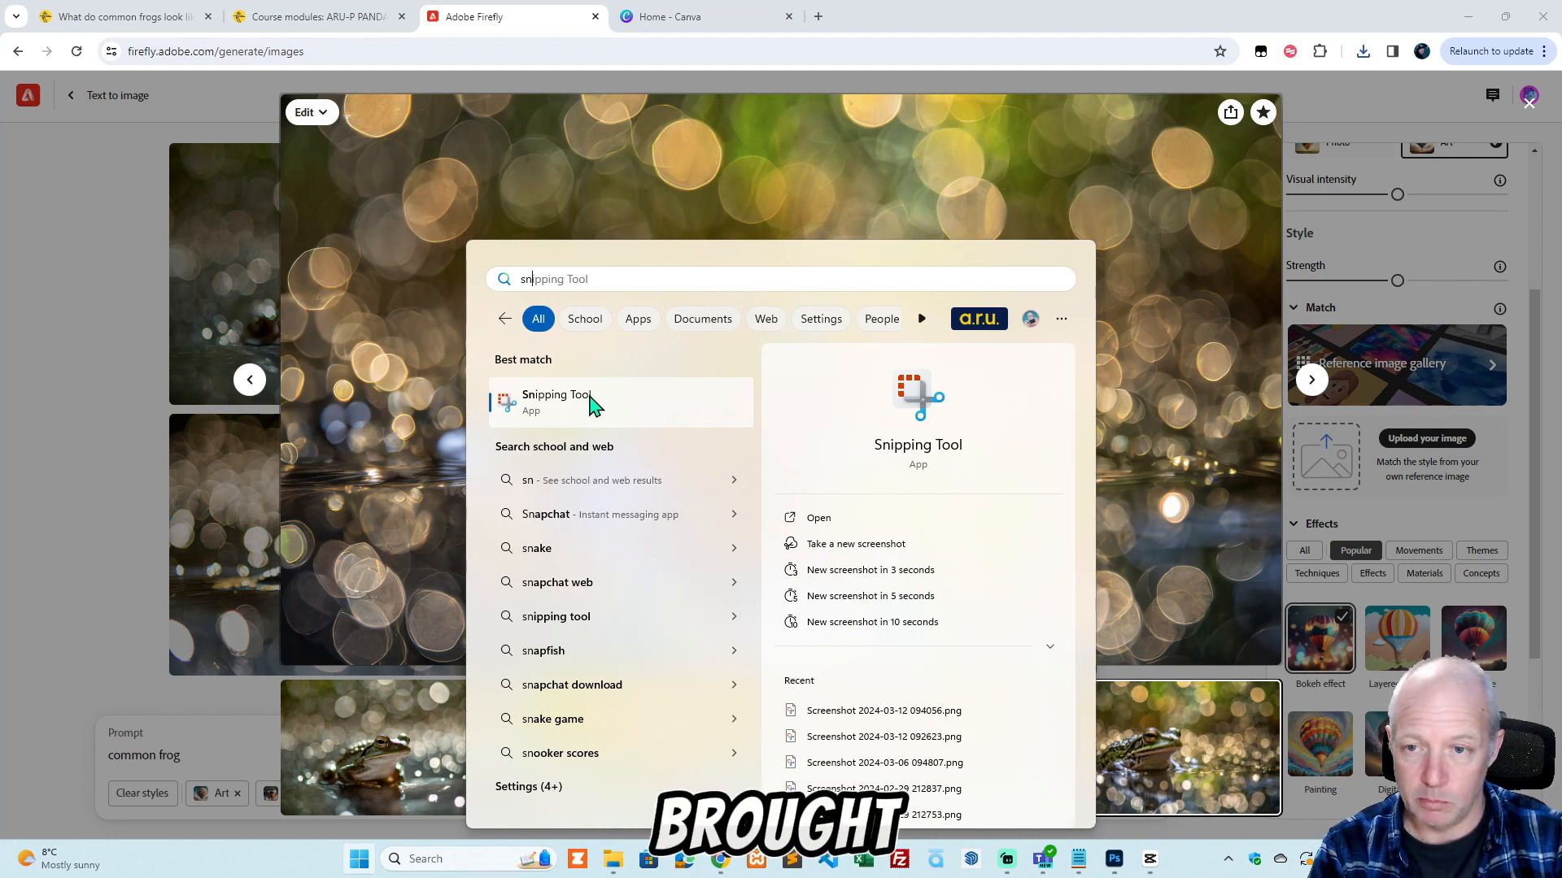
click(590, 400)
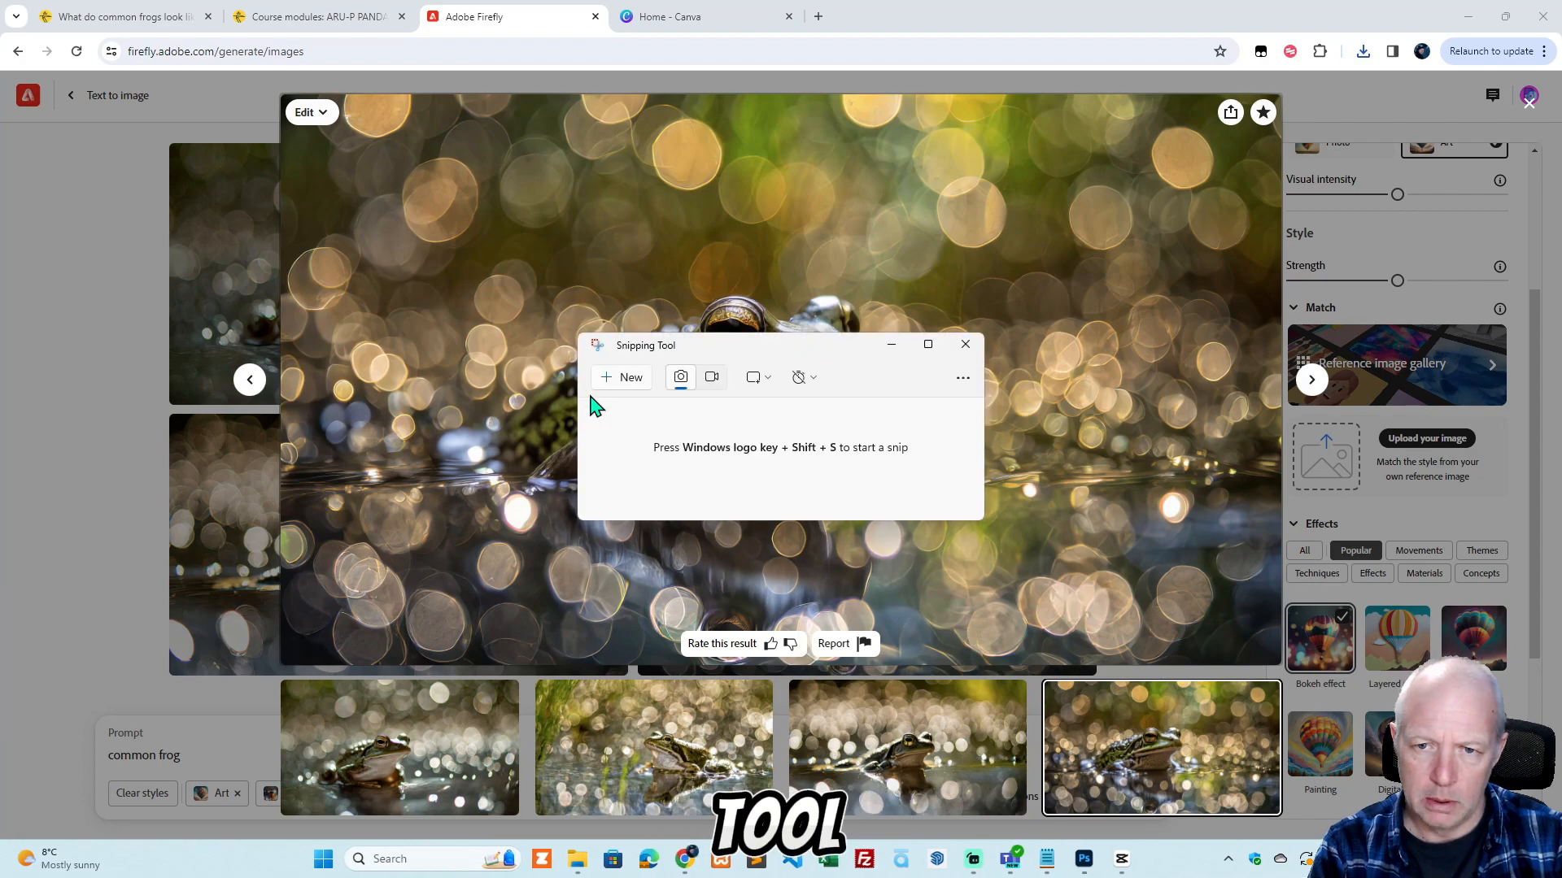
click(635, 379)
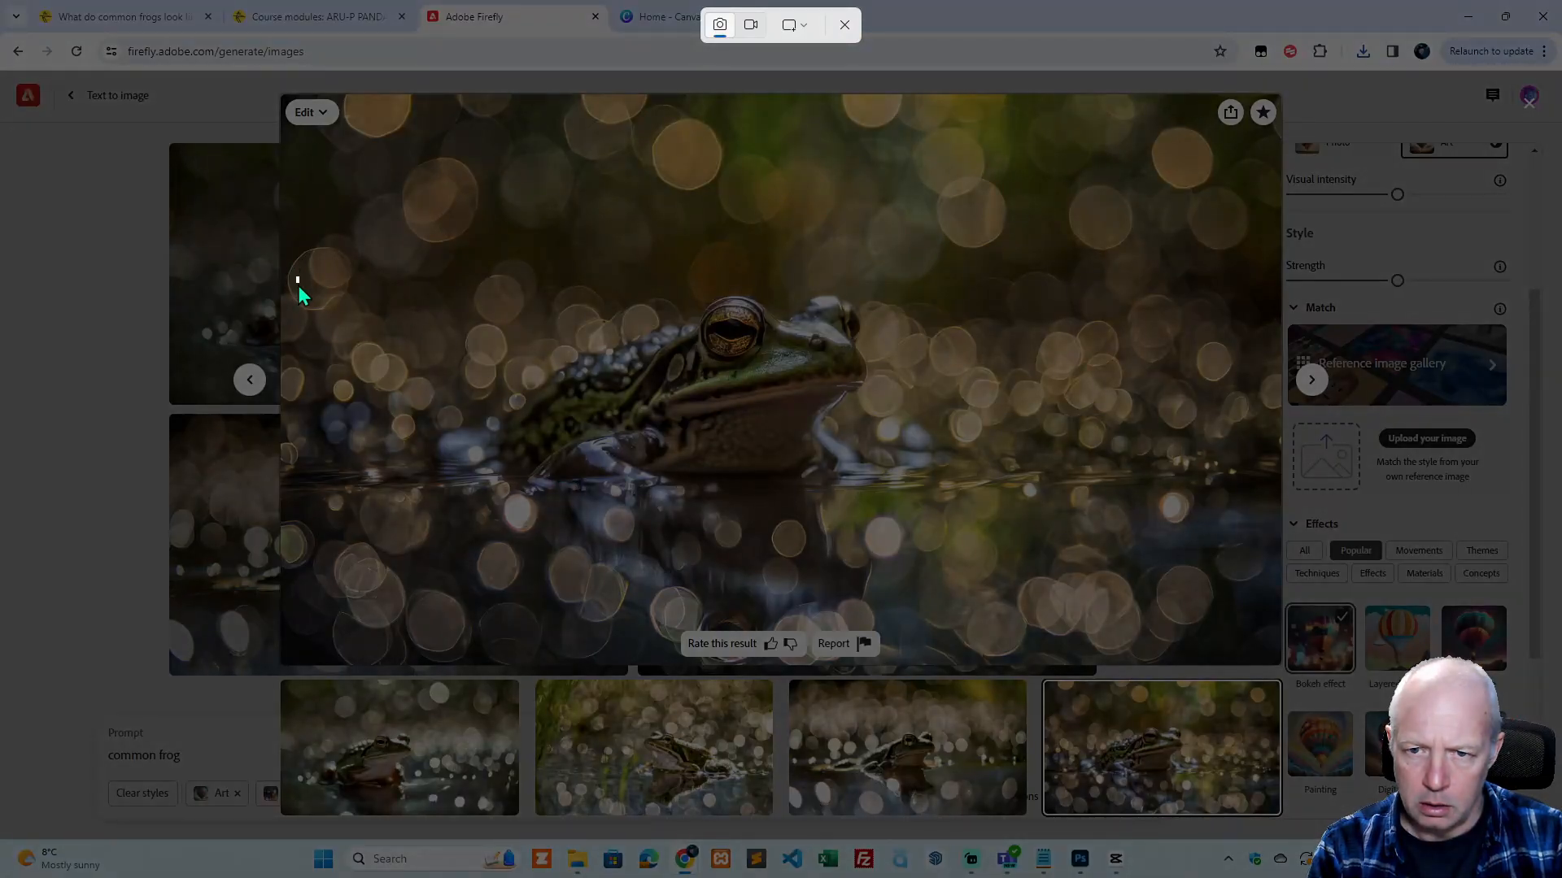
drag(298, 281, 1268, 517)
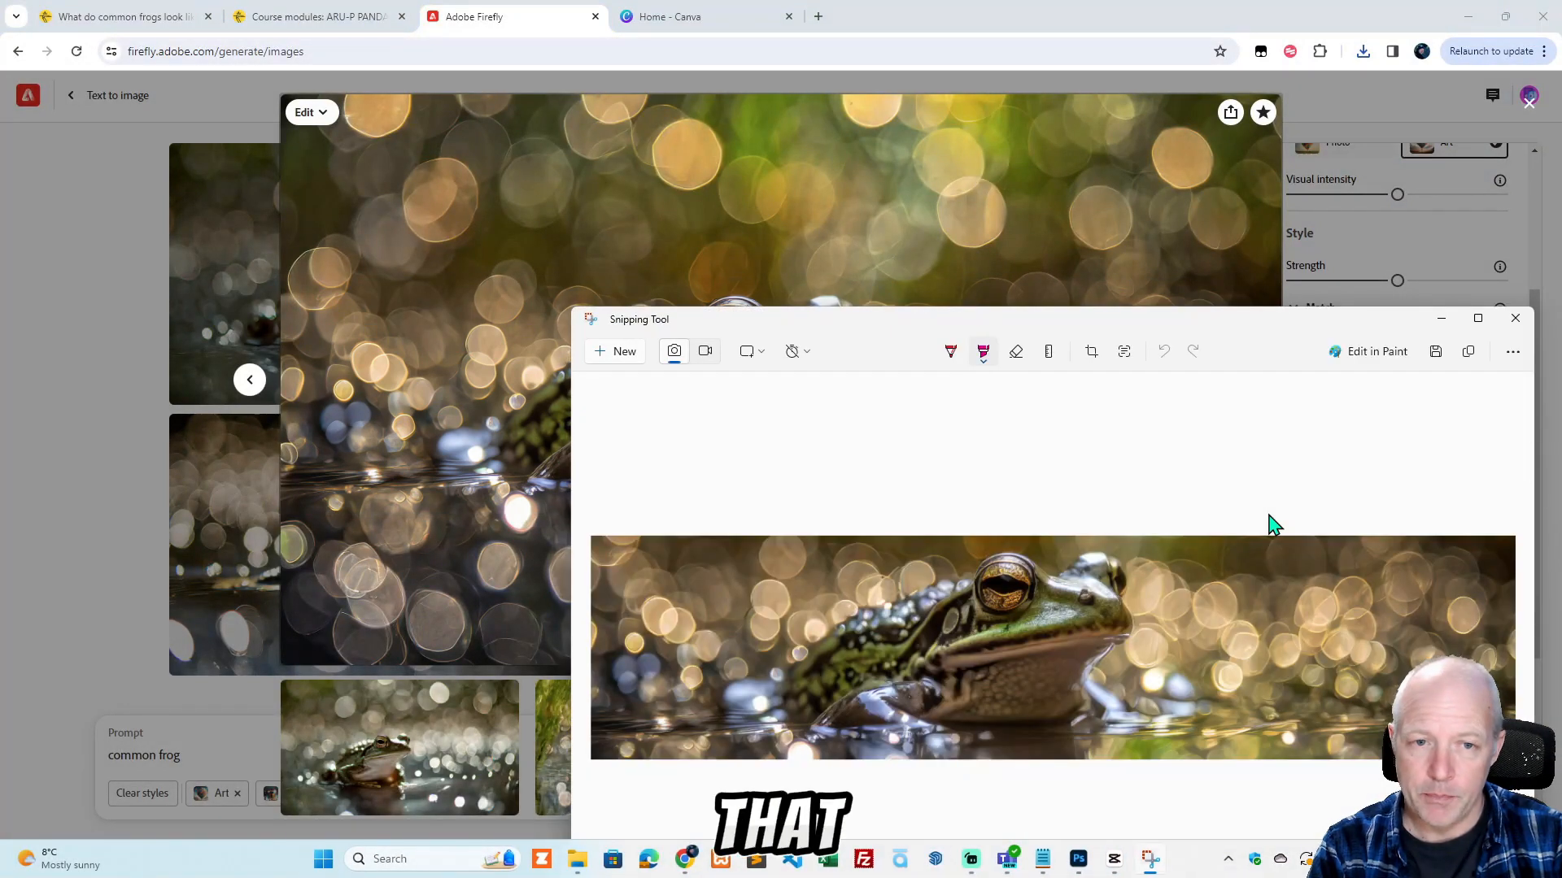
drag(1259, 327, 1045, 147)
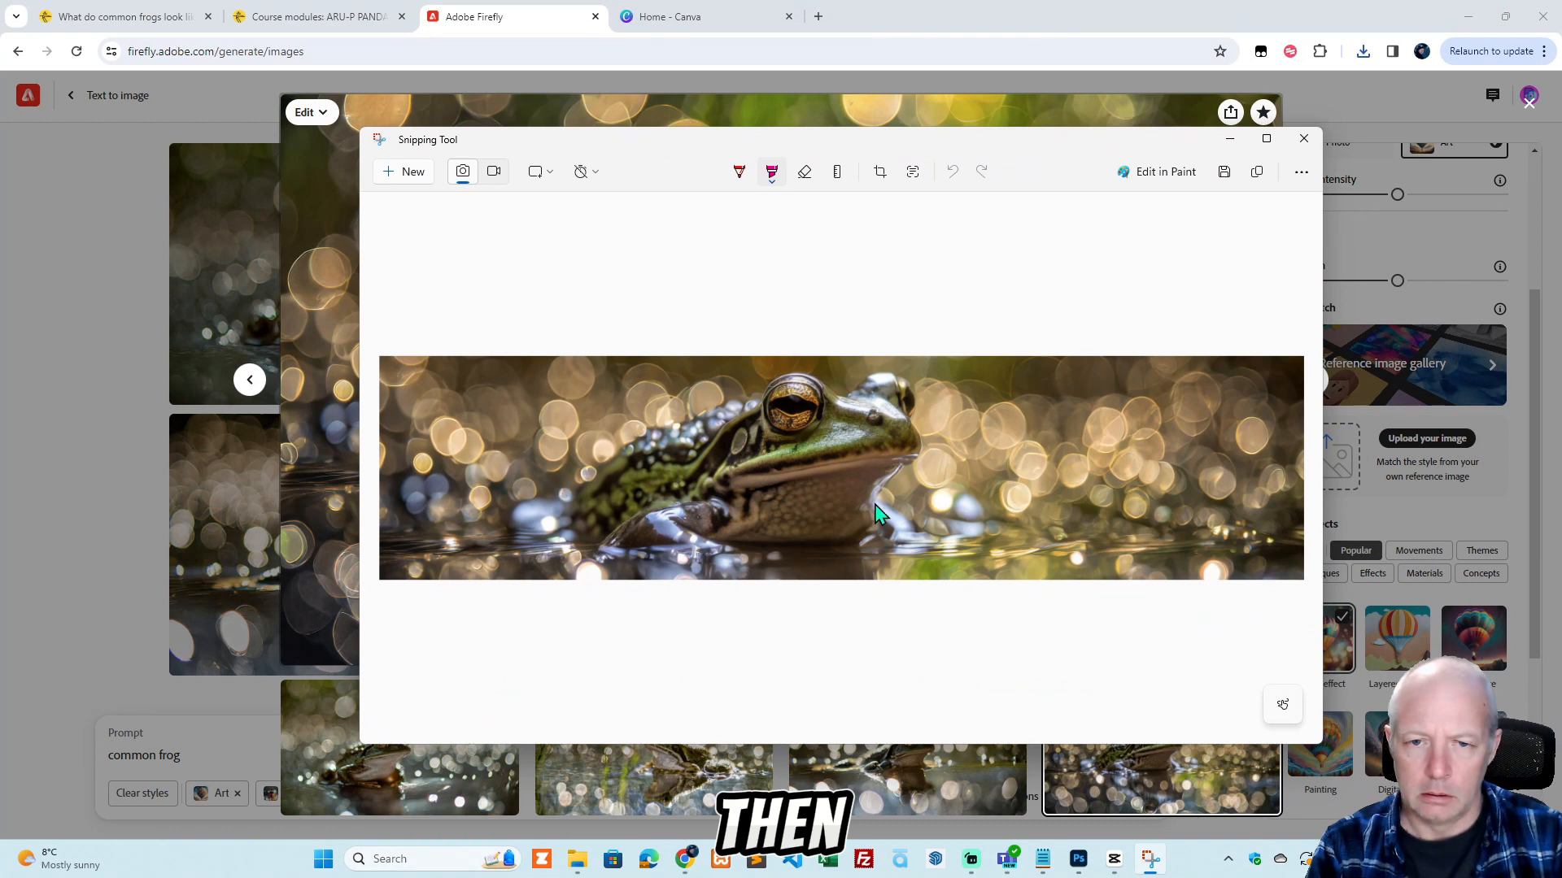
click(1257, 175)
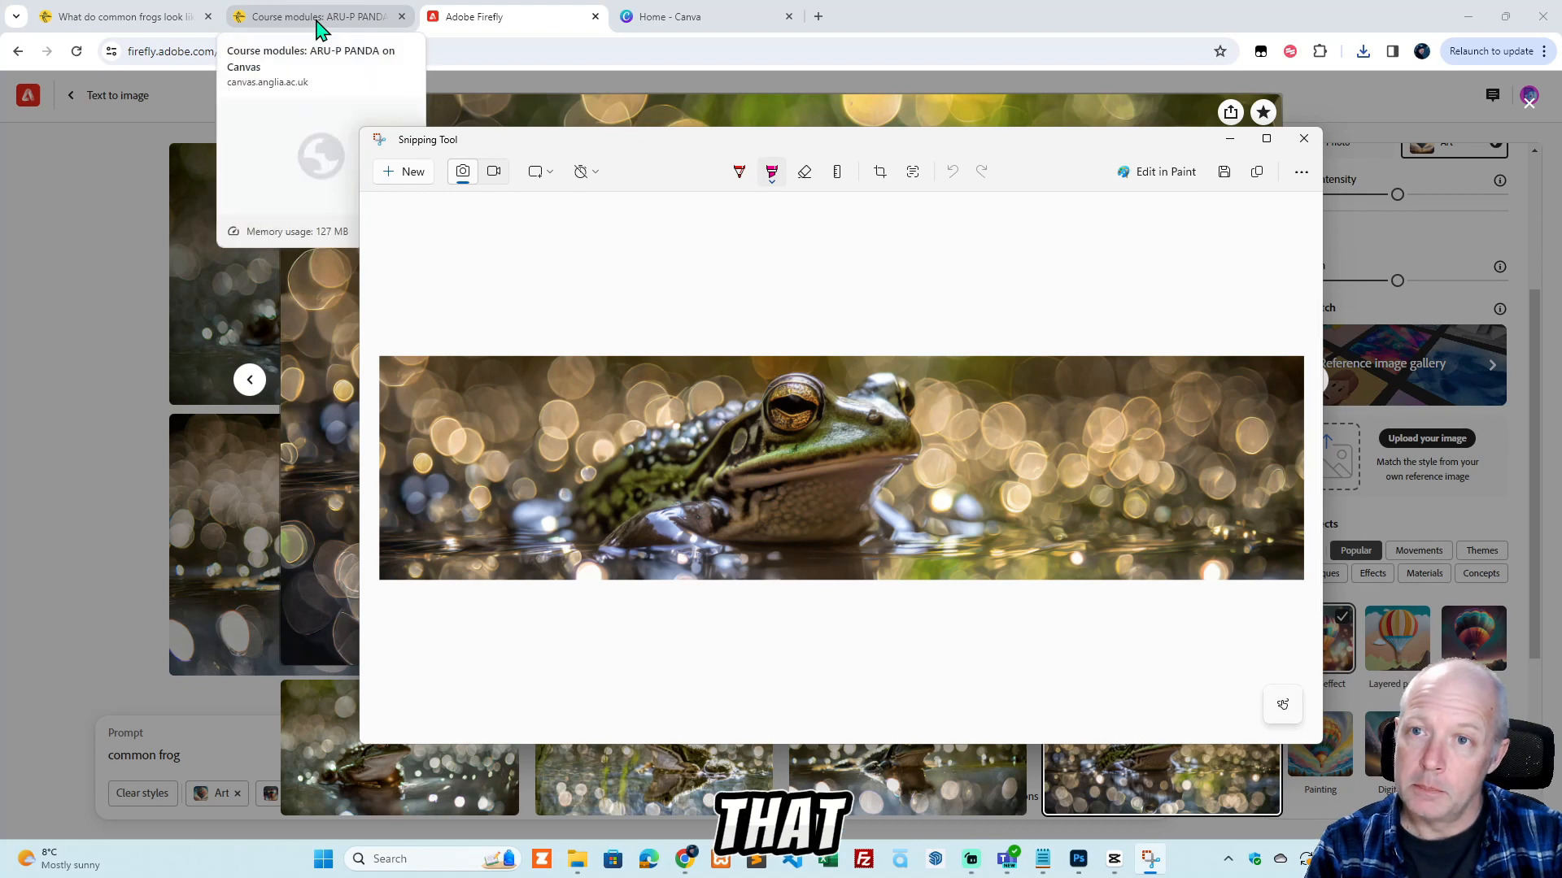
Switch to the Canvas page "What do common frogs look like?", paste the frog banner into its body in edit mode and make the editing area taller.
click(315, 25)
click(181, 14)
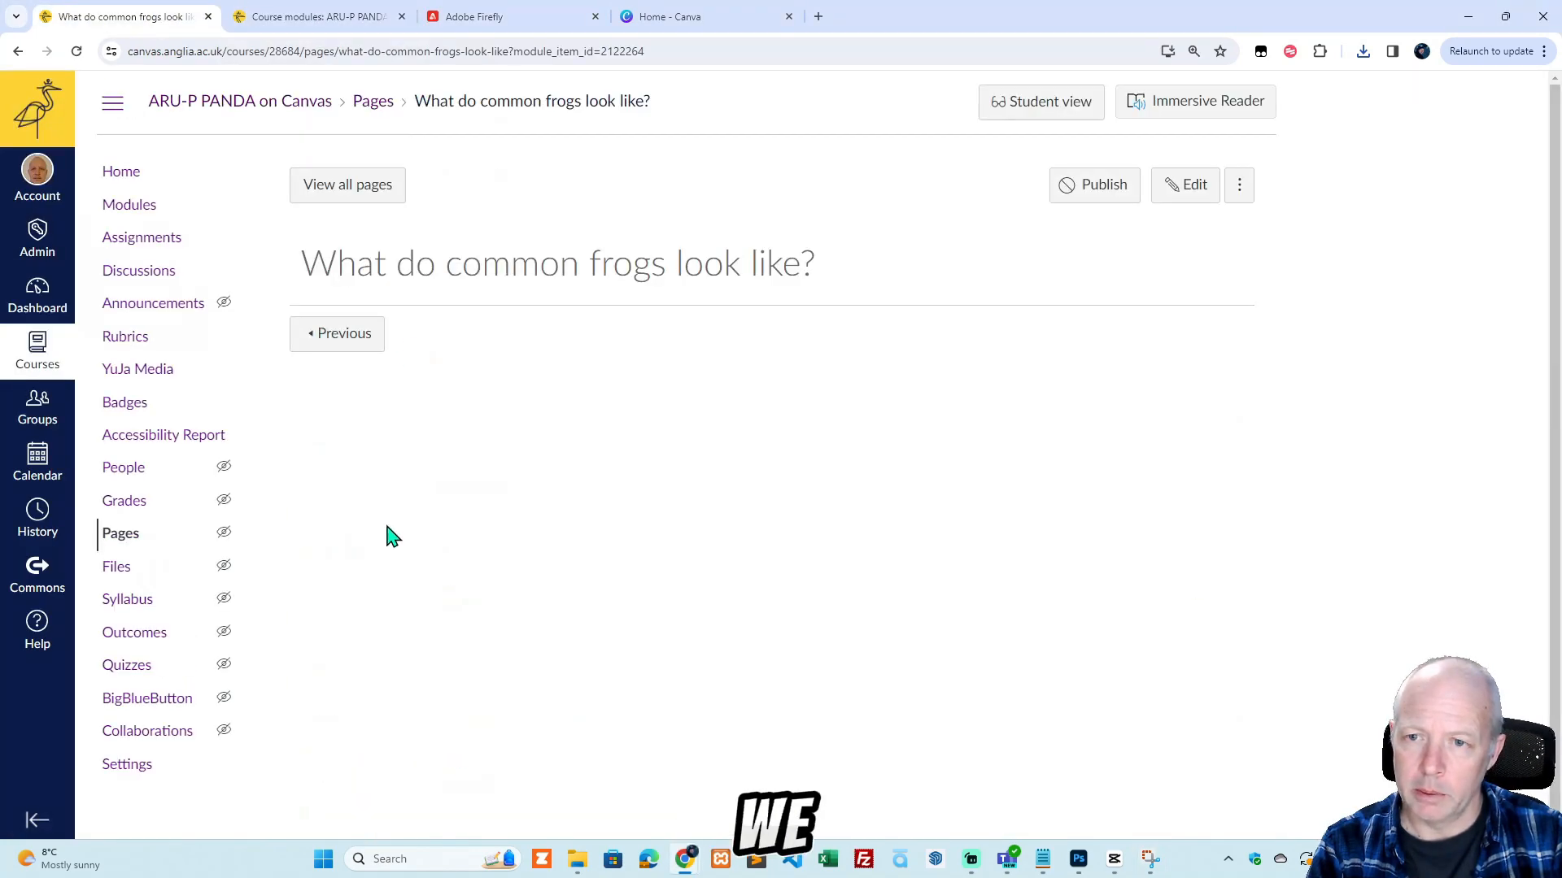
click(1196, 191)
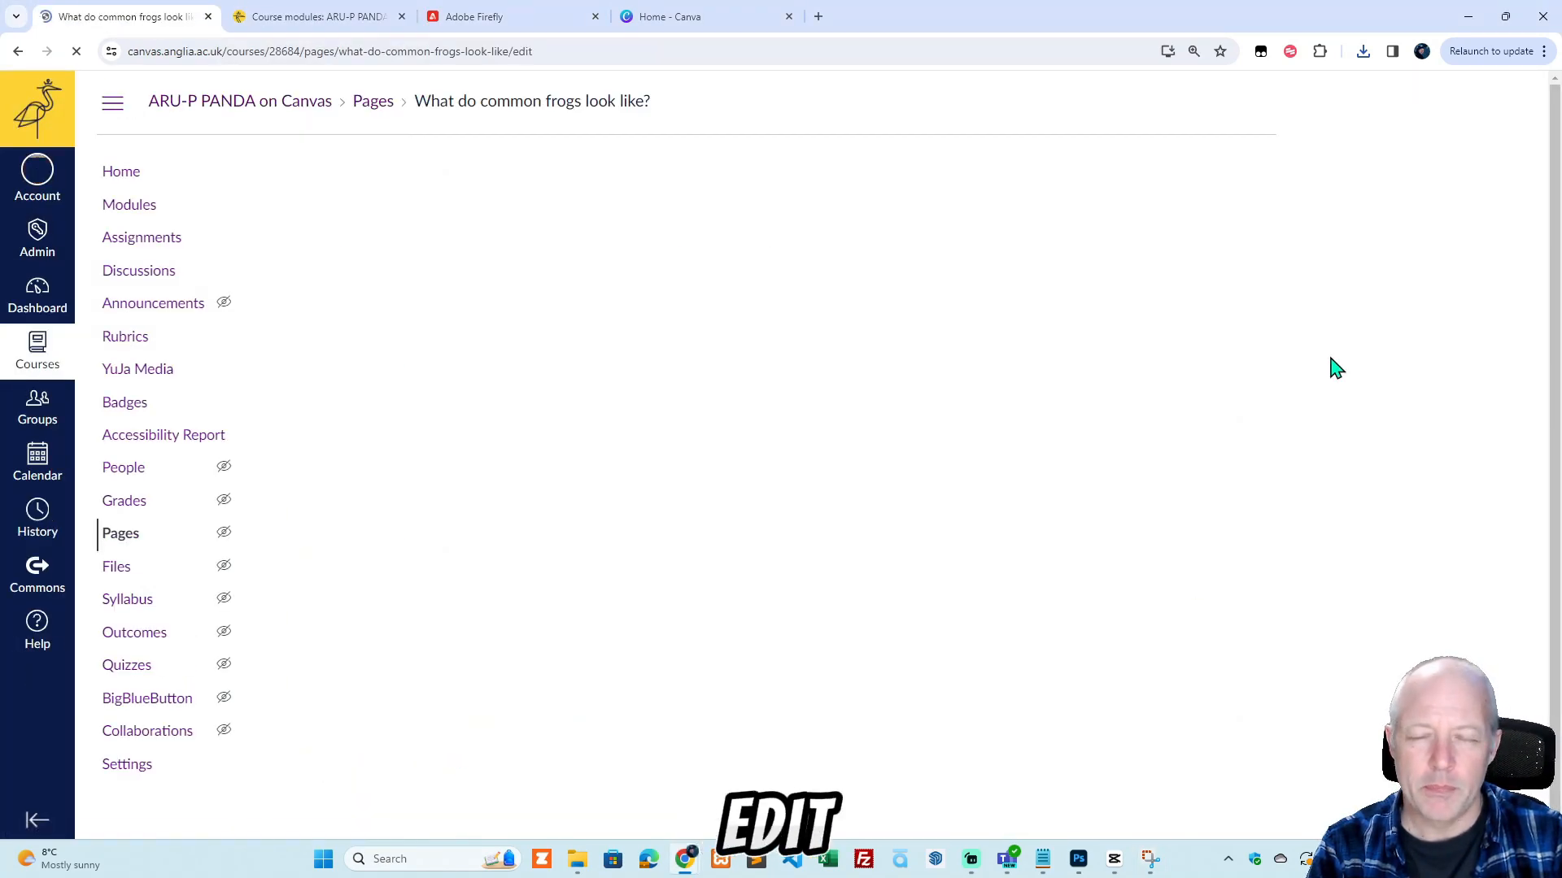
click(626, 352)
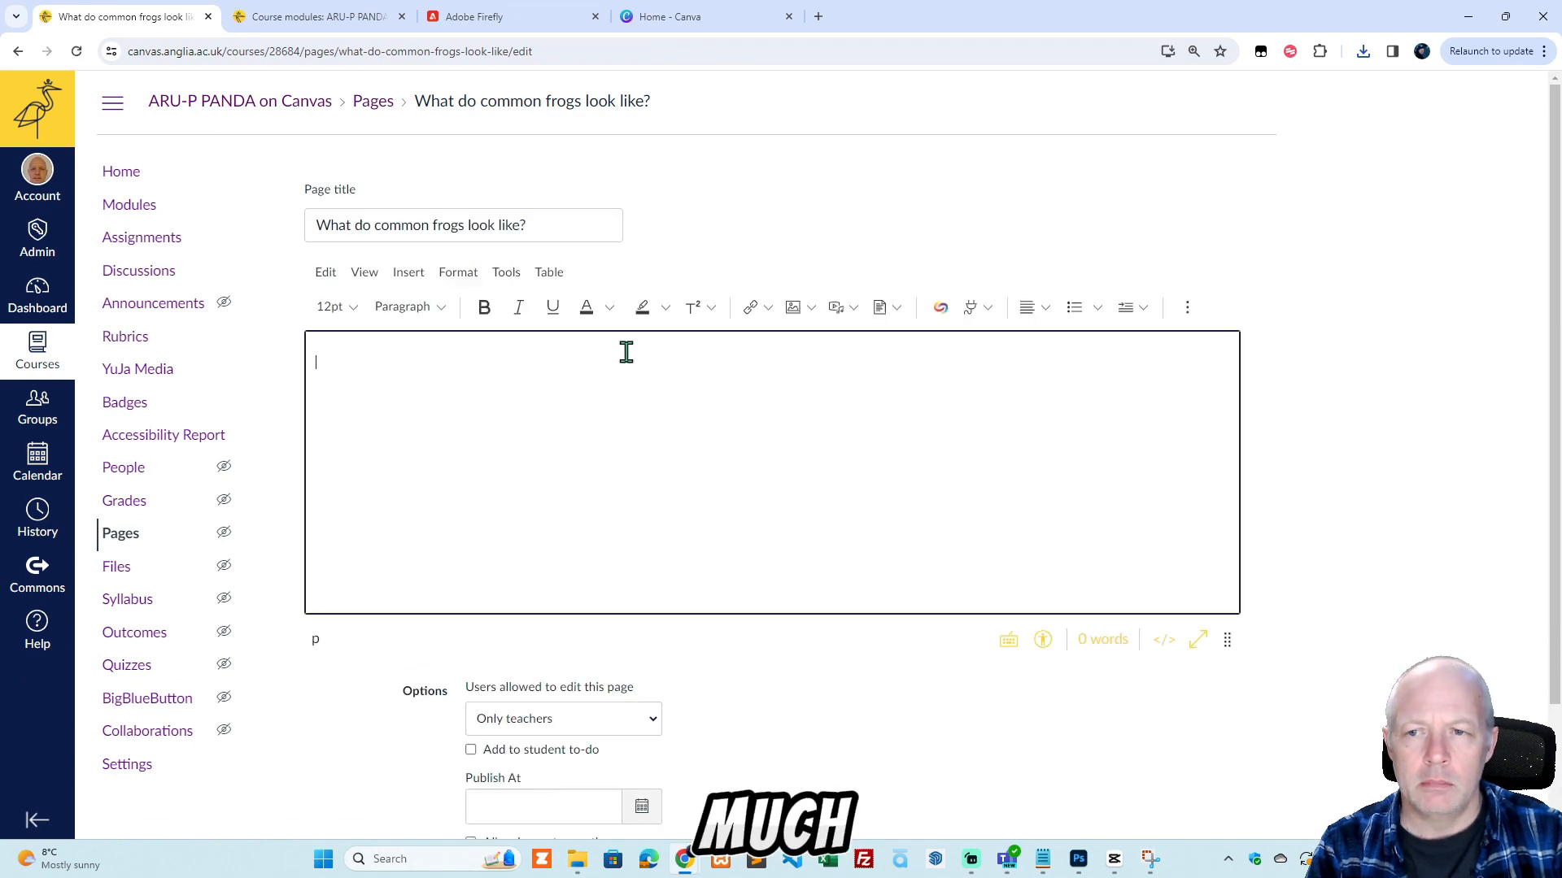
key(ctrl+v)
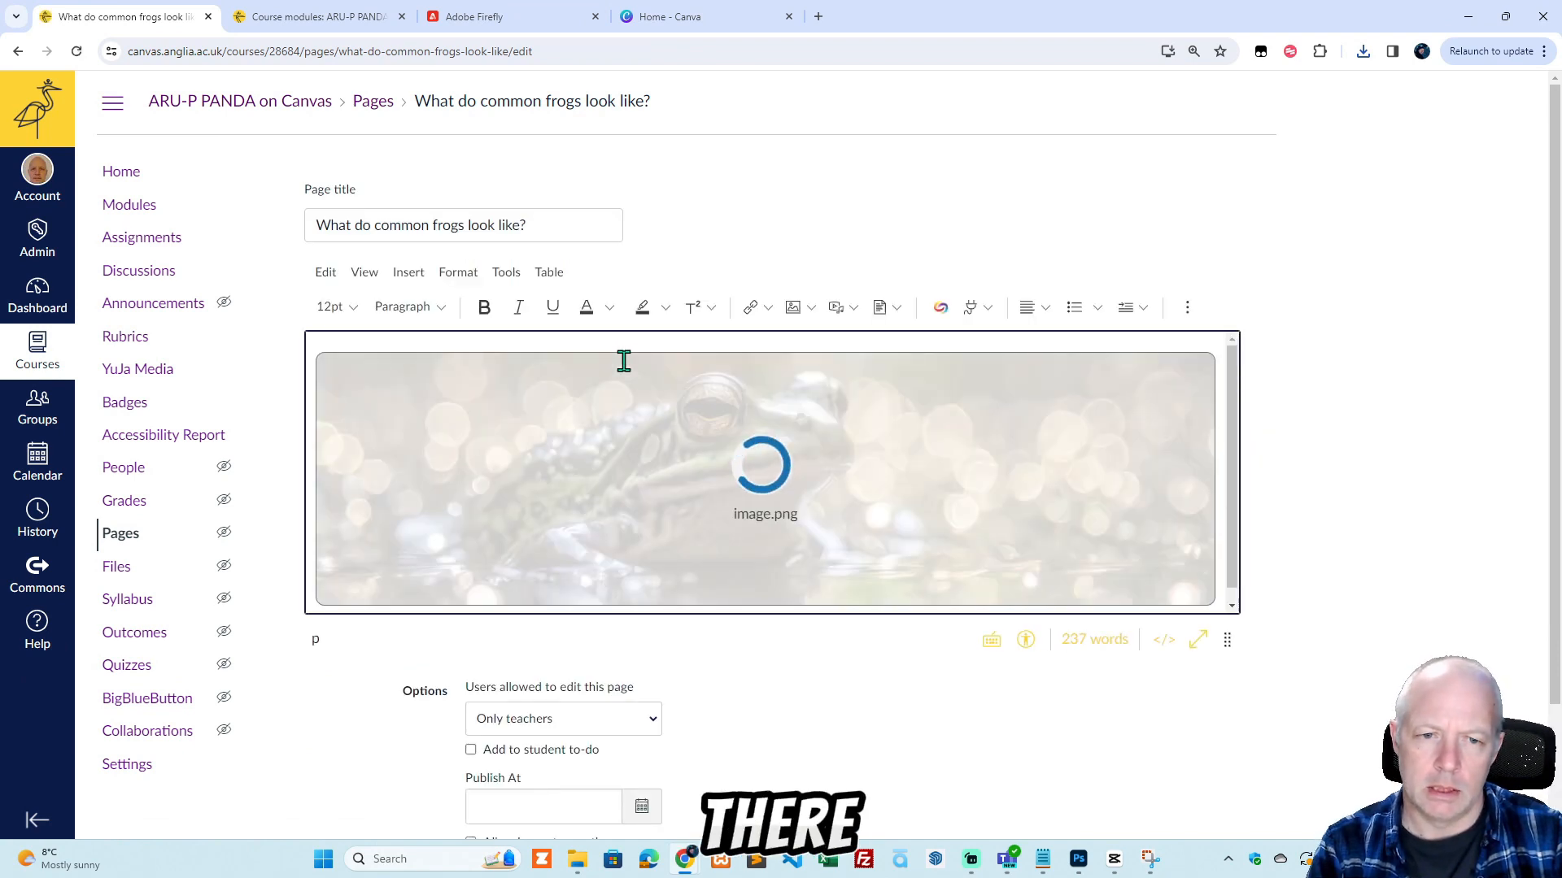
scroll(1219, 694, down, 2)
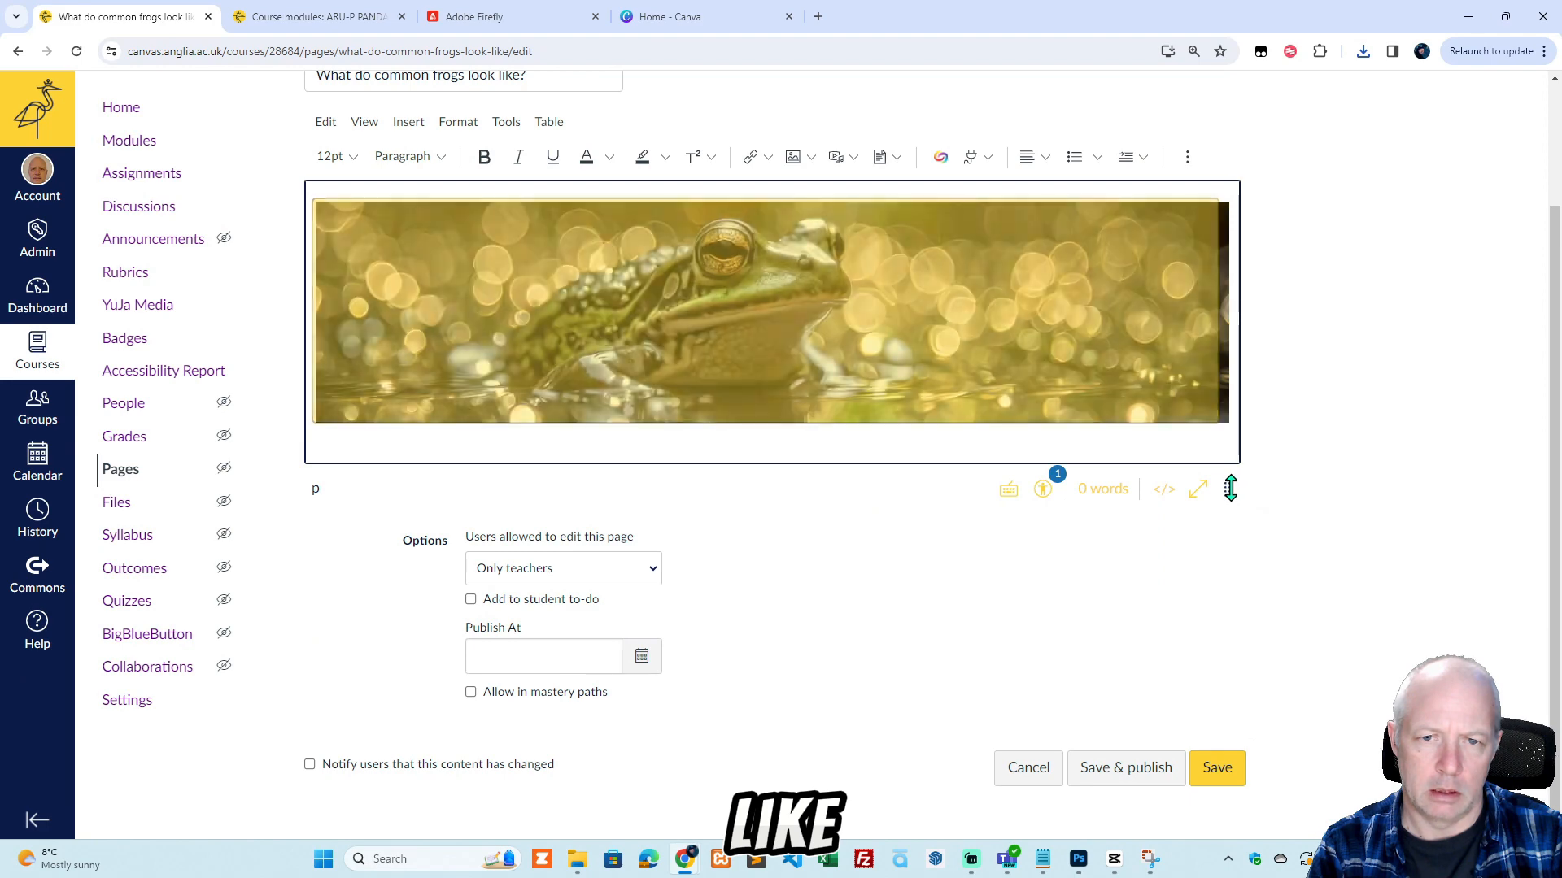
drag(1228, 489, 1212, 748)
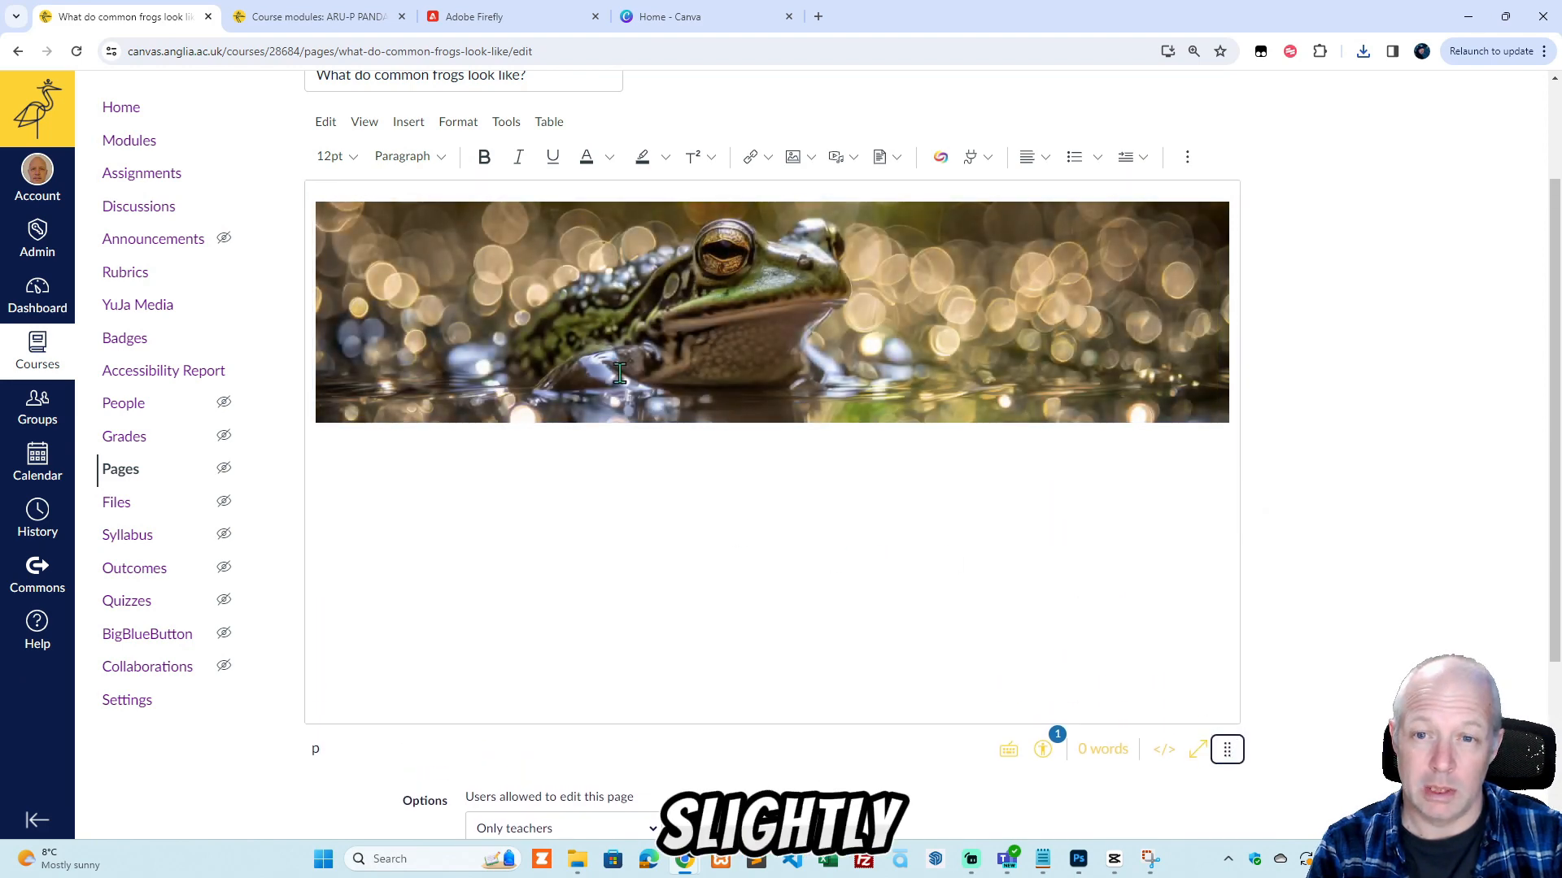
Copy the page title text "What do common frogs look like?" and paste it on the line below the banner.
click(636, 452)
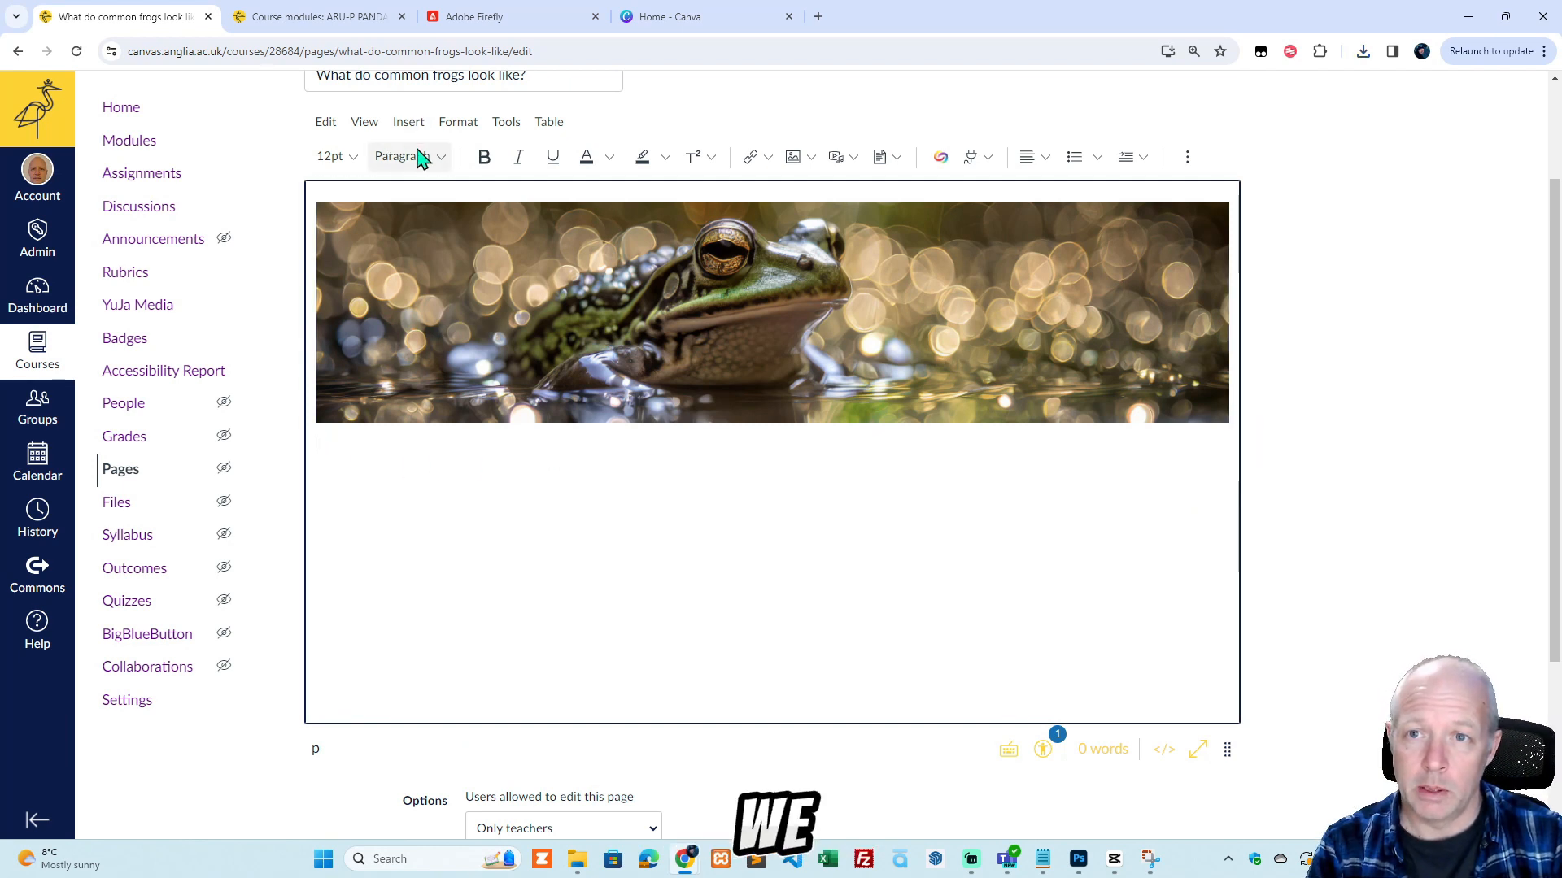
scroll(440, 151, up, 1)
drag(579, 157, 304, 158)
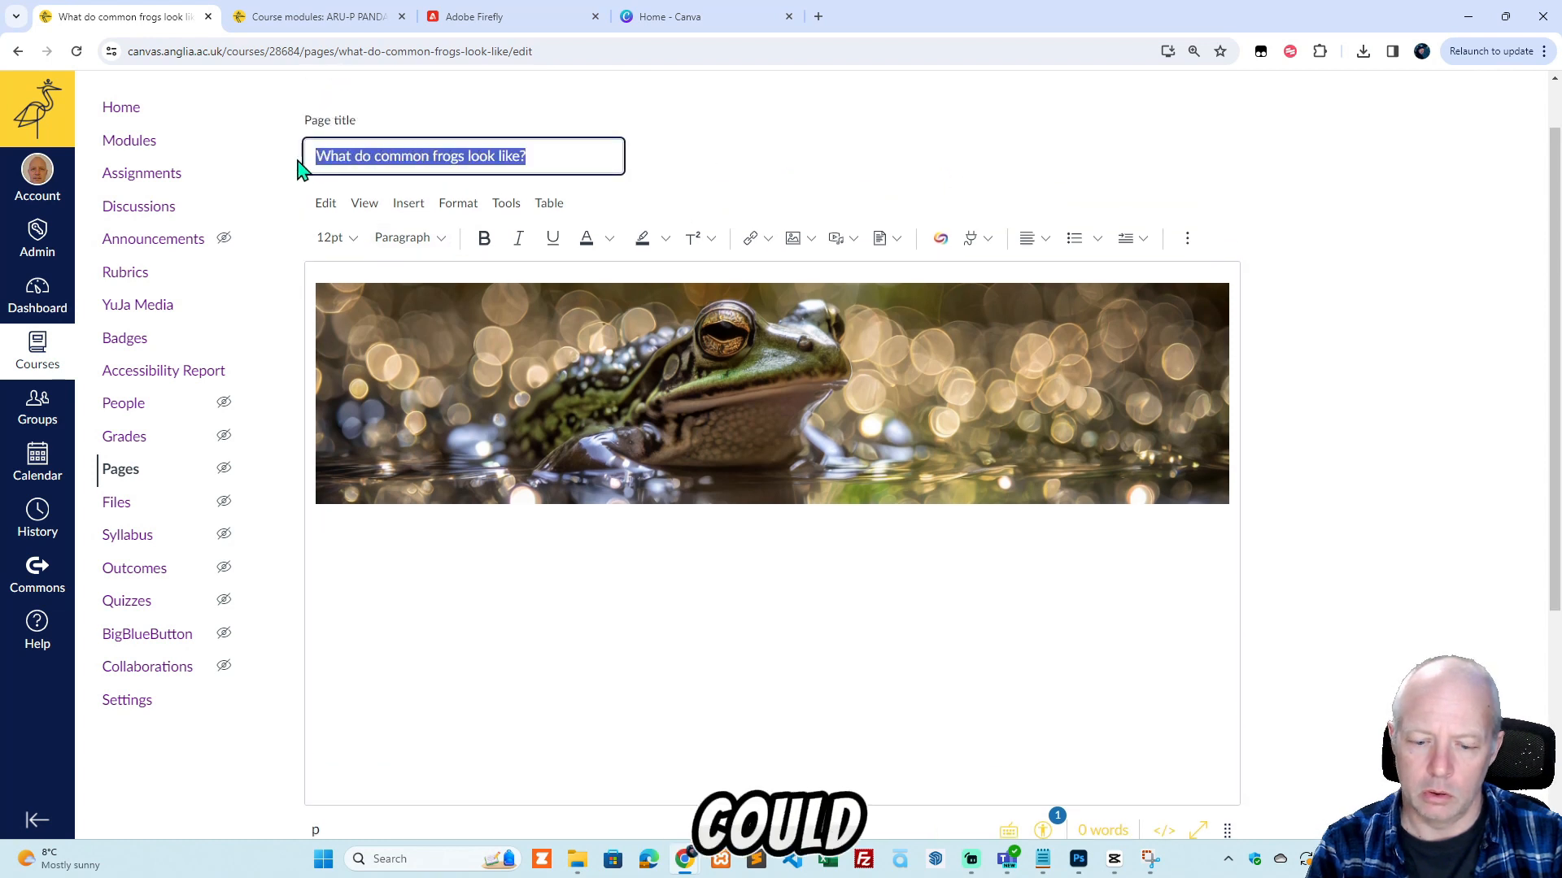
click(350, 540)
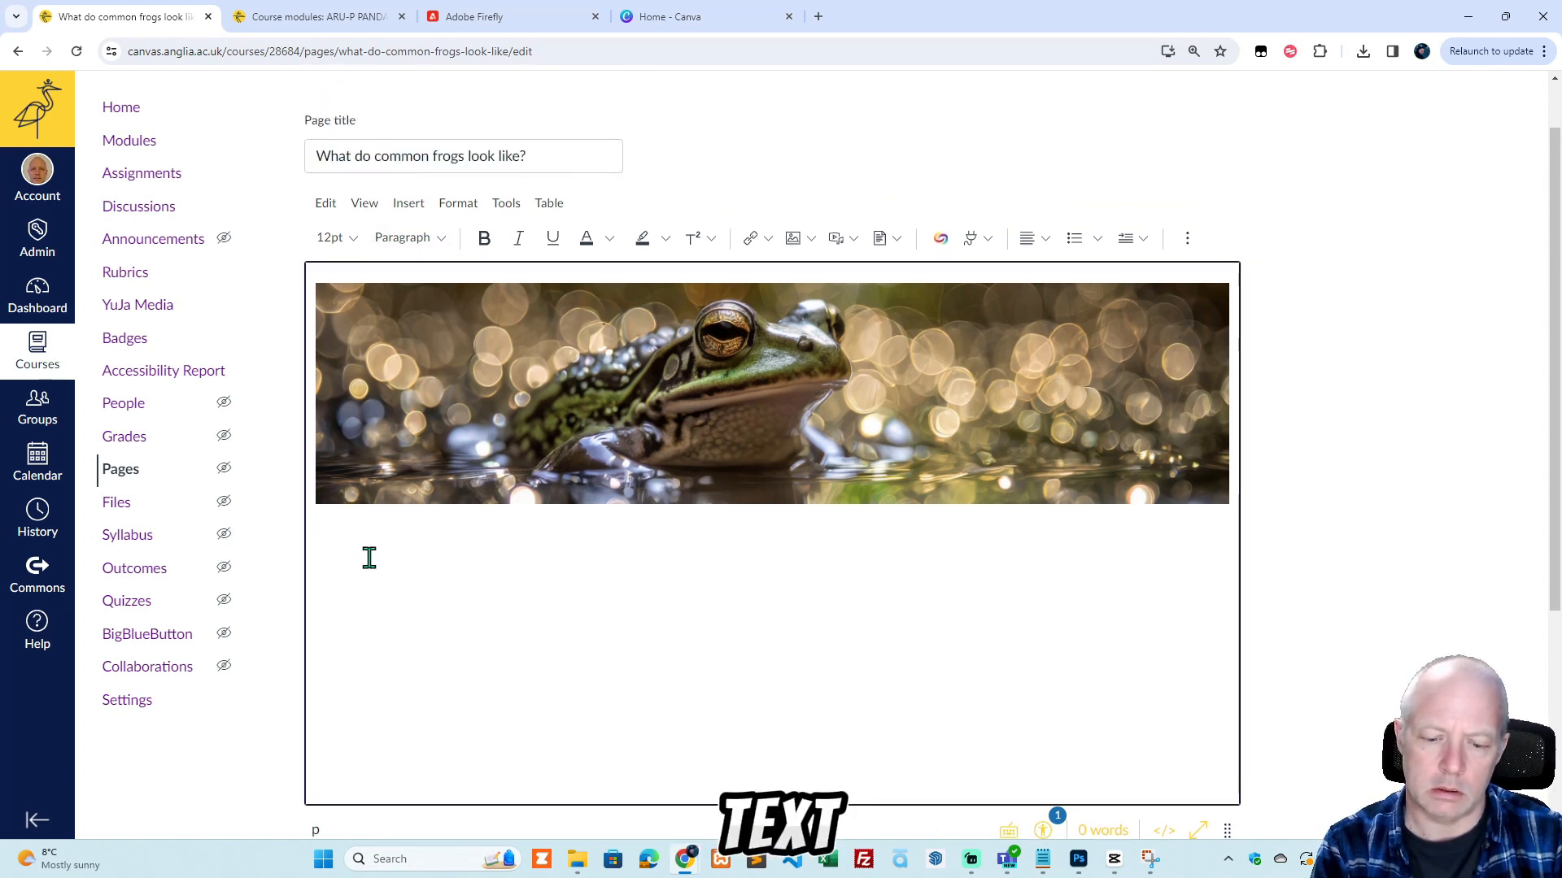
key(ctrl+v)
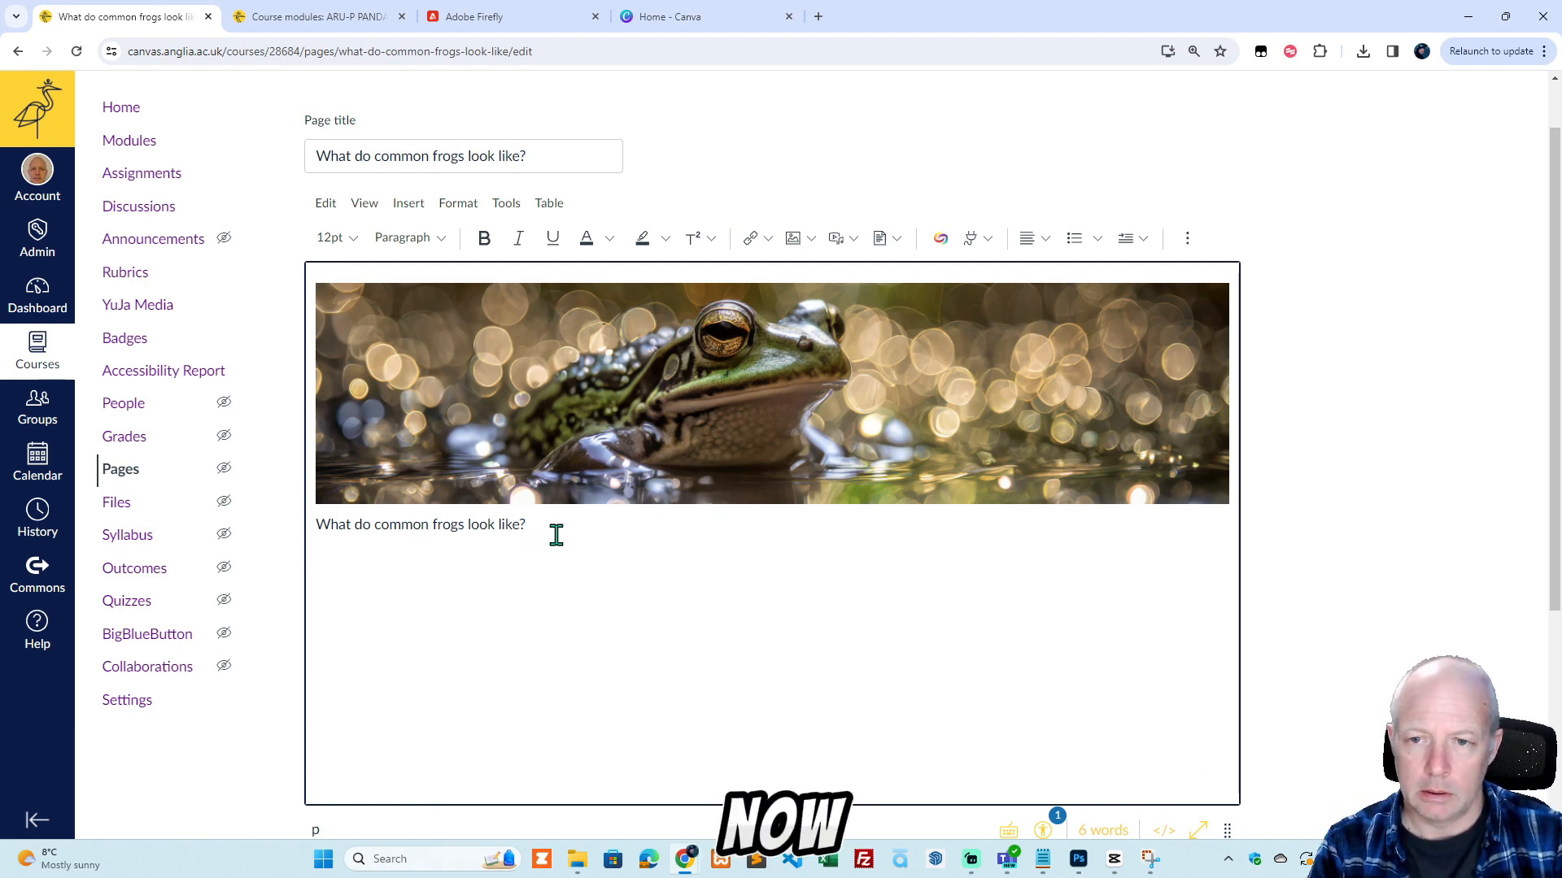
Format the pasted line "What do common frogs look like?" as a bold Heading 2.
drag(552, 529, 318, 525)
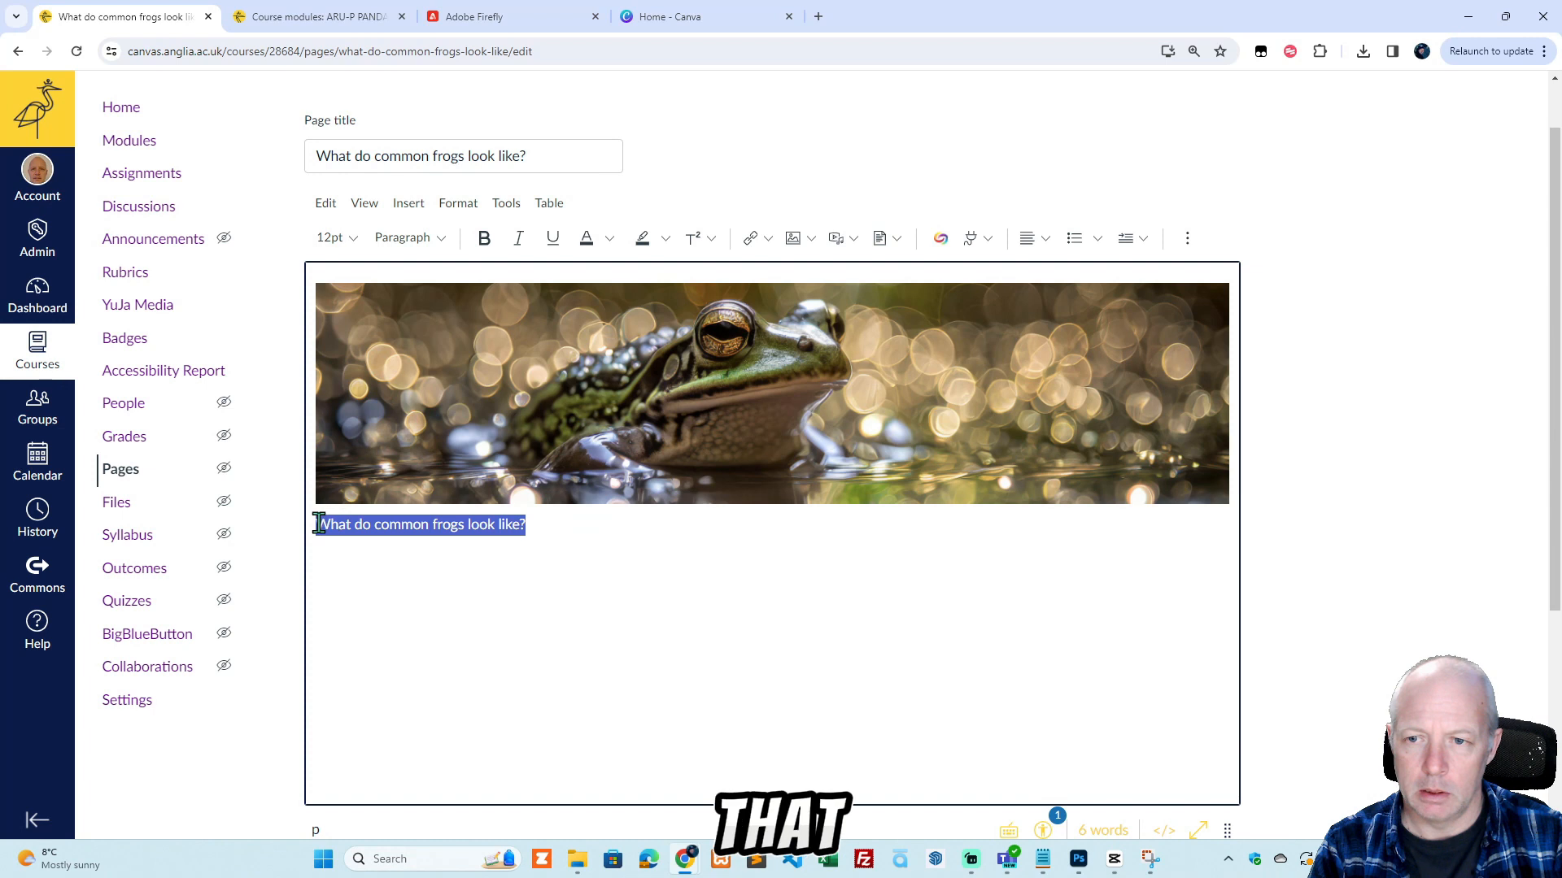
click(443, 239)
click(467, 274)
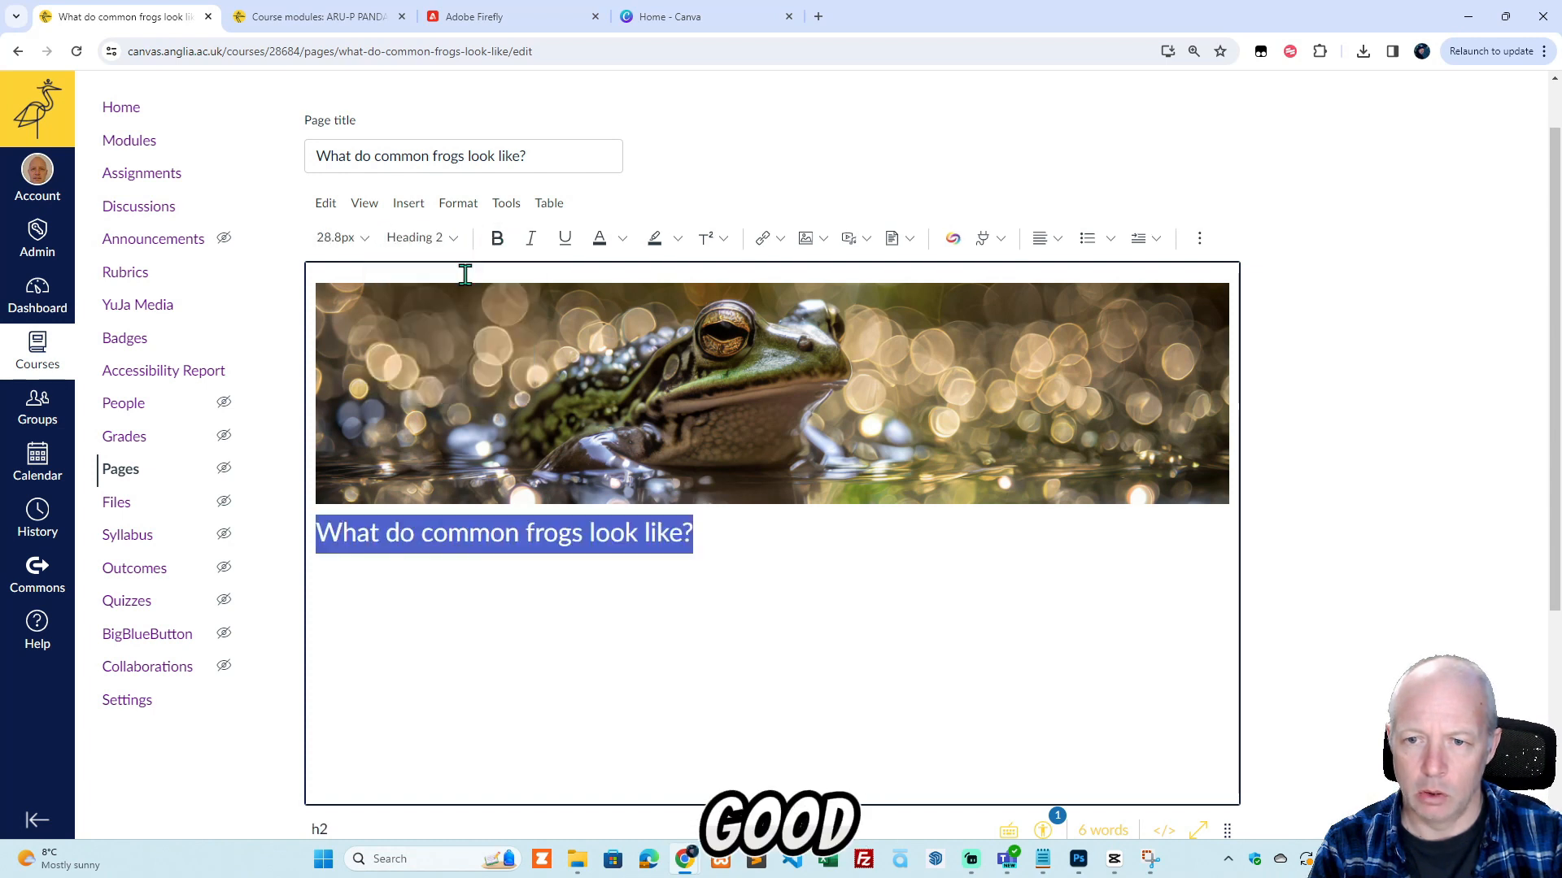
click(497, 238)
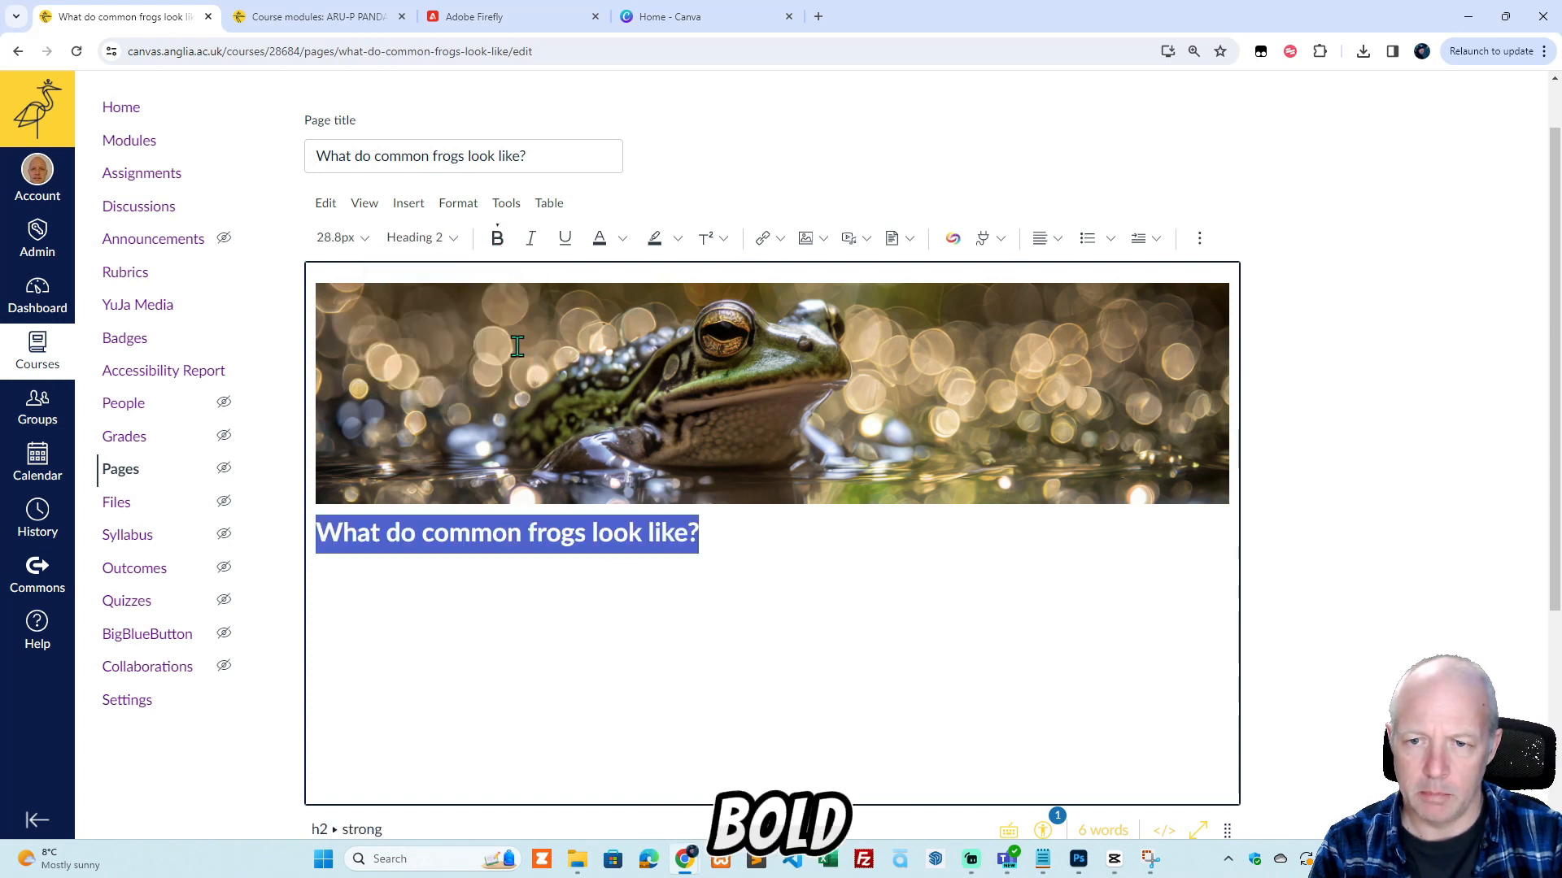
click(736, 533)
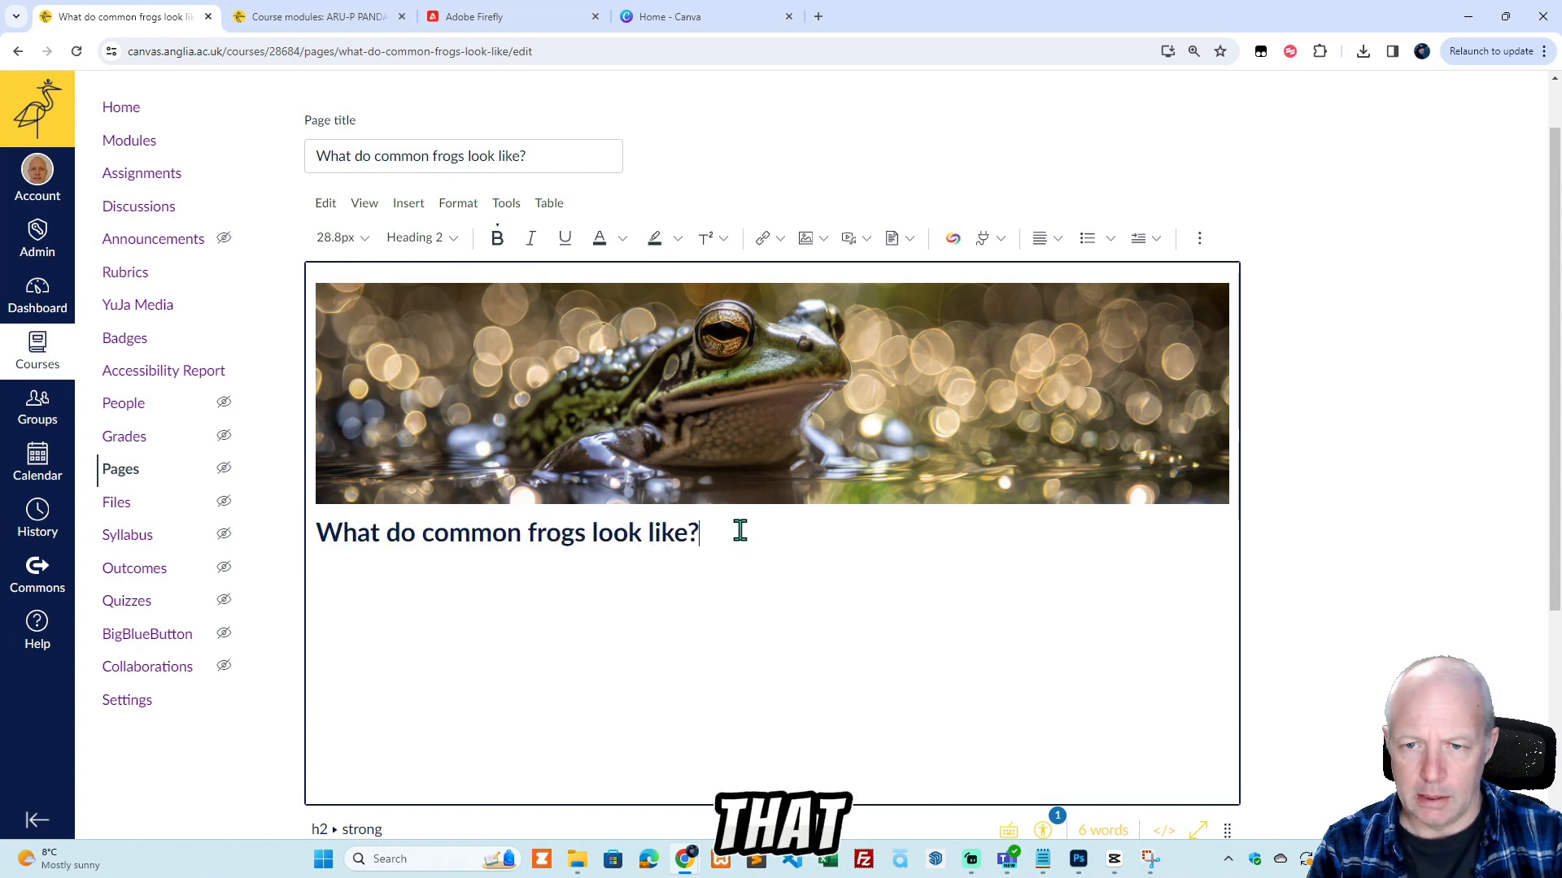
Paste the prepared text about the common frog's appearance and diet on a new line below the heading.
key(Return)
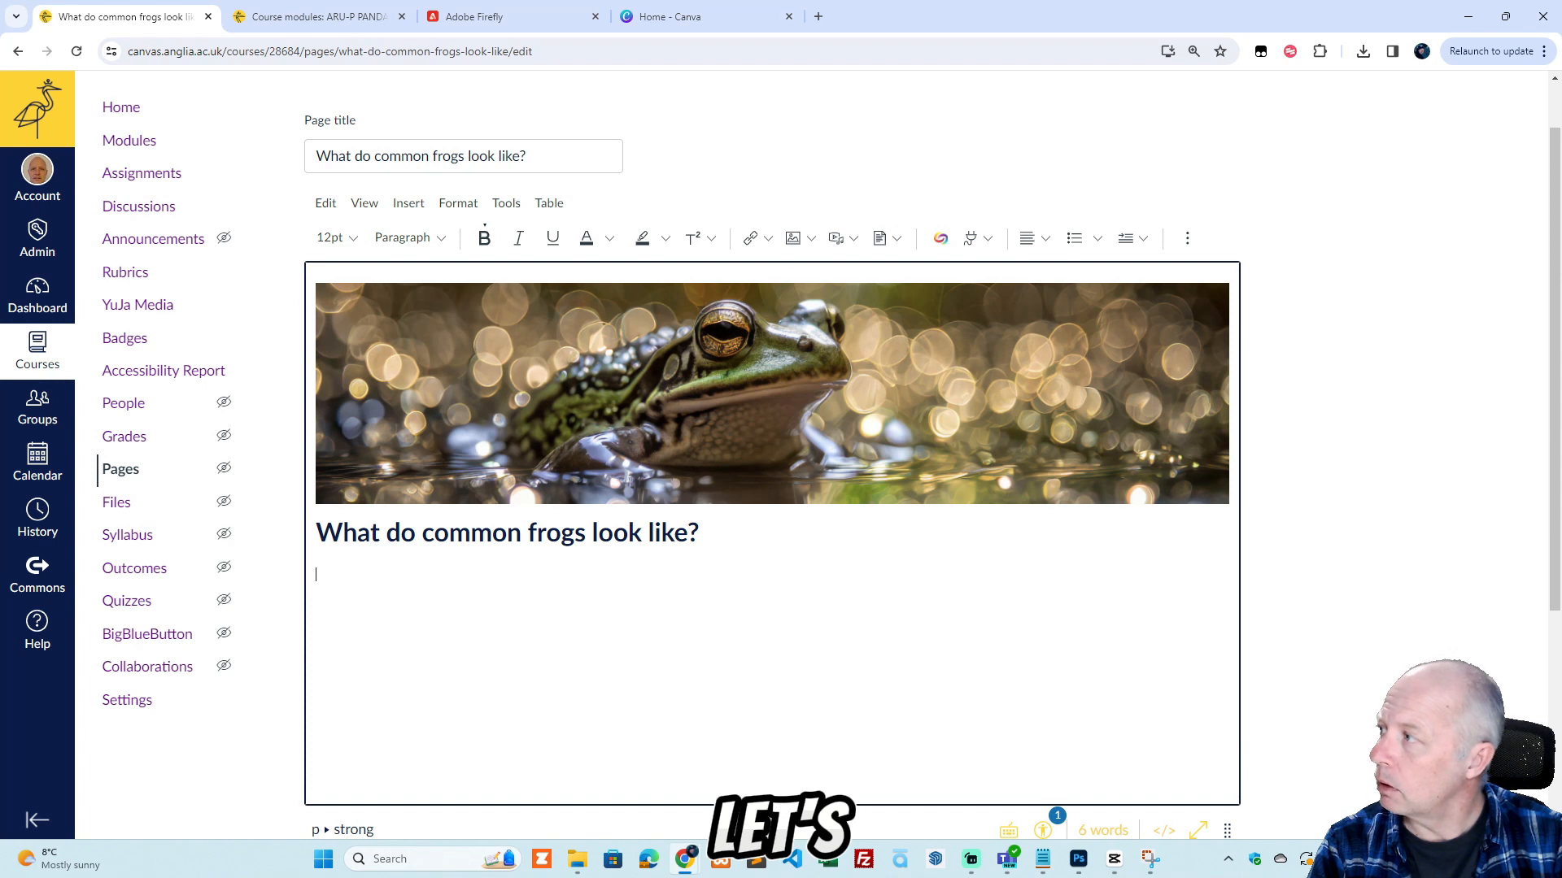
key(alt+Tab)
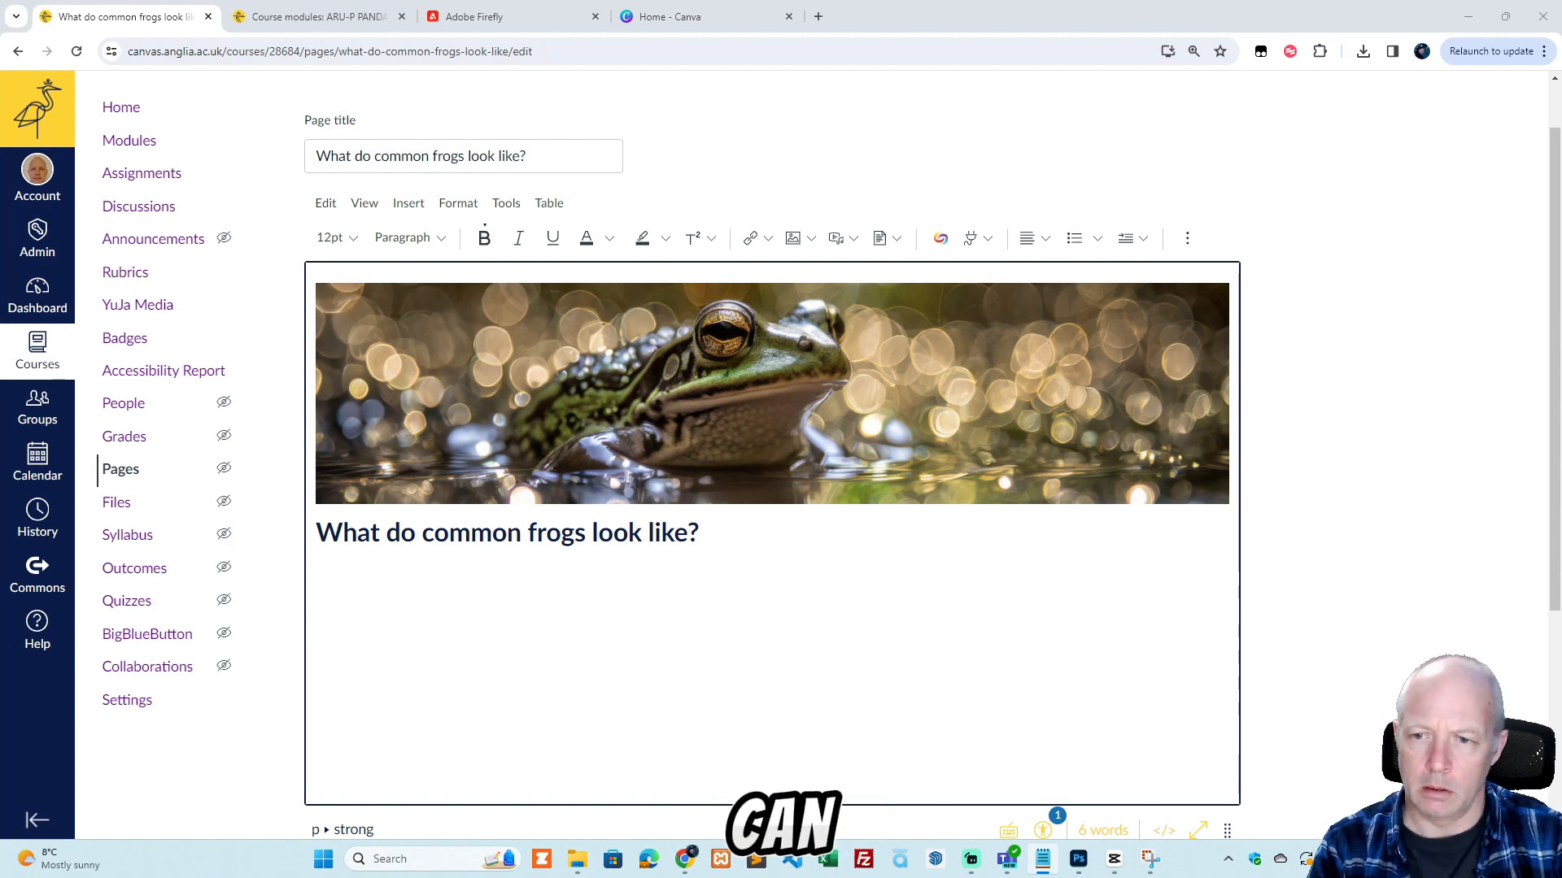
click(357, 567)
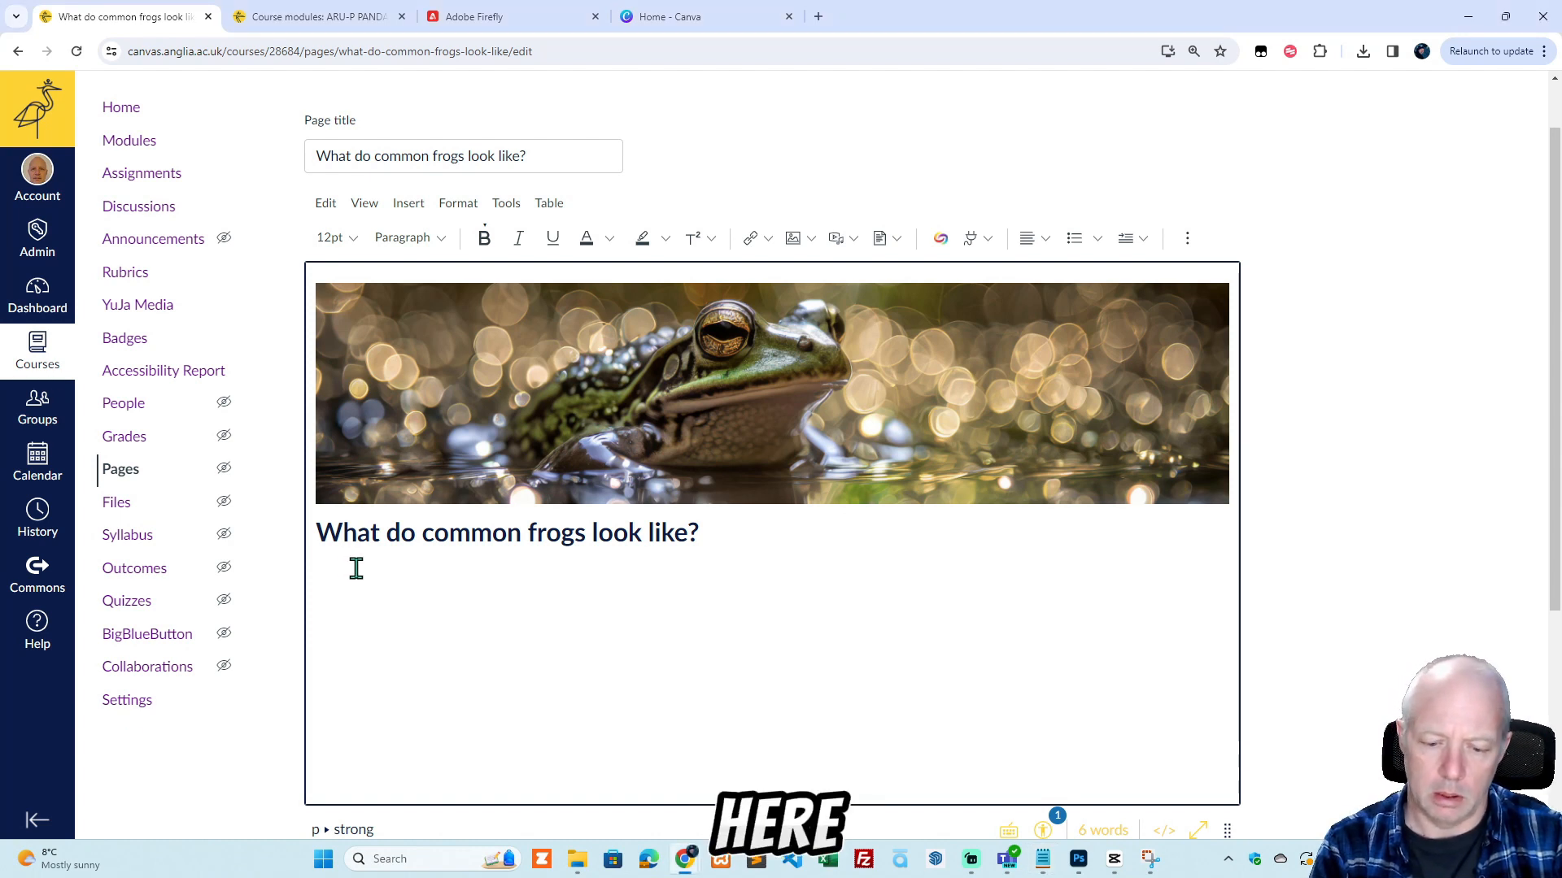
key(ctrl+v)
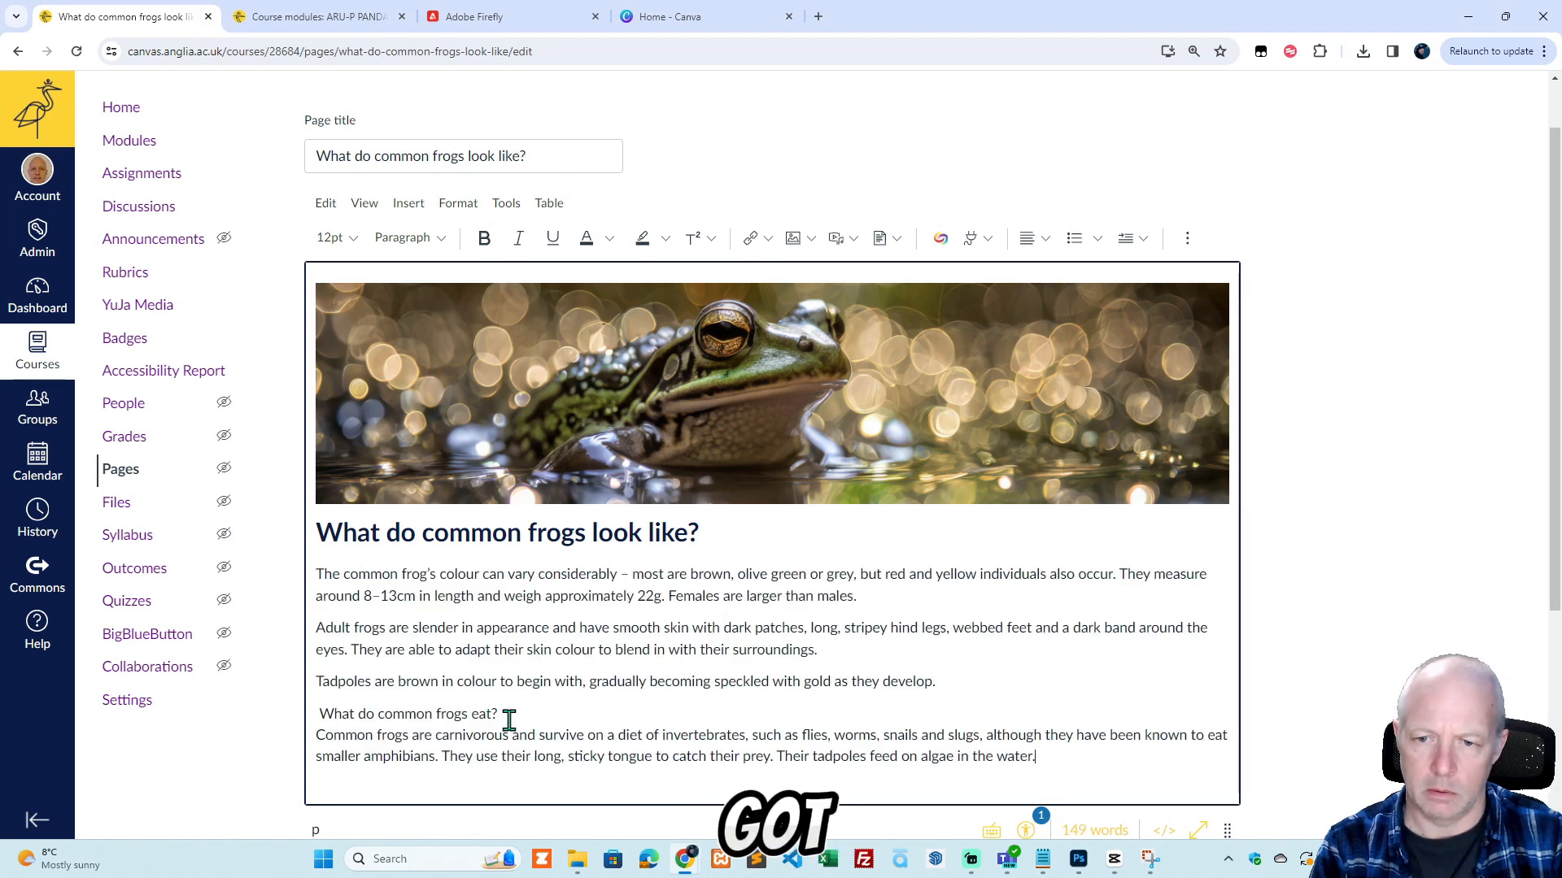
Remove the leading space before "What do common frogs eat?" and split that line into its own paragraph above the diet text.
drag(510, 712, 301, 707)
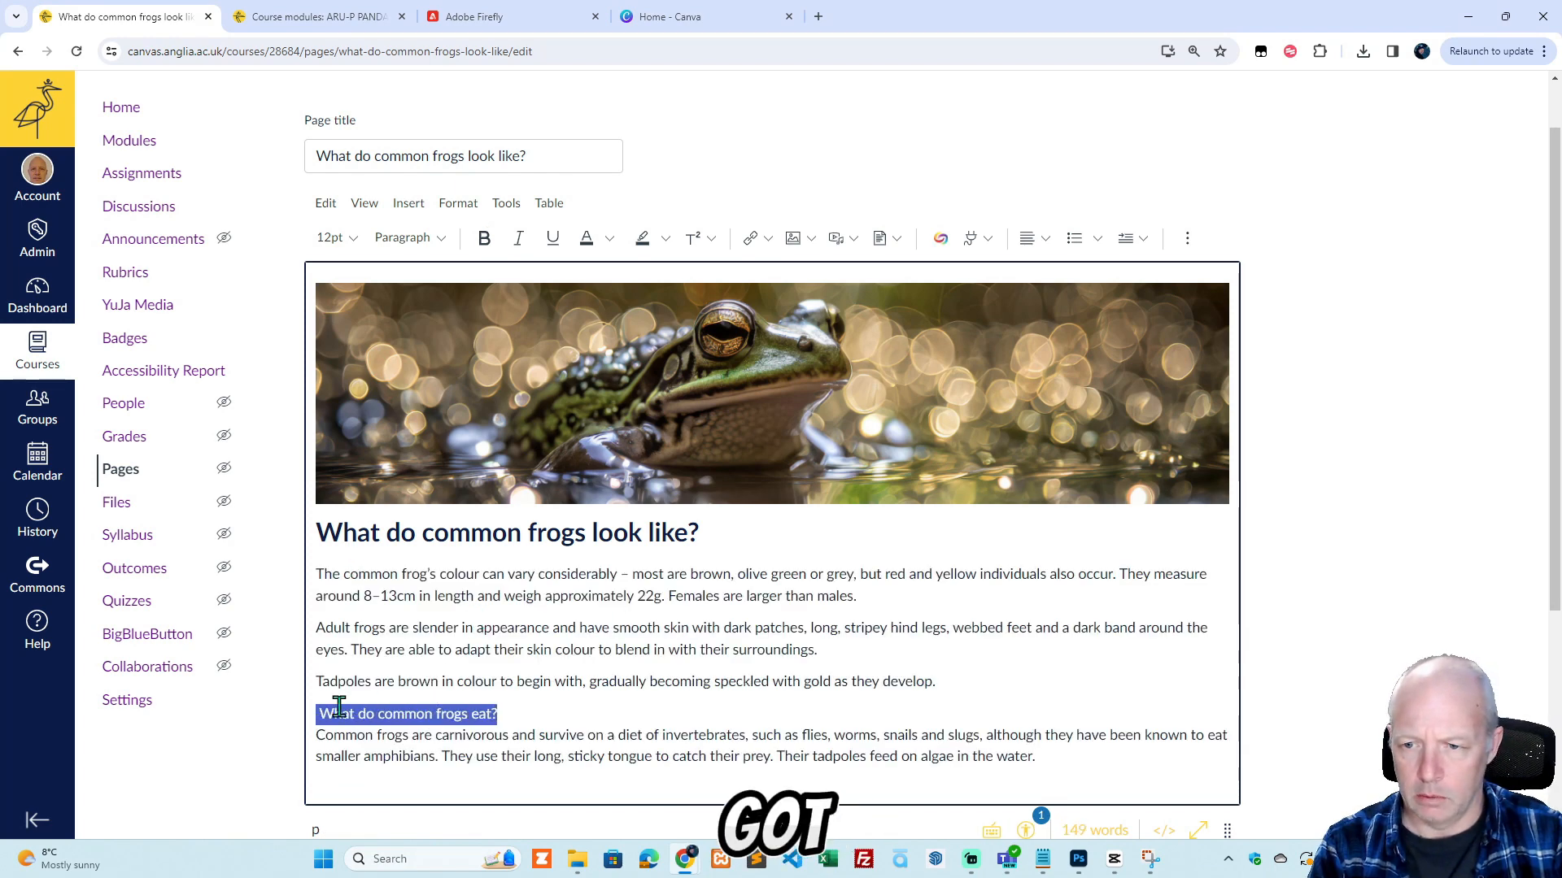
click(316, 713)
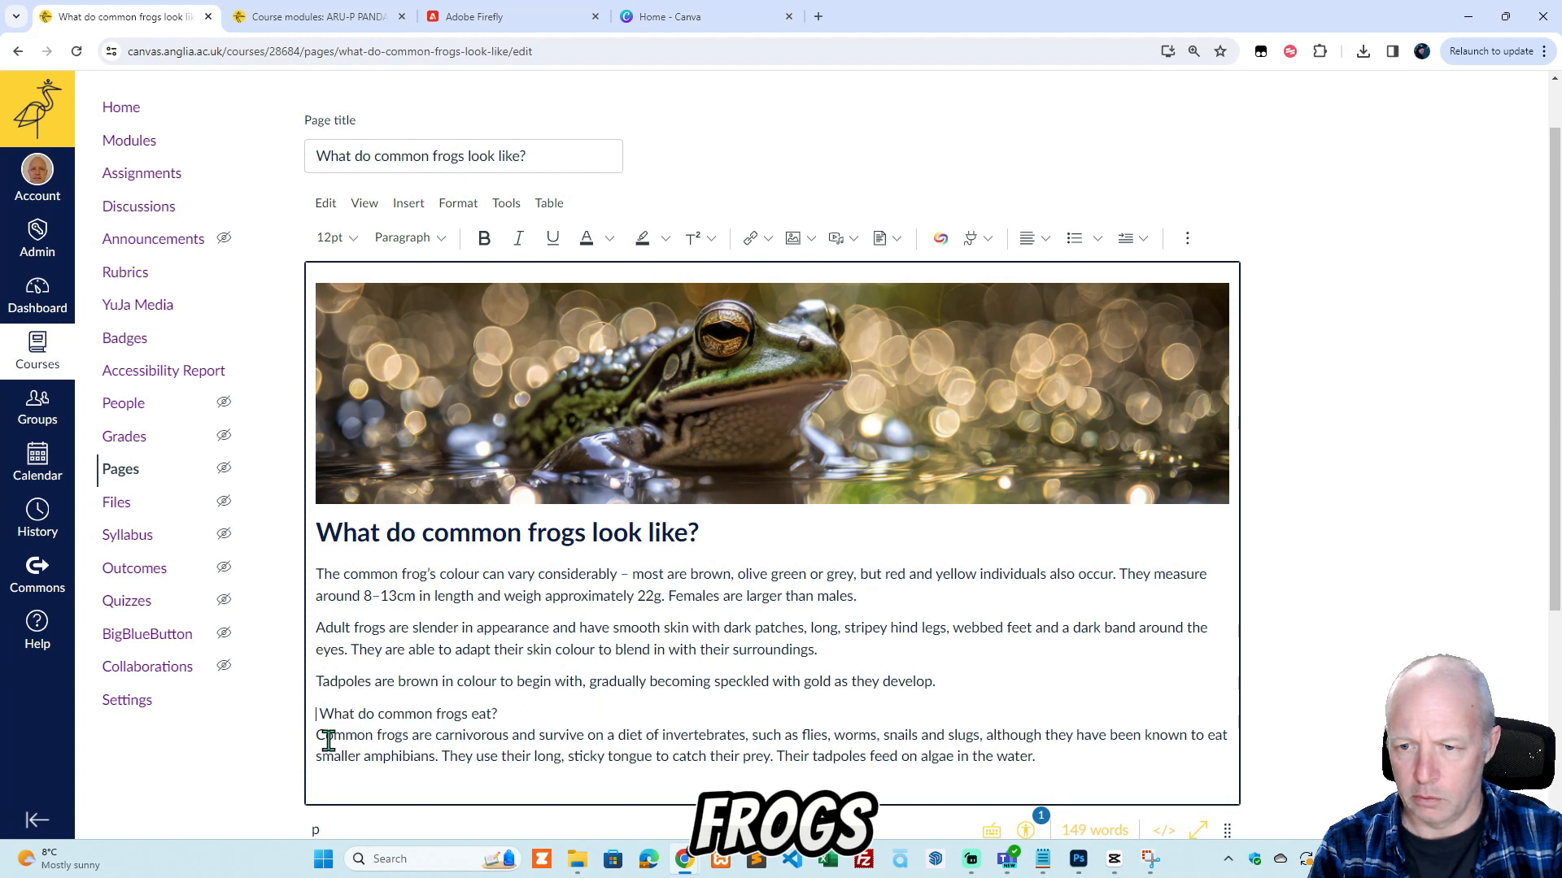
key(Delete)
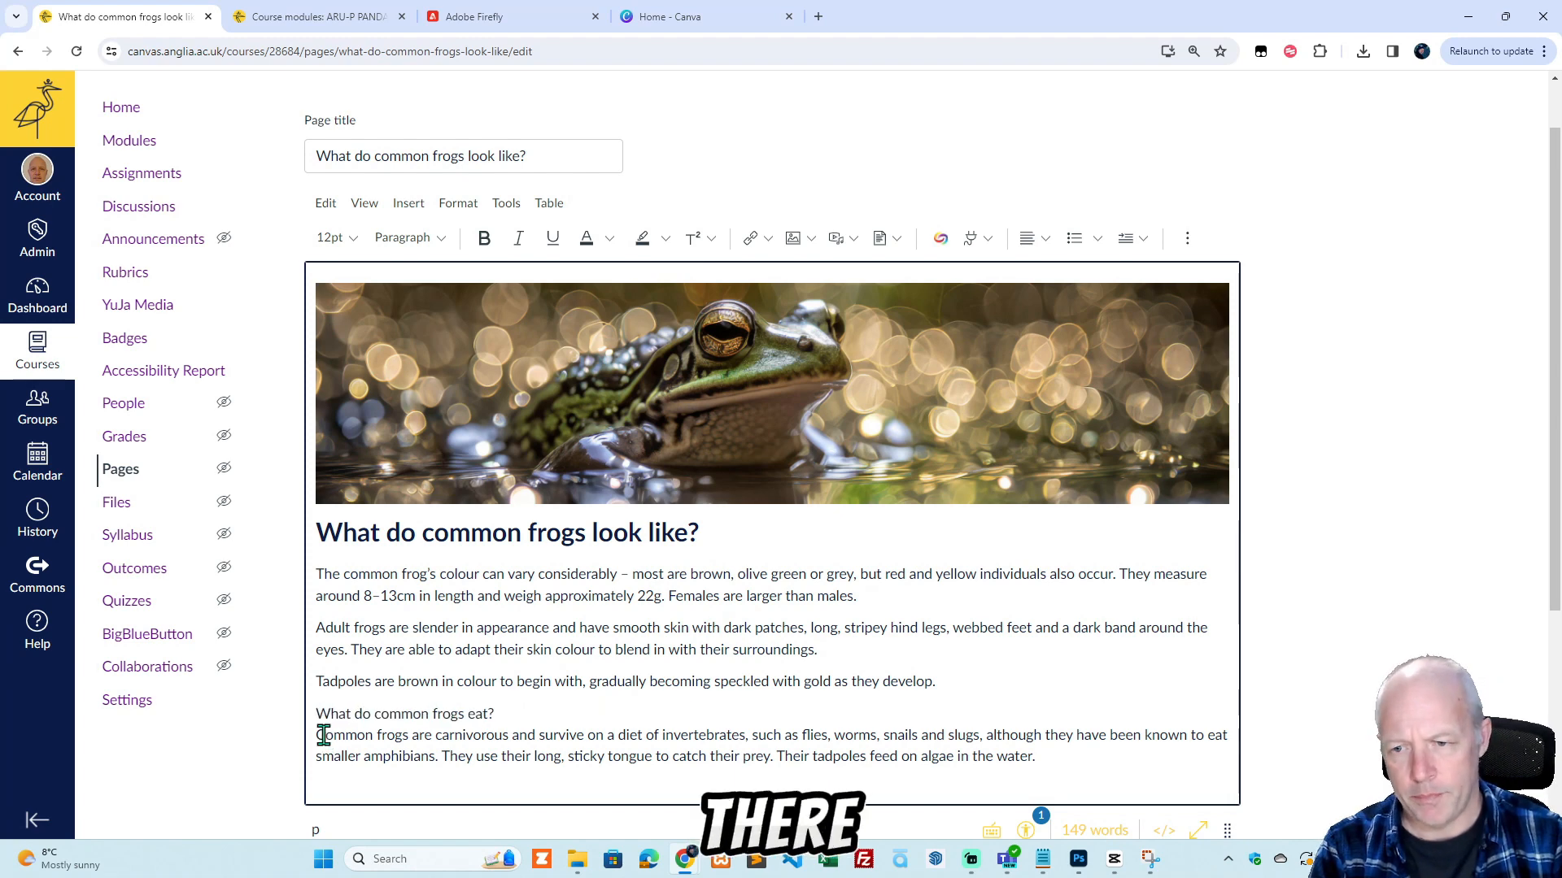
click(512, 710)
key(Return)
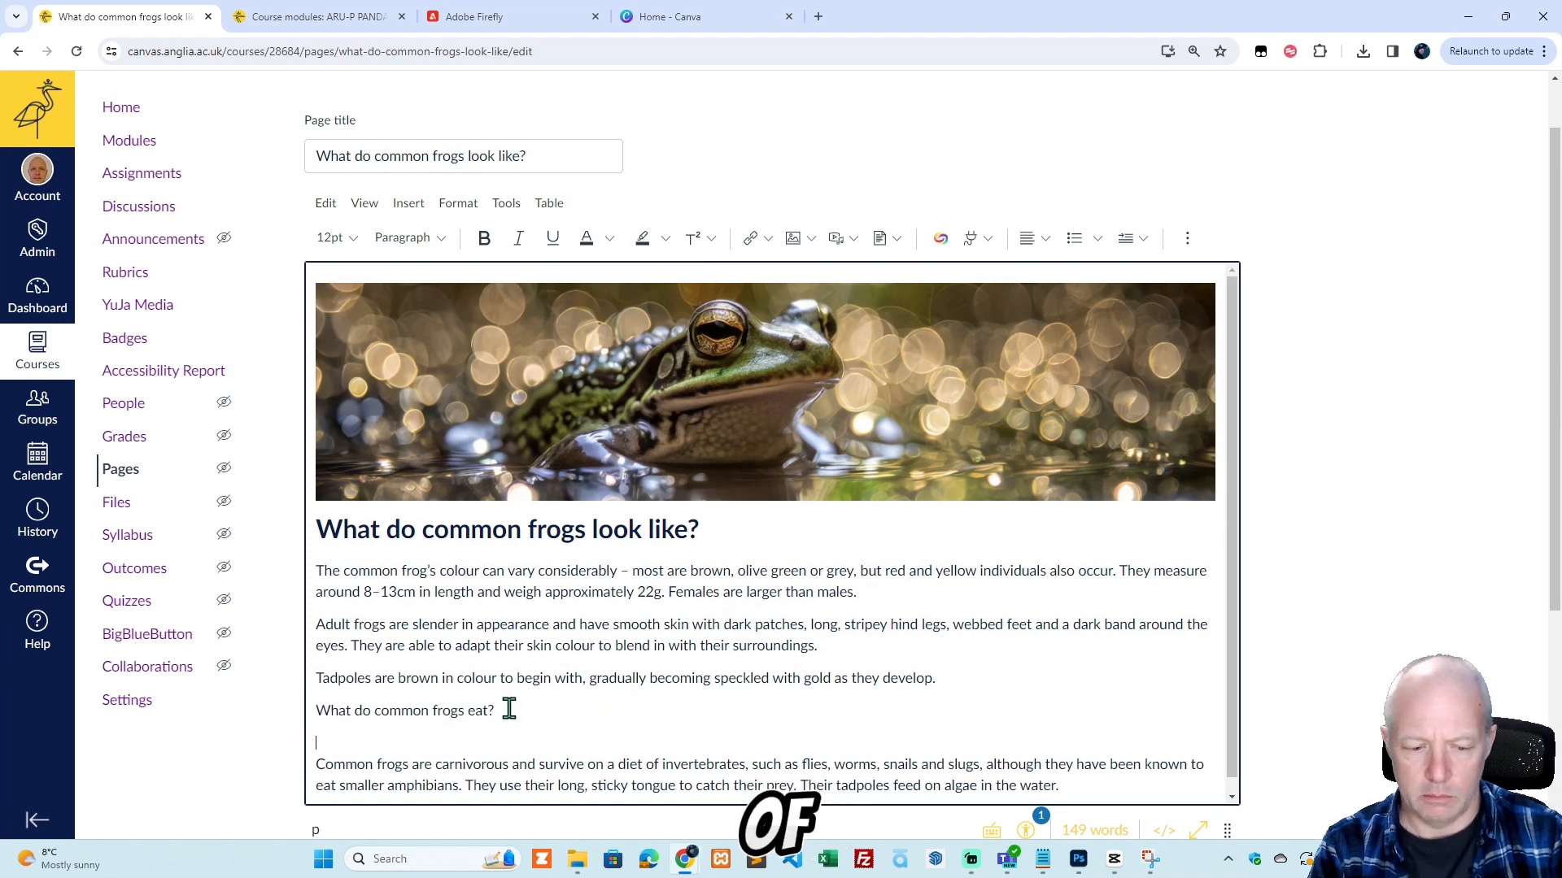
key(BackSpace)
key(Return)
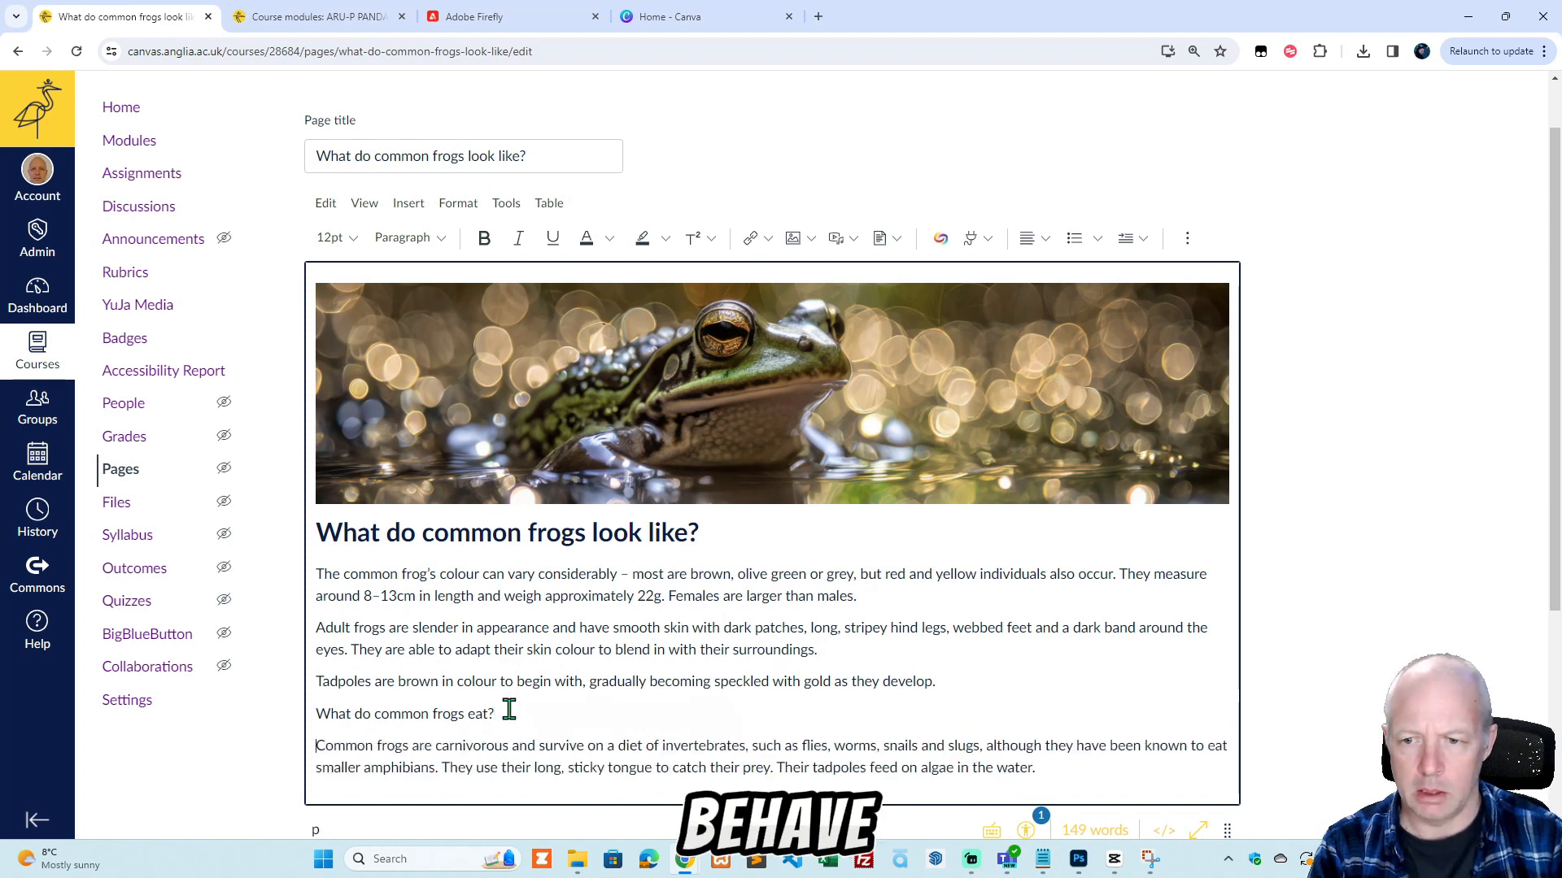
Format the line "What do common frogs eat?" as a bold Heading 4.
drag(509, 709, 313, 714)
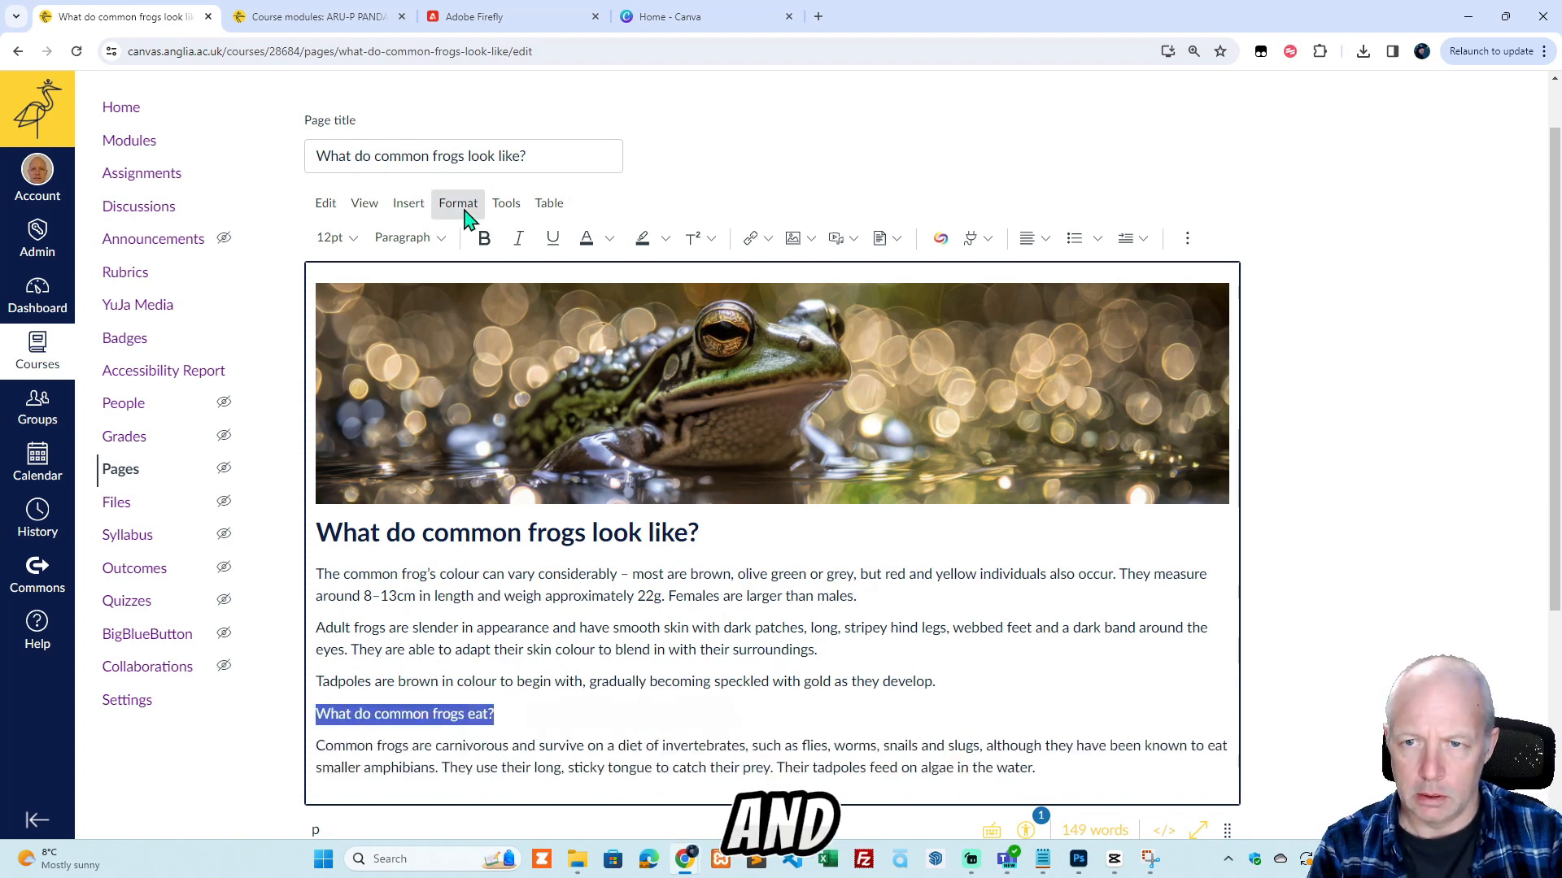
click(445, 237)
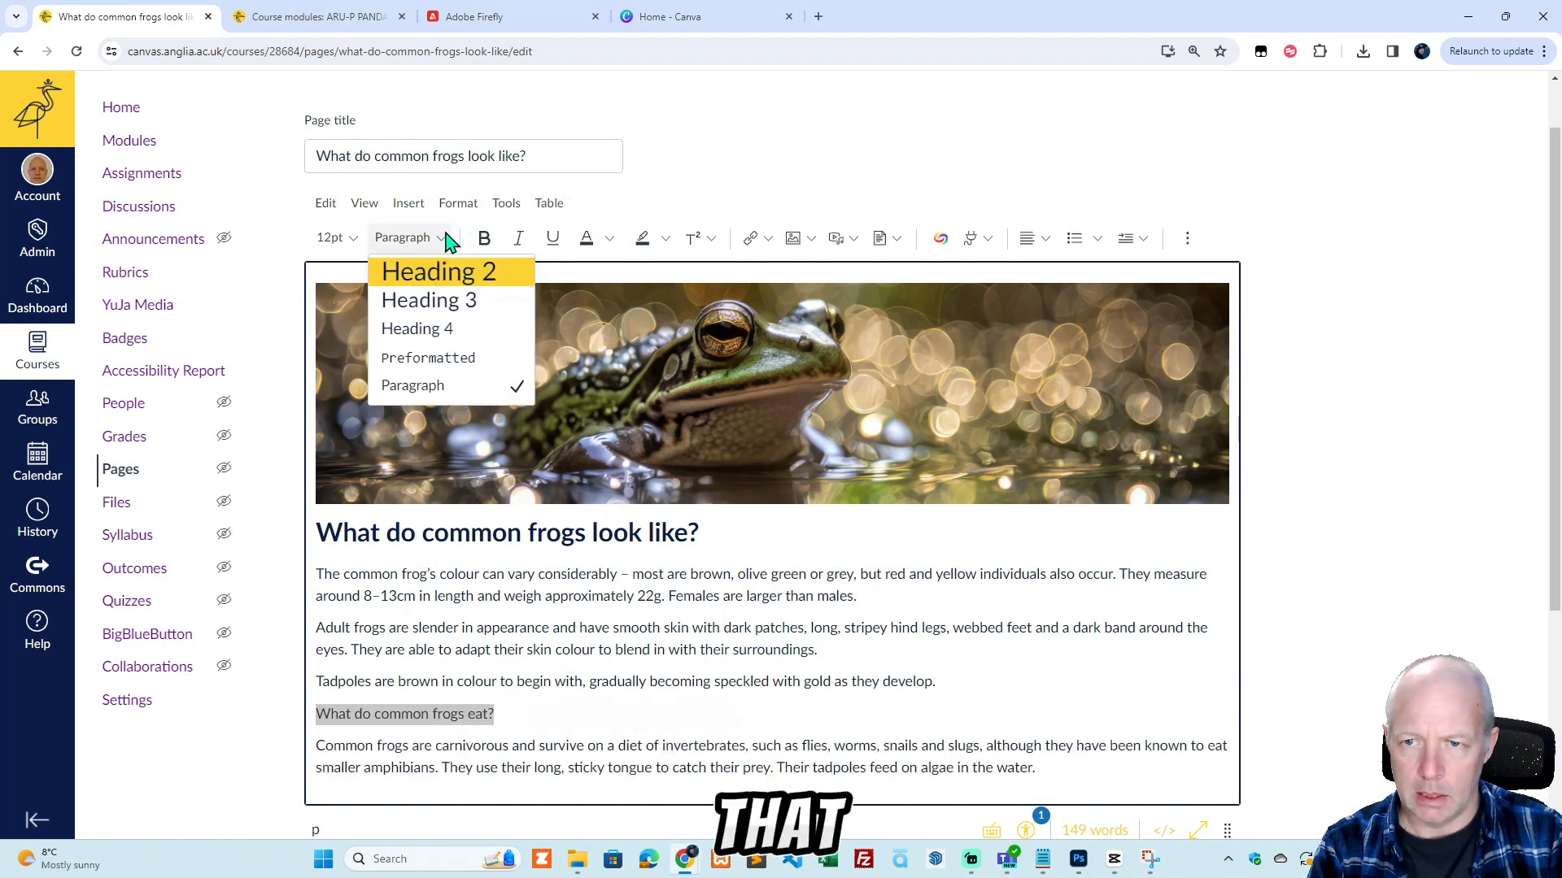
click(439, 328)
click(713, 533)
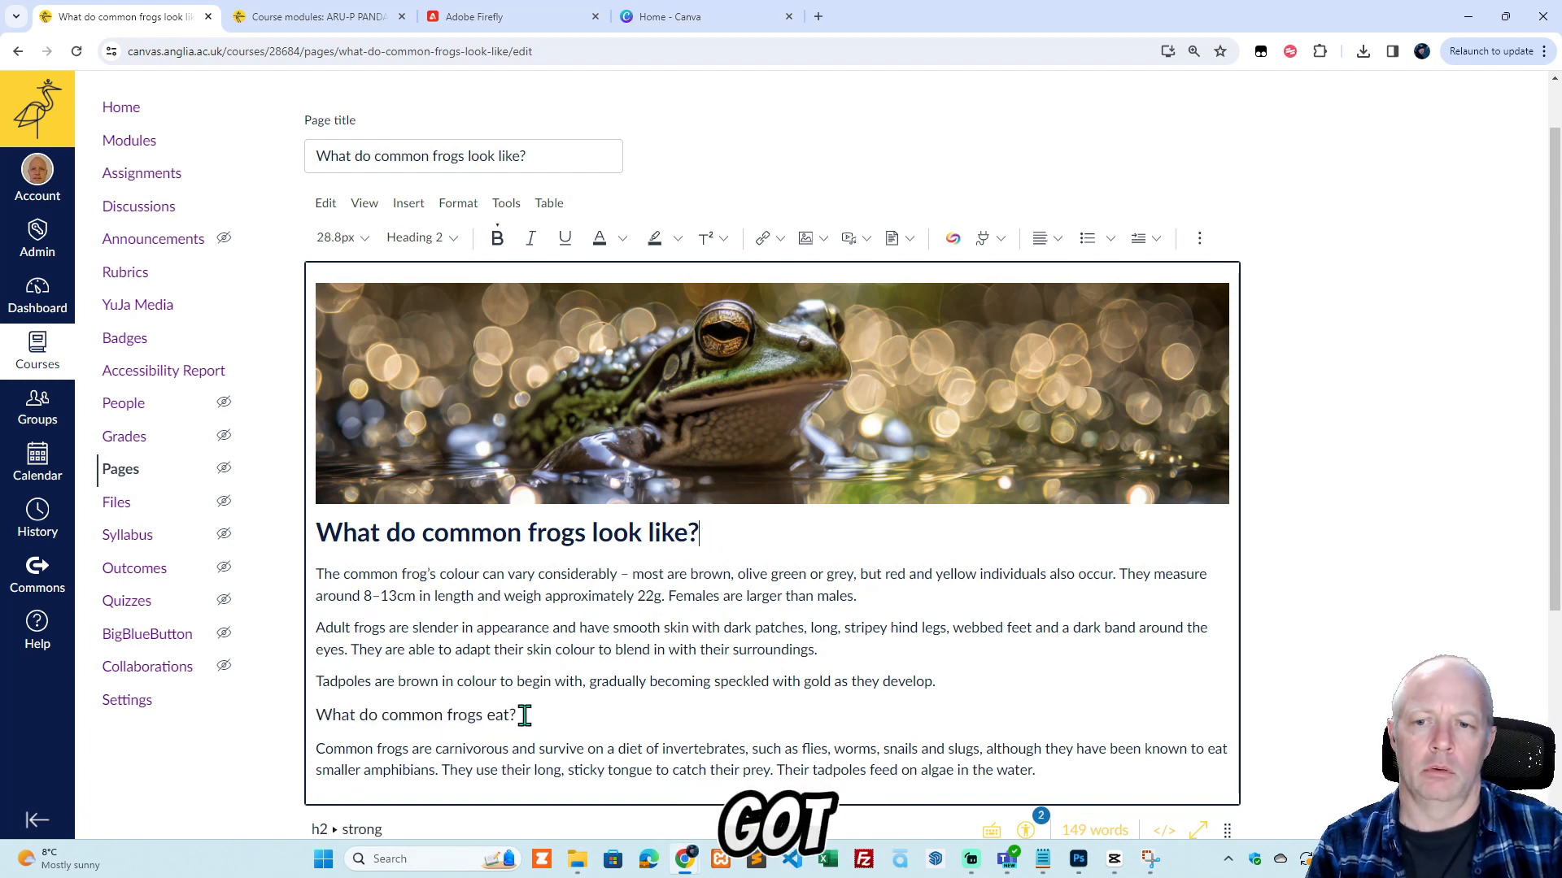
drag(525, 716, 317, 716)
click(484, 240)
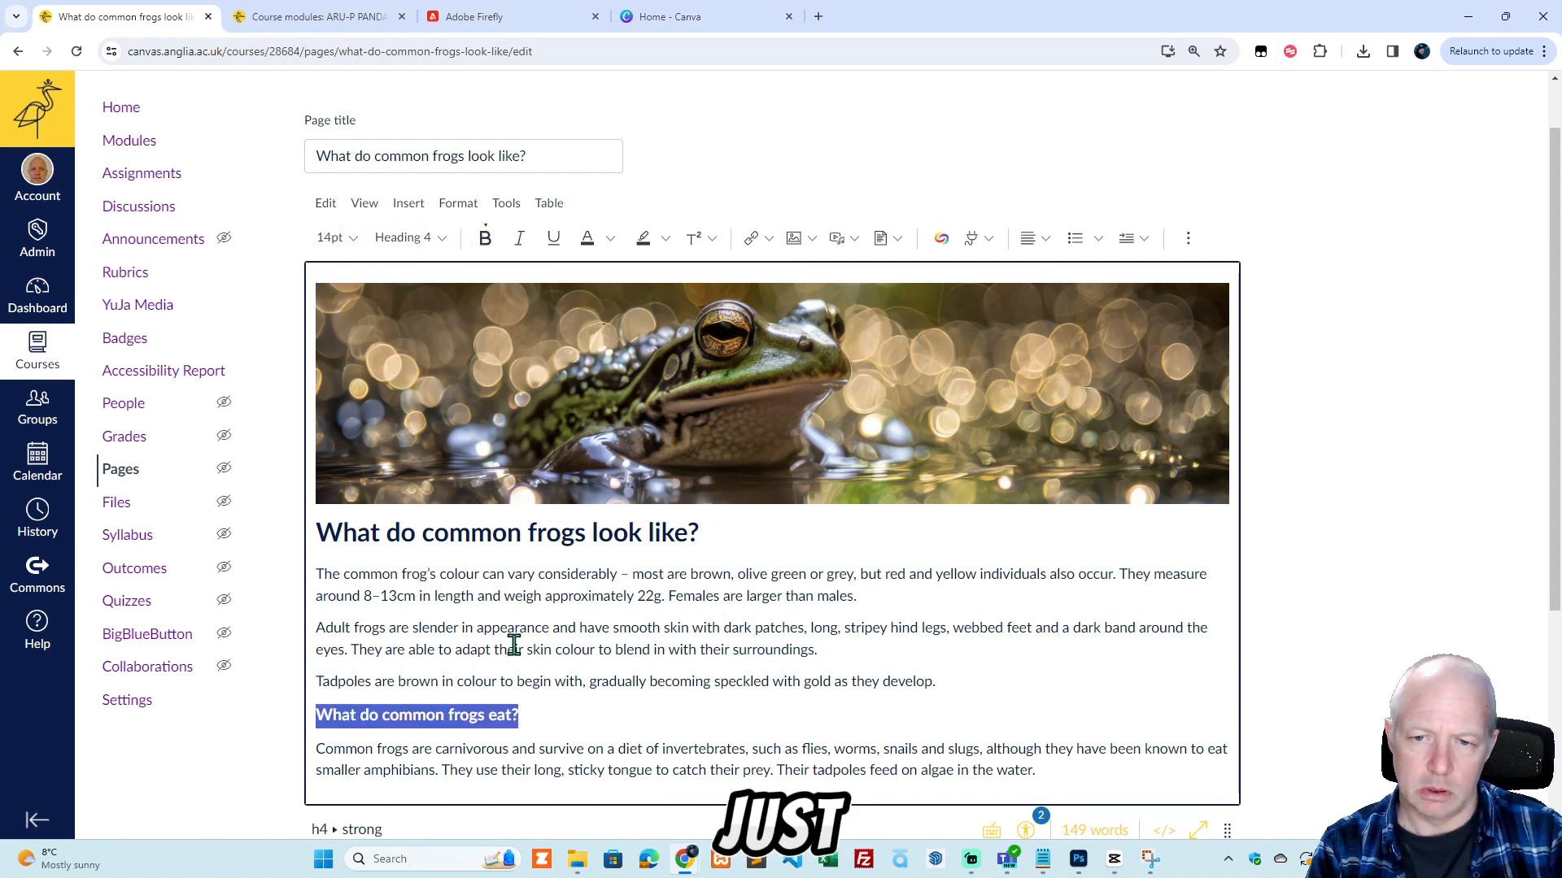
scroll(1277, 667, down, 3)
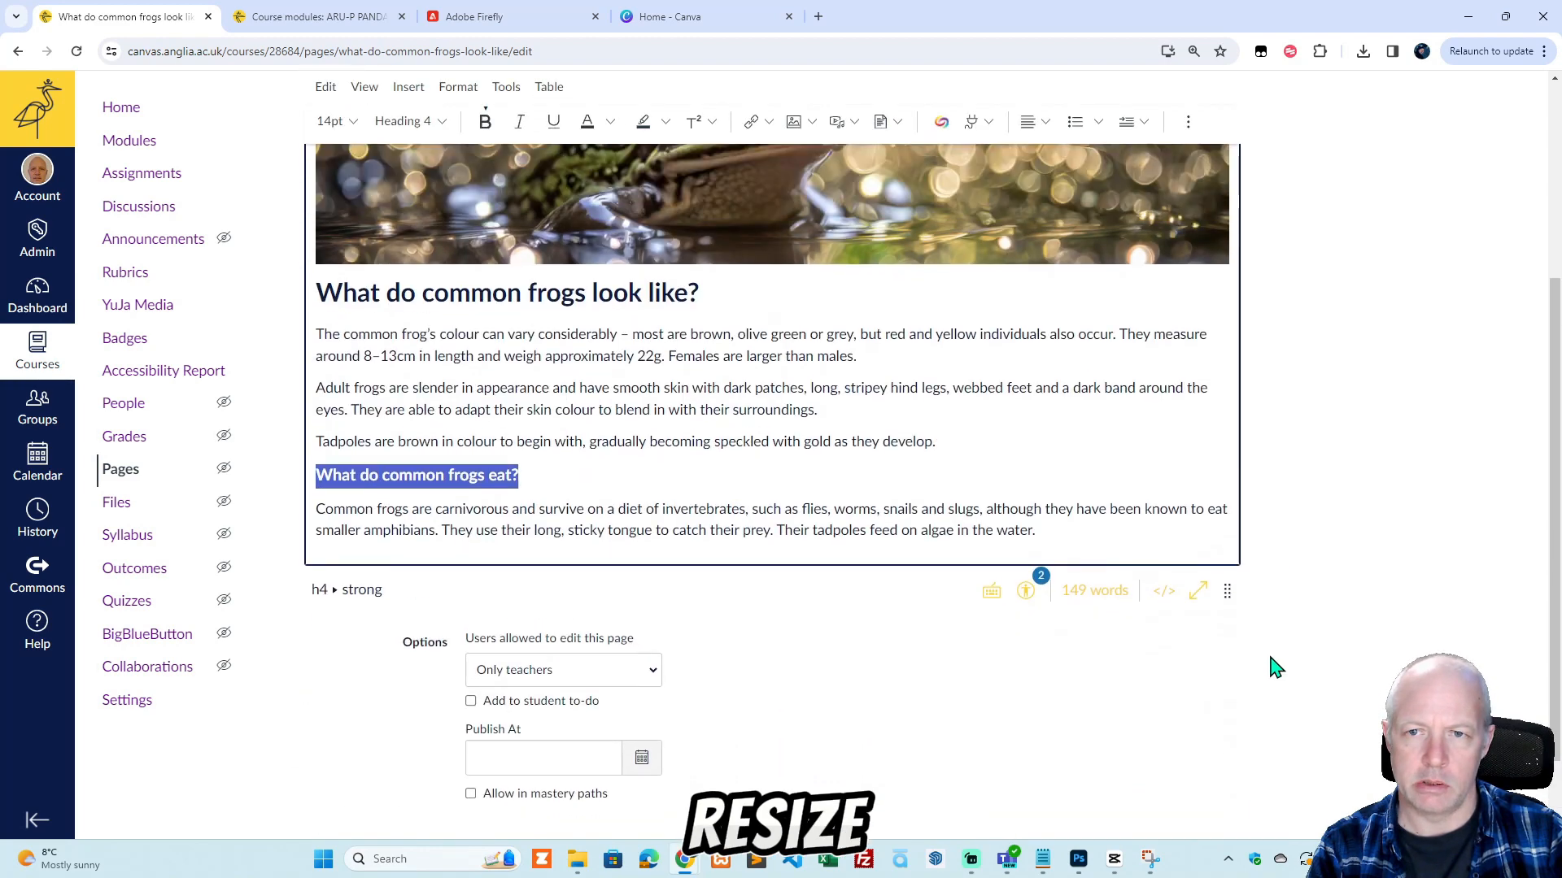
scroll(1275, 667, up, 2)
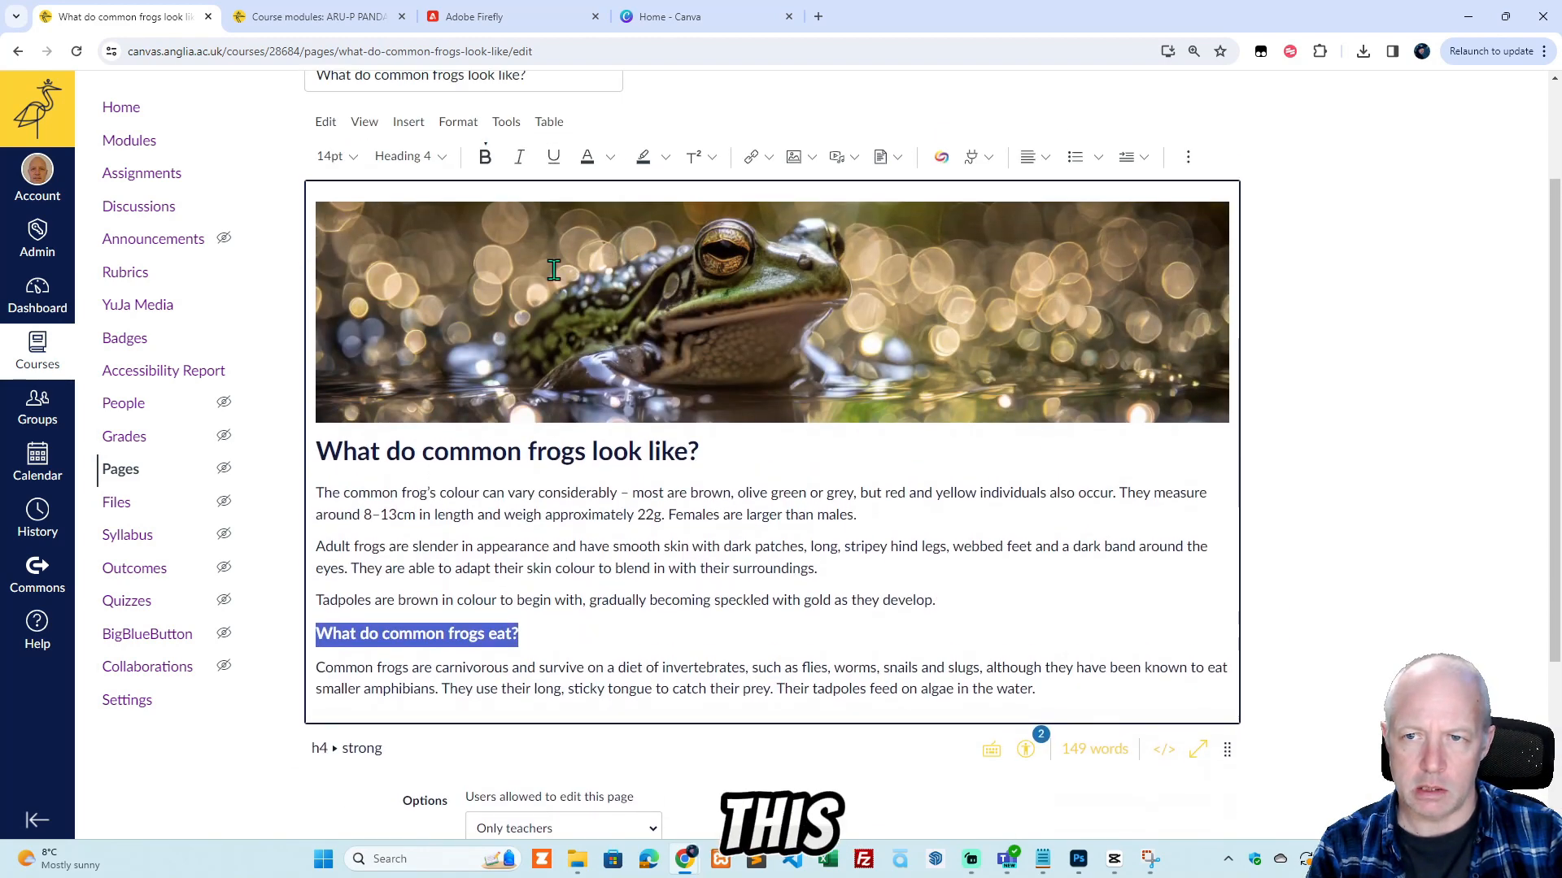
click(439, 159)
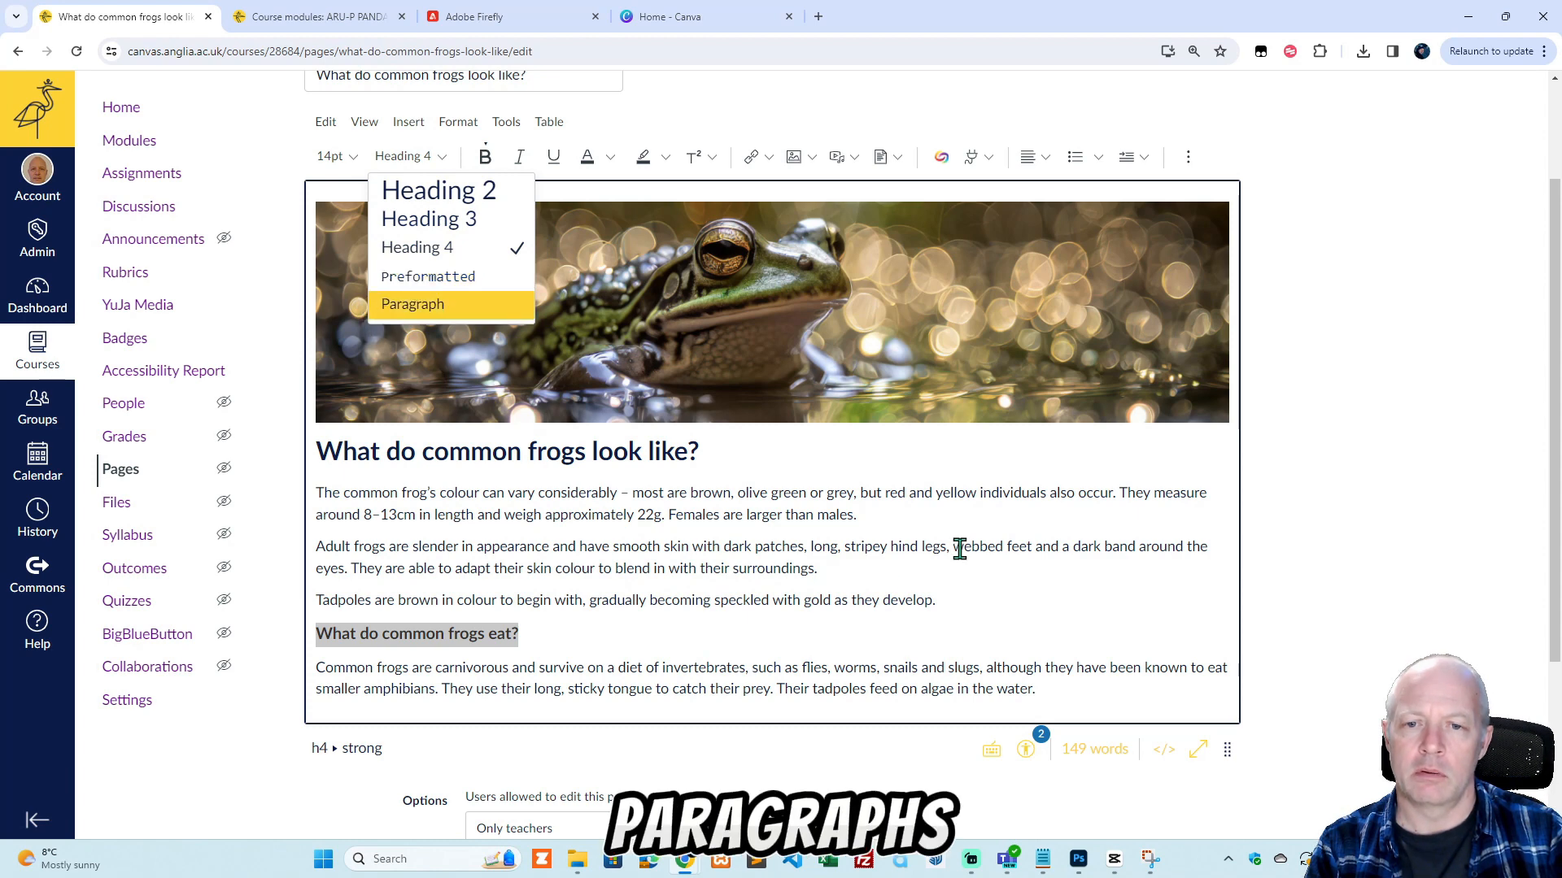
drag(944, 606, 293, 497)
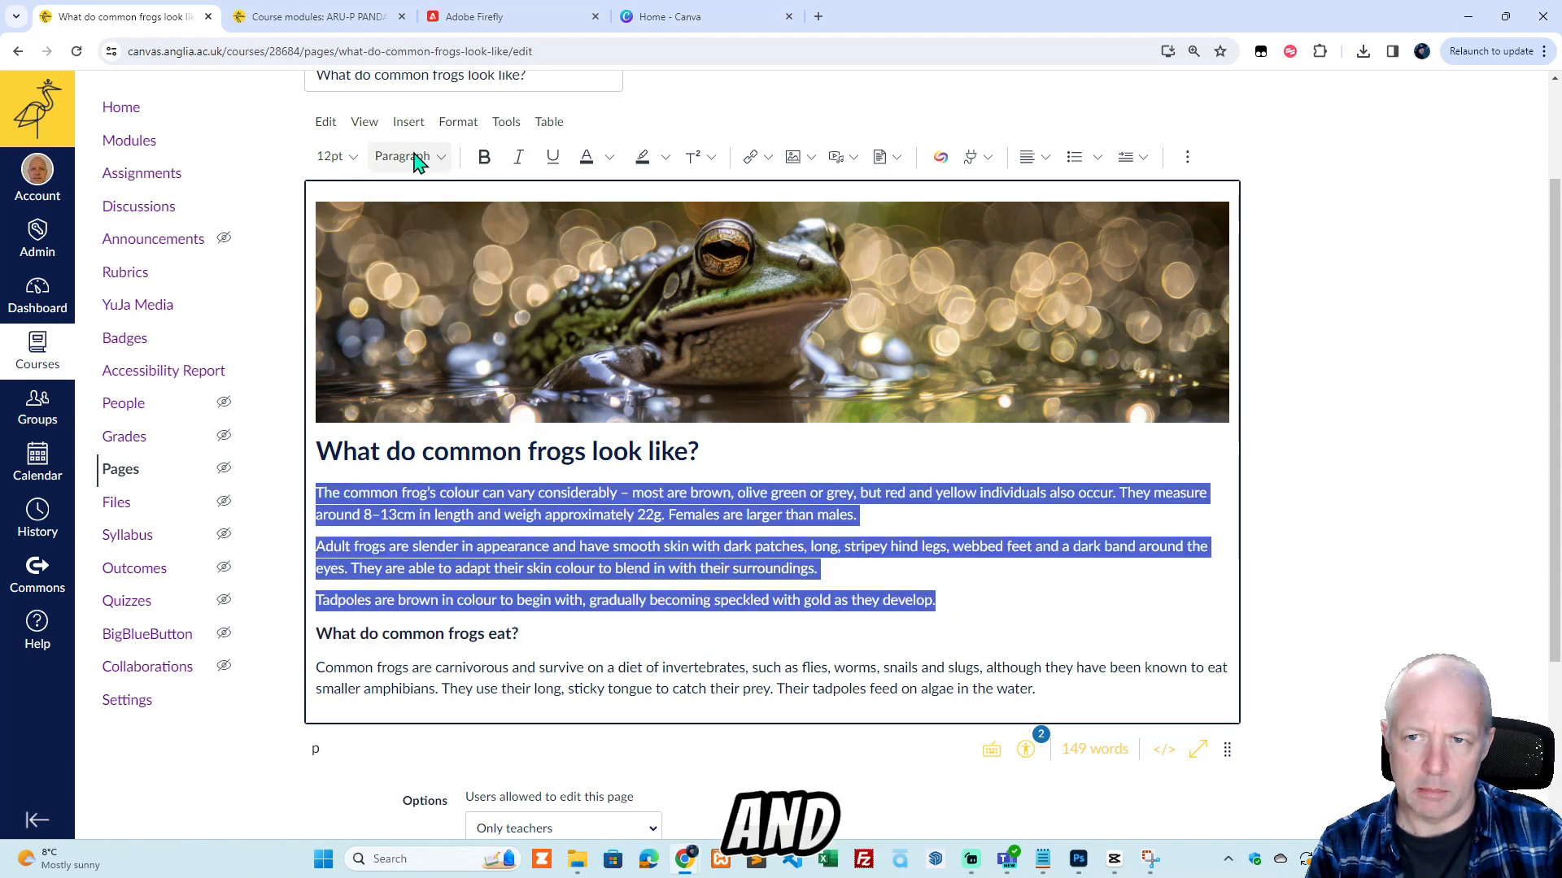
click(353, 160)
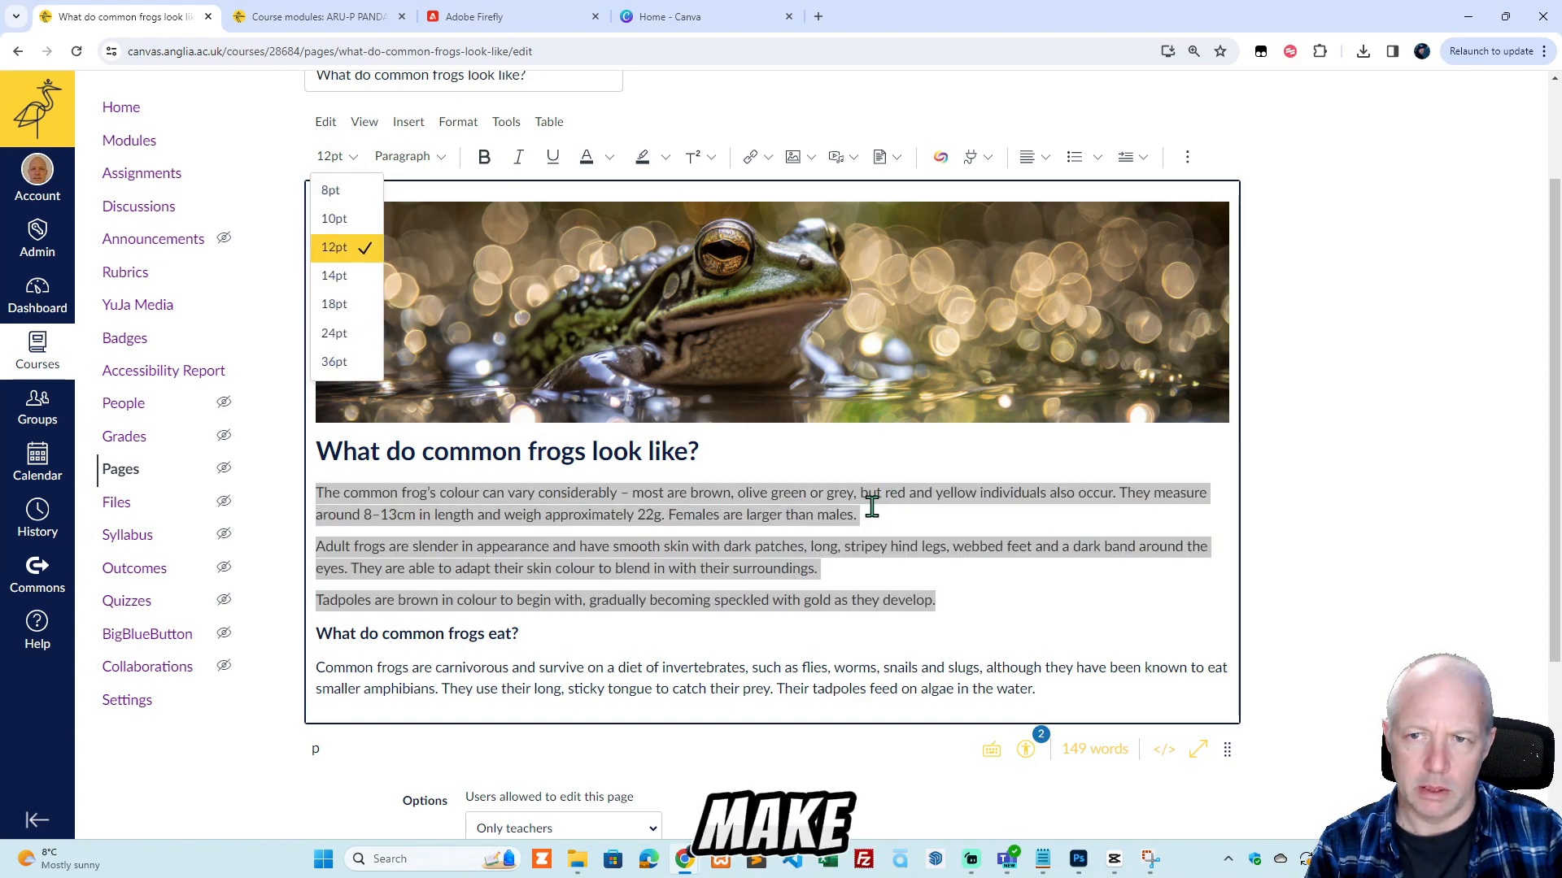
click(443, 157)
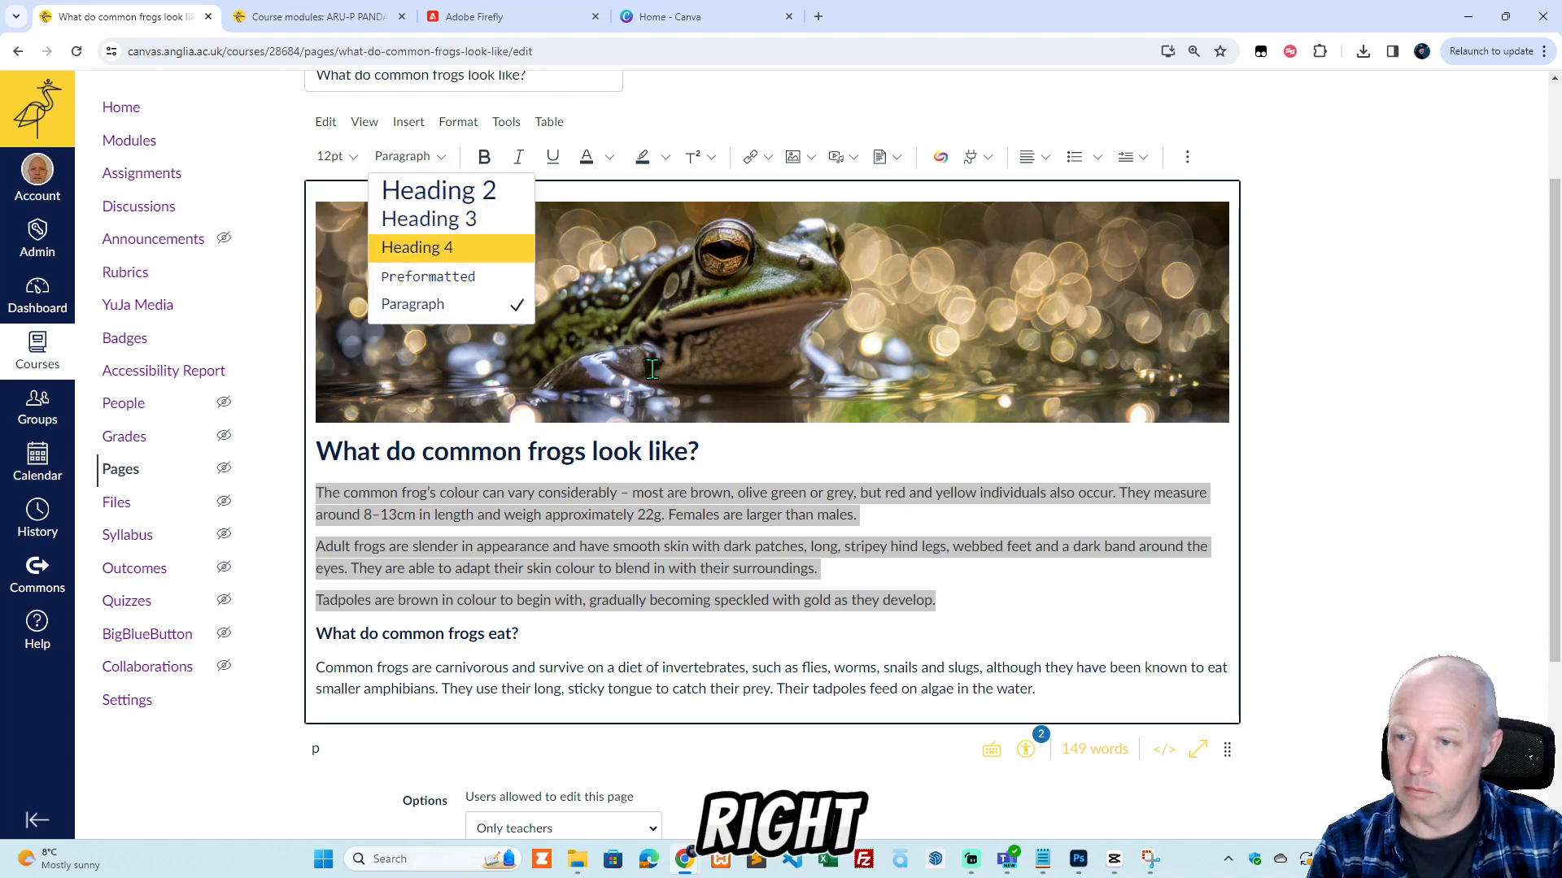
click(972, 591)
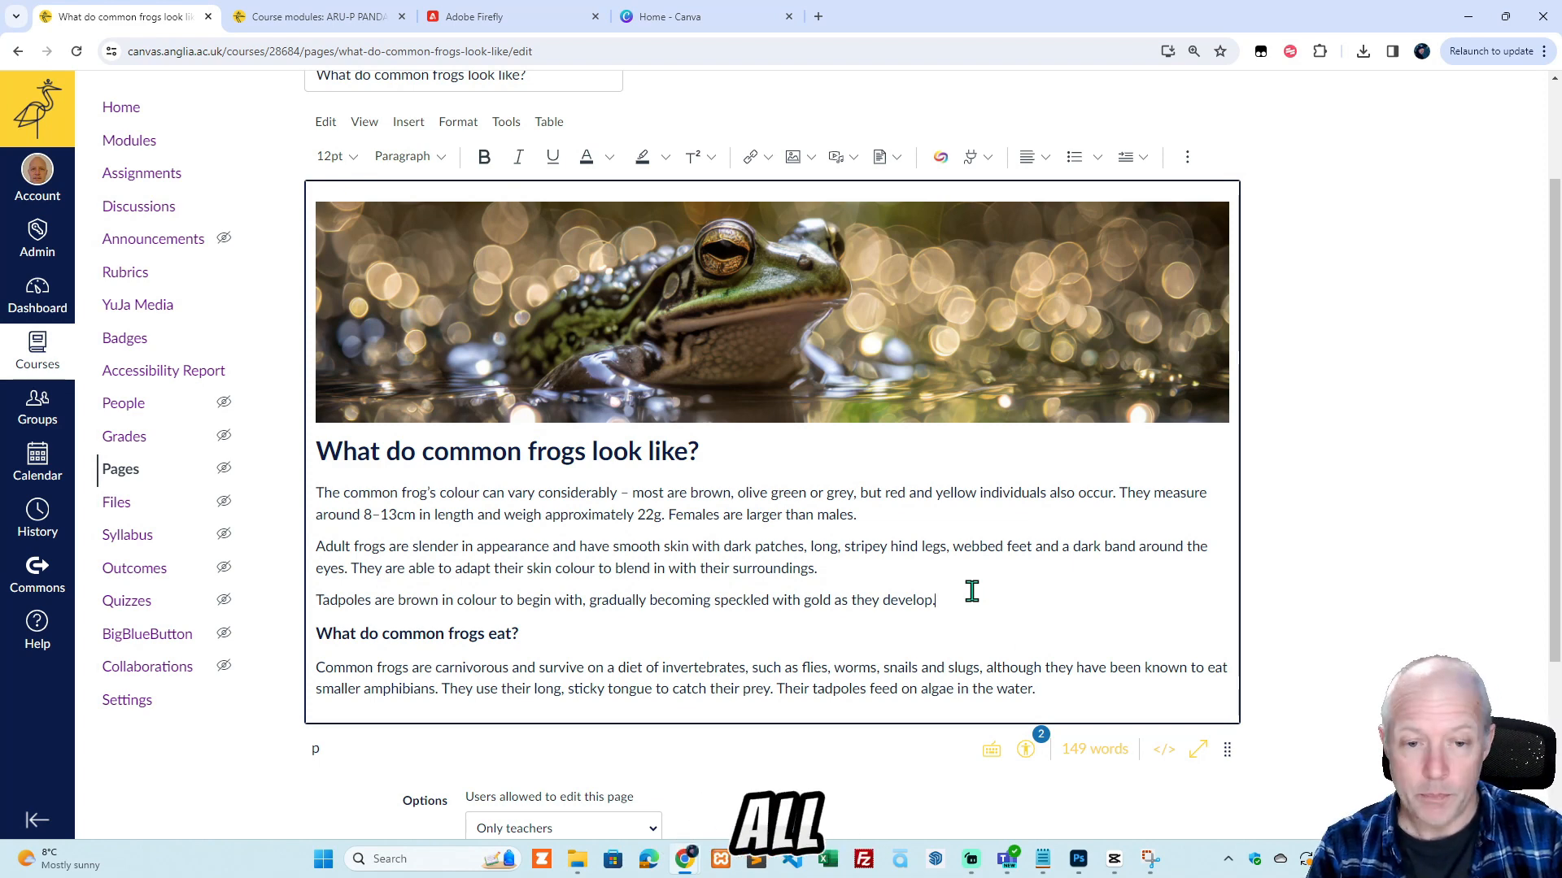
Save the page without publishing it and check the accessibility indicator on the frog banner.
scroll(1293, 683, down, 1)
scroll(1294, 683, down, 3)
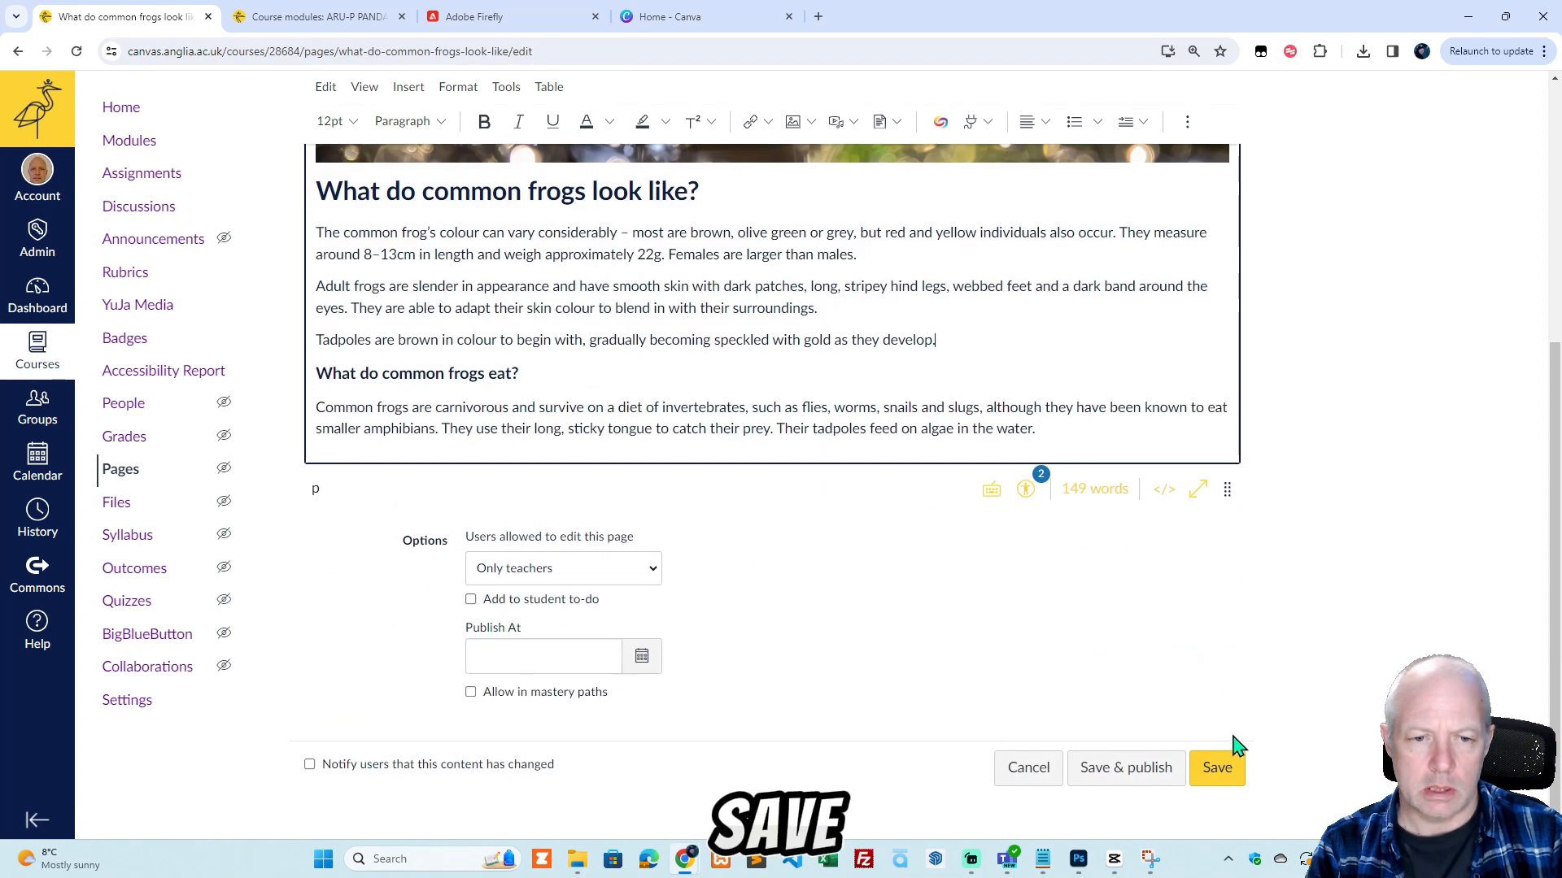
click(1217, 767)
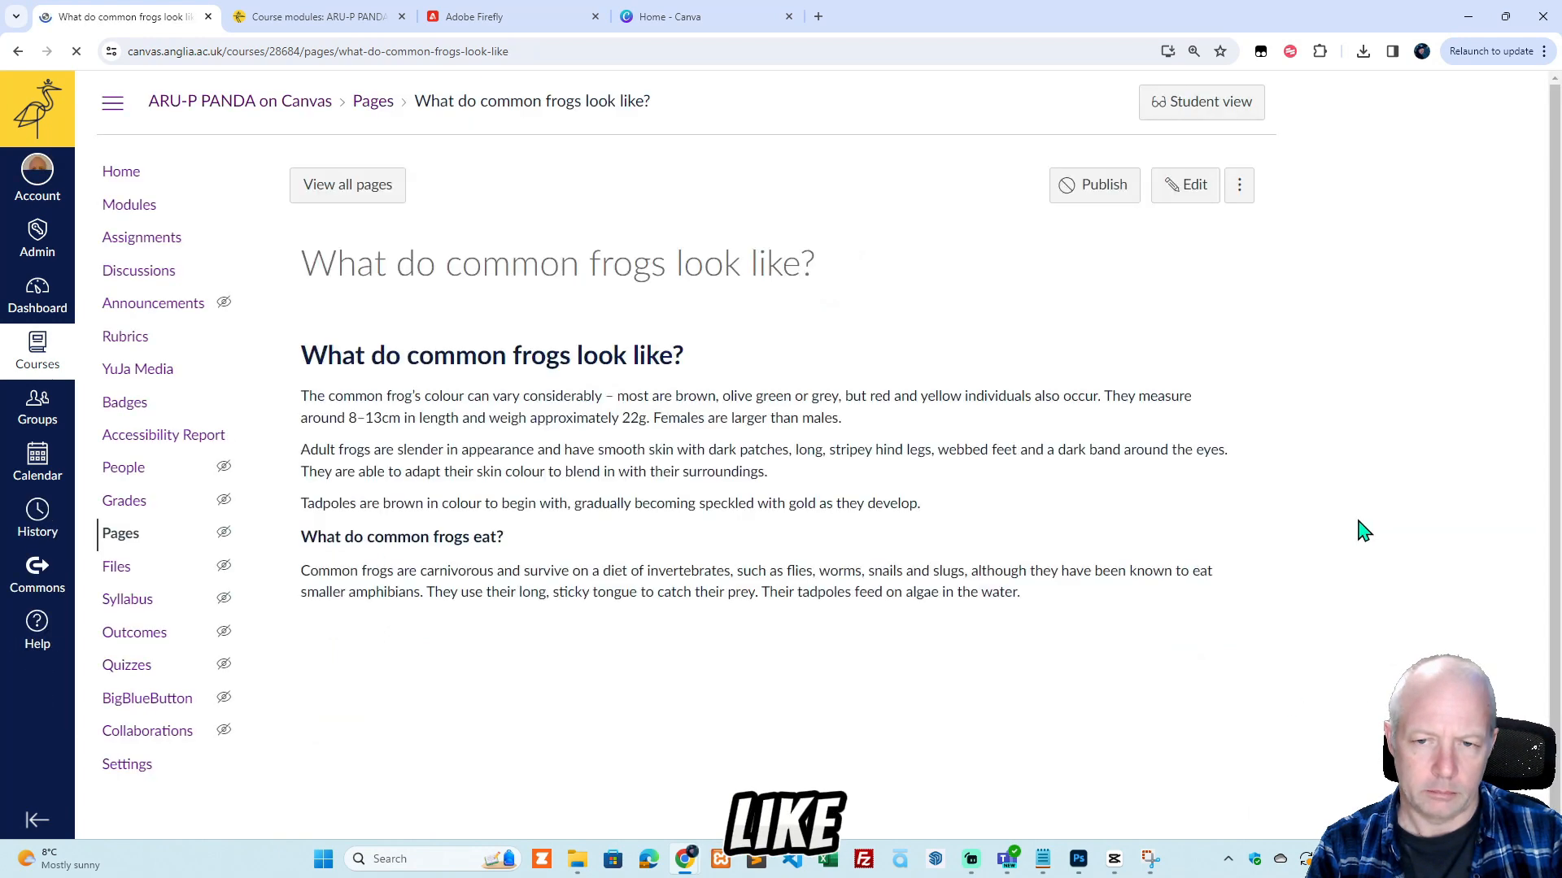
scroll(1380, 523, down, 1)
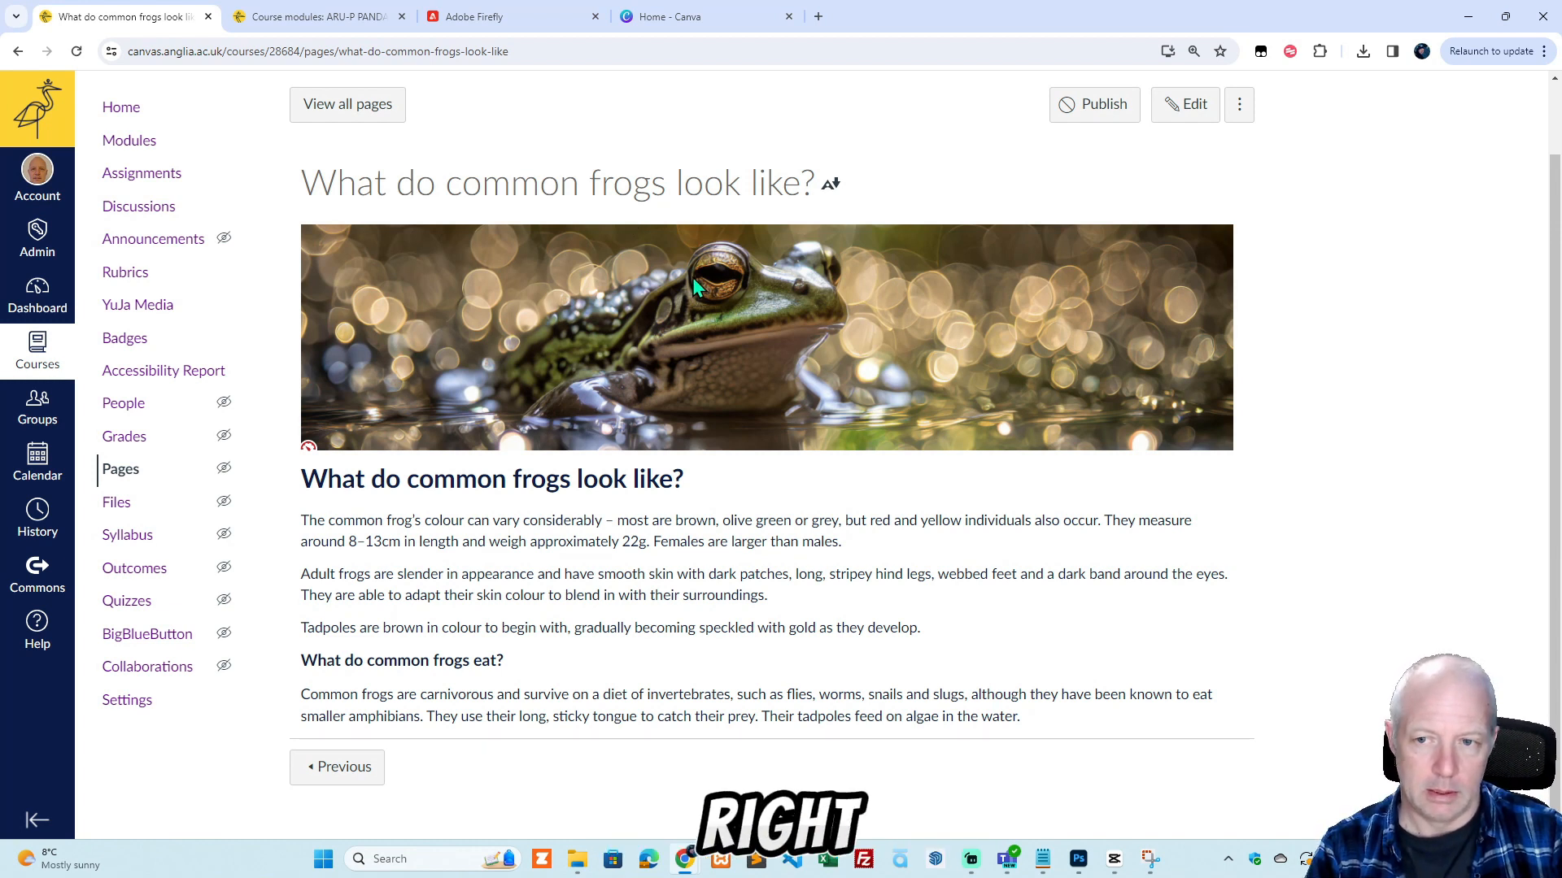
mouse_move(310, 452)
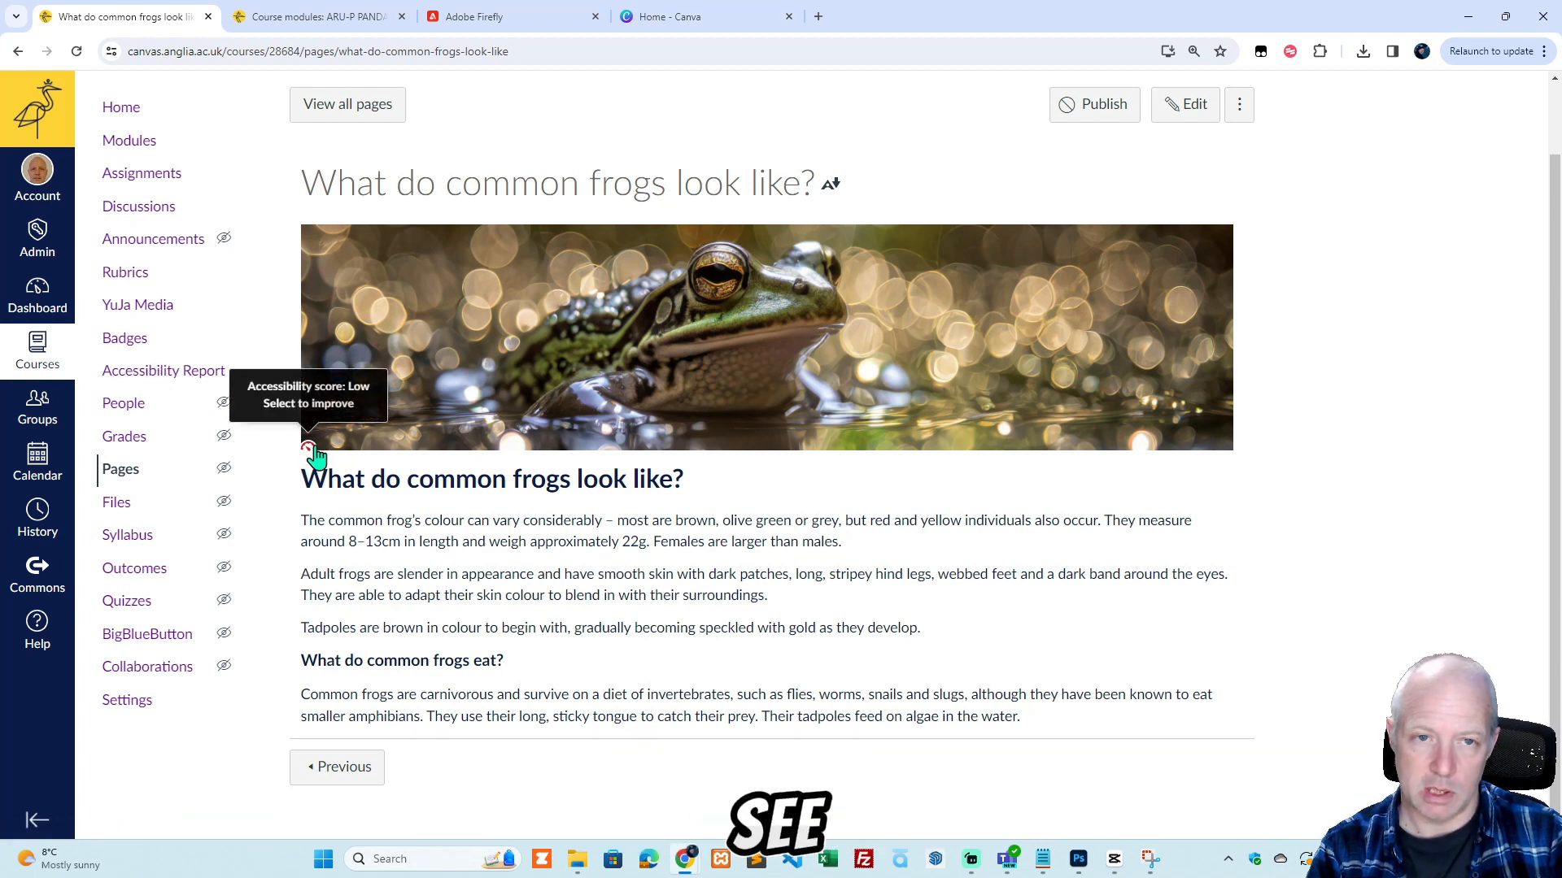
Reopen the page for editing and replace the frog banner's alt text with "An image of a common frog".
click(1189, 106)
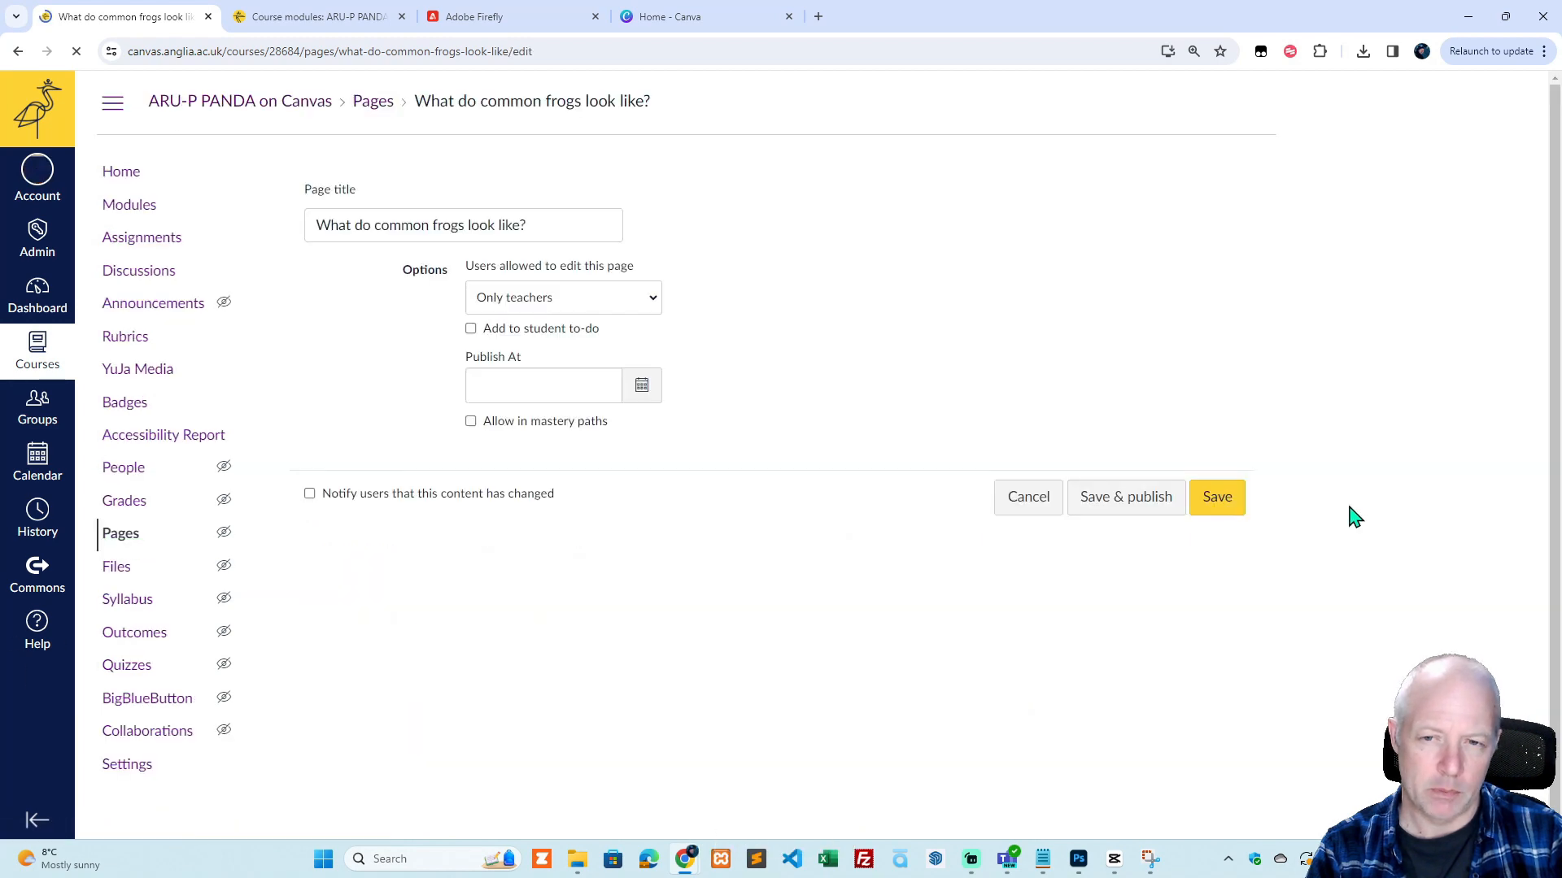
click(556, 470)
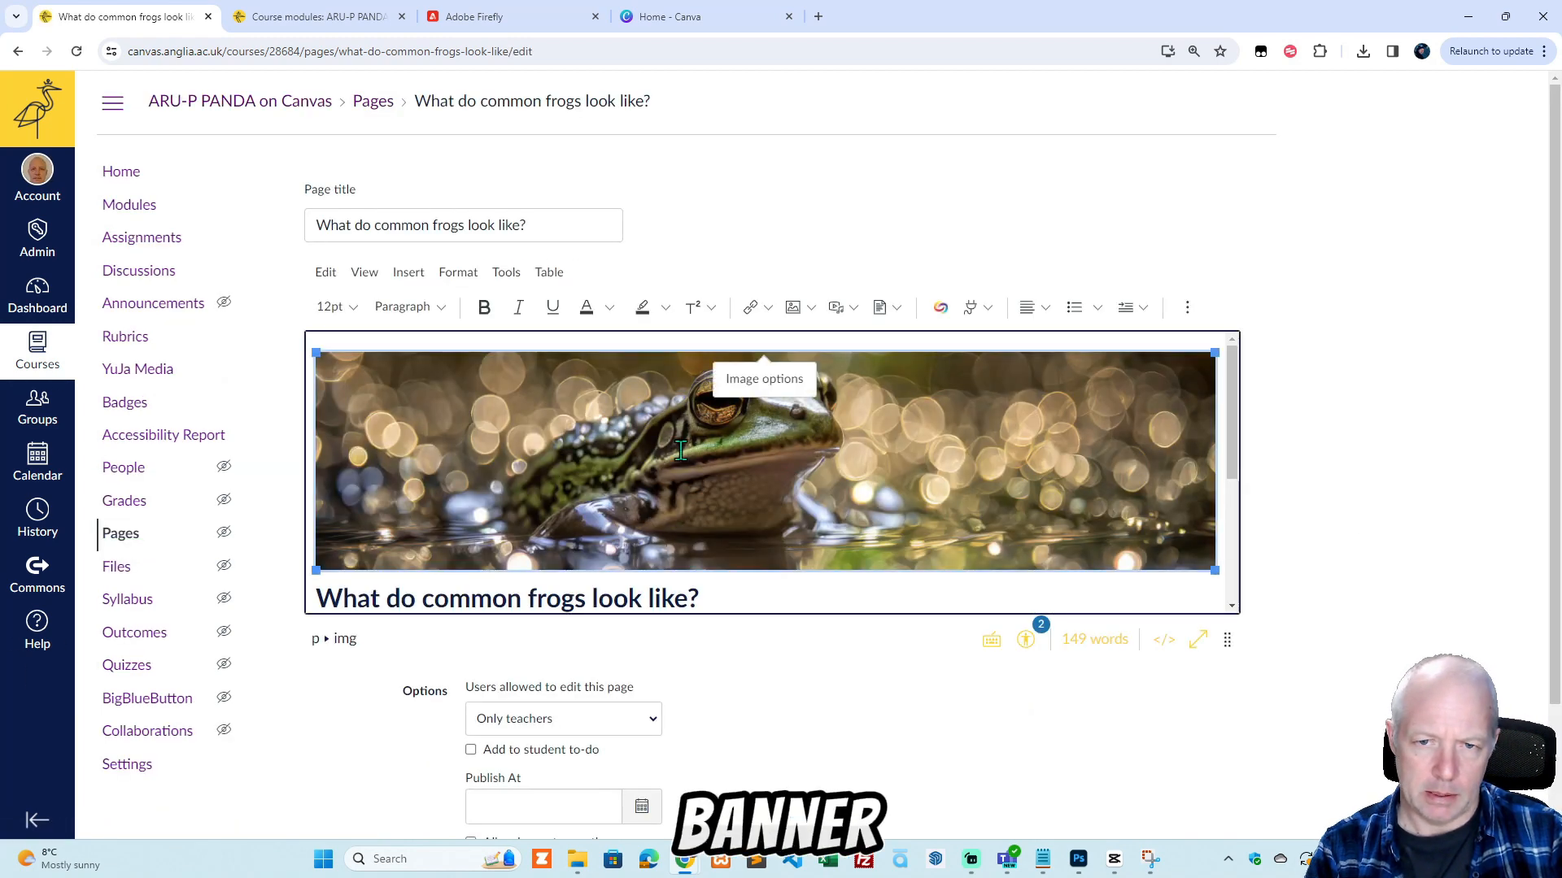
click(768, 389)
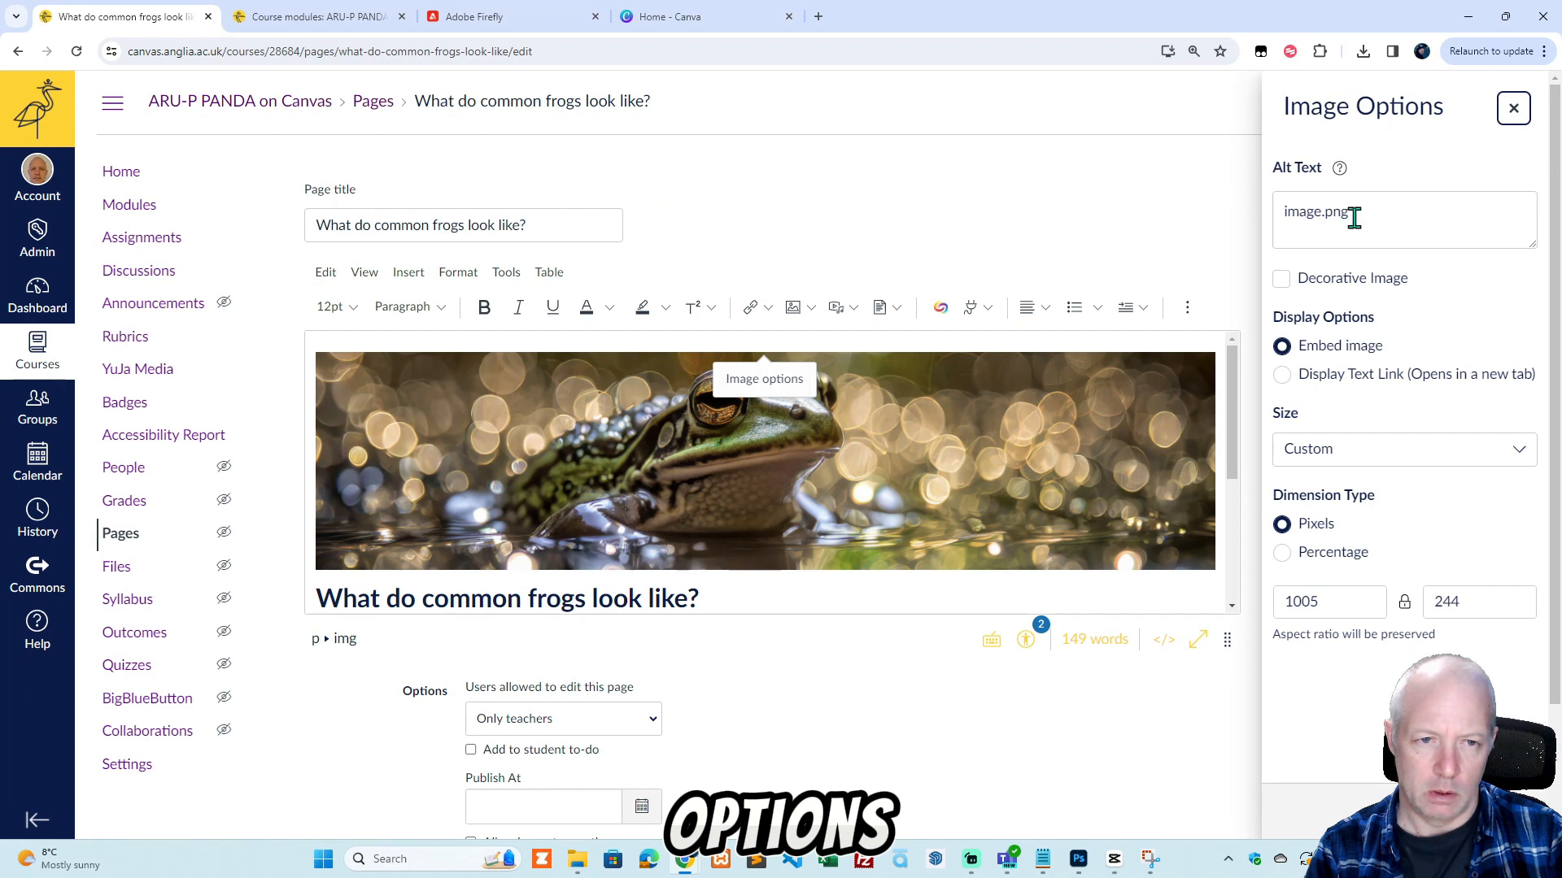
mouse_move(1336, 187)
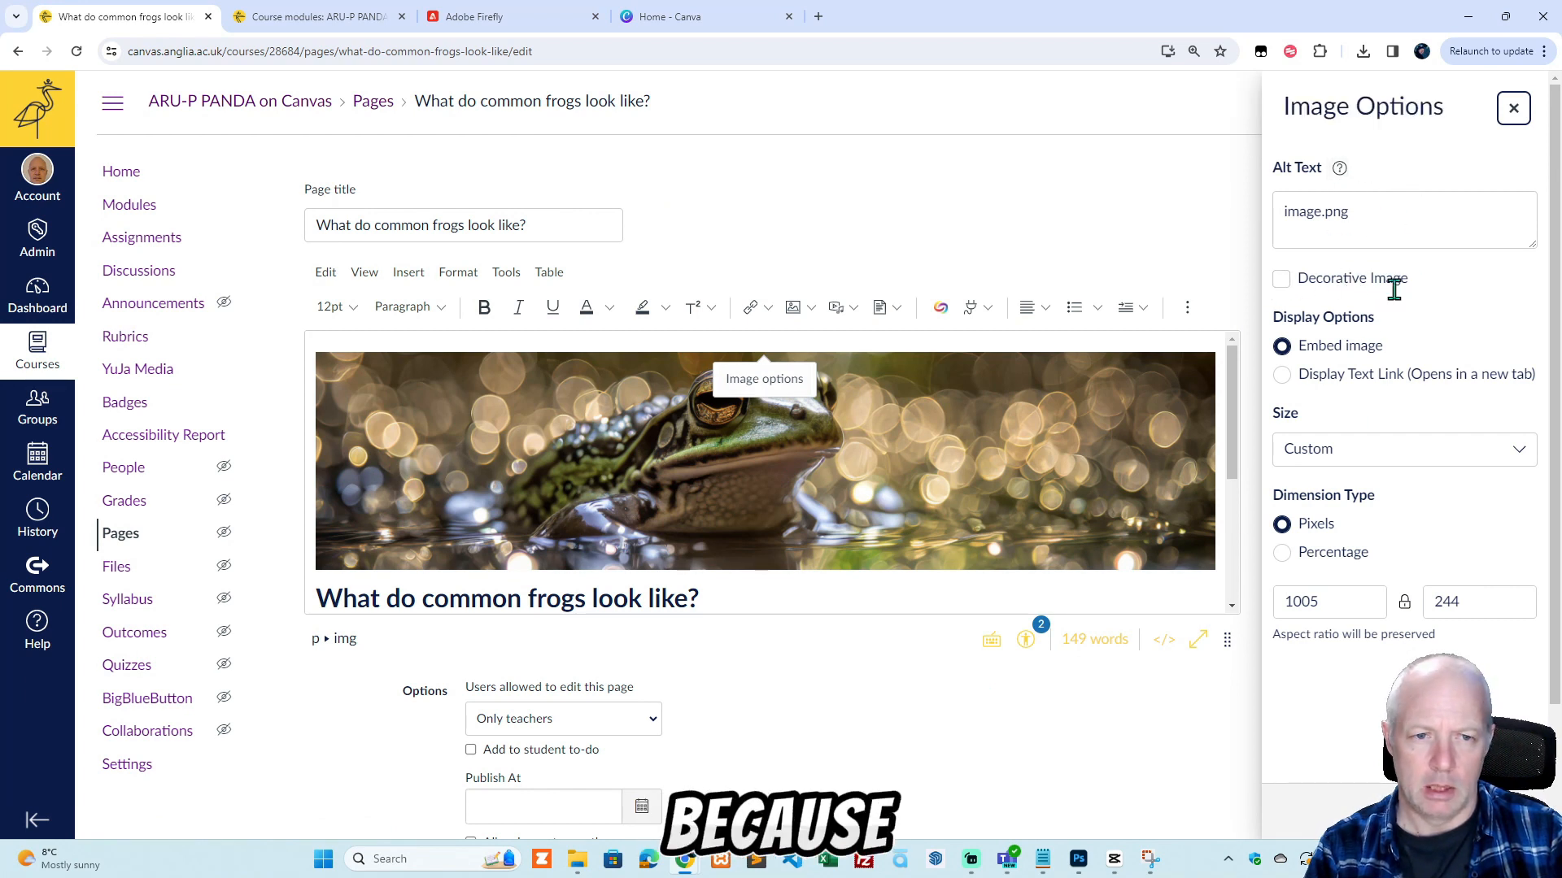
drag(1374, 210, 1279, 236)
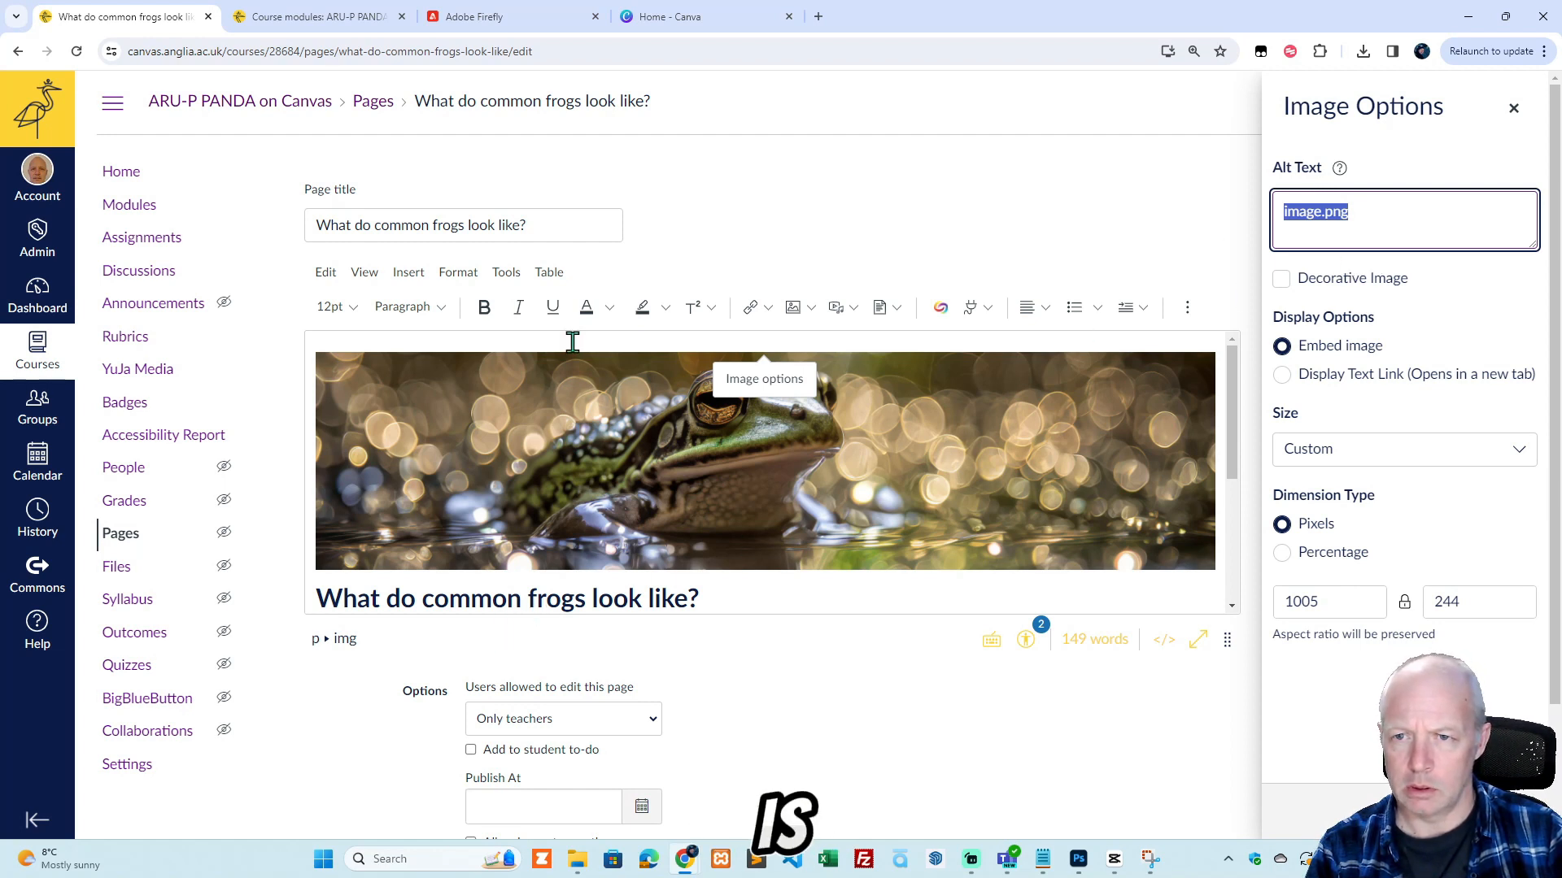
text(An)
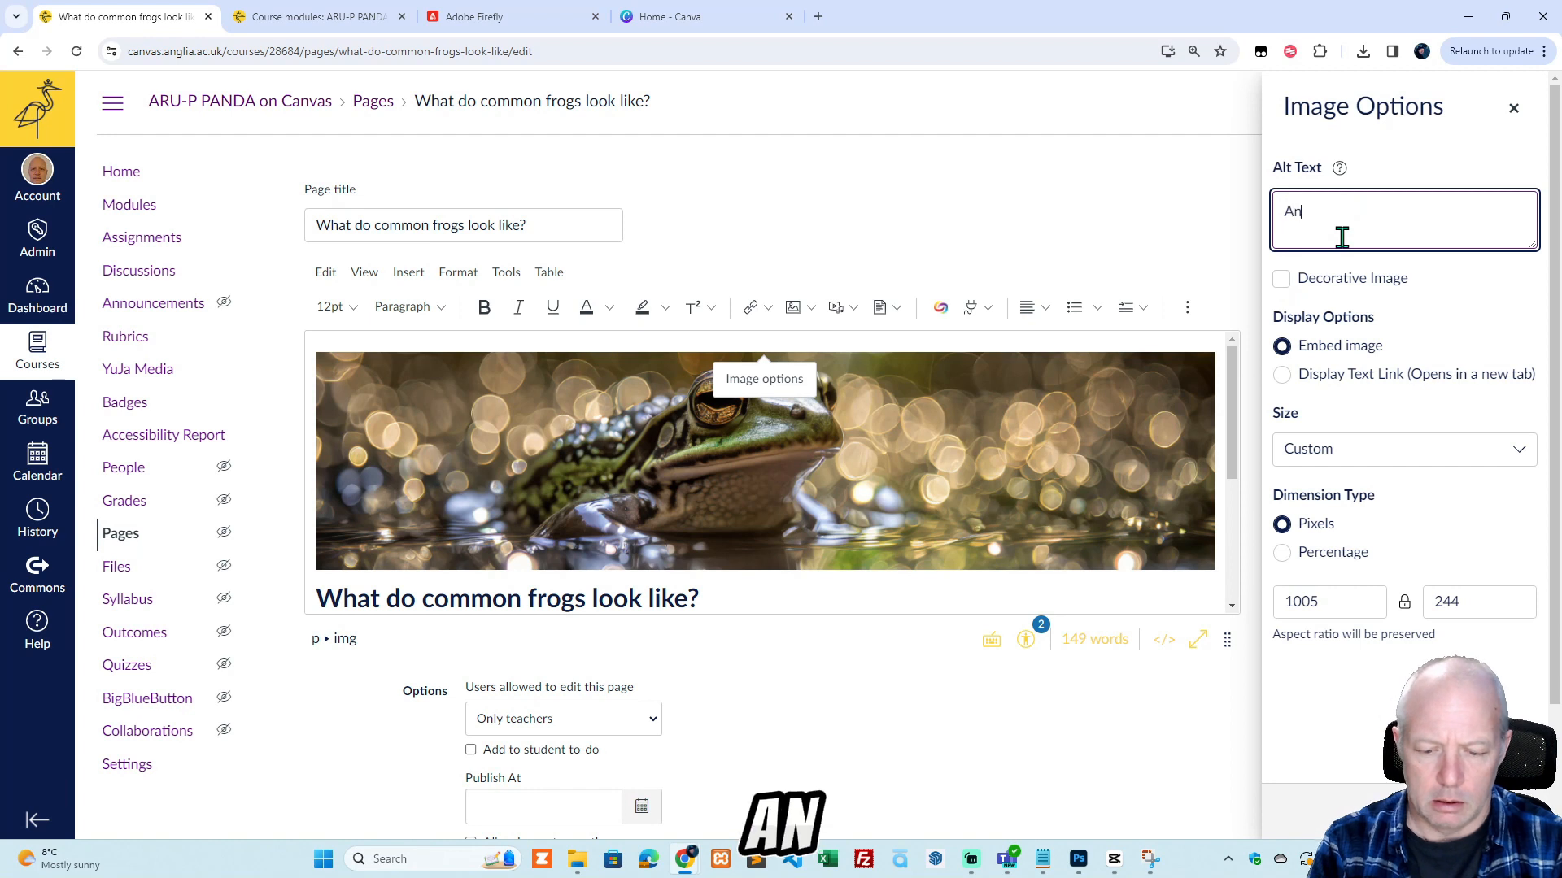
text( image of a)
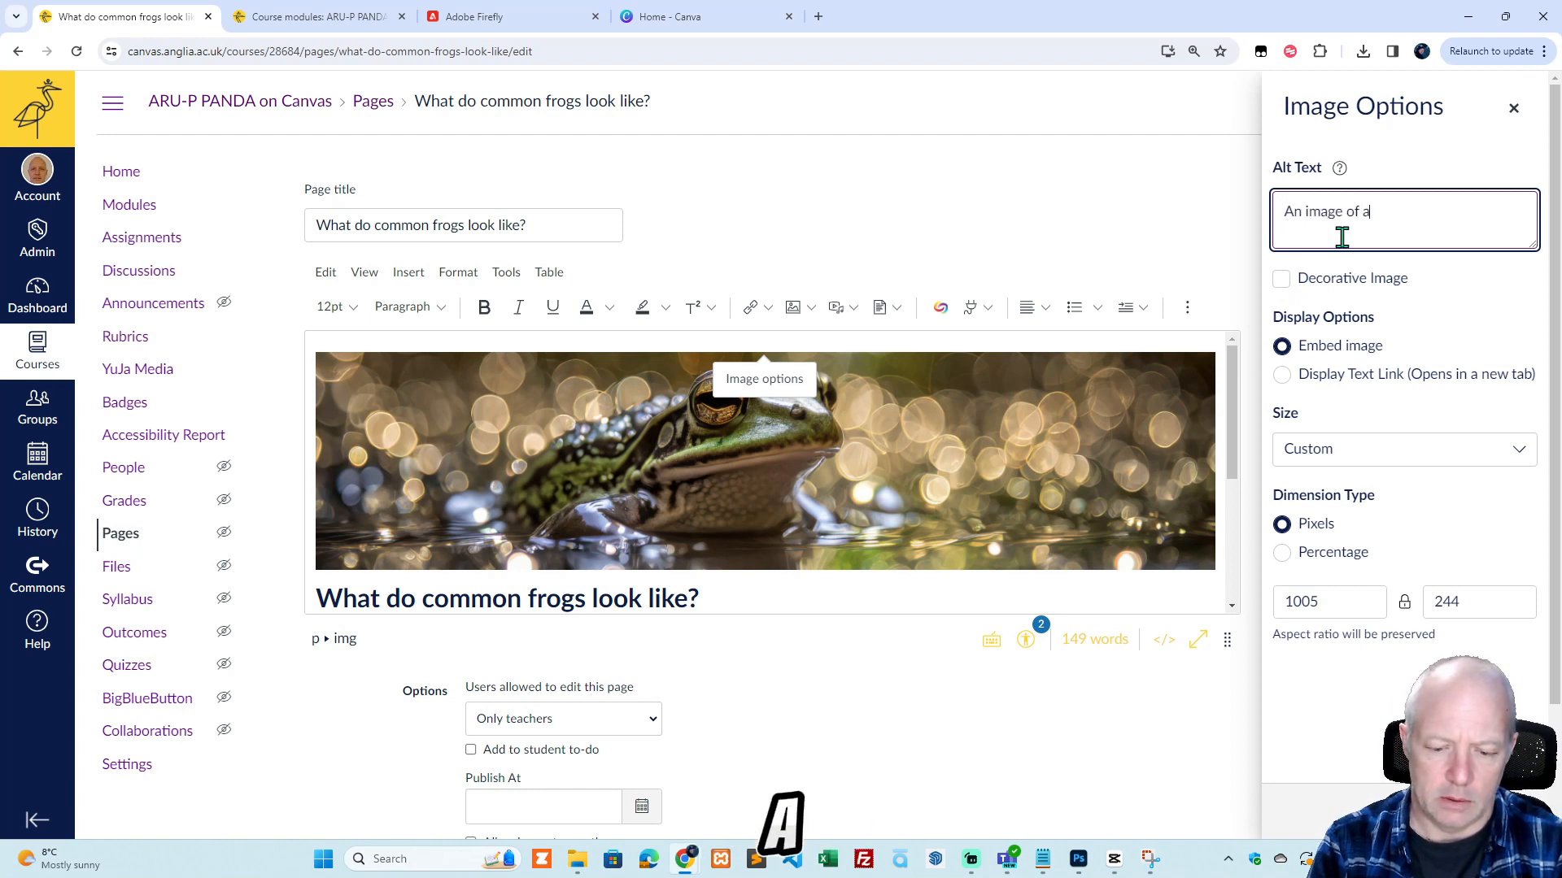
text( common fro)
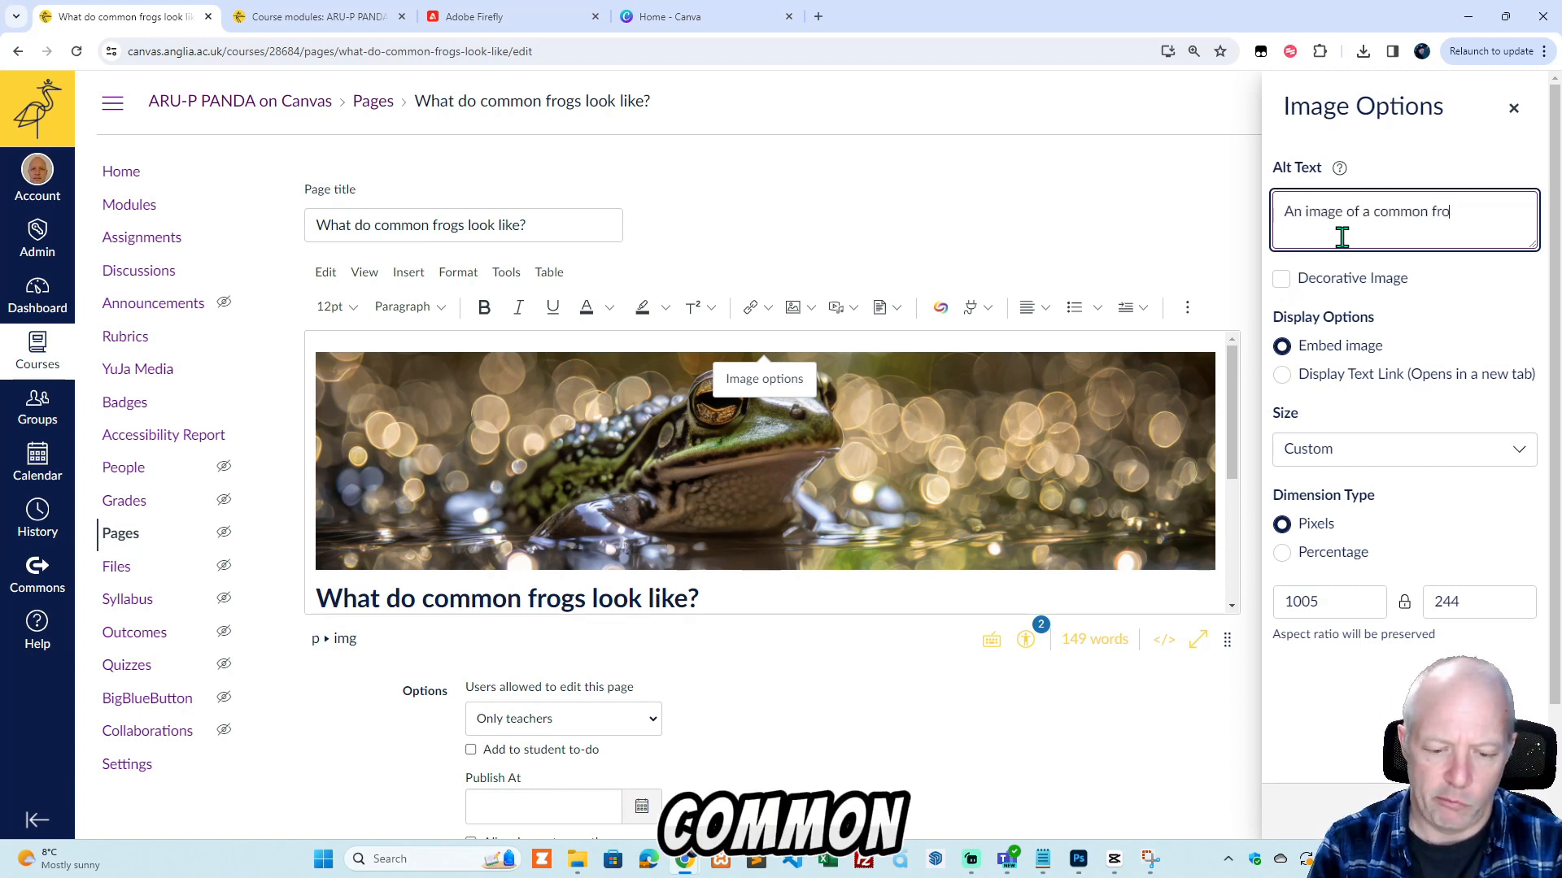
text(g)
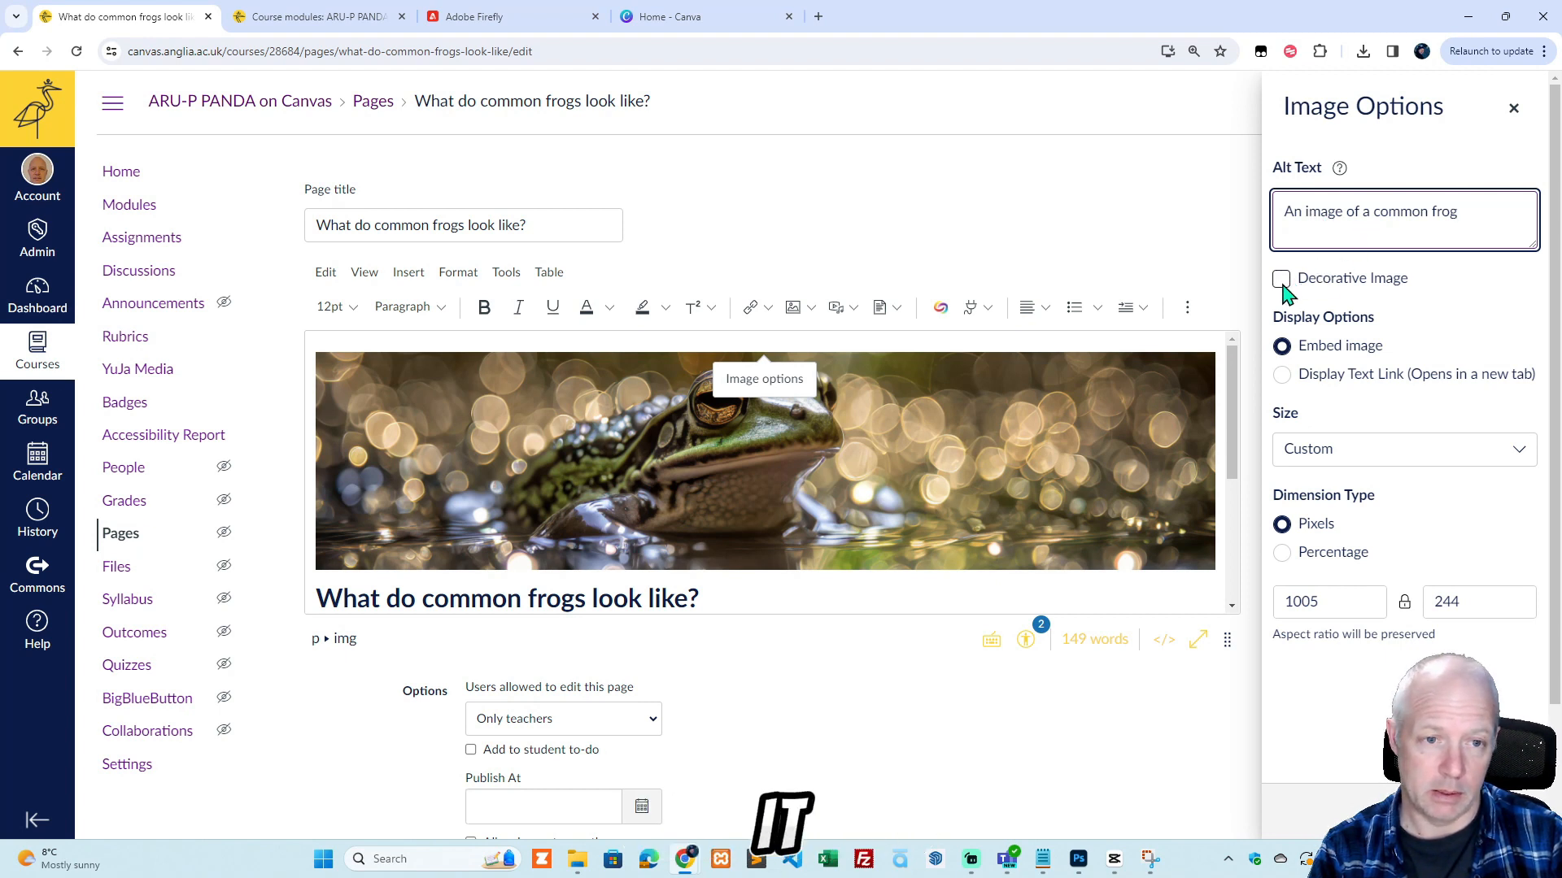
Set the banner's dimension type to Percentage at 100%, apply the image options and save the page.
click(1282, 555)
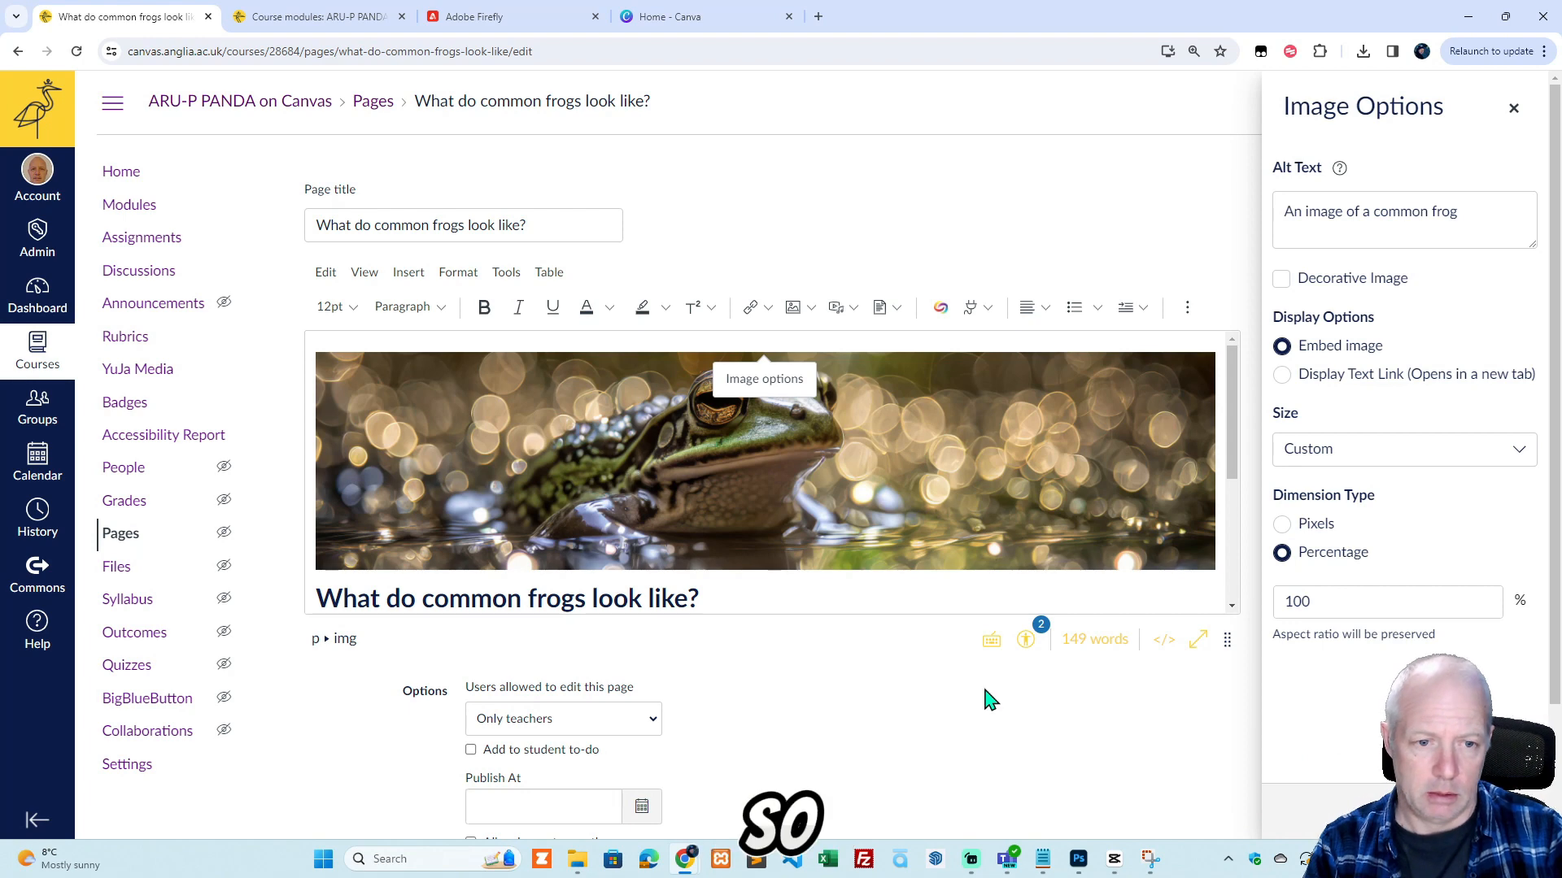
click(1508, 811)
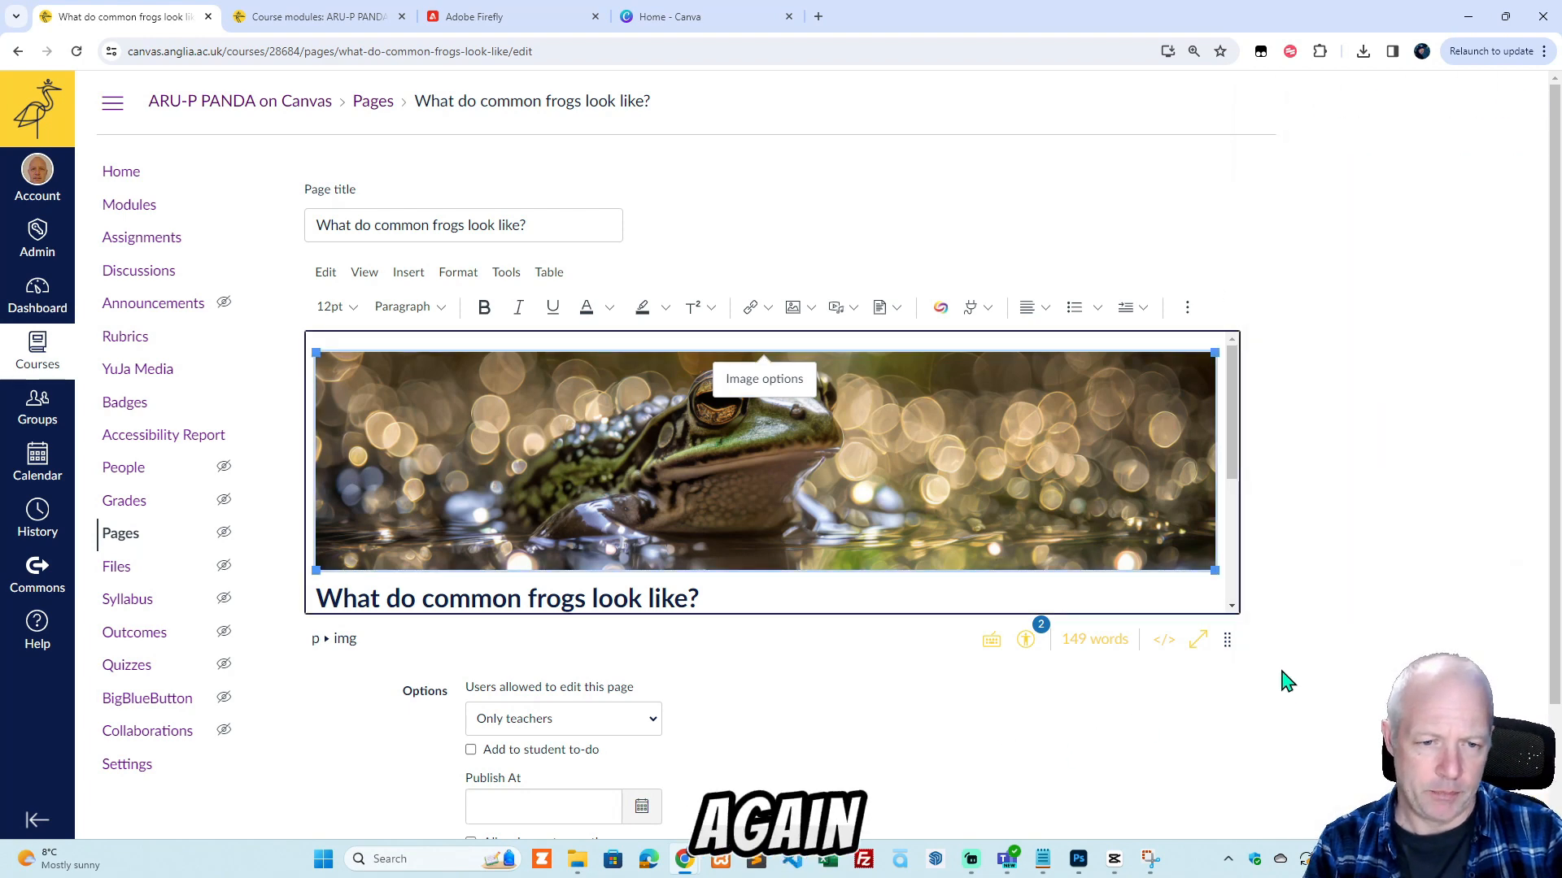
scroll(1293, 642, down, 3)
click(1217, 768)
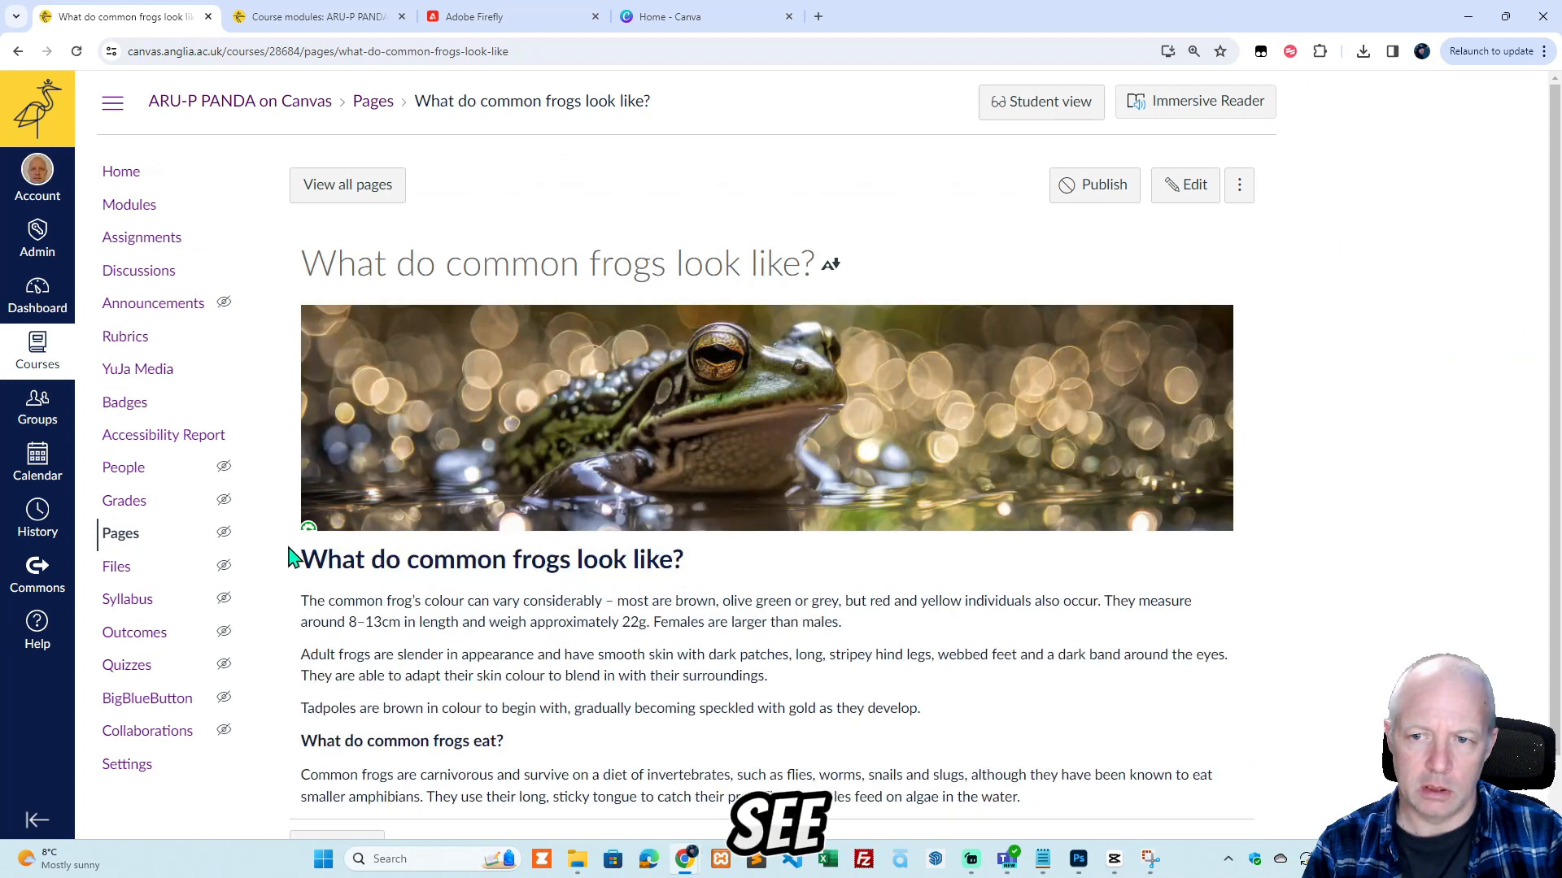
mouse_move(300, 540)
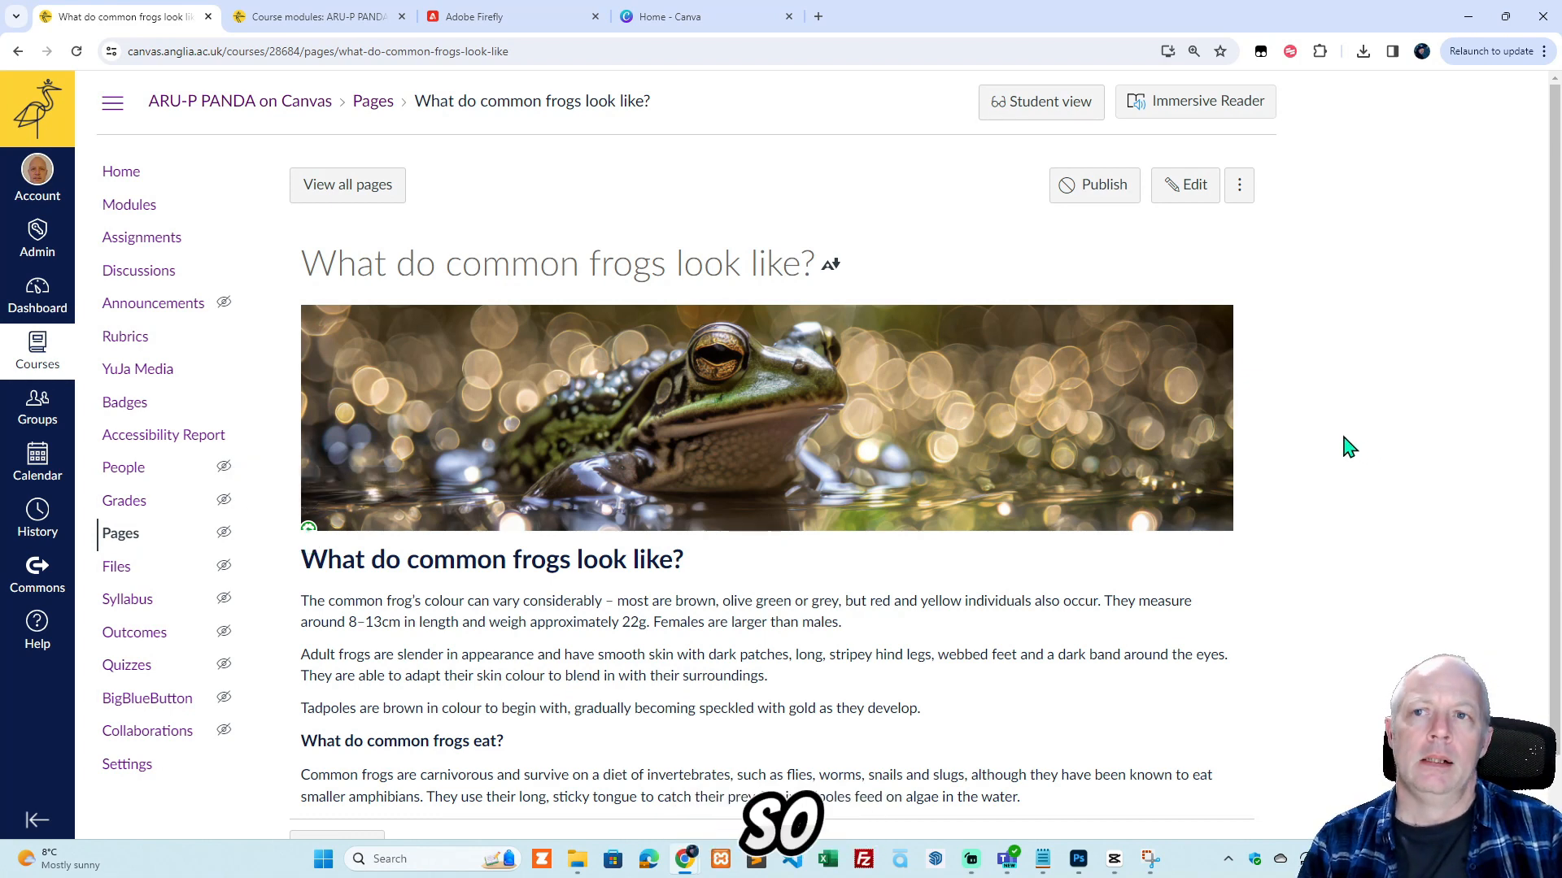
Switch to the course modules and open the page "Learn all about The Common Frog: Example" under Example Content: Frogs.
click(335, 18)
scroll(474, 582, down, 10)
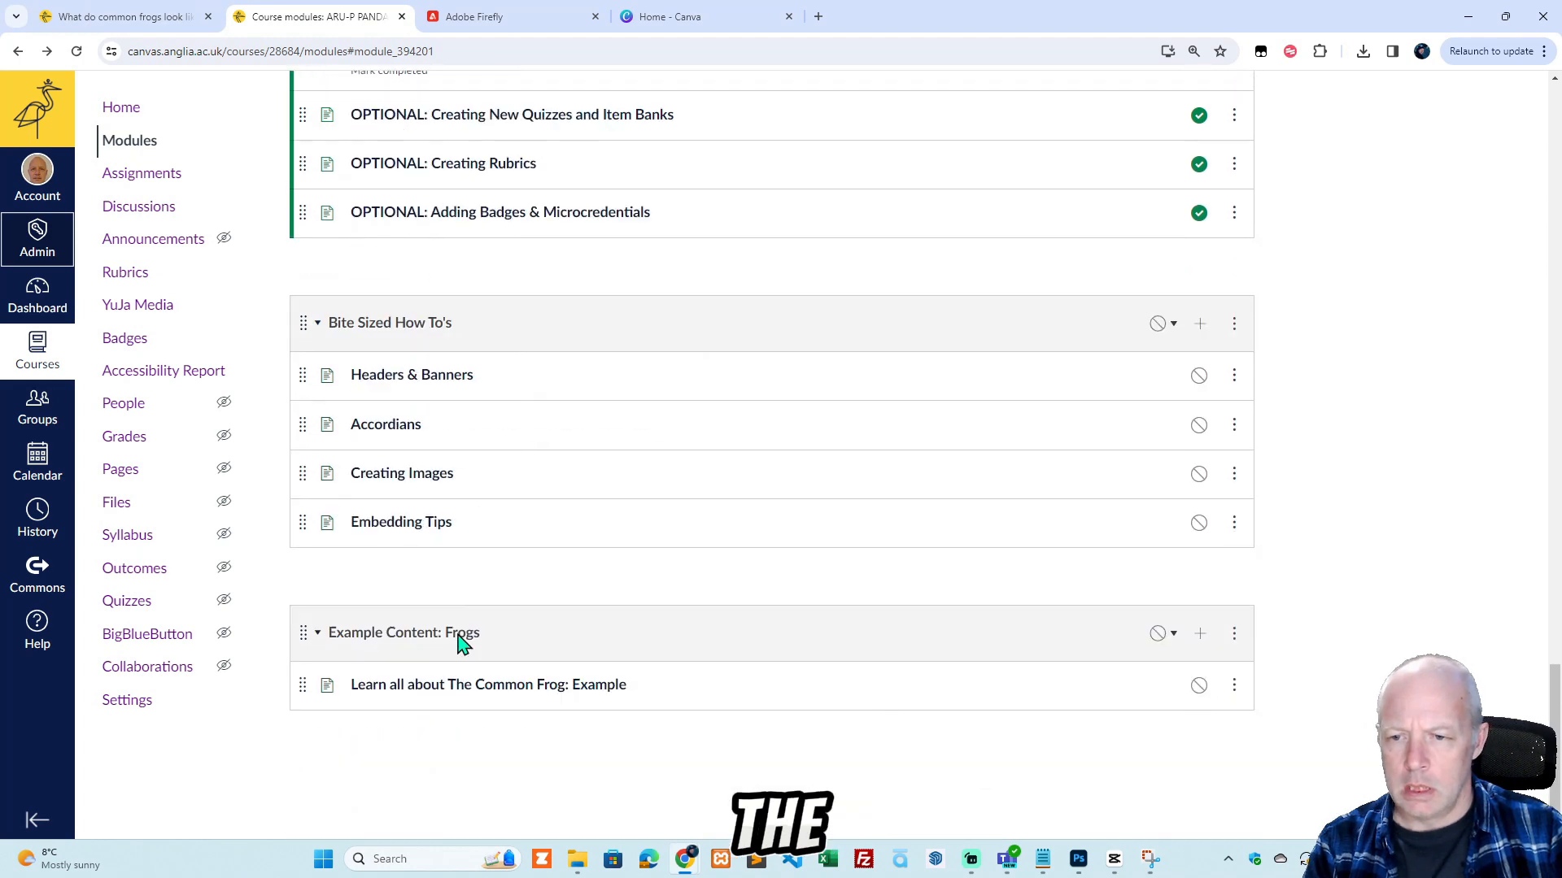
click(484, 688)
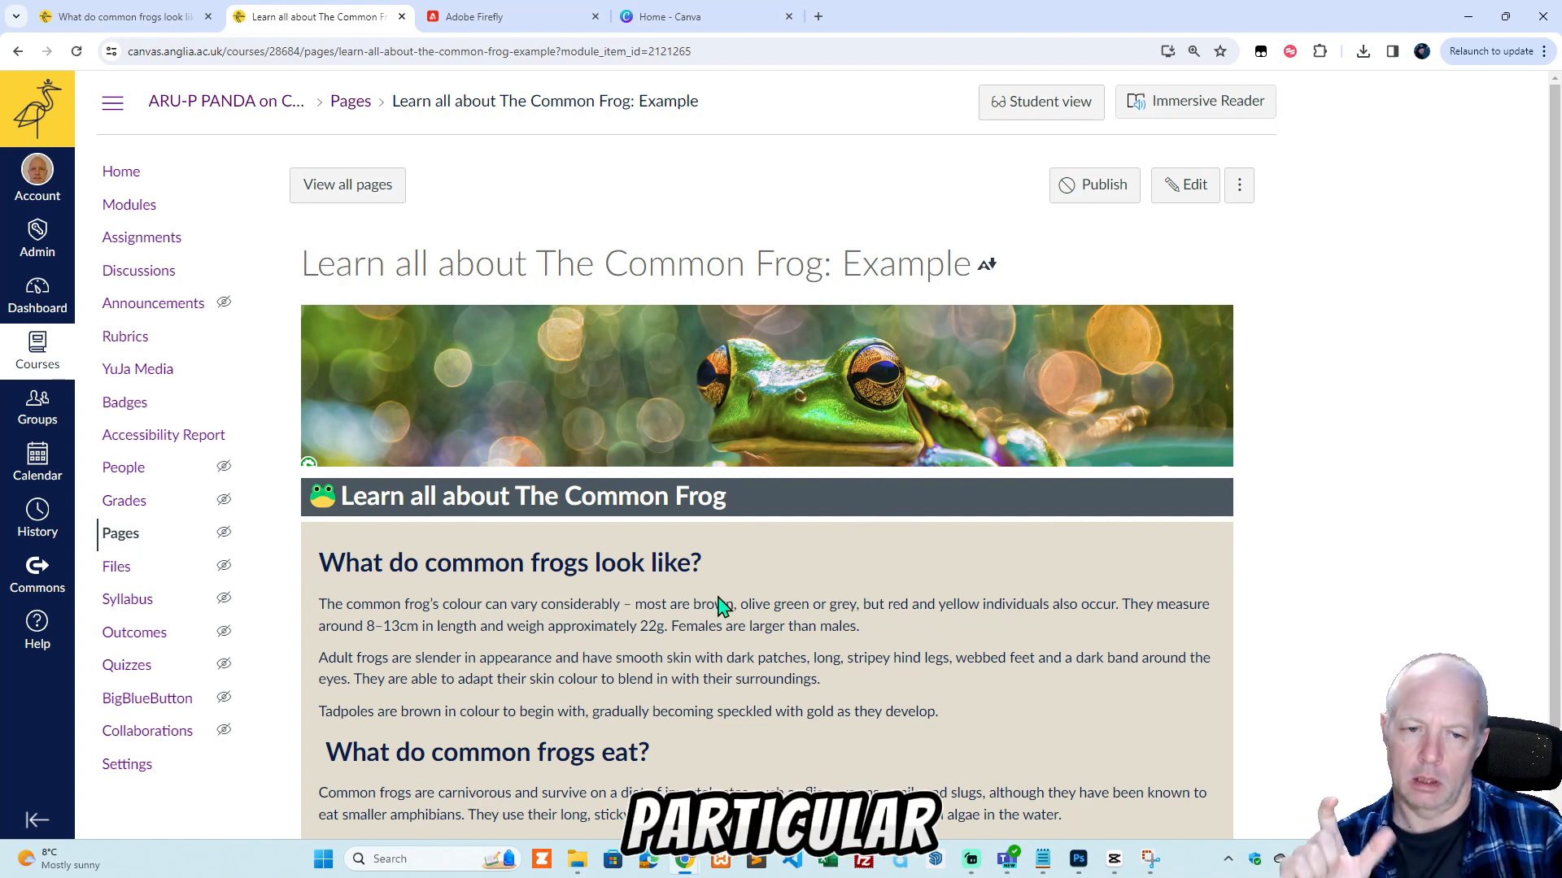
Copy the example page's HTML code from the banner image through the opening background-colour div, and cancel editing that page.
scroll(717, 602, down, 1)
scroll(716, 598, up, 1)
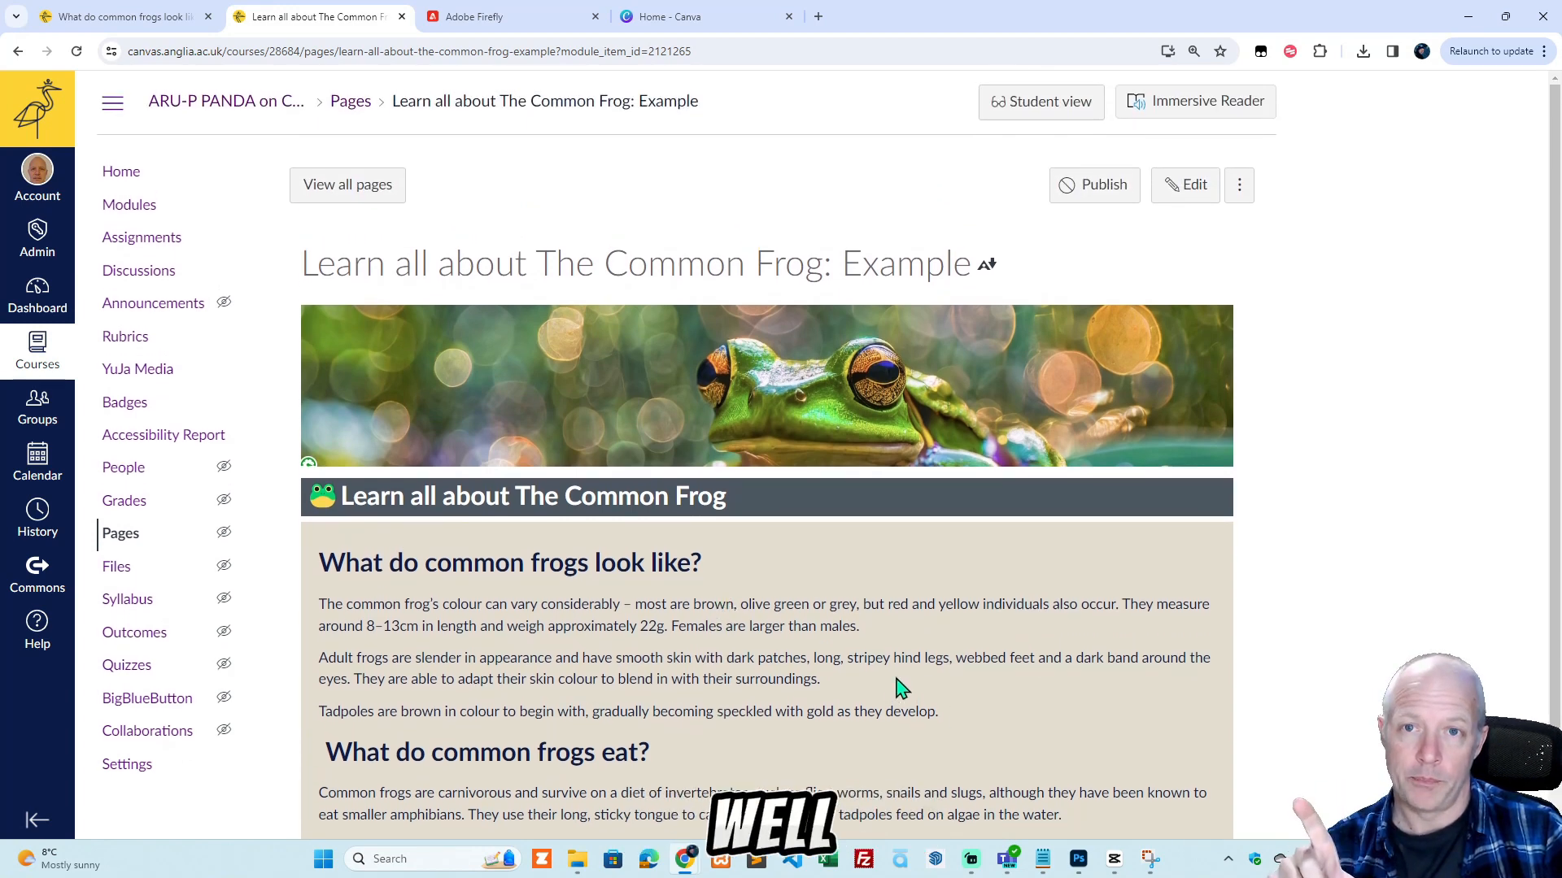
click(1183, 195)
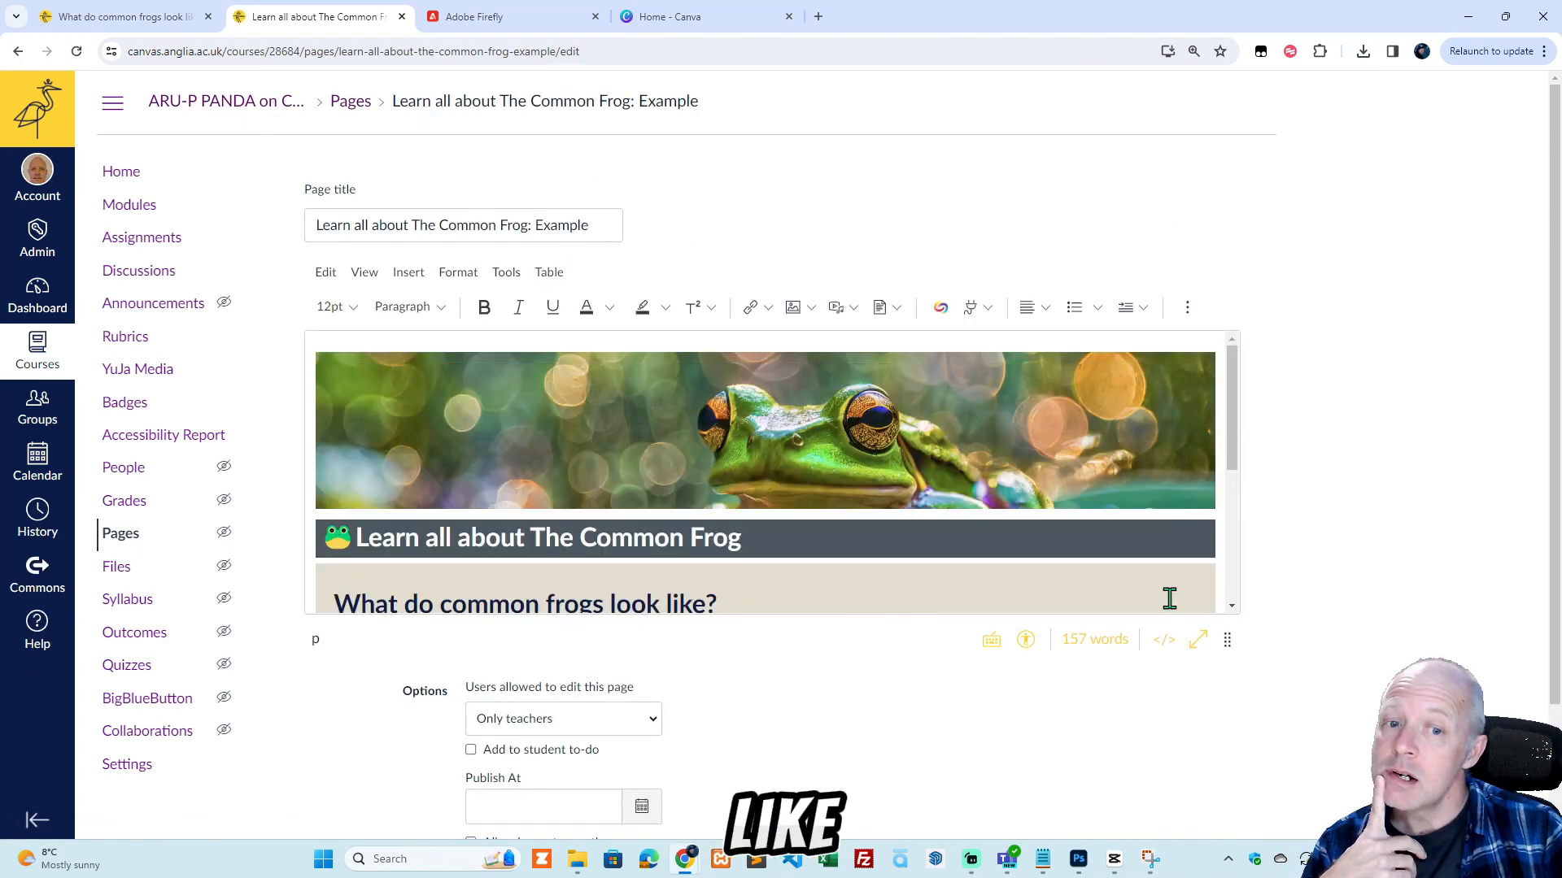
click(1164, 641)
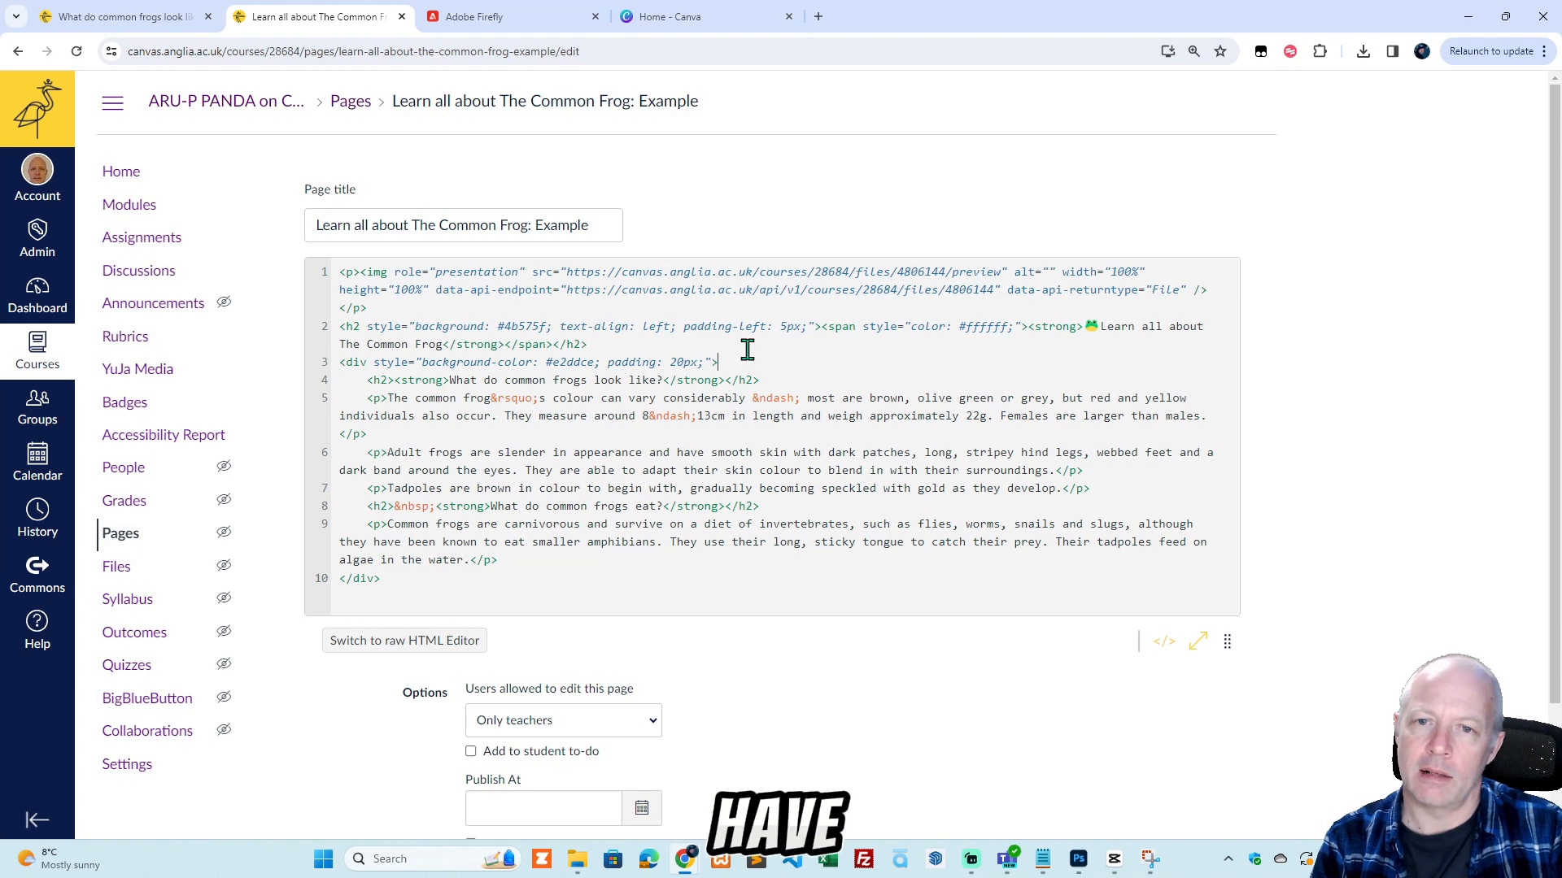
drag(736, 363, 334, 272)
key(ctrl+c)
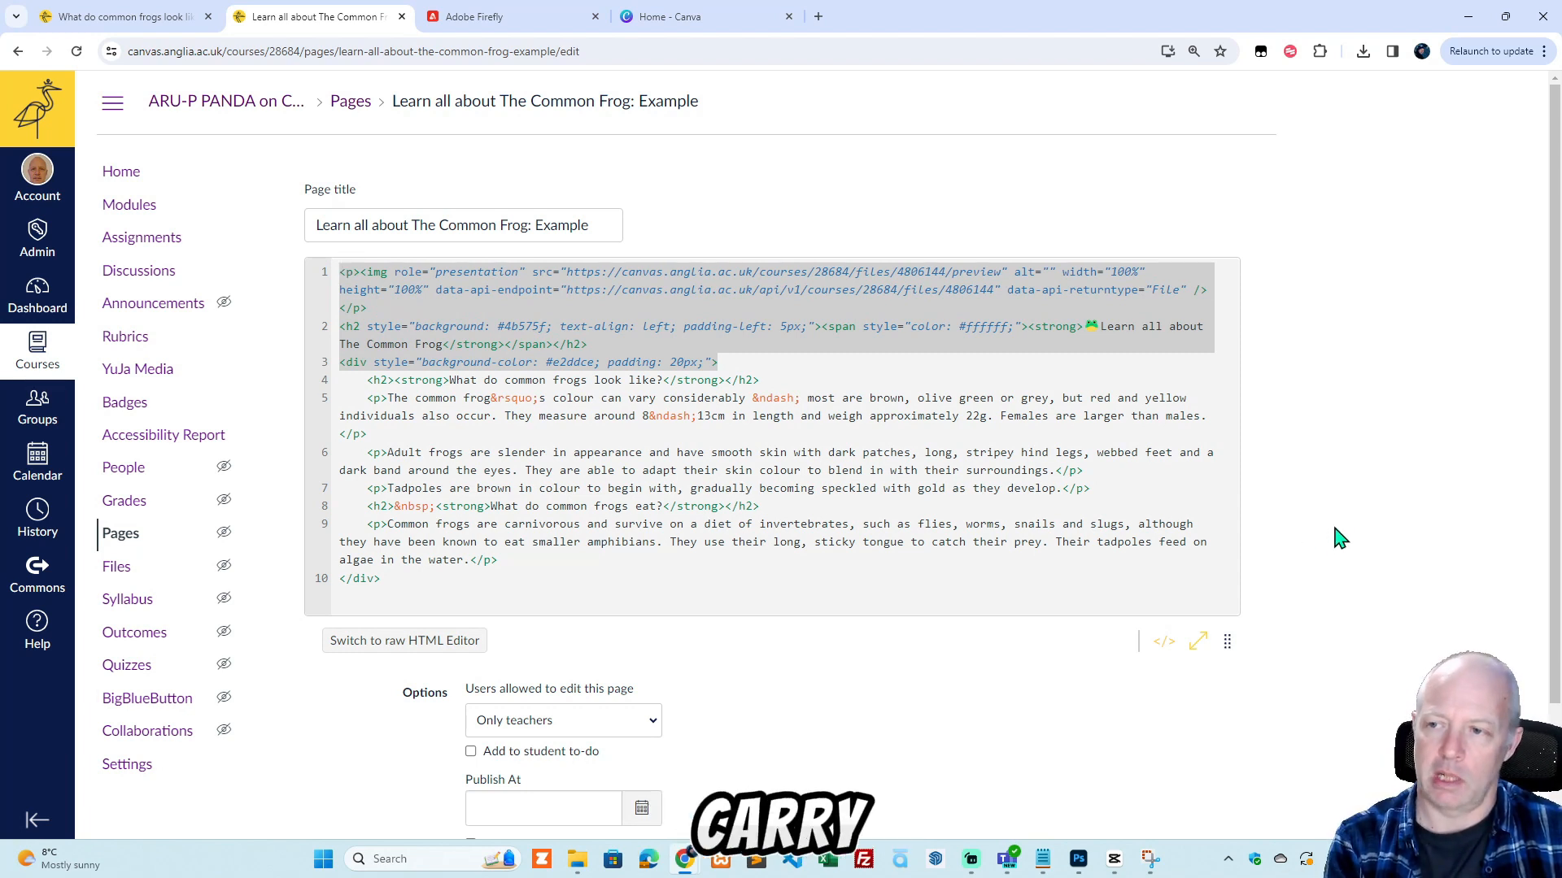
scroll(1340, 529, down, 2)
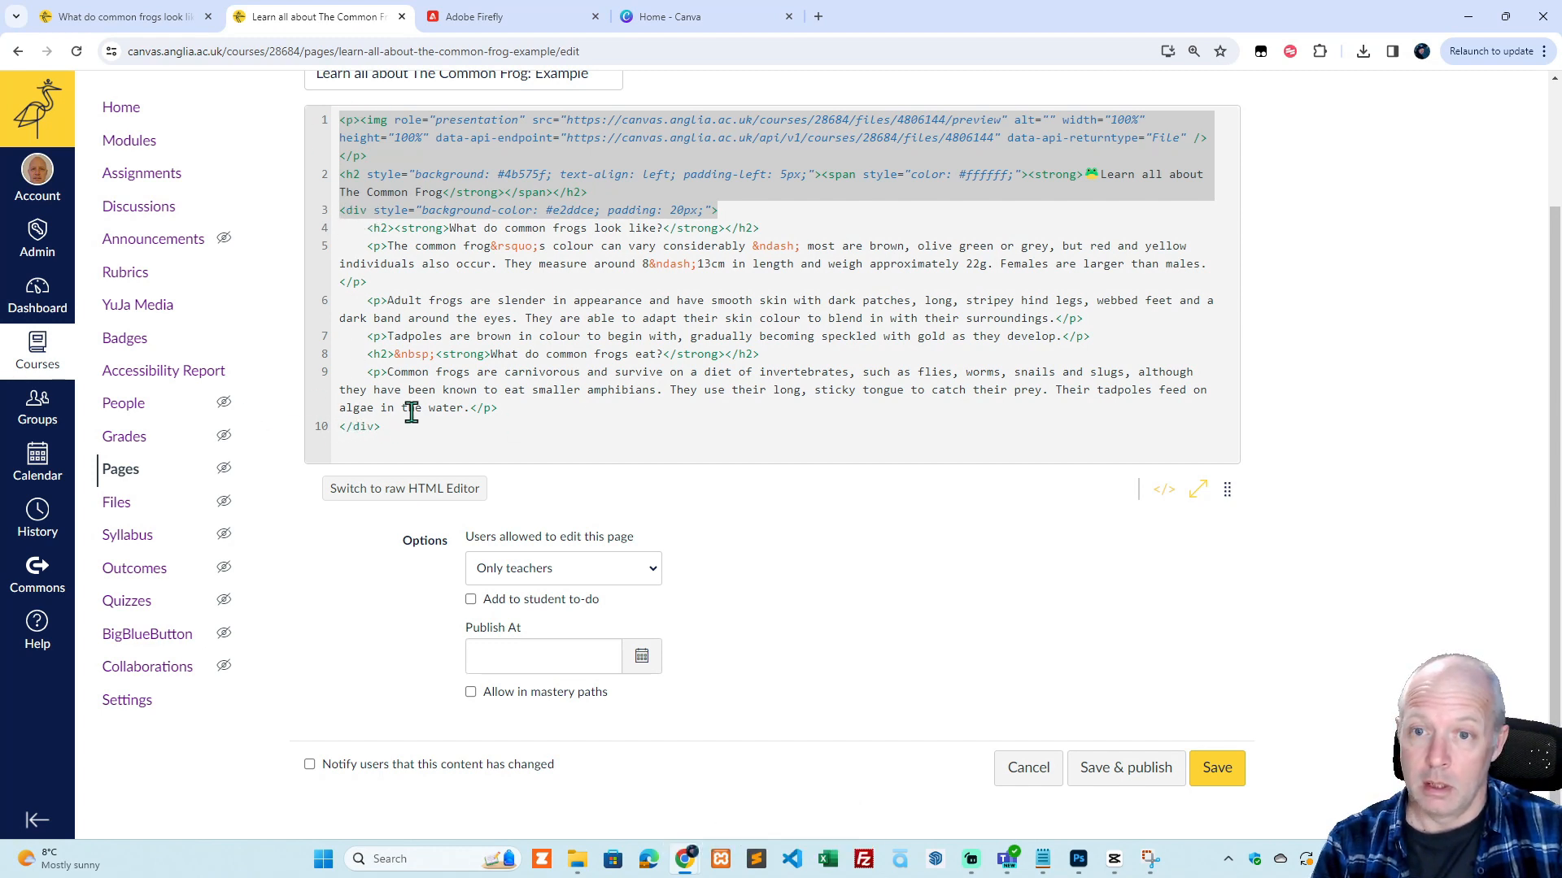
scroll(411, 413, up, 1)
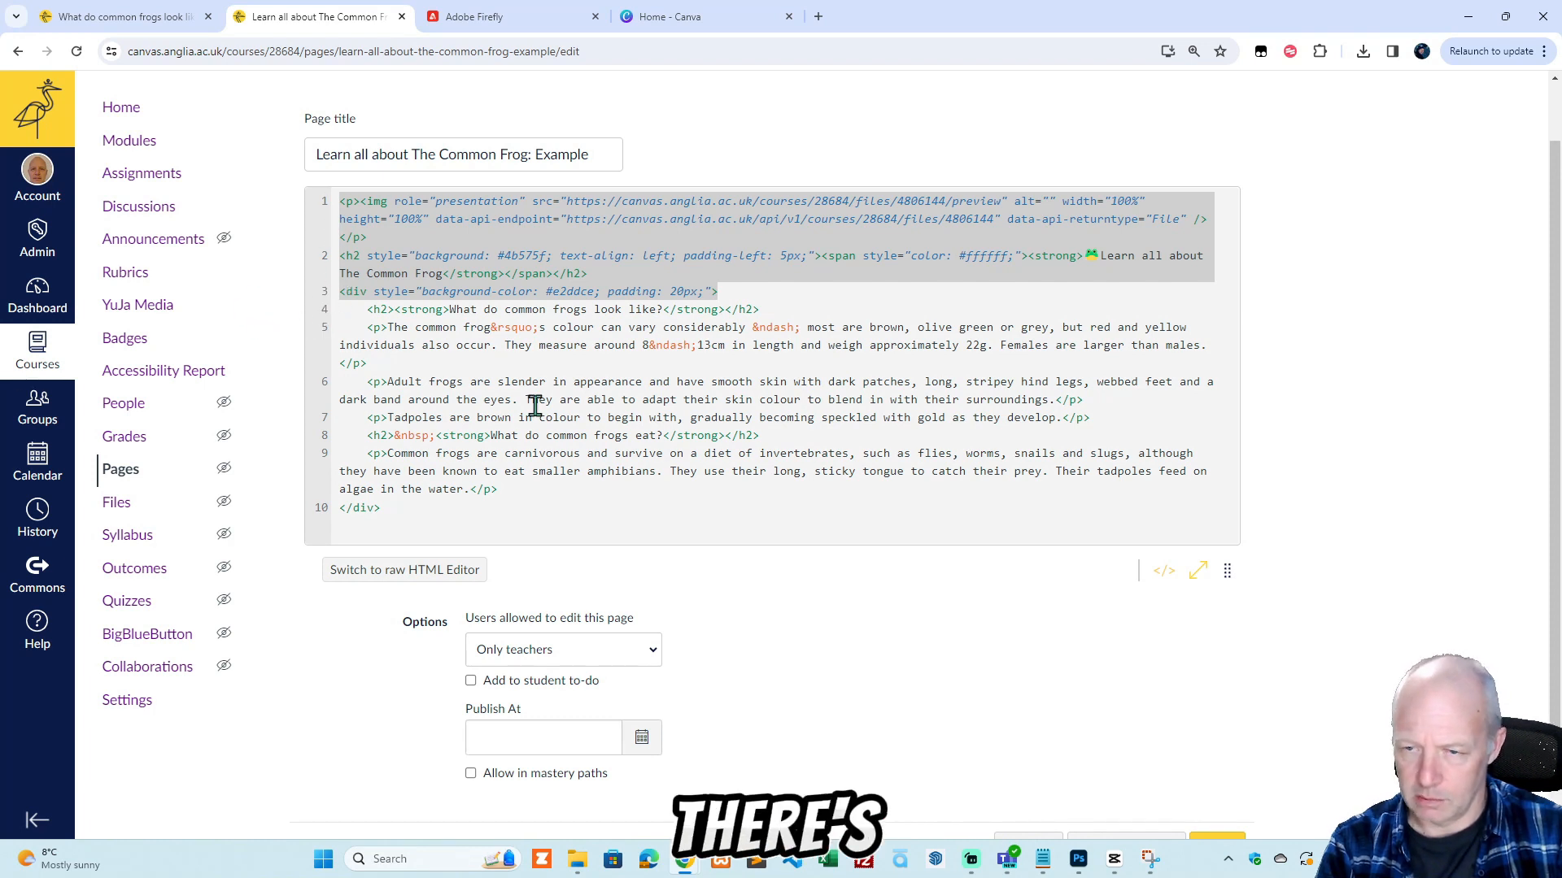
scroll(703, 419, down, 1)
scroll(703, 419, down, 2)
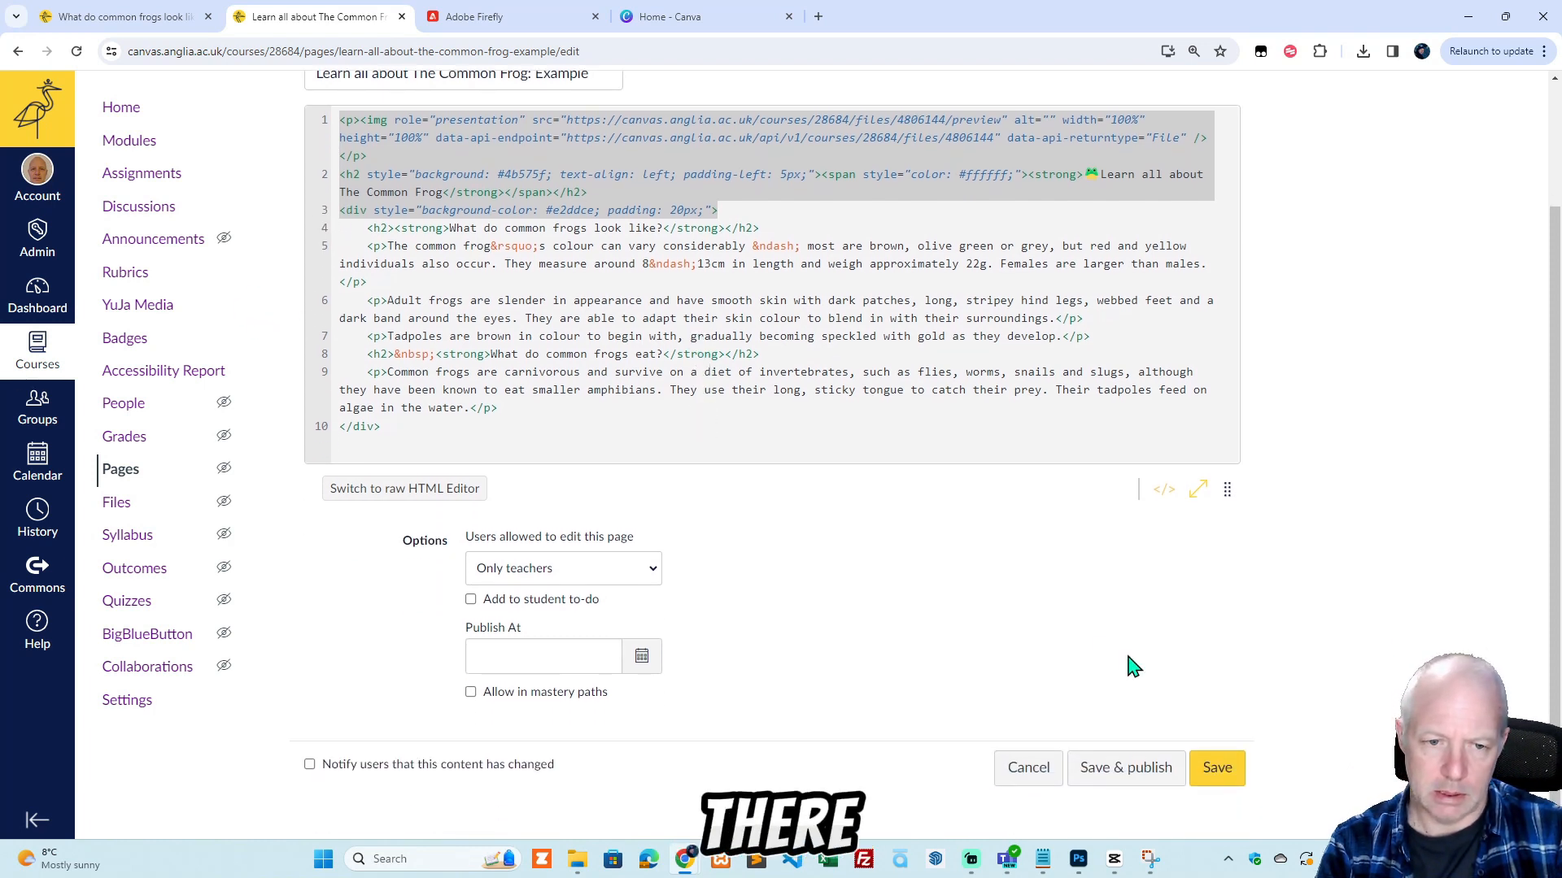
click(1041, 767)
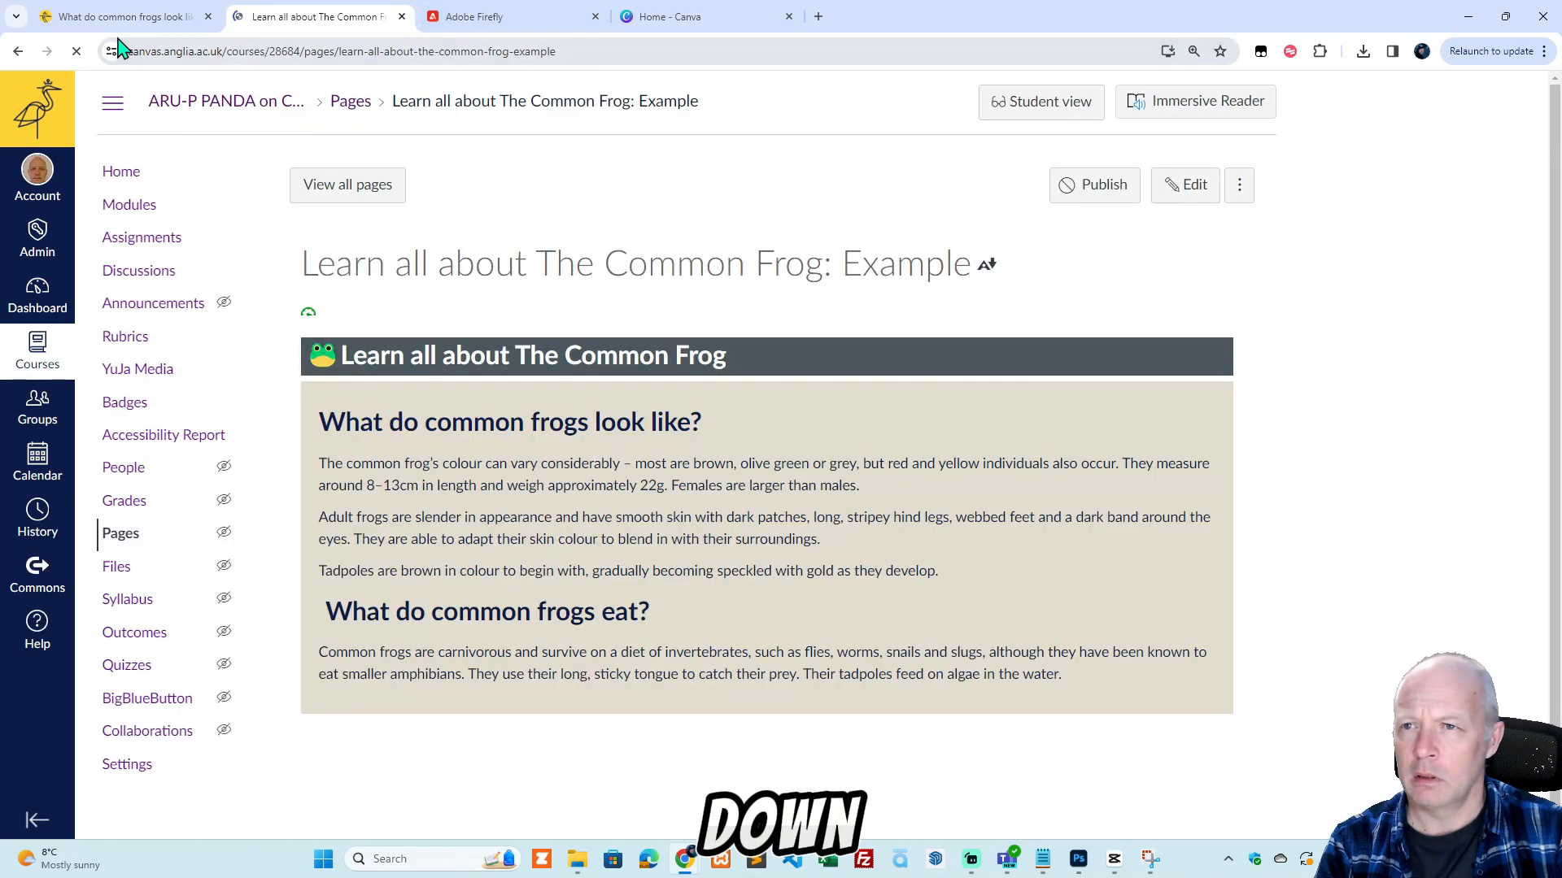
In the HTML of the "What do common frogs look like?" page, replace the banner image line with the copied code and add a closing </div>.
click(124, 16)
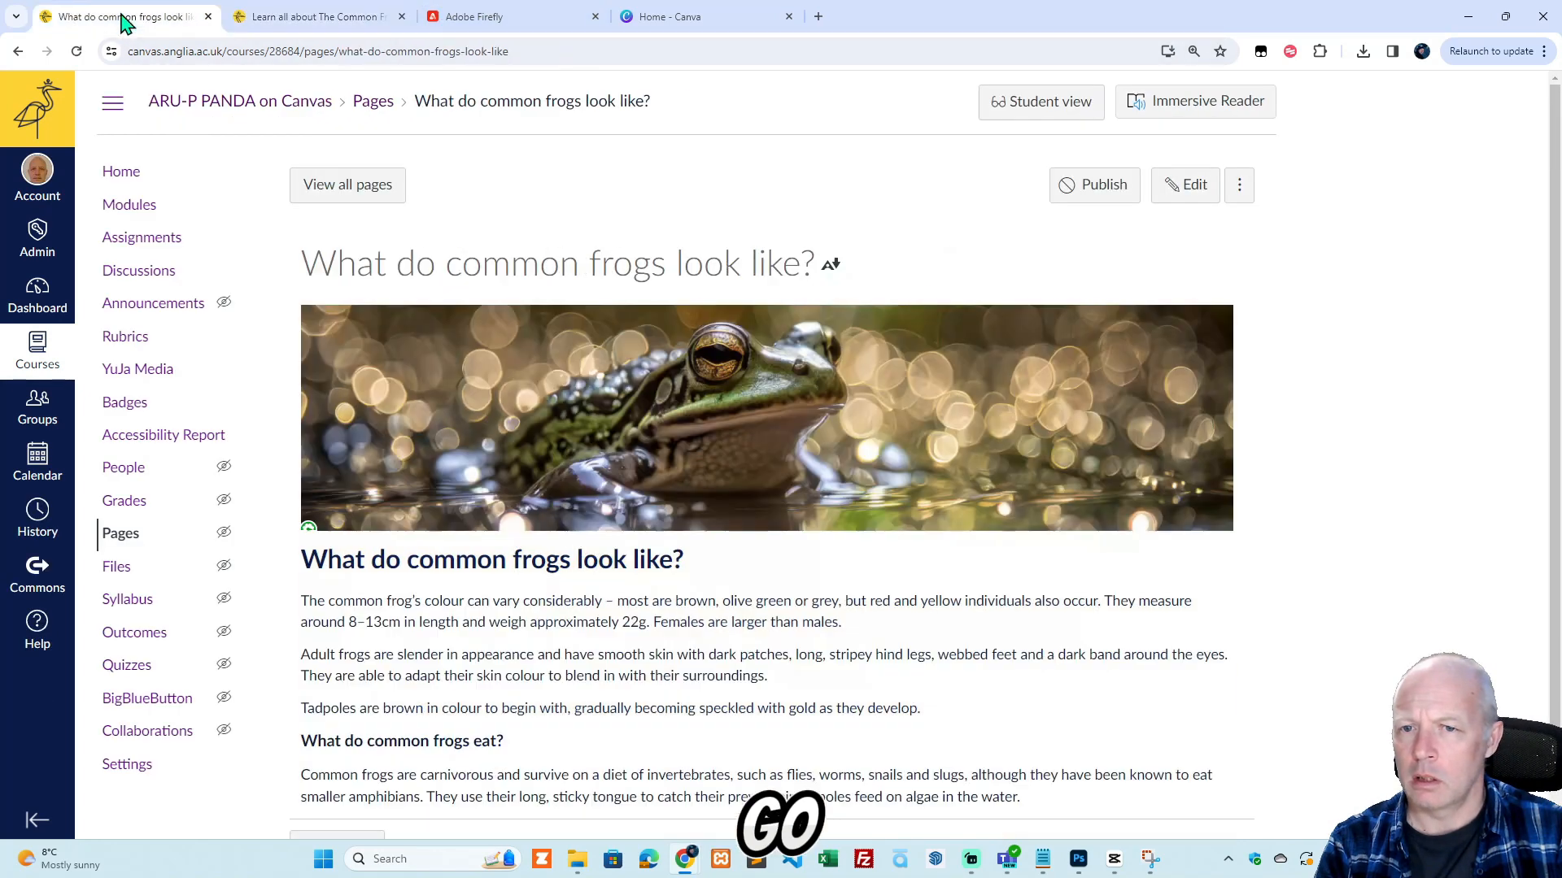
click(1196, 189)
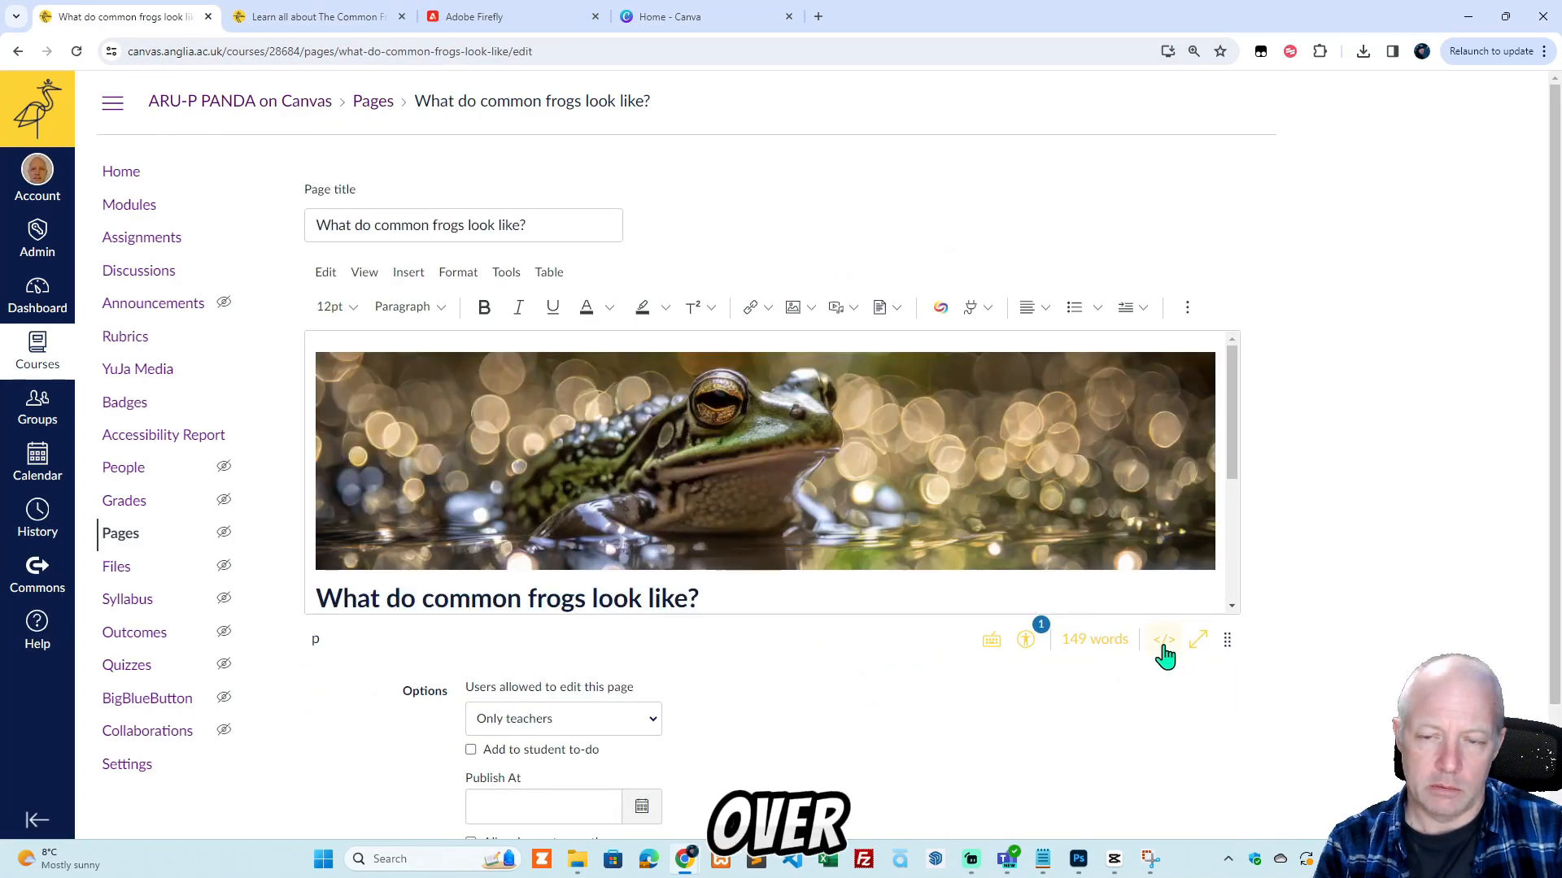
click(1162, 645)
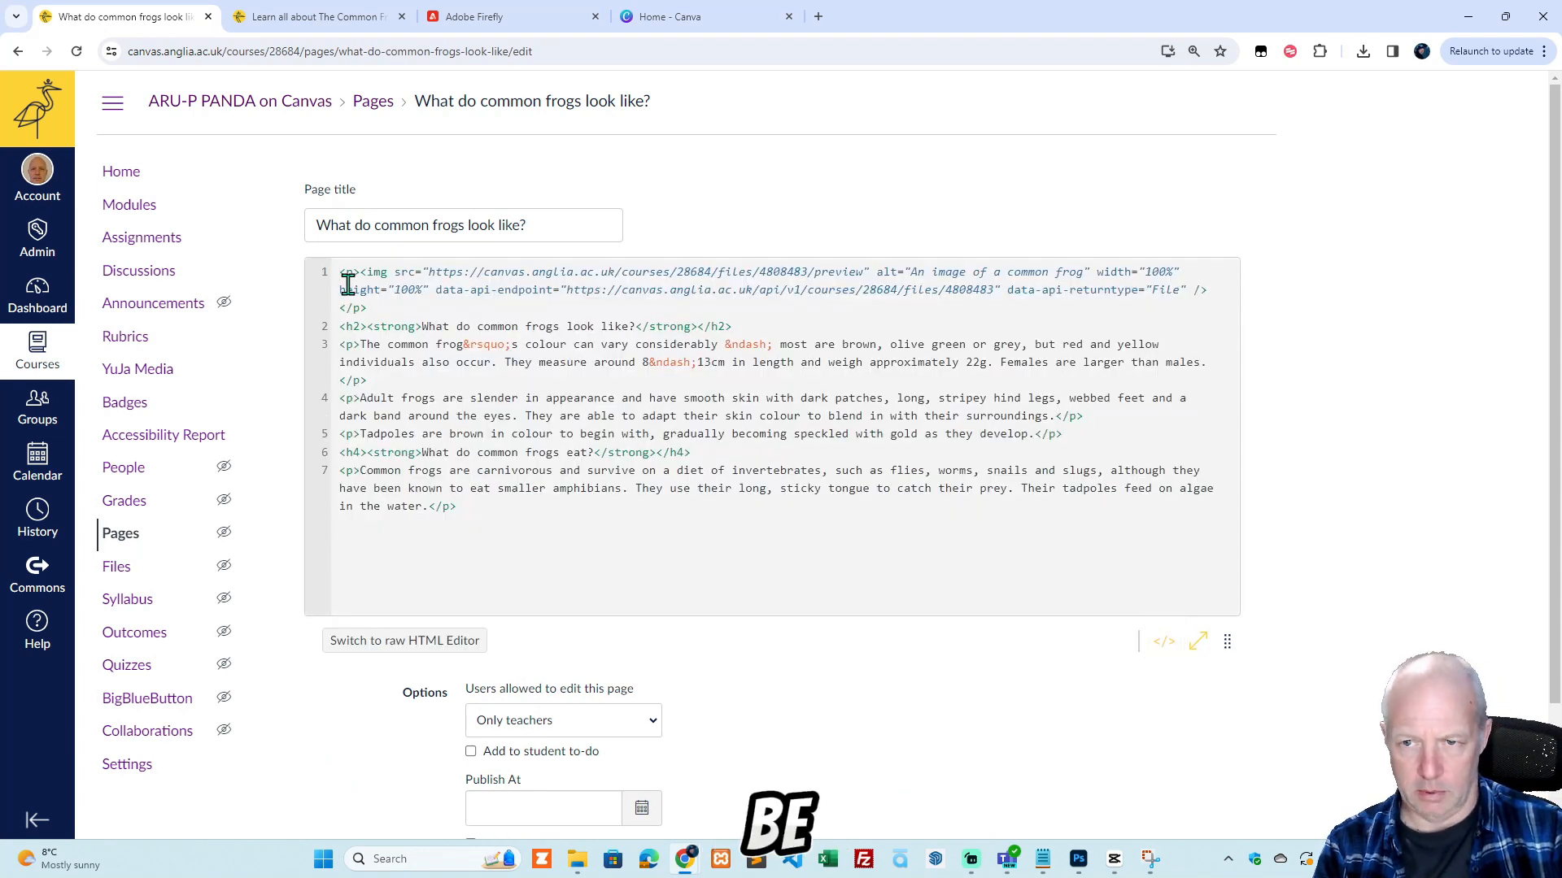
click(333, 277)
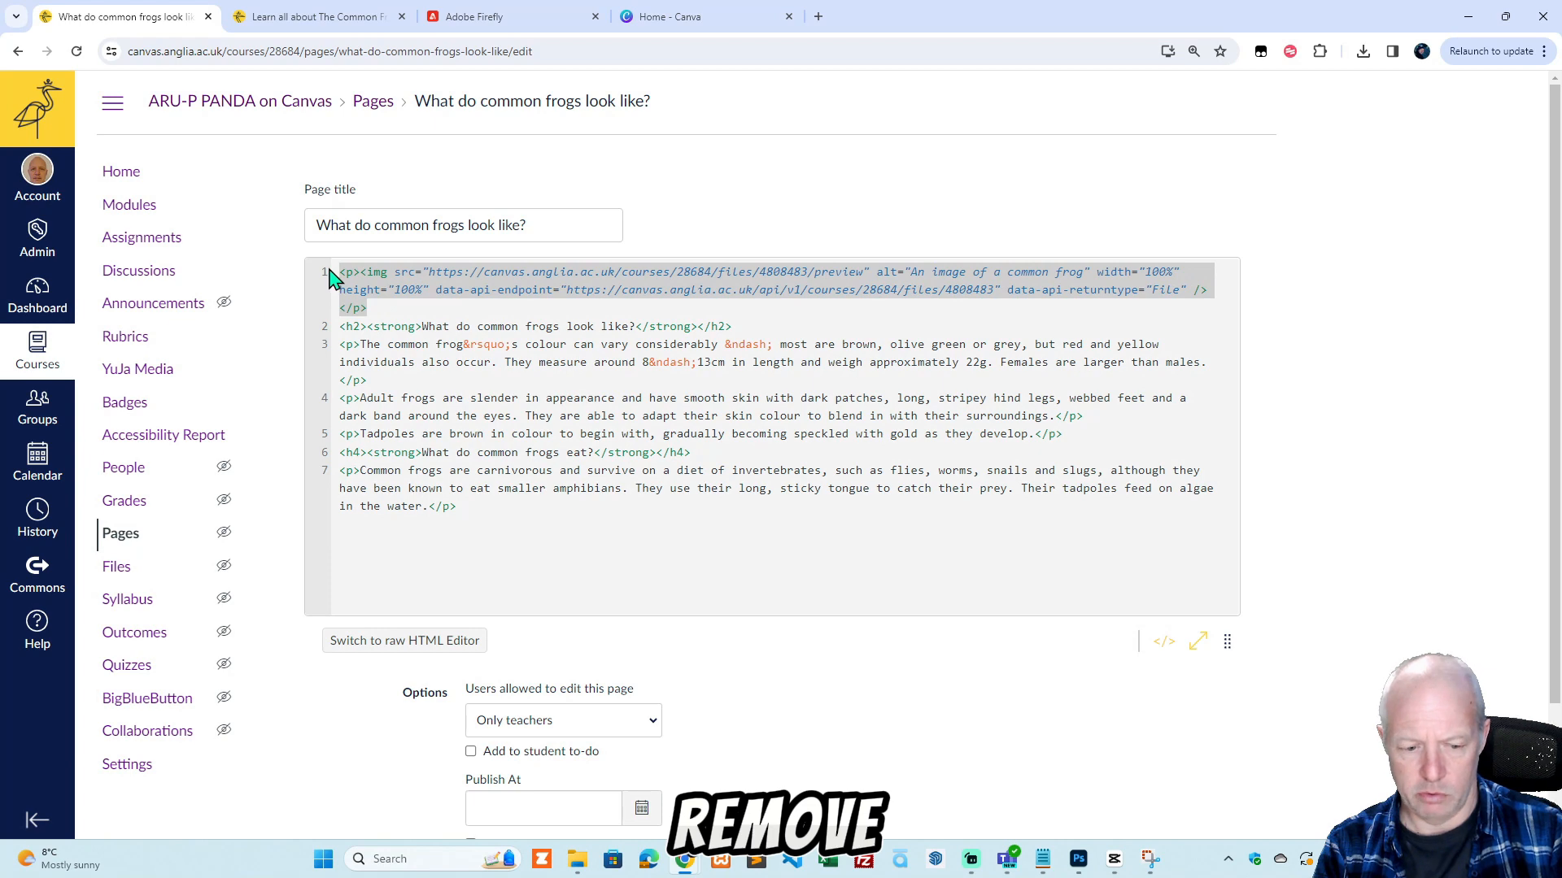
key(Delete)
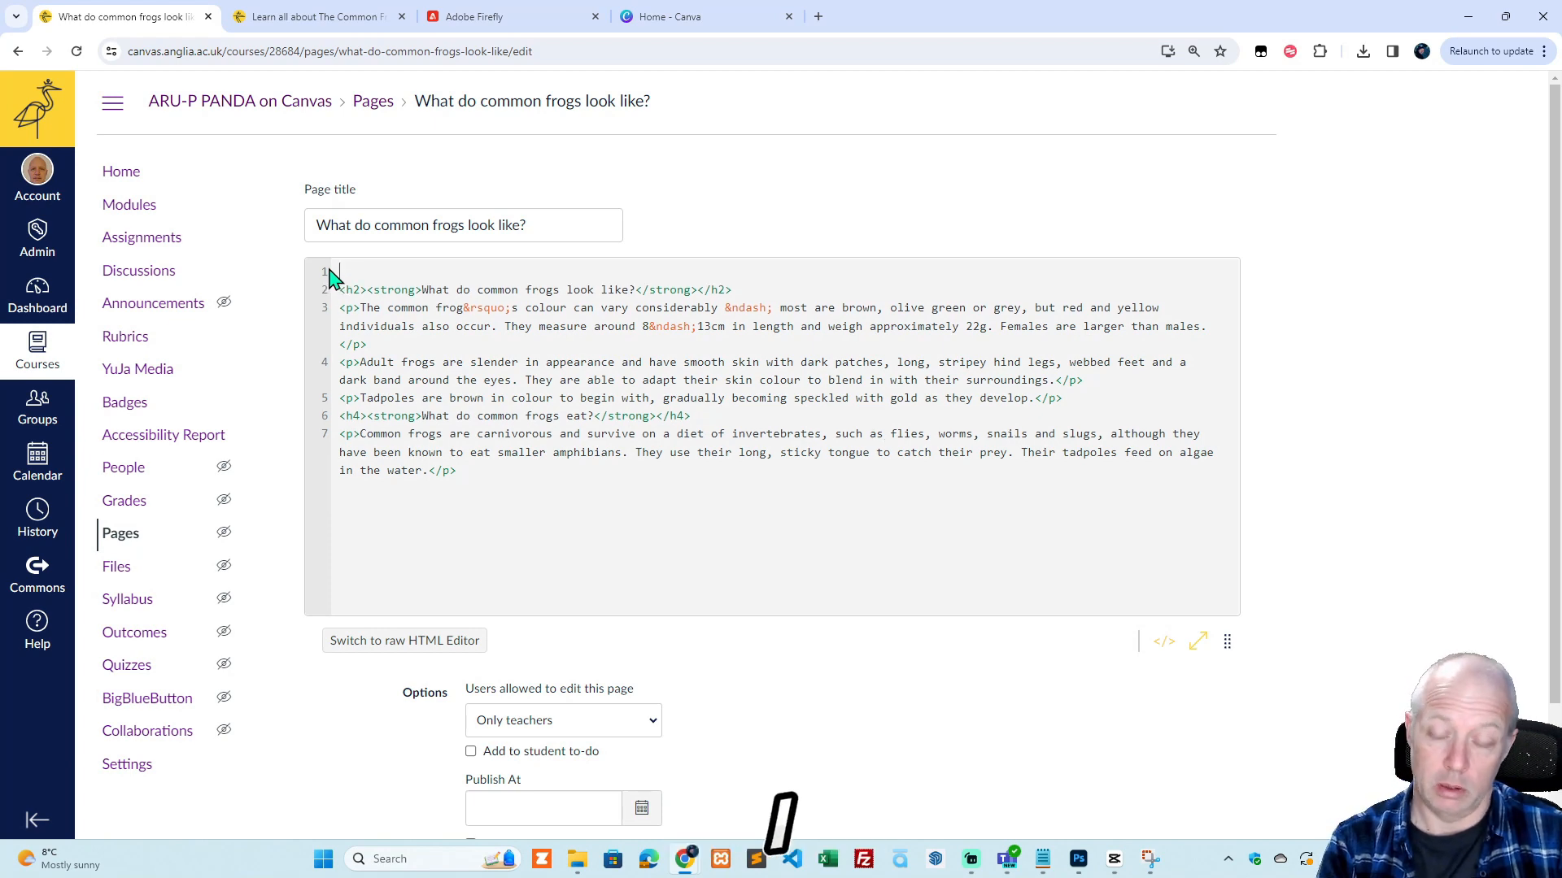
key(ctrl+v)
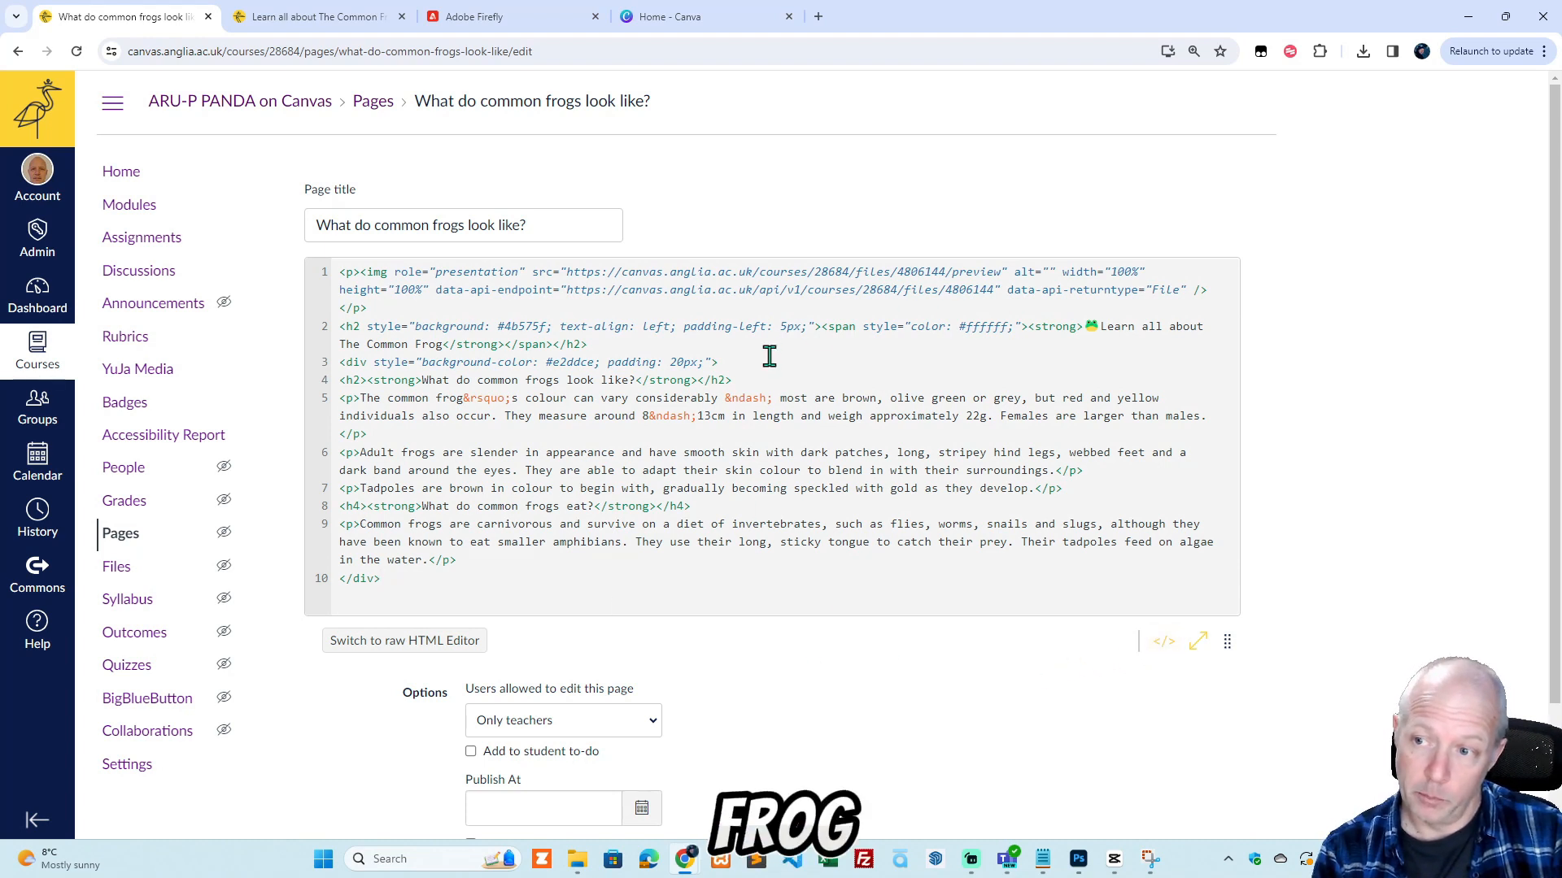
click(1163, 642)
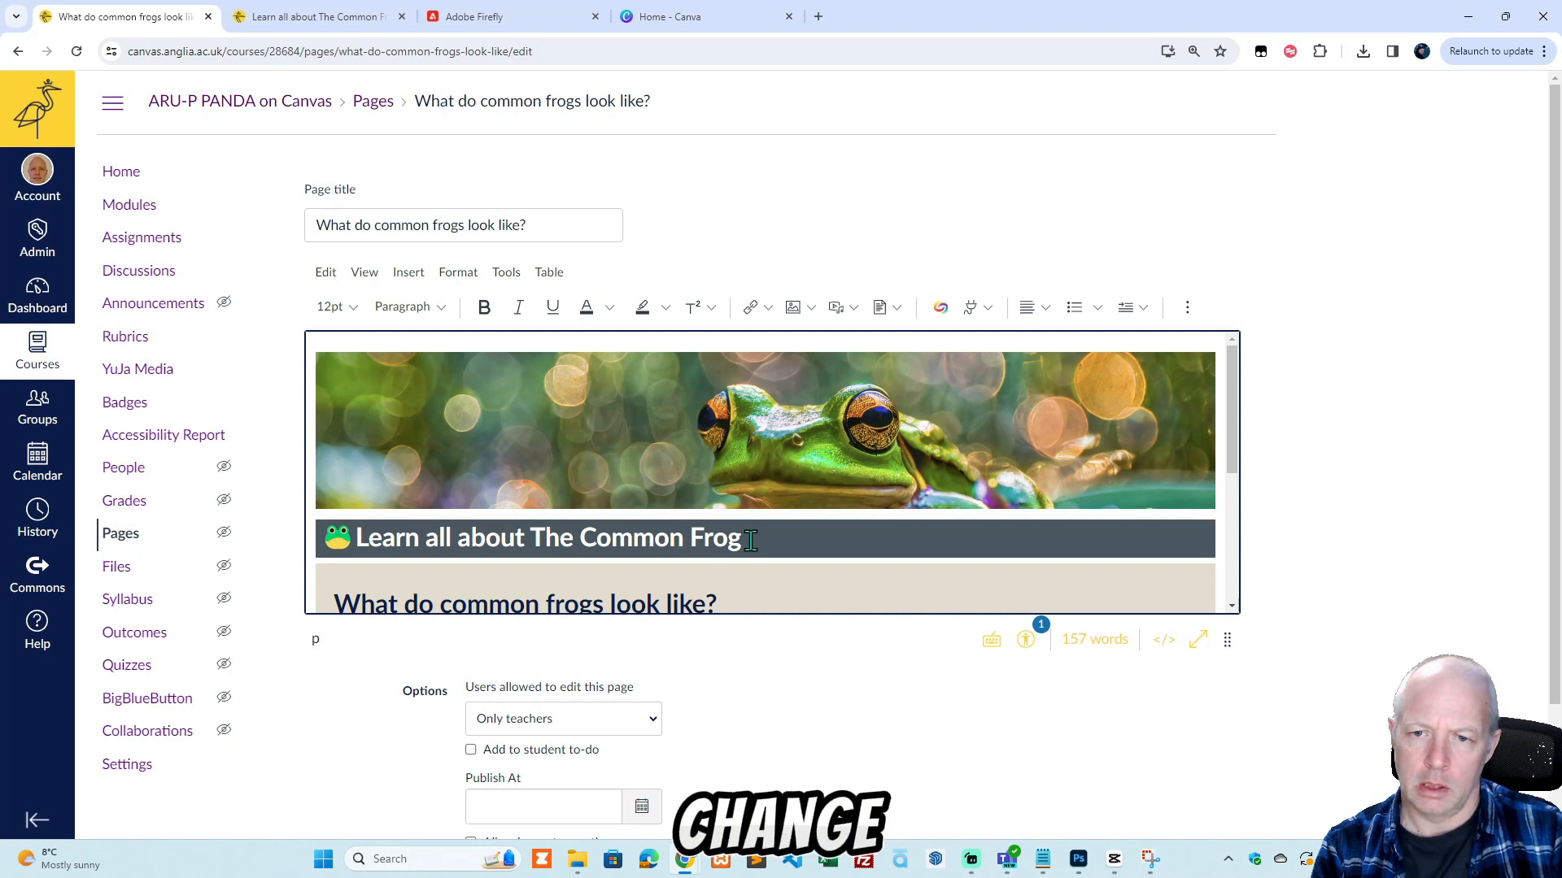
Replace the heading text after the frog emoji in the dark bar with "What do common frogs look like?".
scroll(749, 540, down, 1)
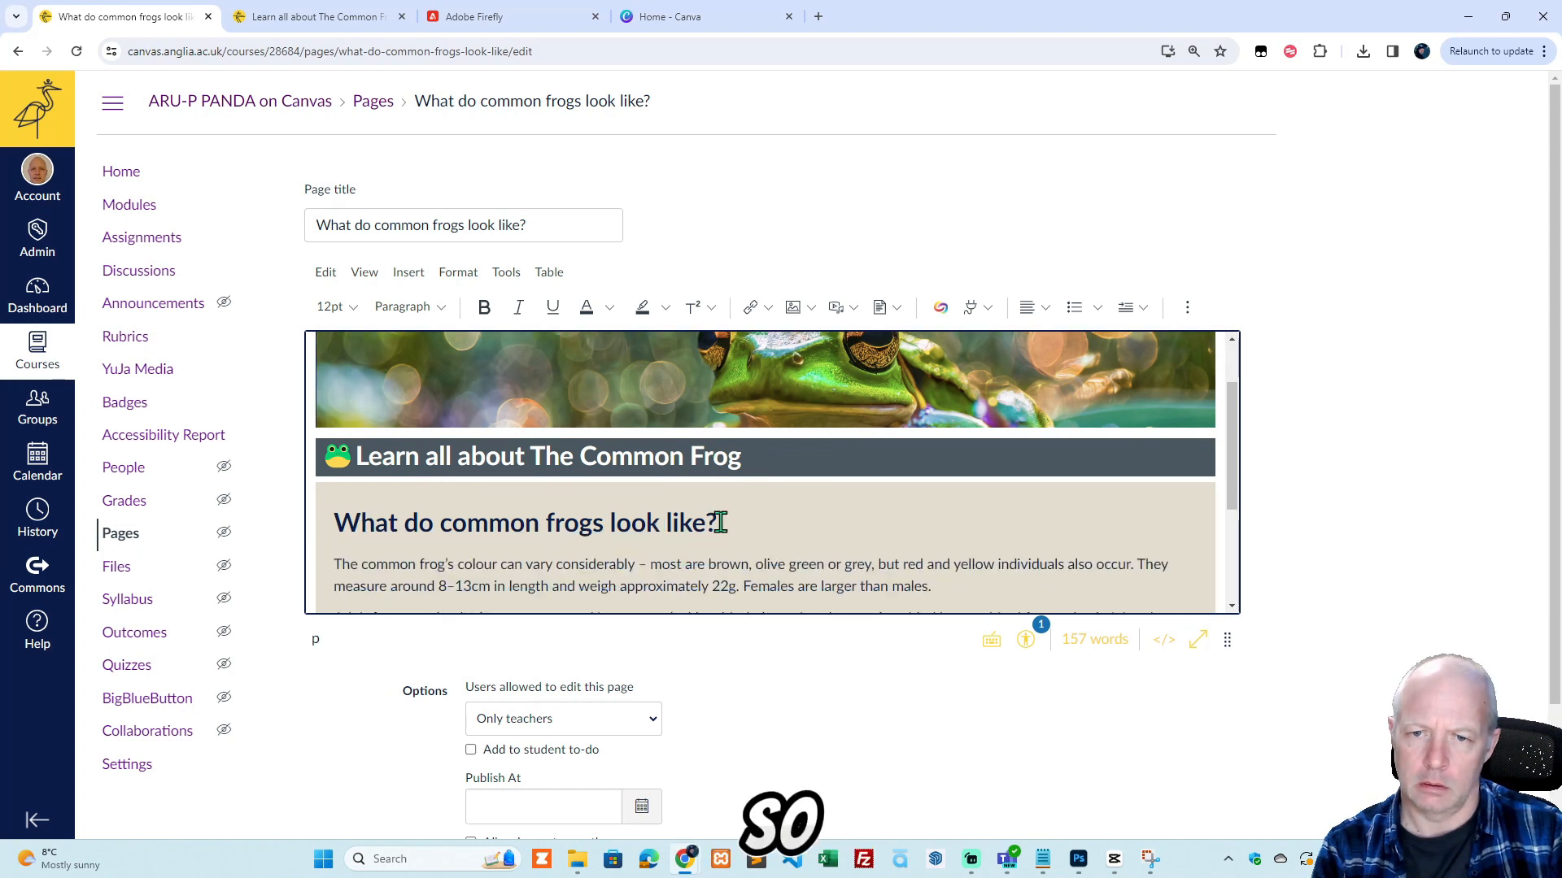
drag(720, 523, 357, 523)
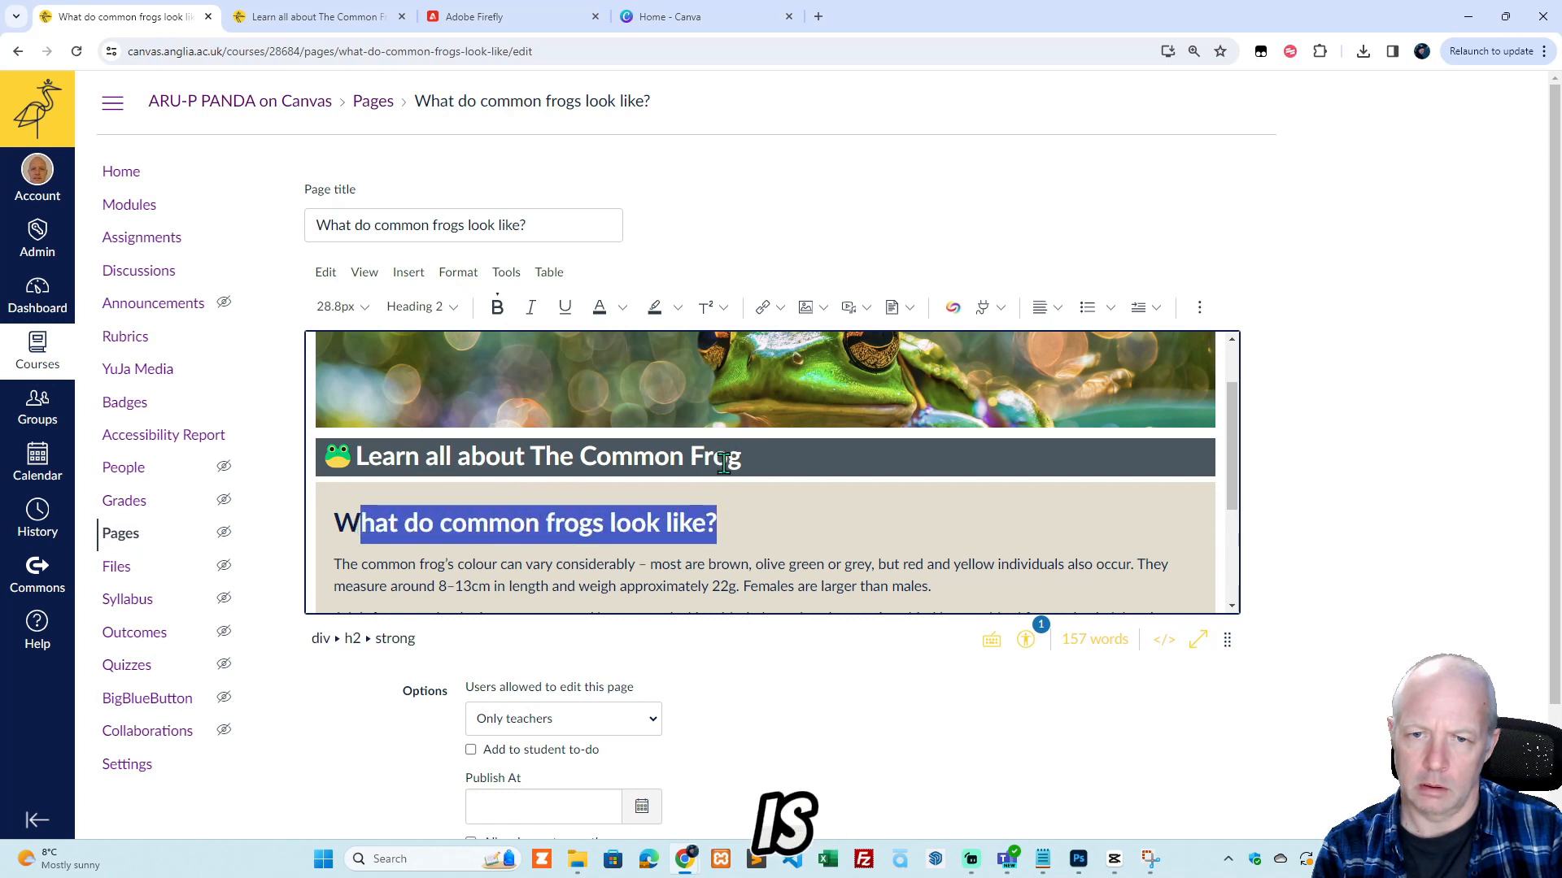
drag(752, 458, 355, 461)
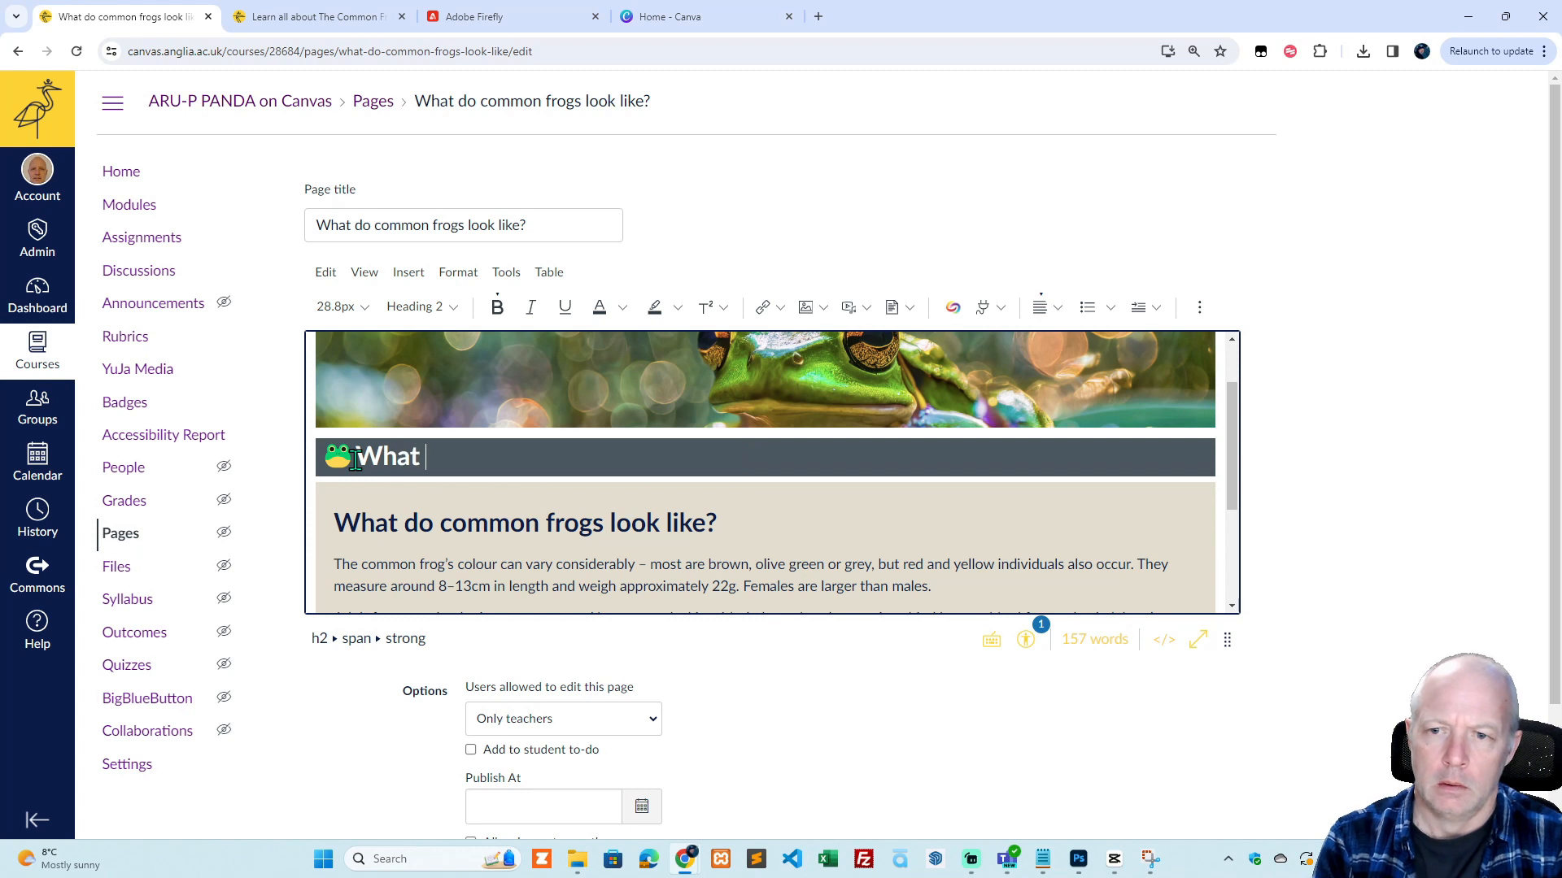
text(co)
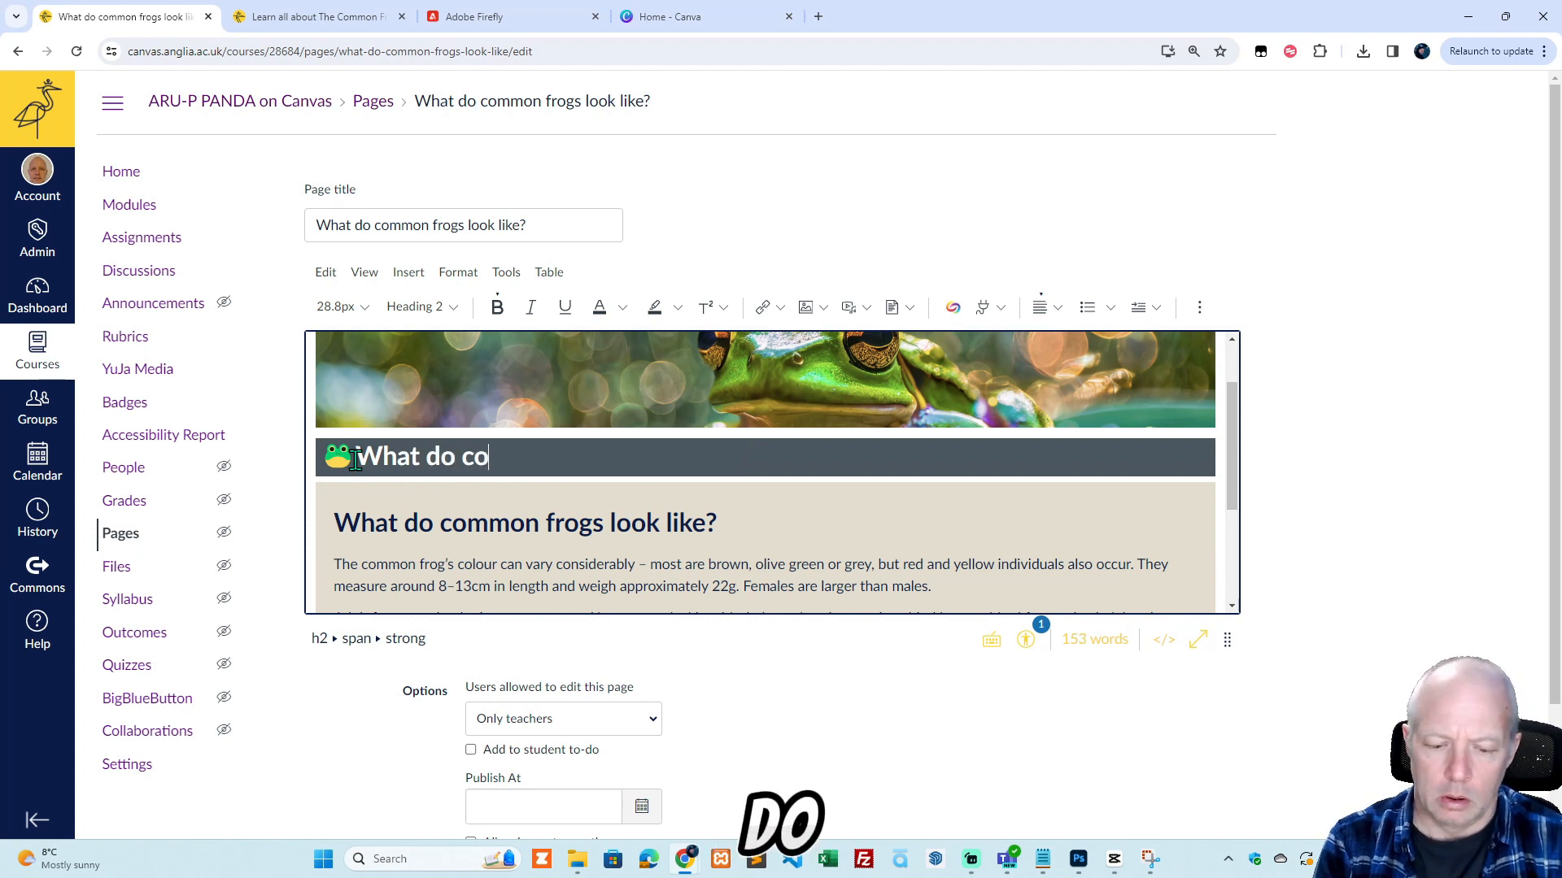
text(mmoin fr)
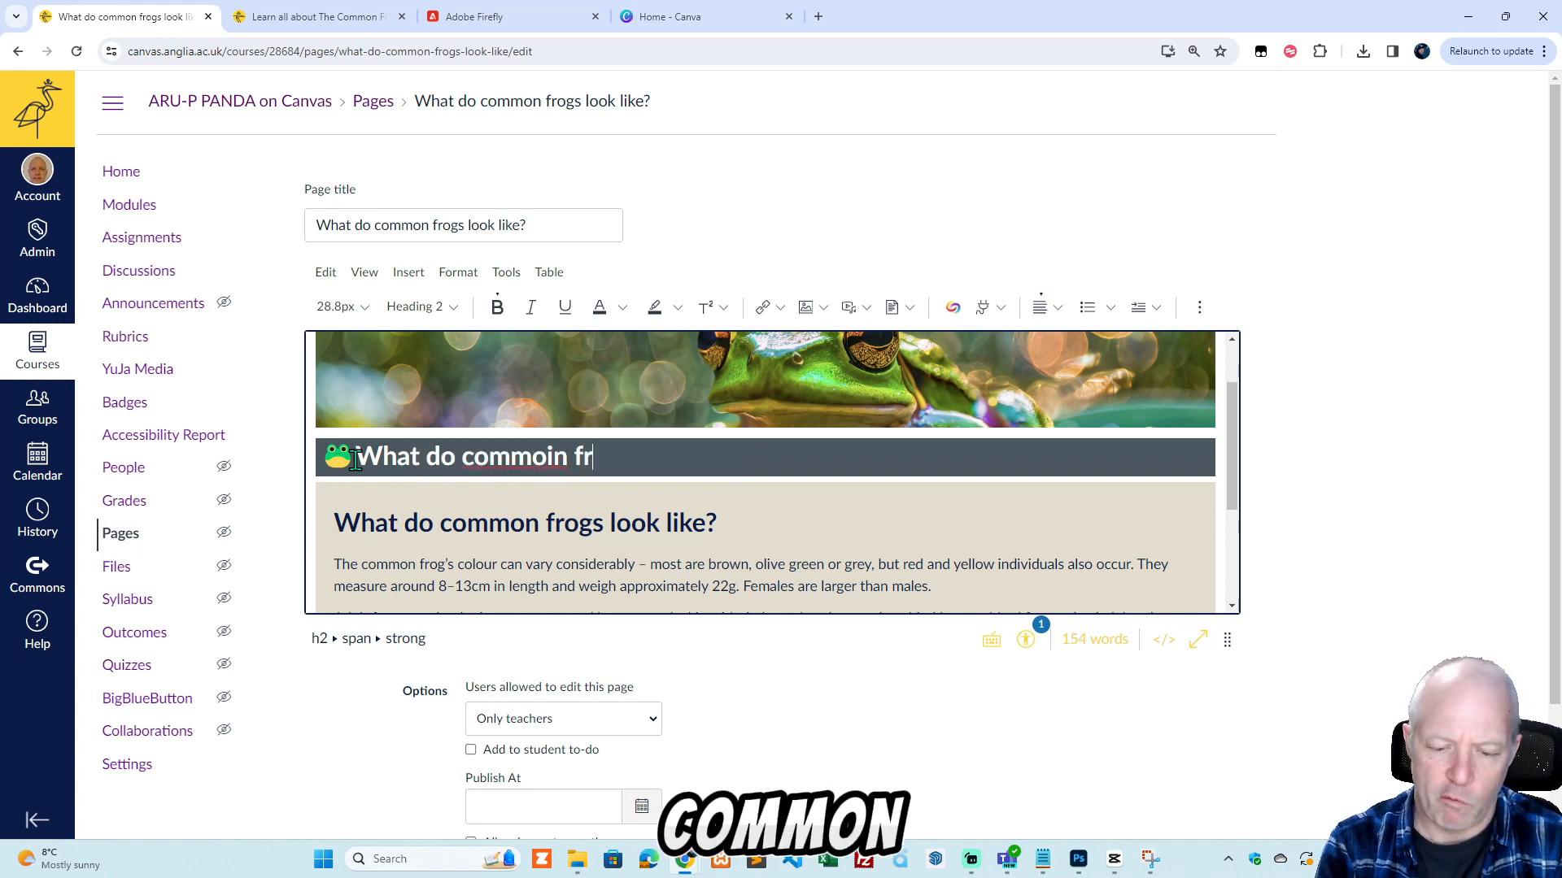
text(ogs look)
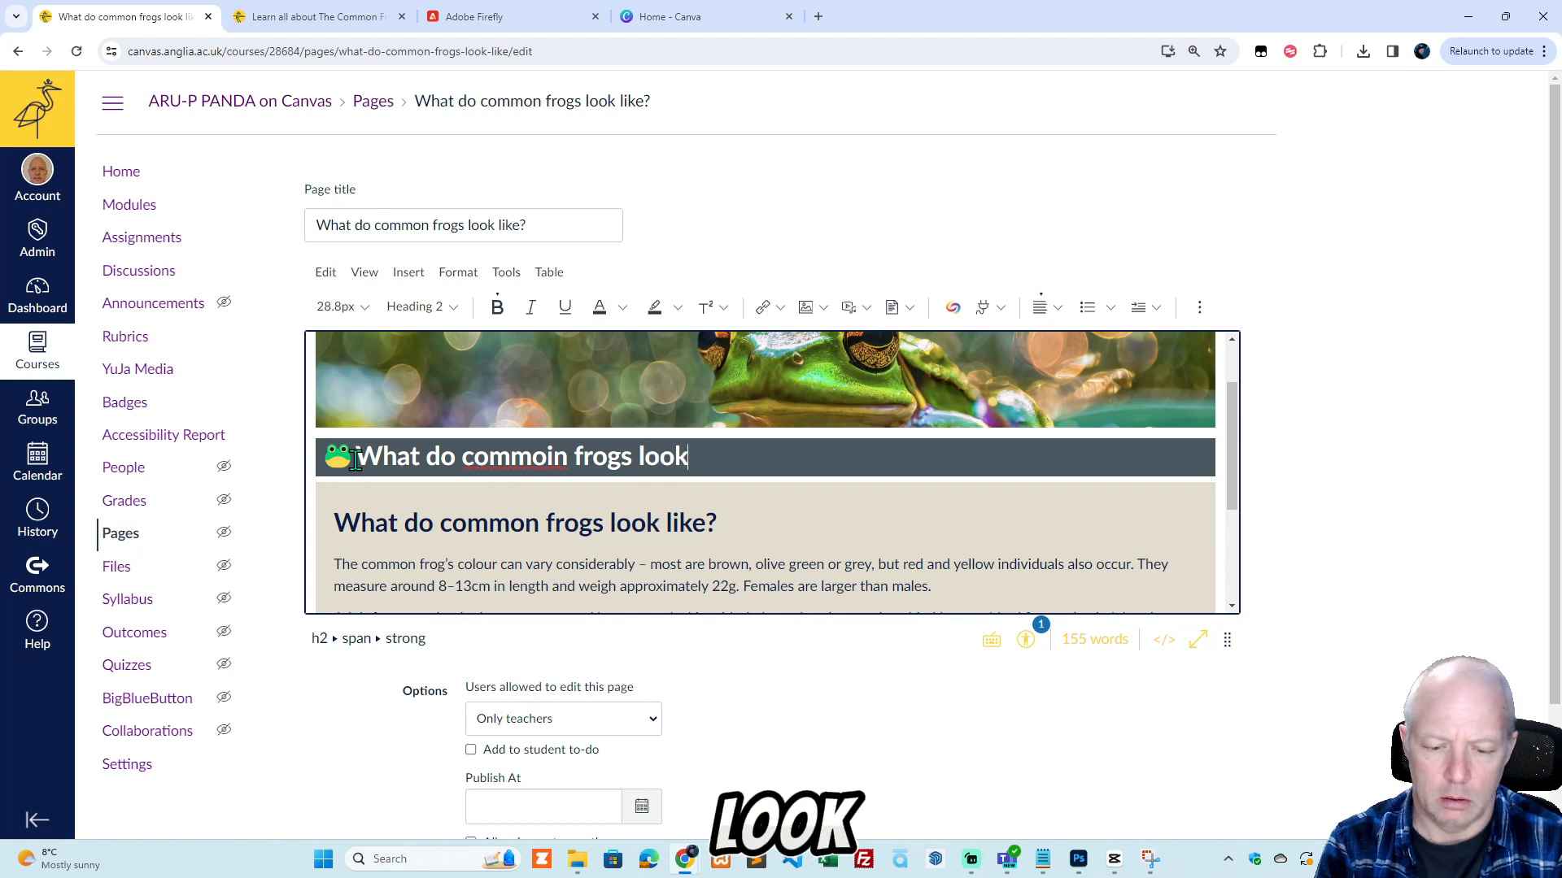
text( like?)
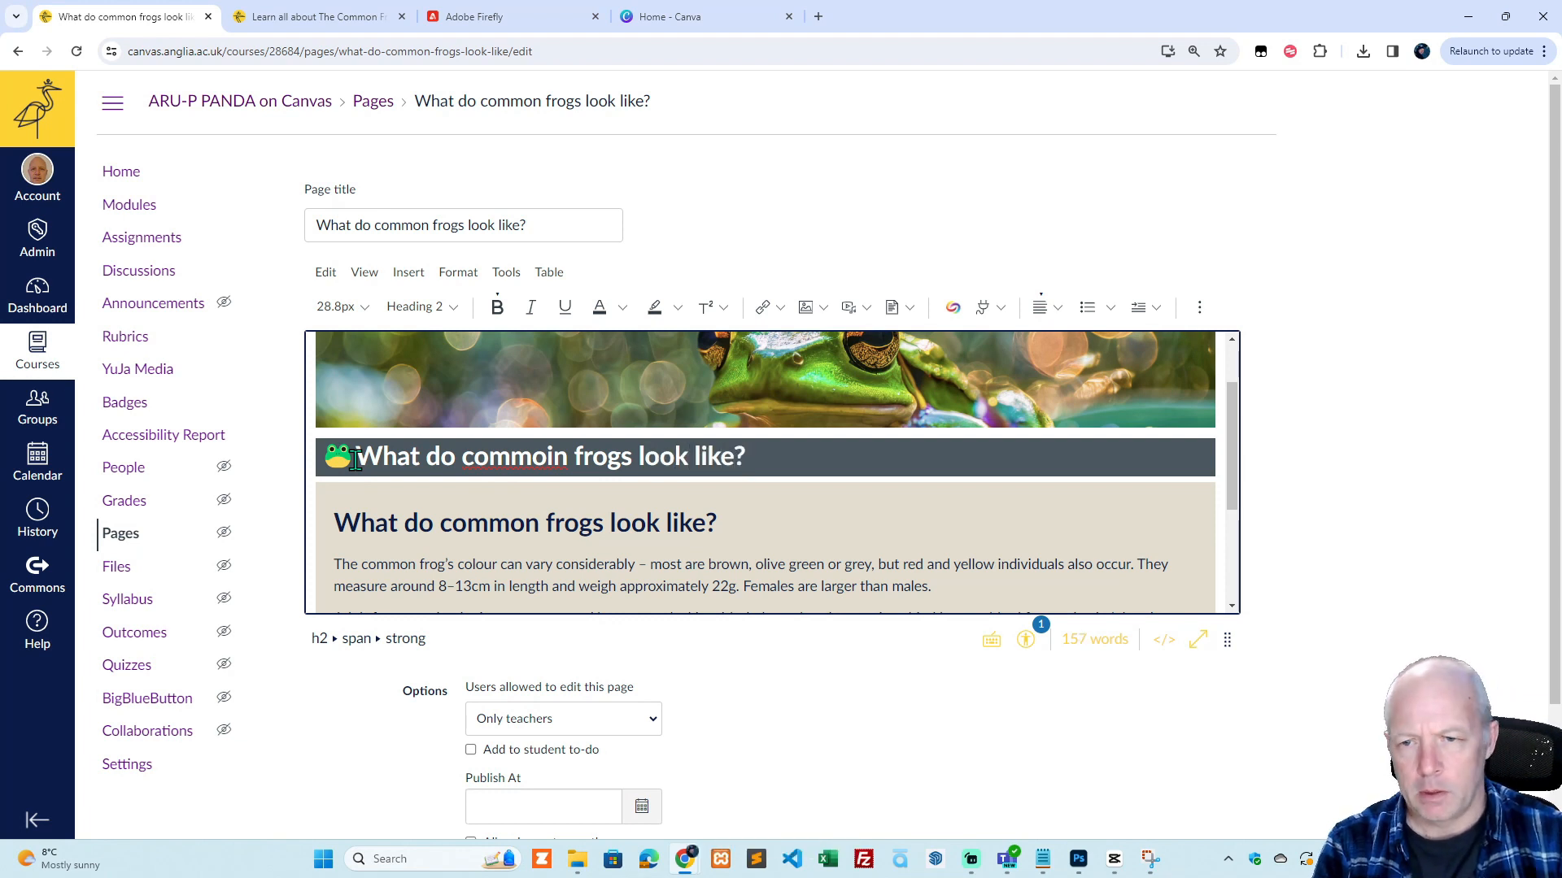
click(554, 457)
key(BackSpace)
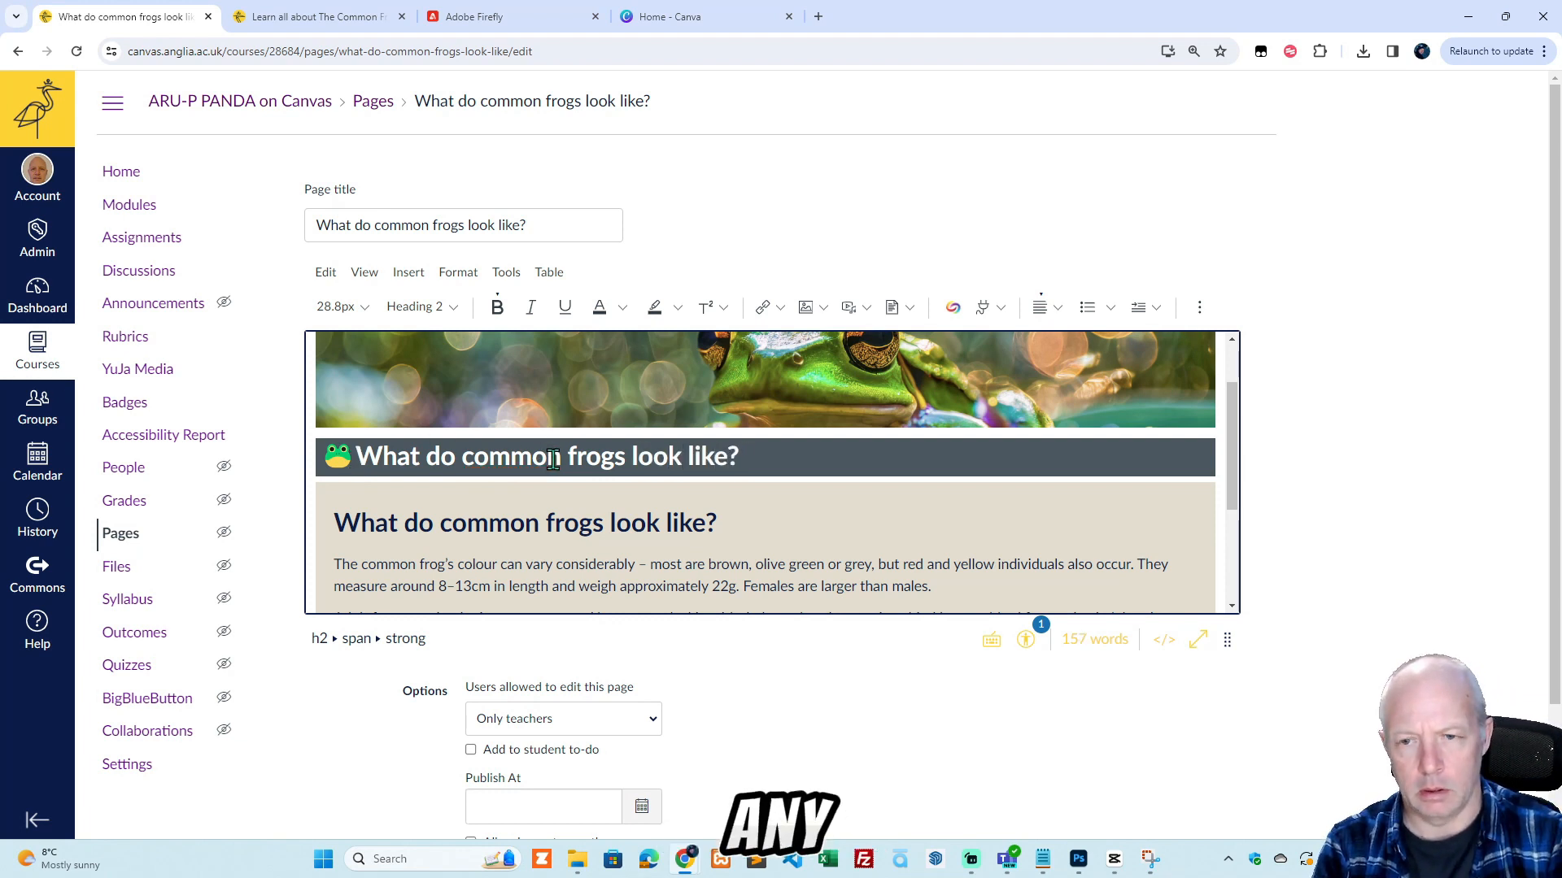
Delete the frog emoji from the dark heading bar and insert a new one by searching the emoji picker for "frog".
click(354, 455)
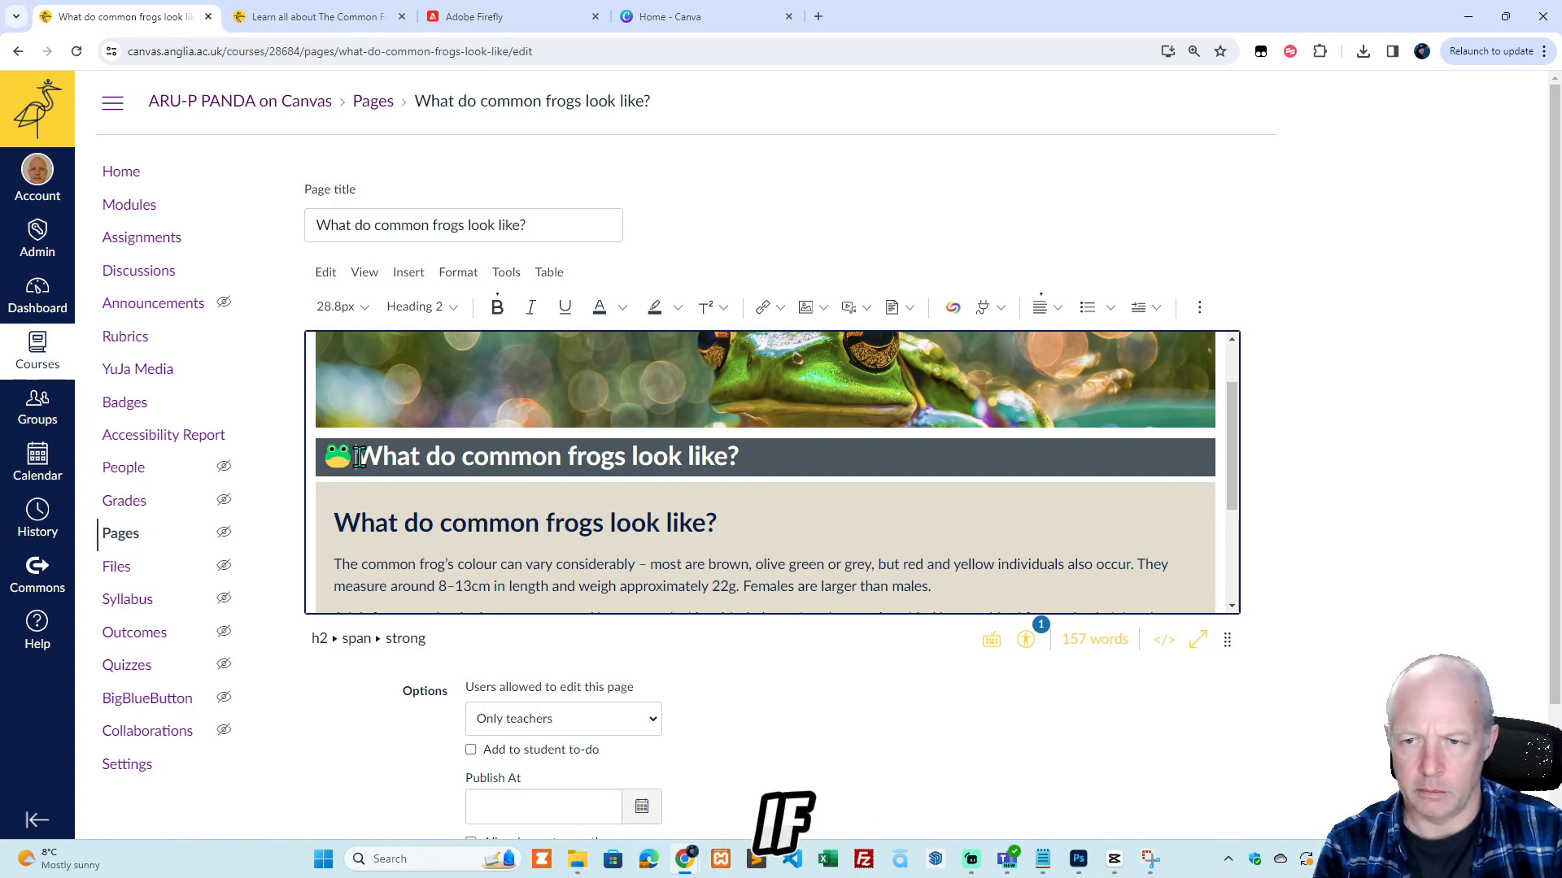
key(BackSpace)
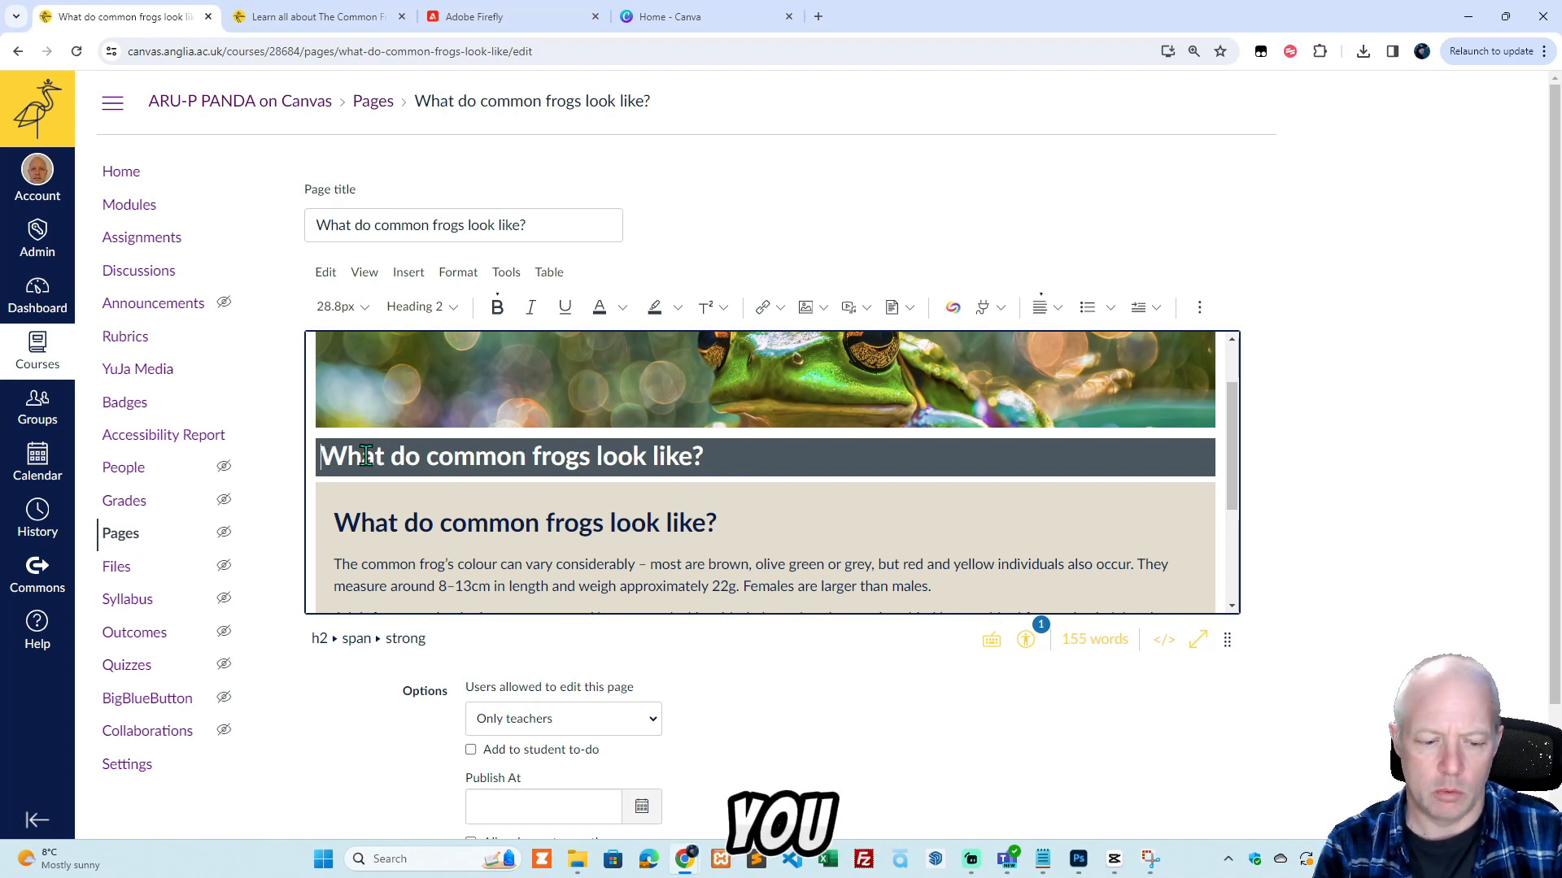
right_click(322, 459)
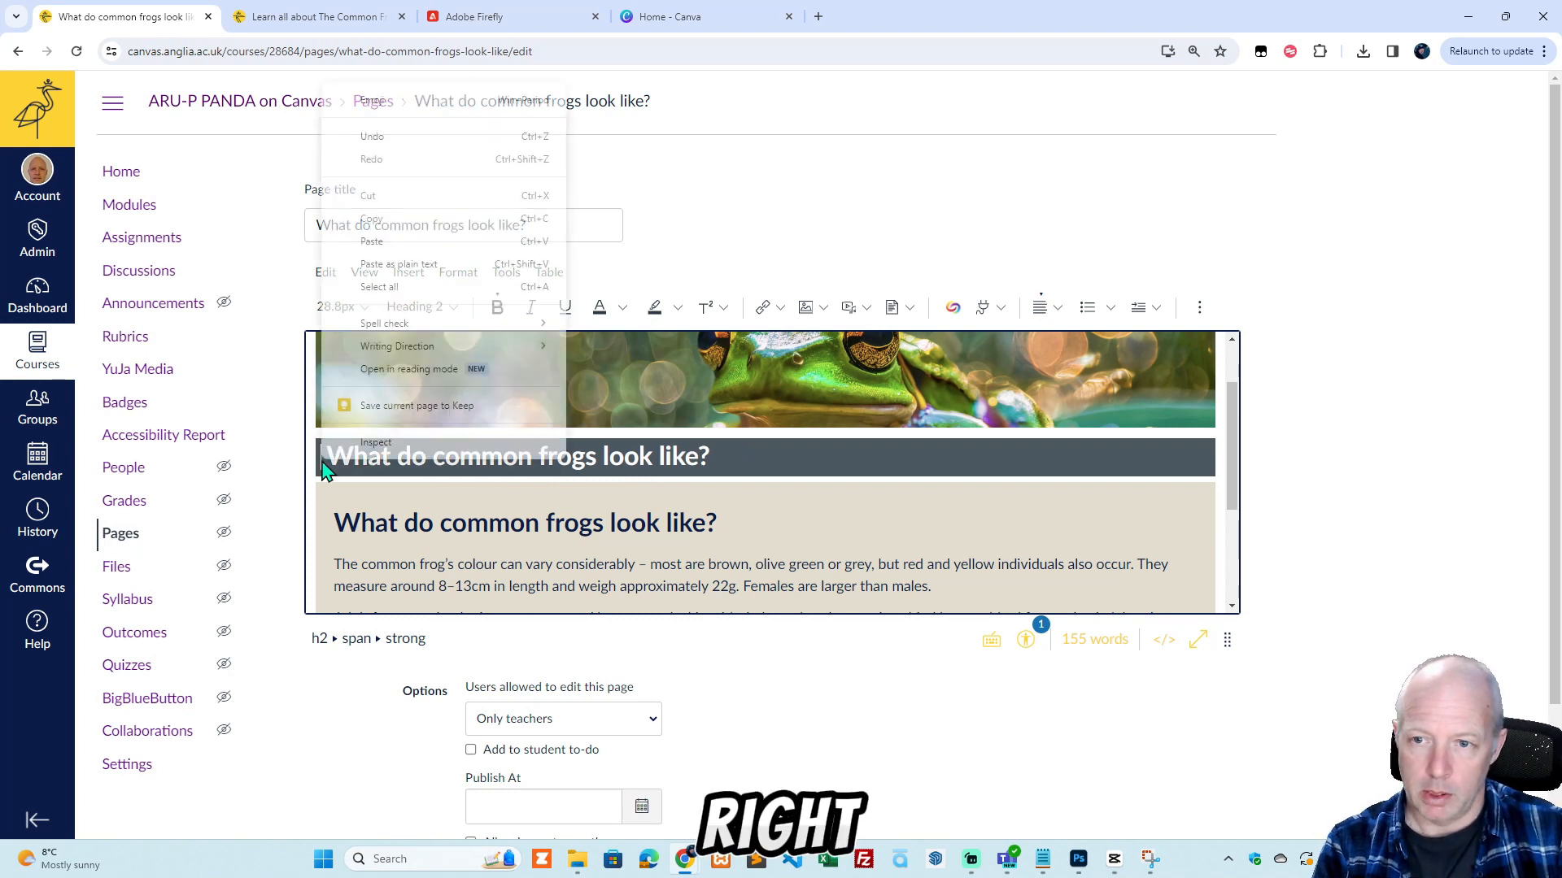
click(388, 103)
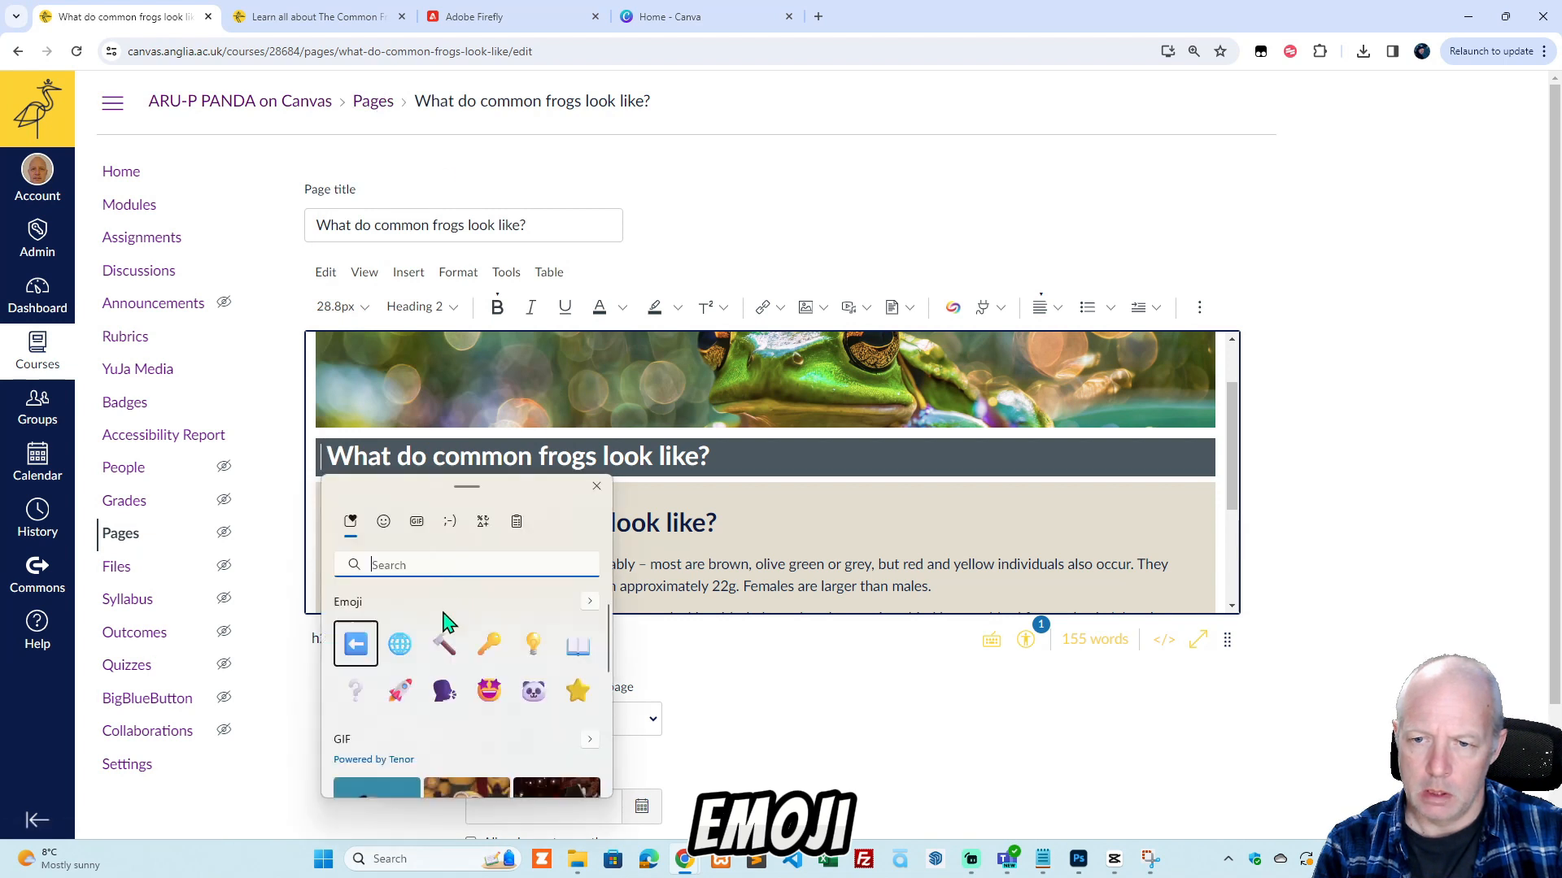
click(379, 522)
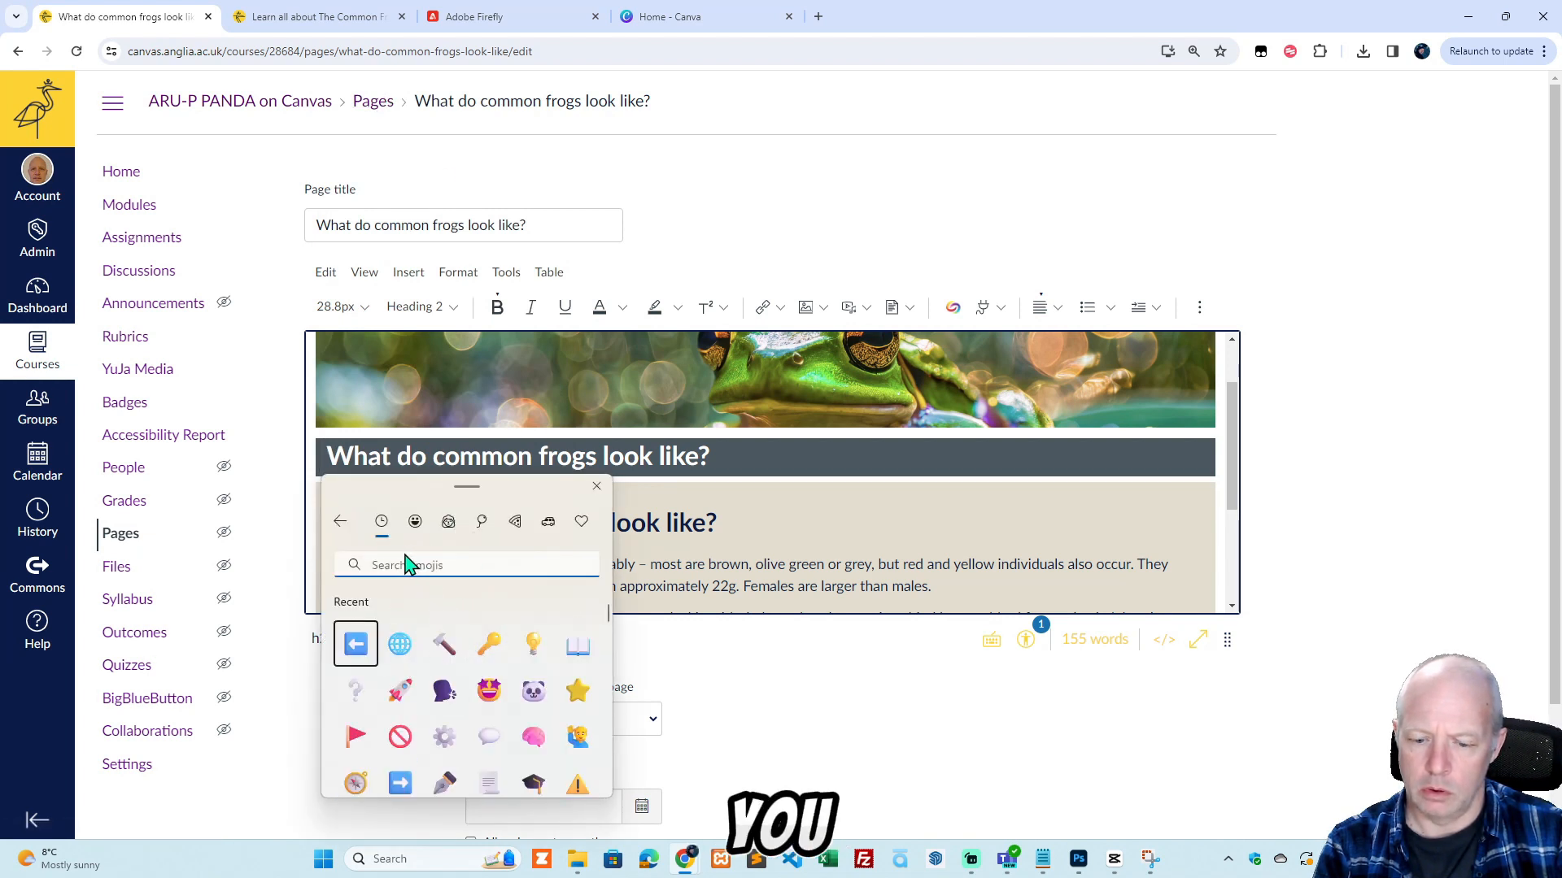
text(frog)
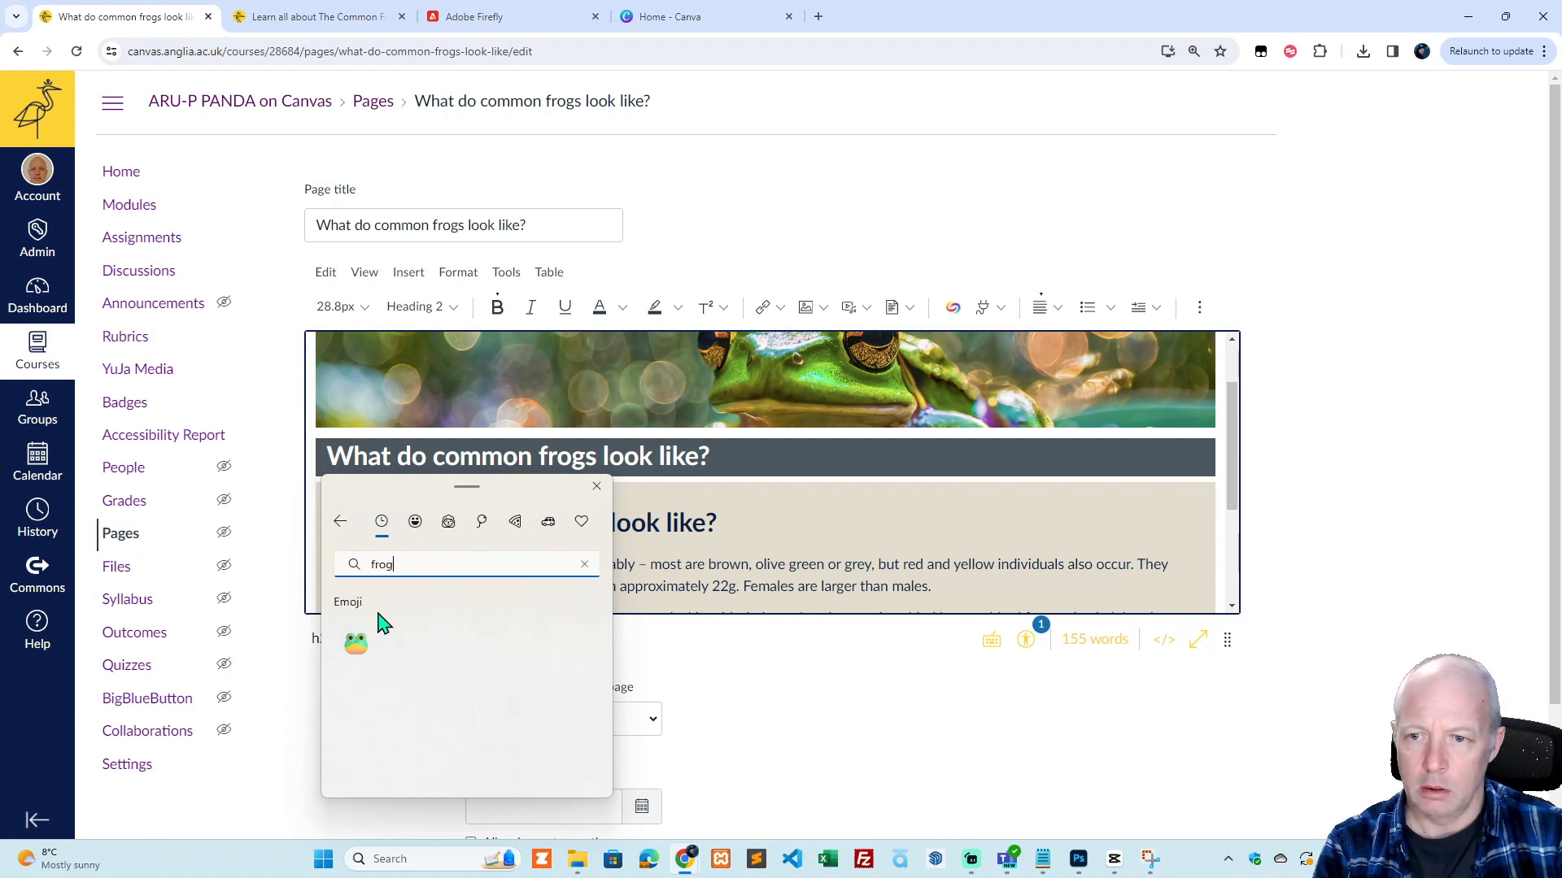
click(357, 647)
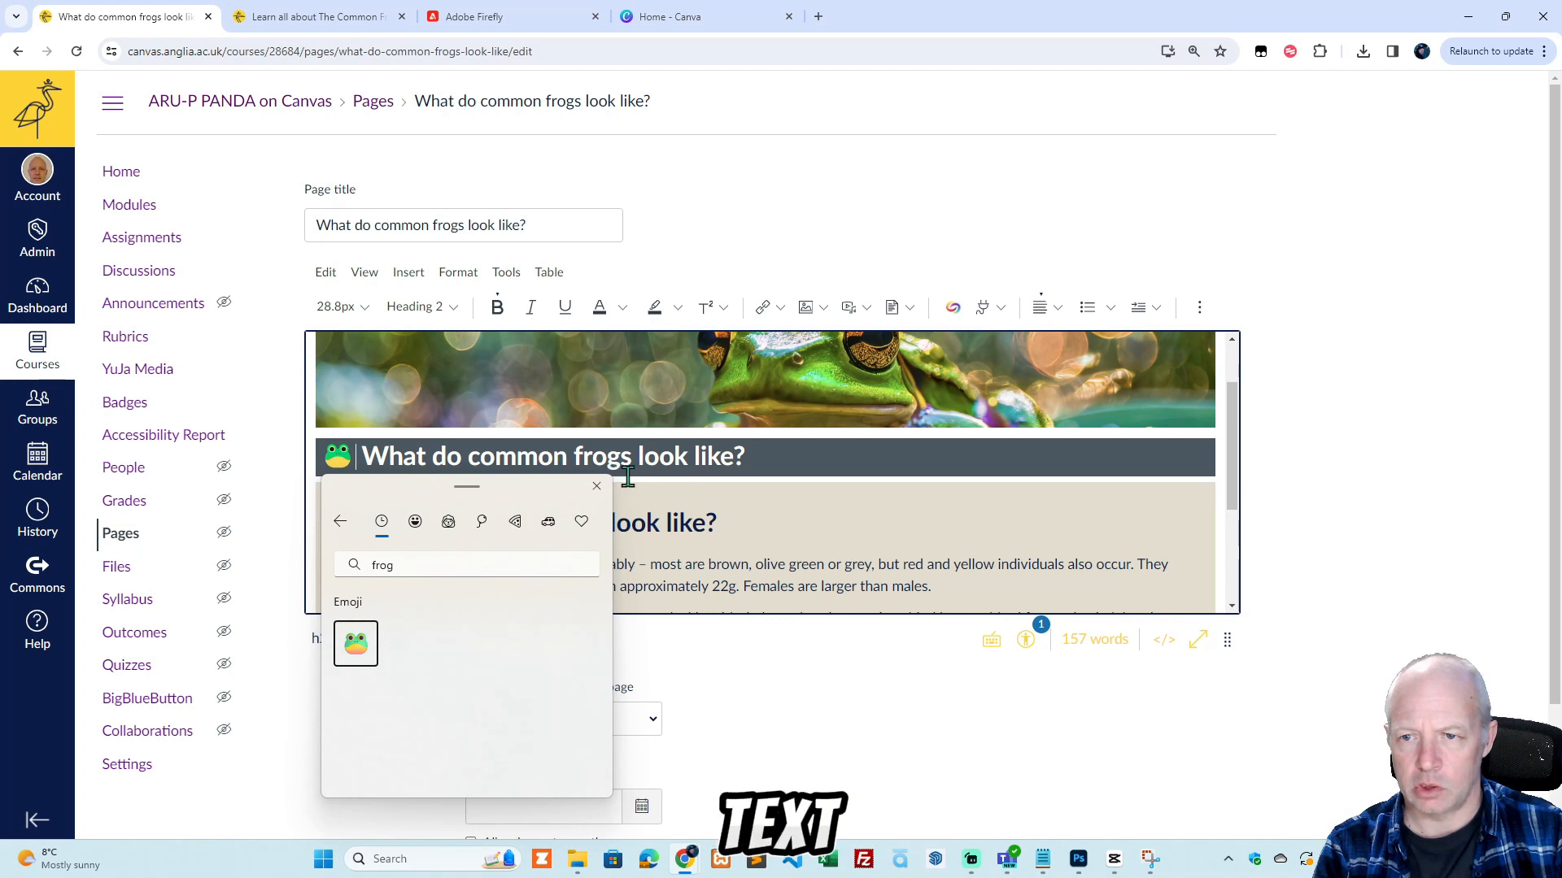
click(596, 486)
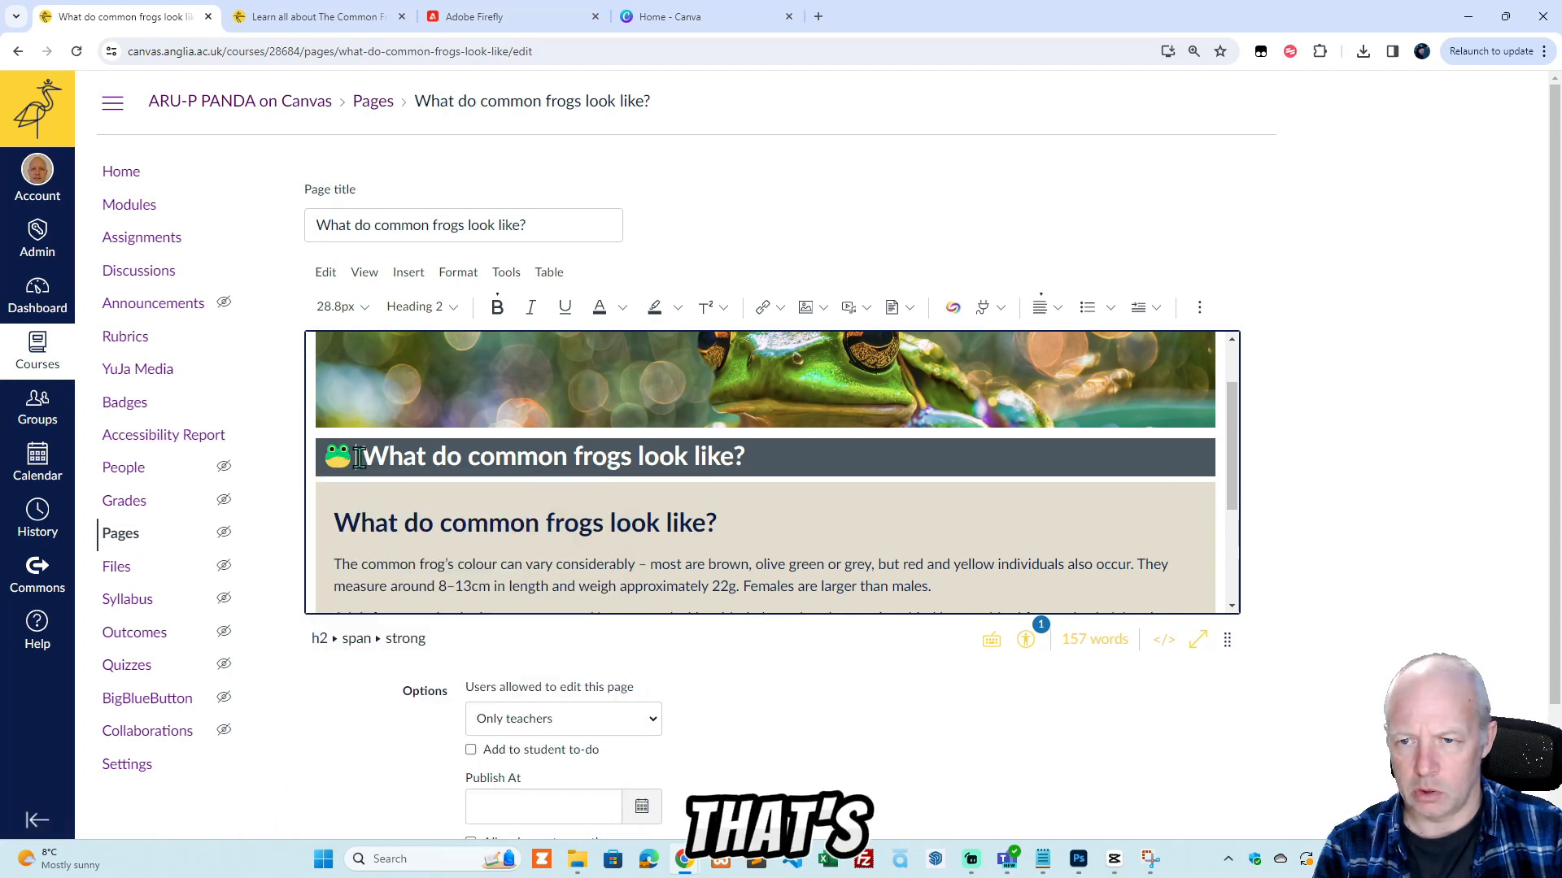
Try the frog emoji in the dark heading bar at 8pt, 36pt and 18pt, and set its font size to 24pt.
drag(358, 458, 338, 458)
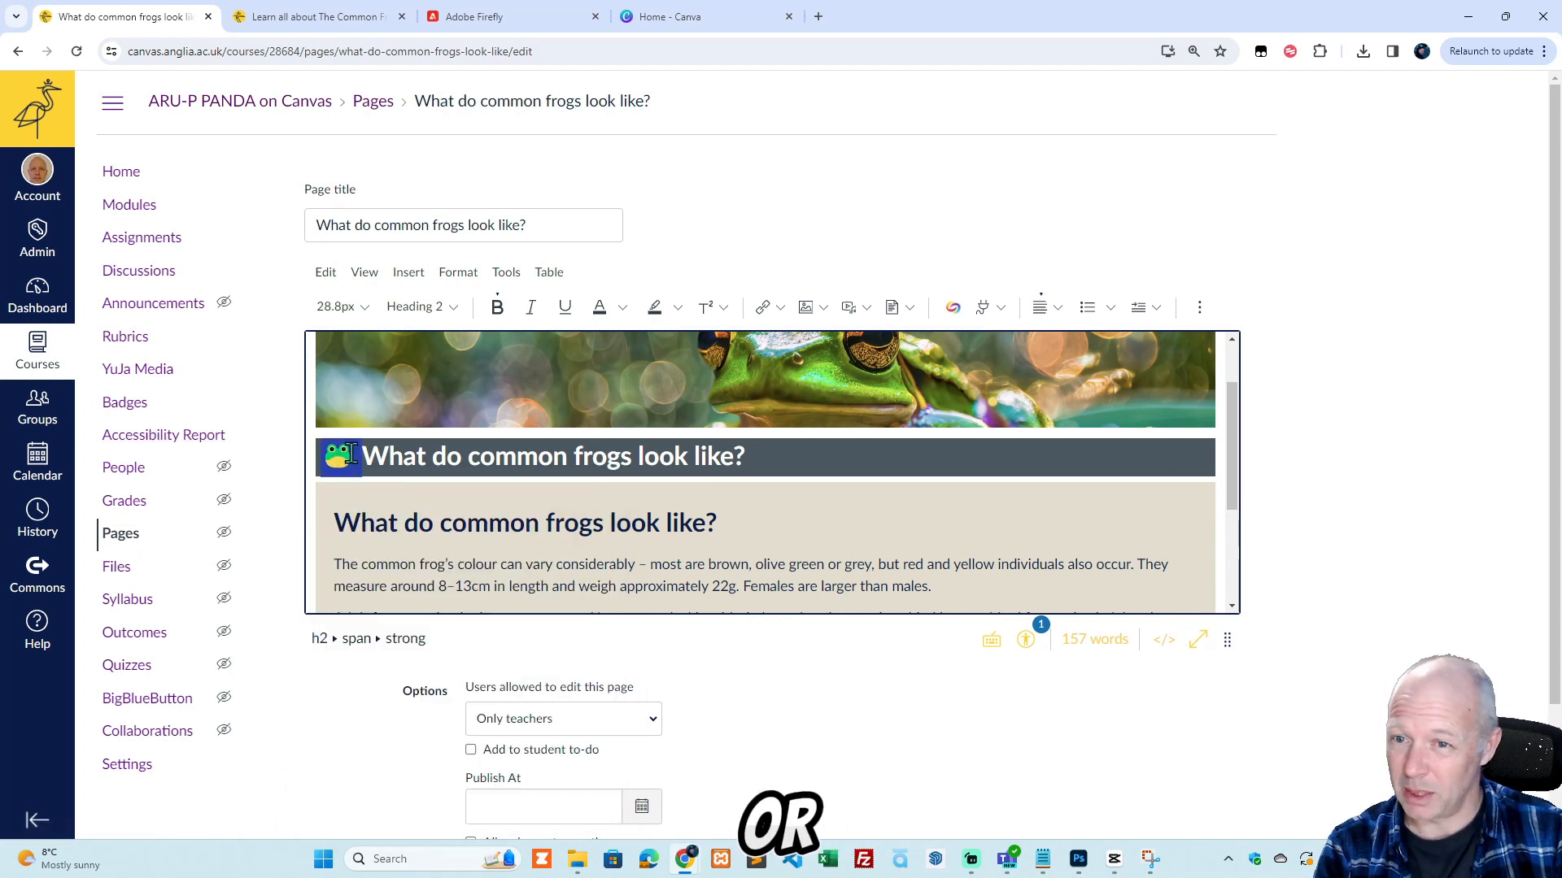
click(346, 308)
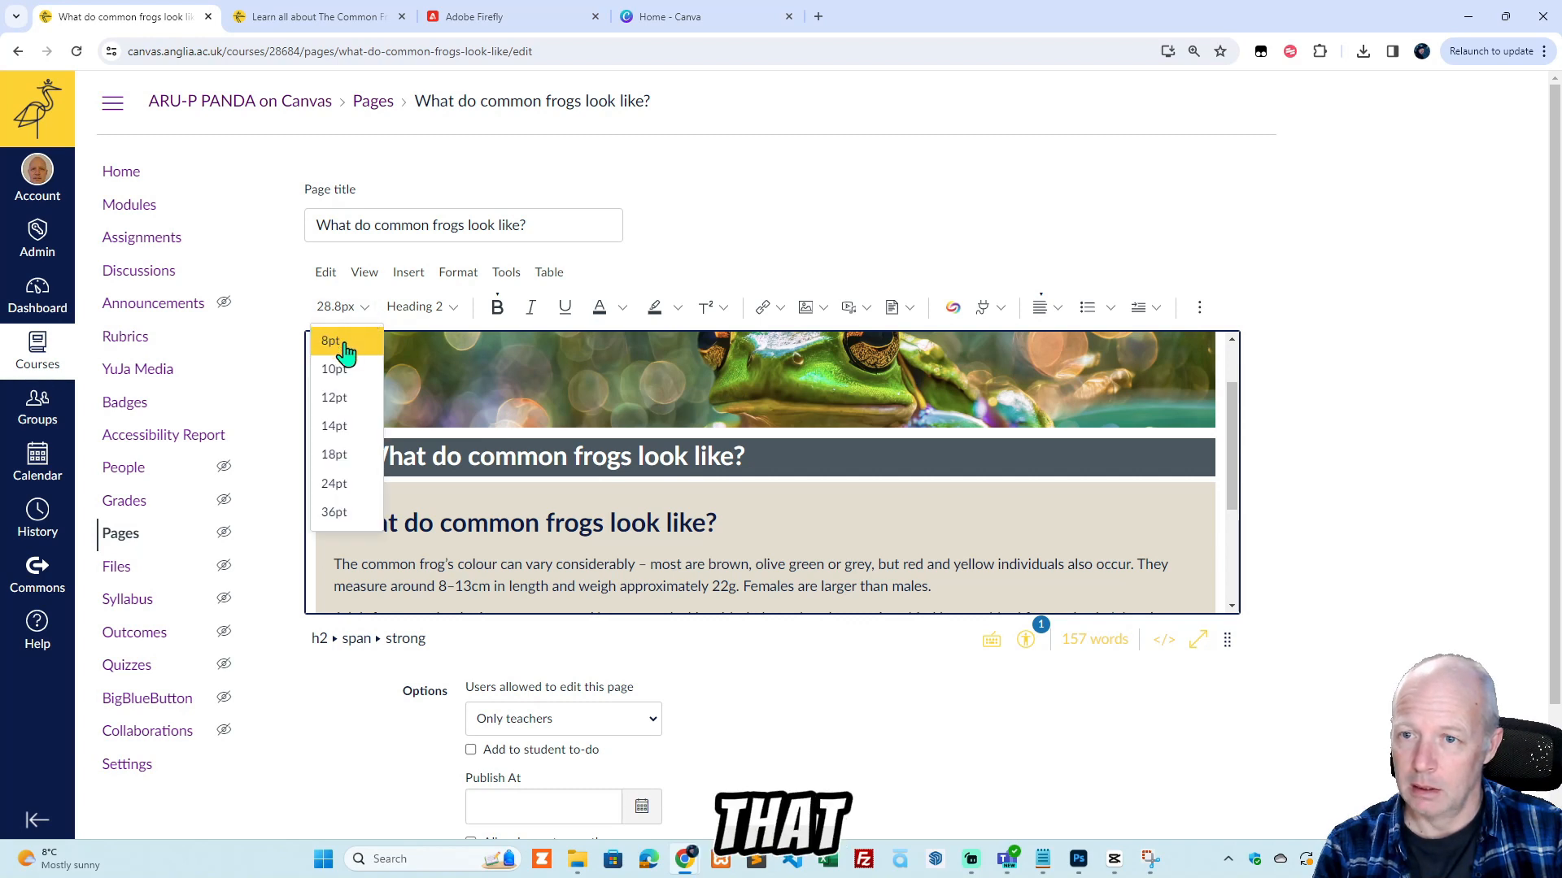
click(339, 345)
click(345, 309)
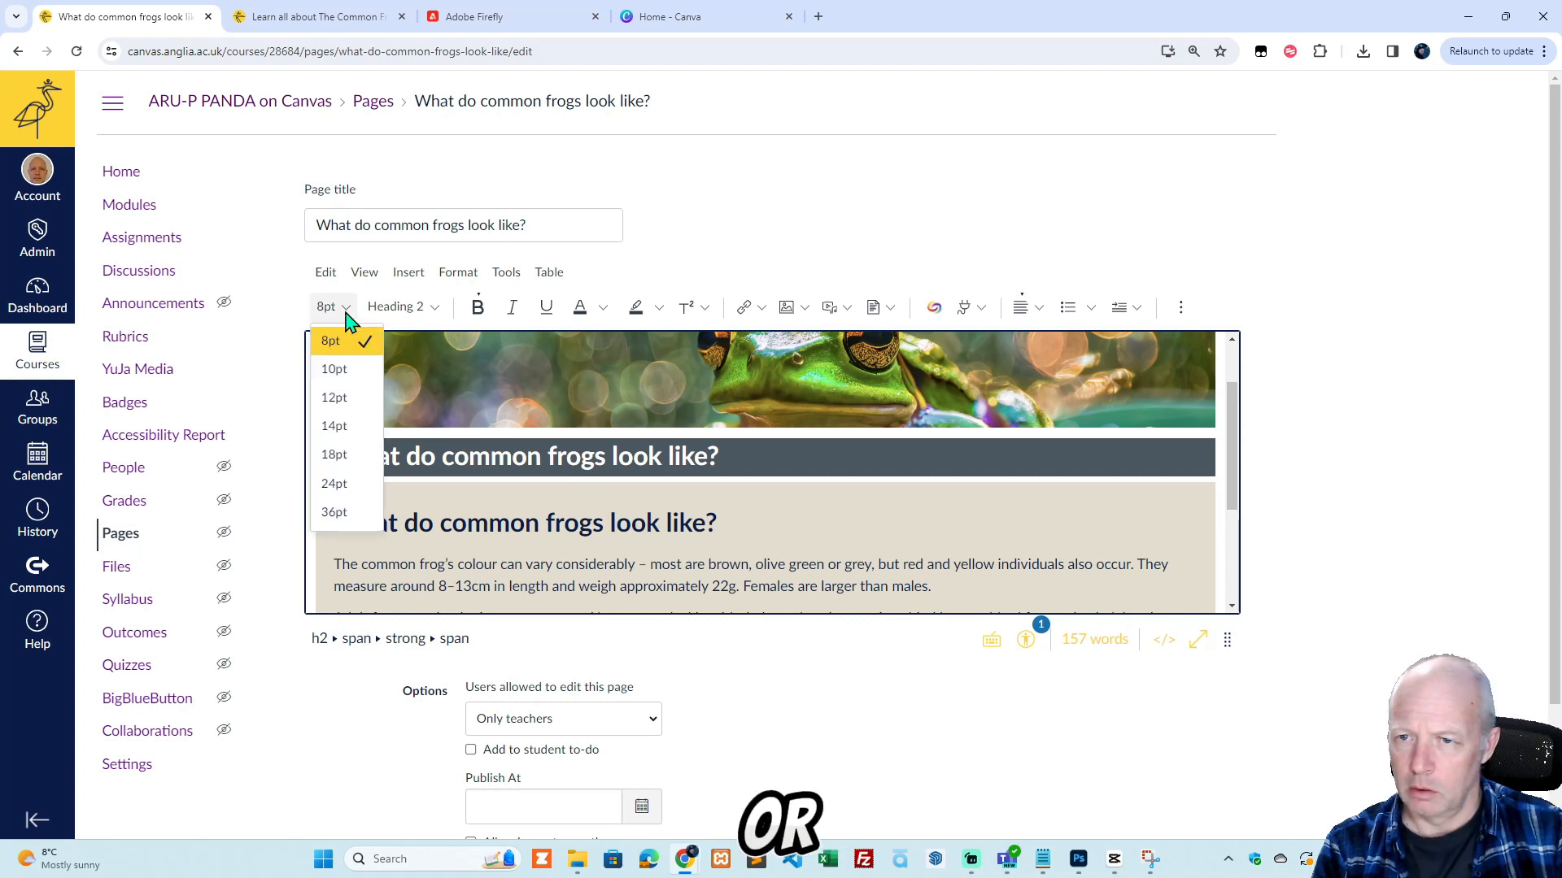
click(348, 515)
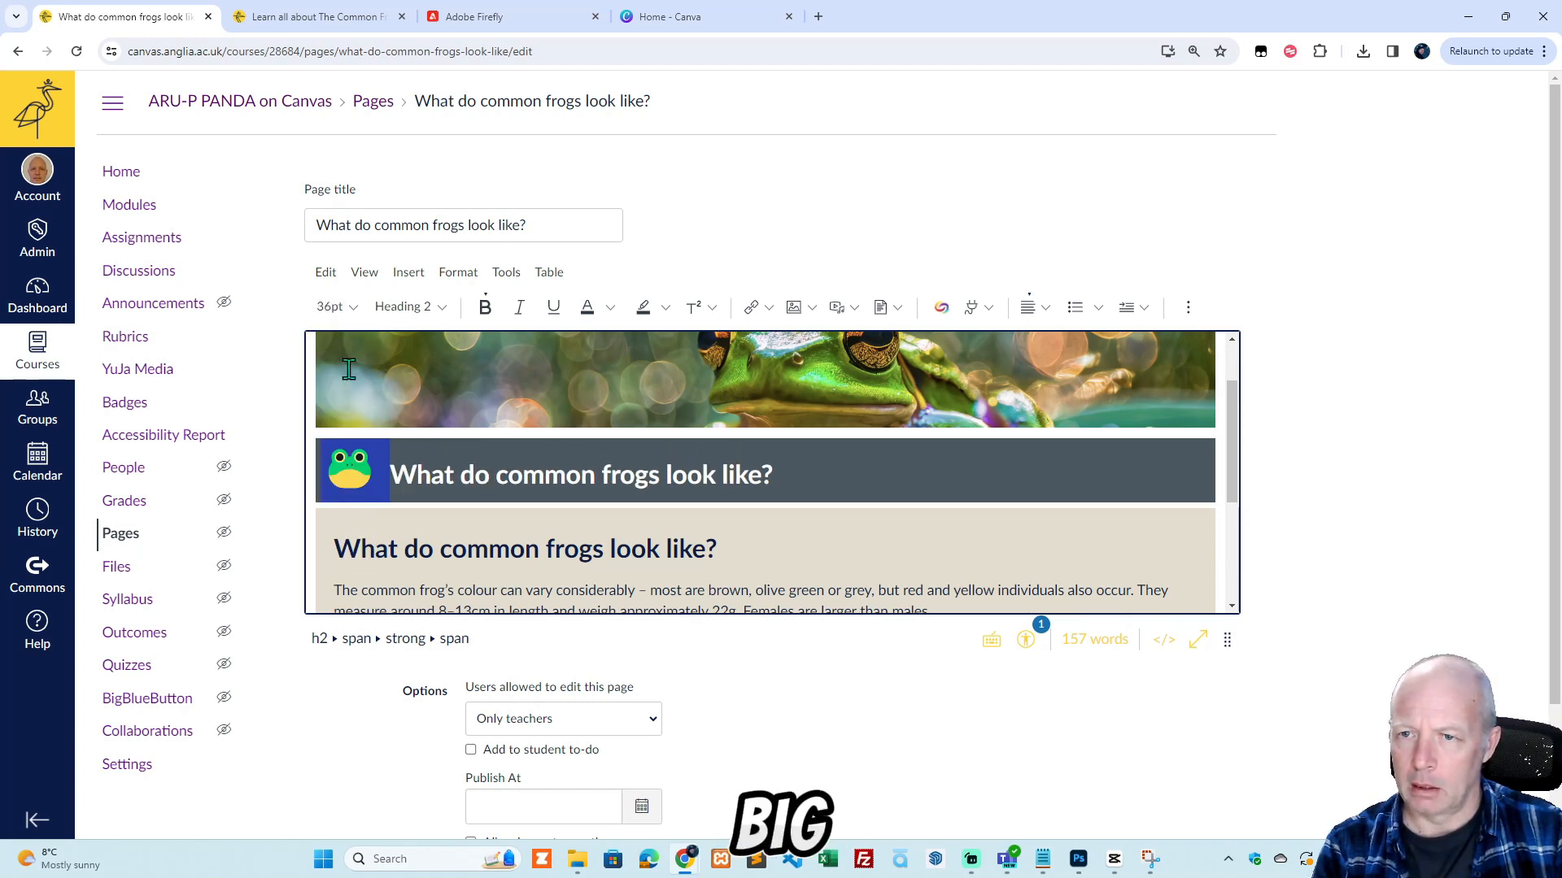
click(338, 308)
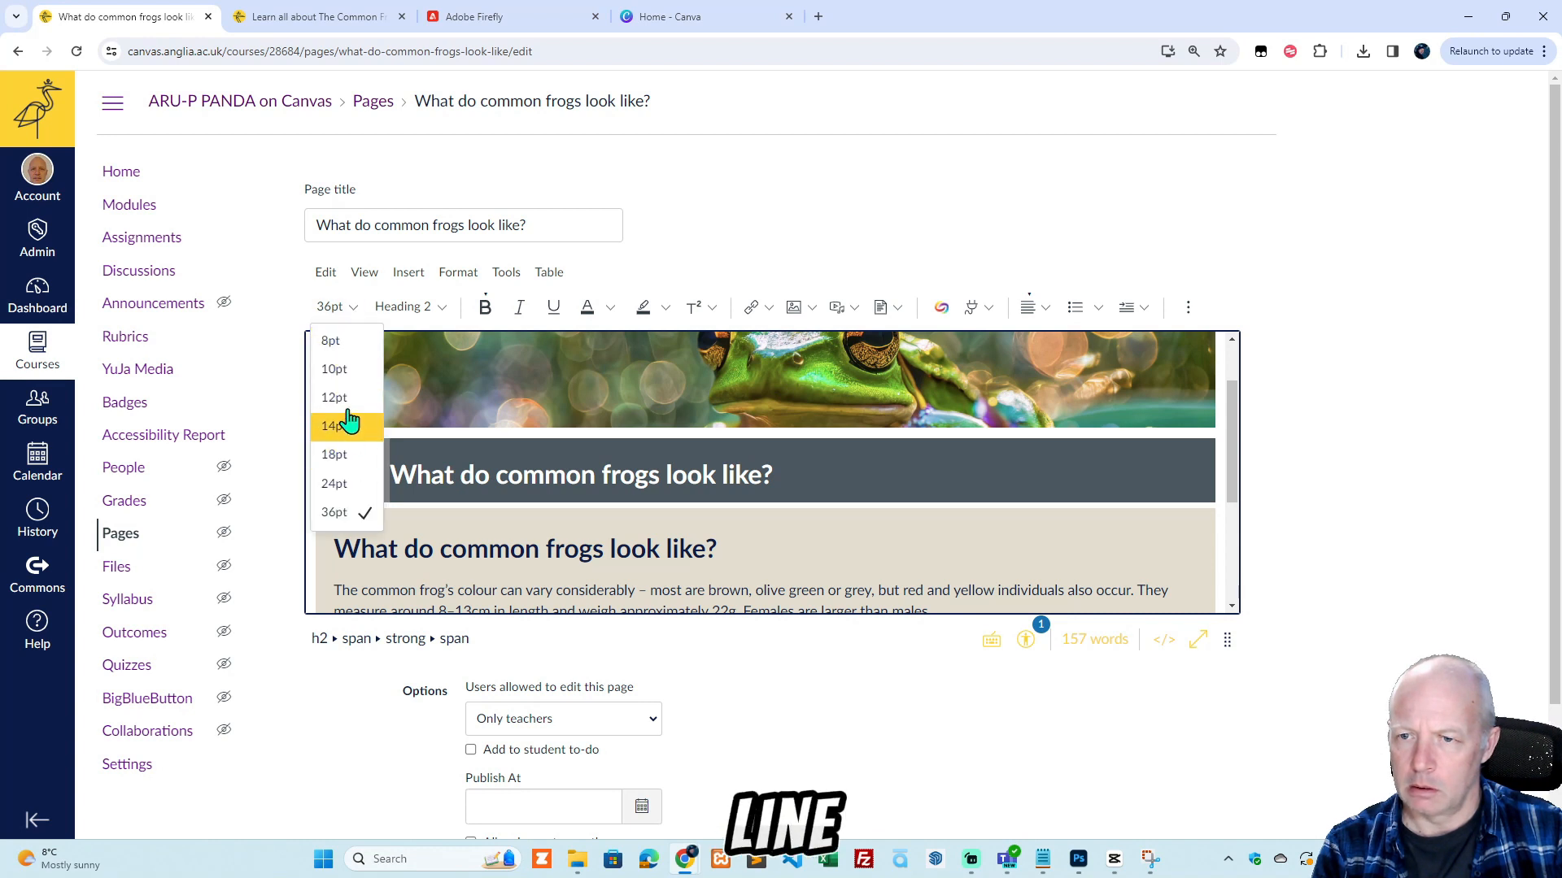
click(342, 454)
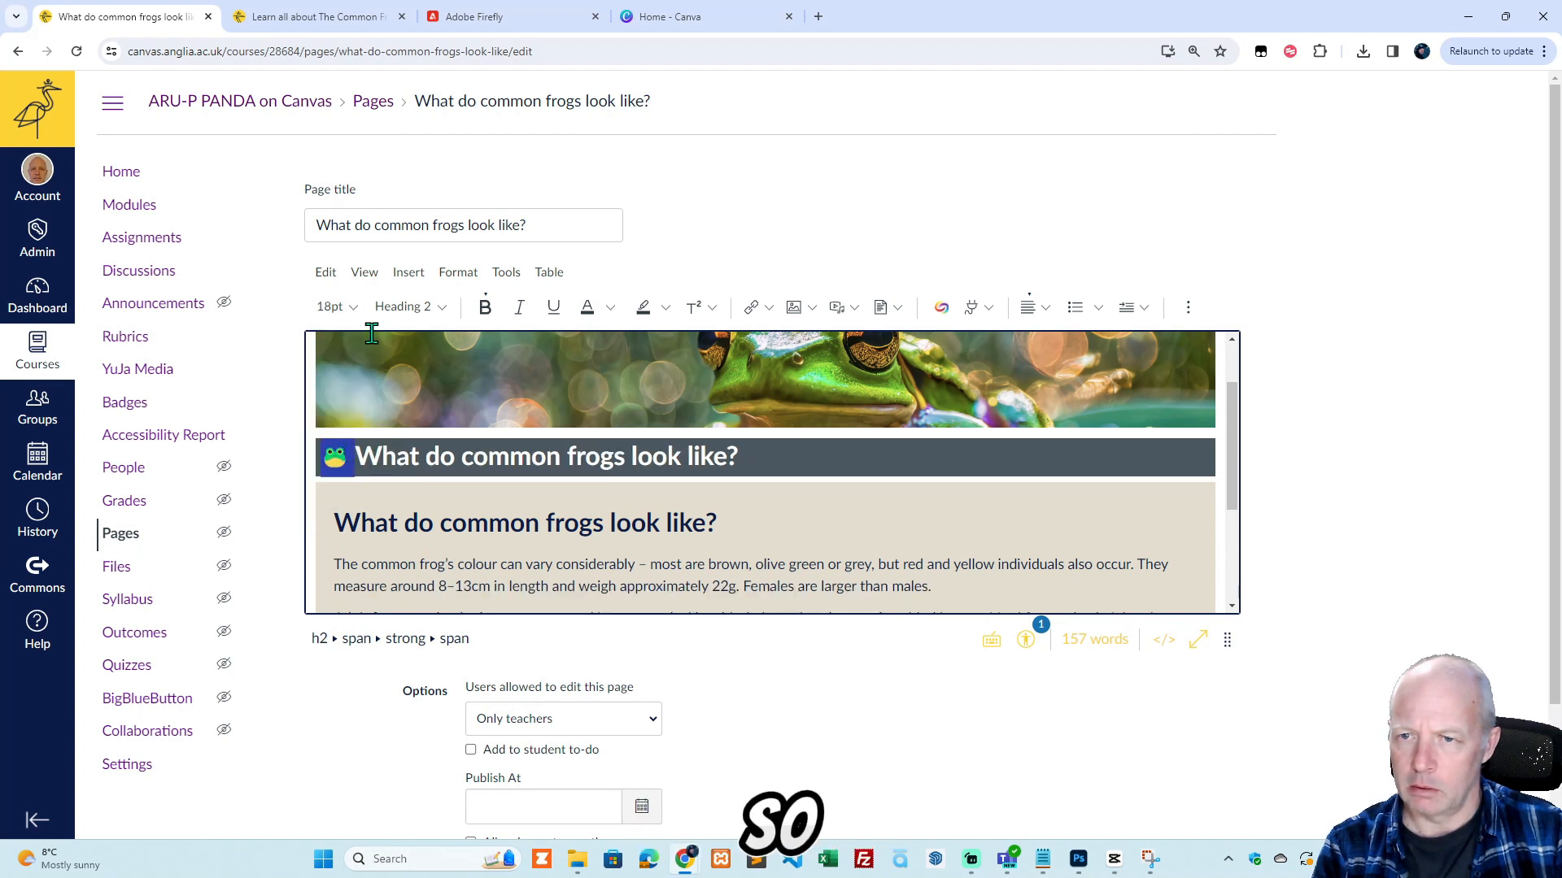
click(334, 308)
click(342, 483)
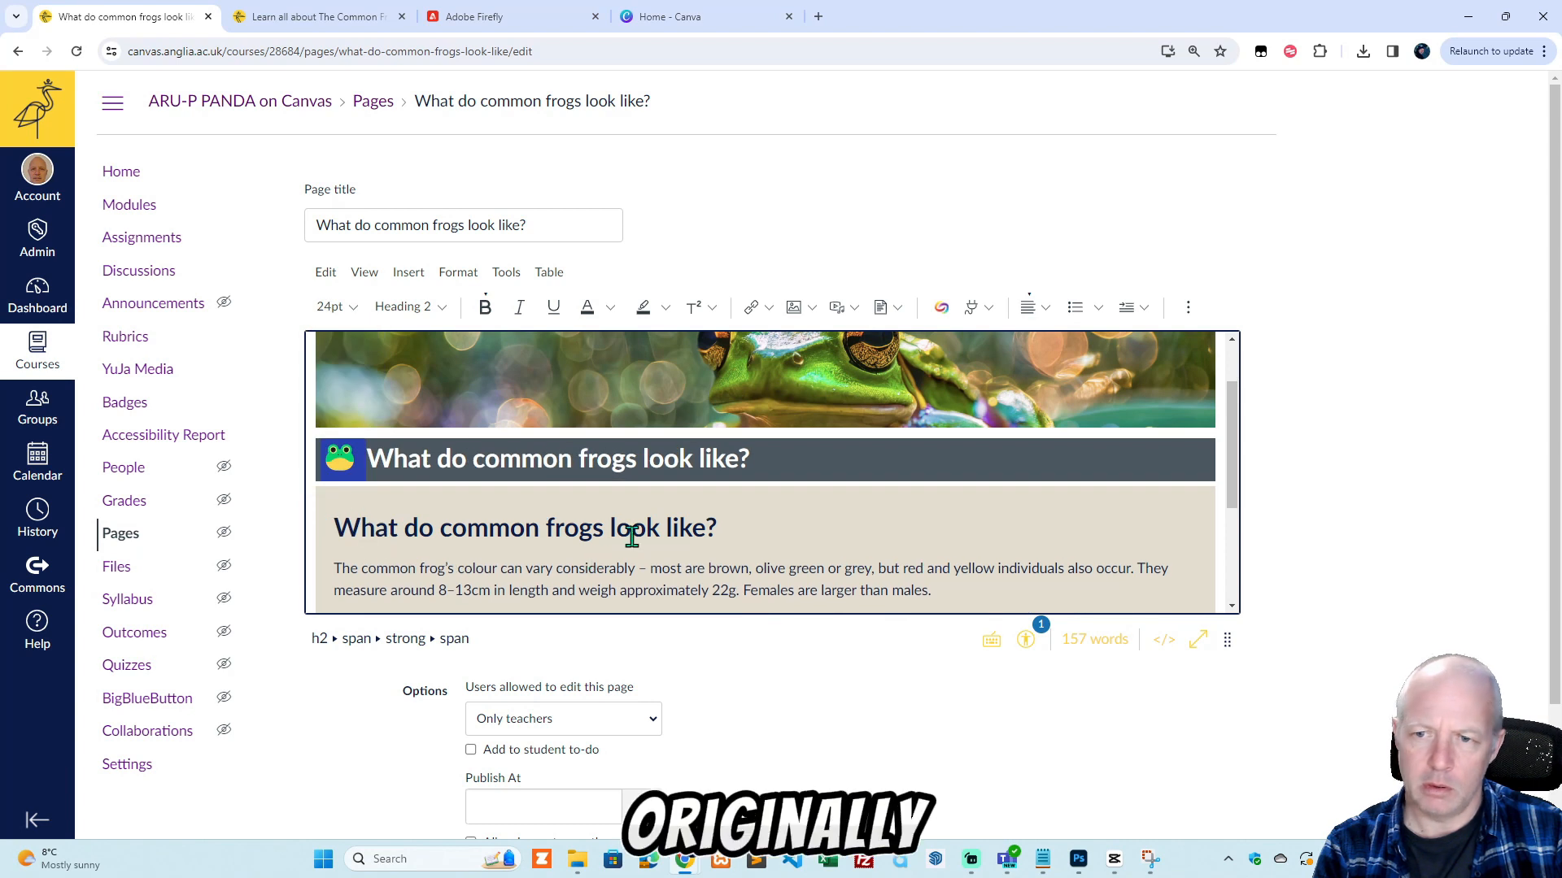
click(769, 462)
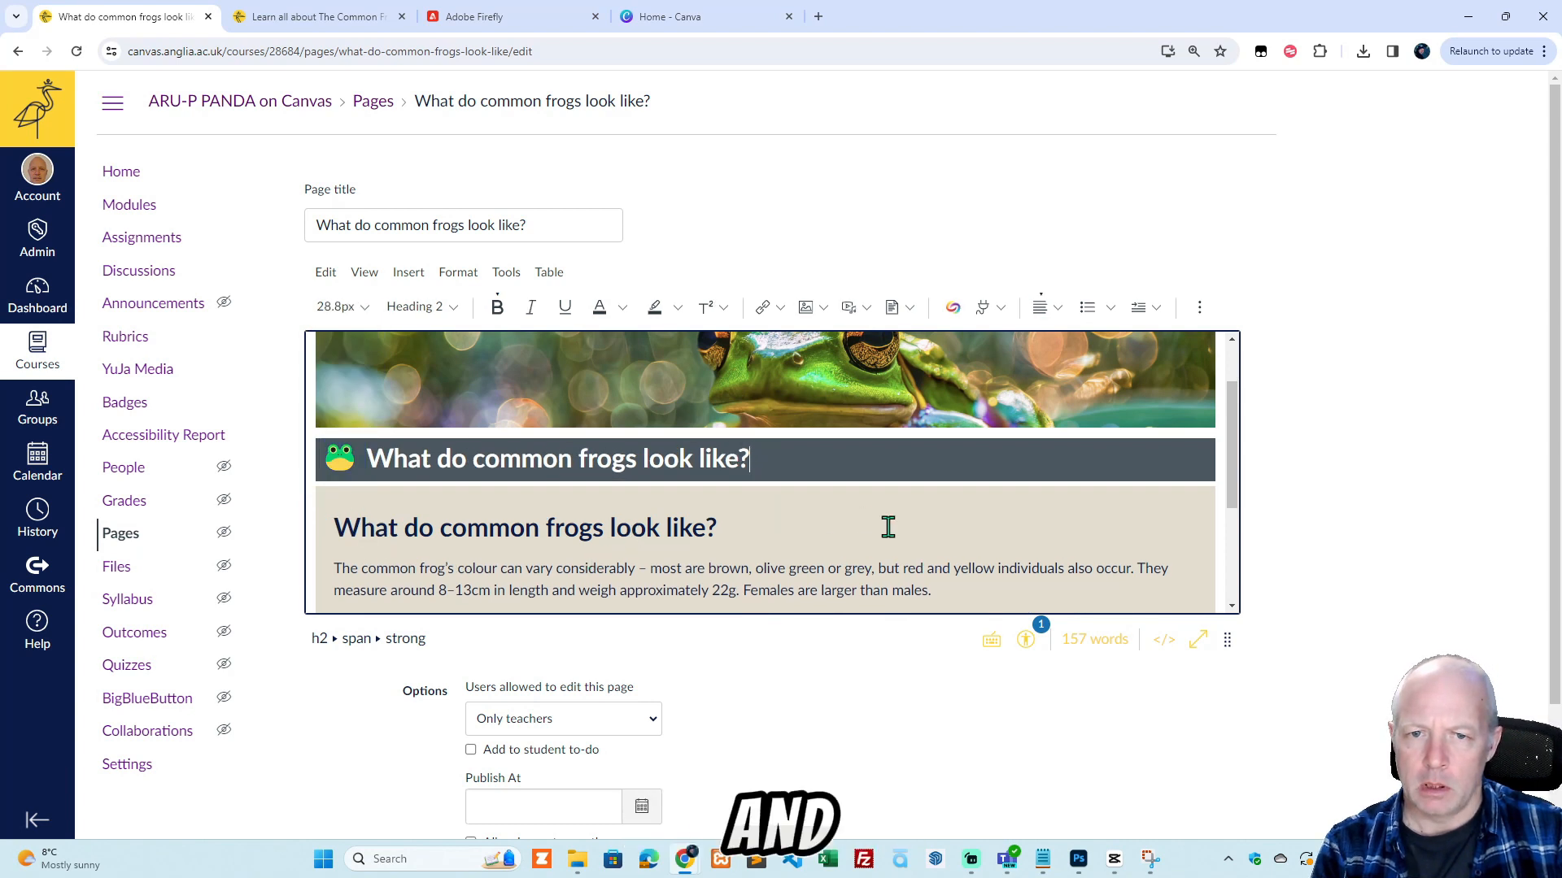
scroll(891, 411, up, 1)
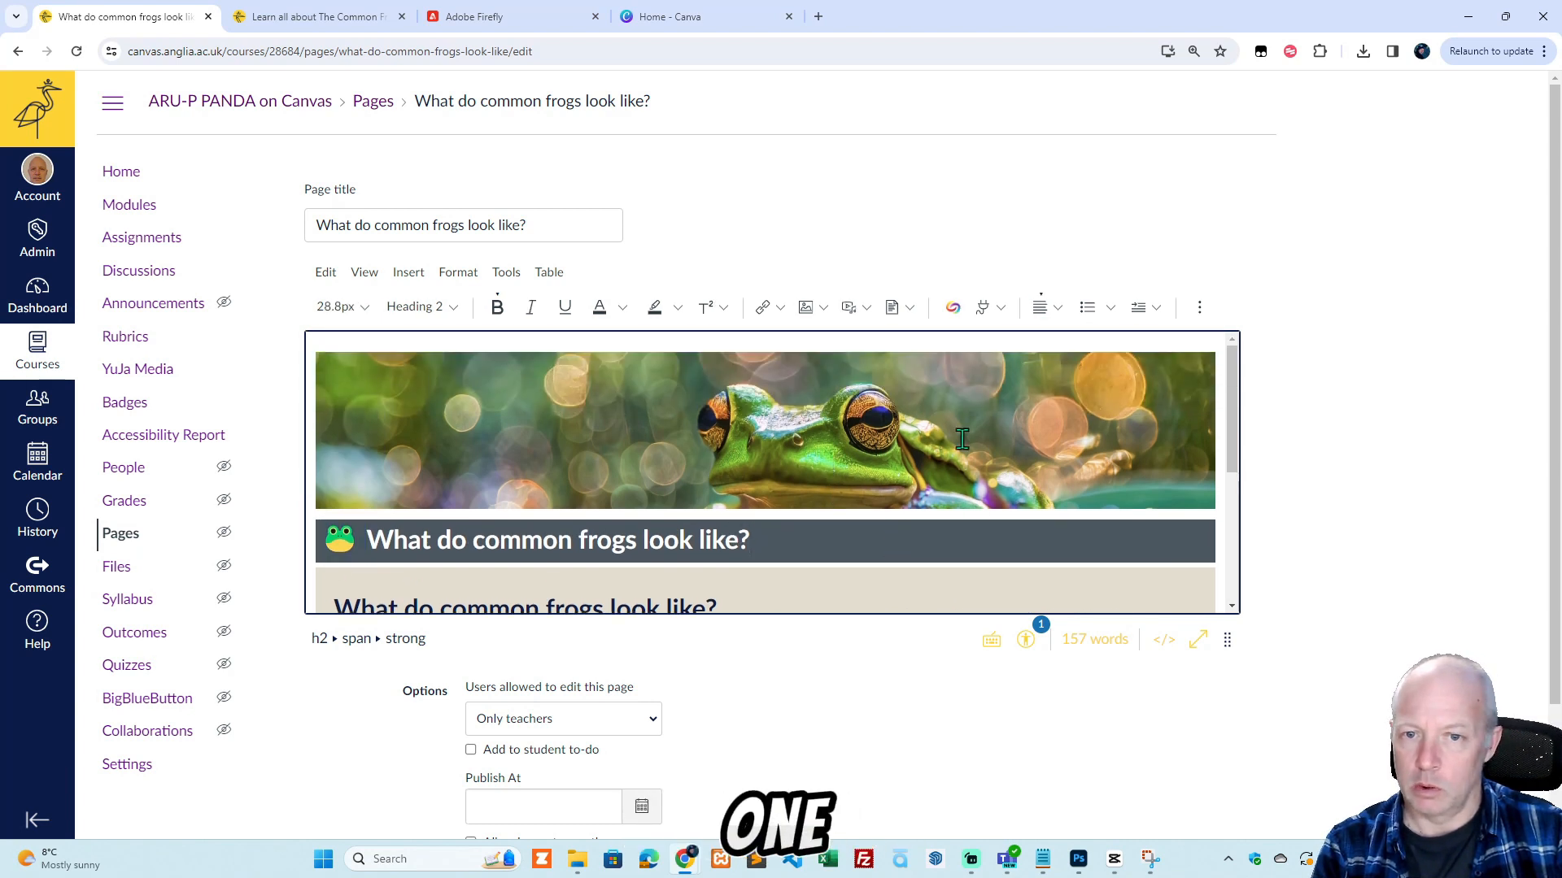
click(472, 18)
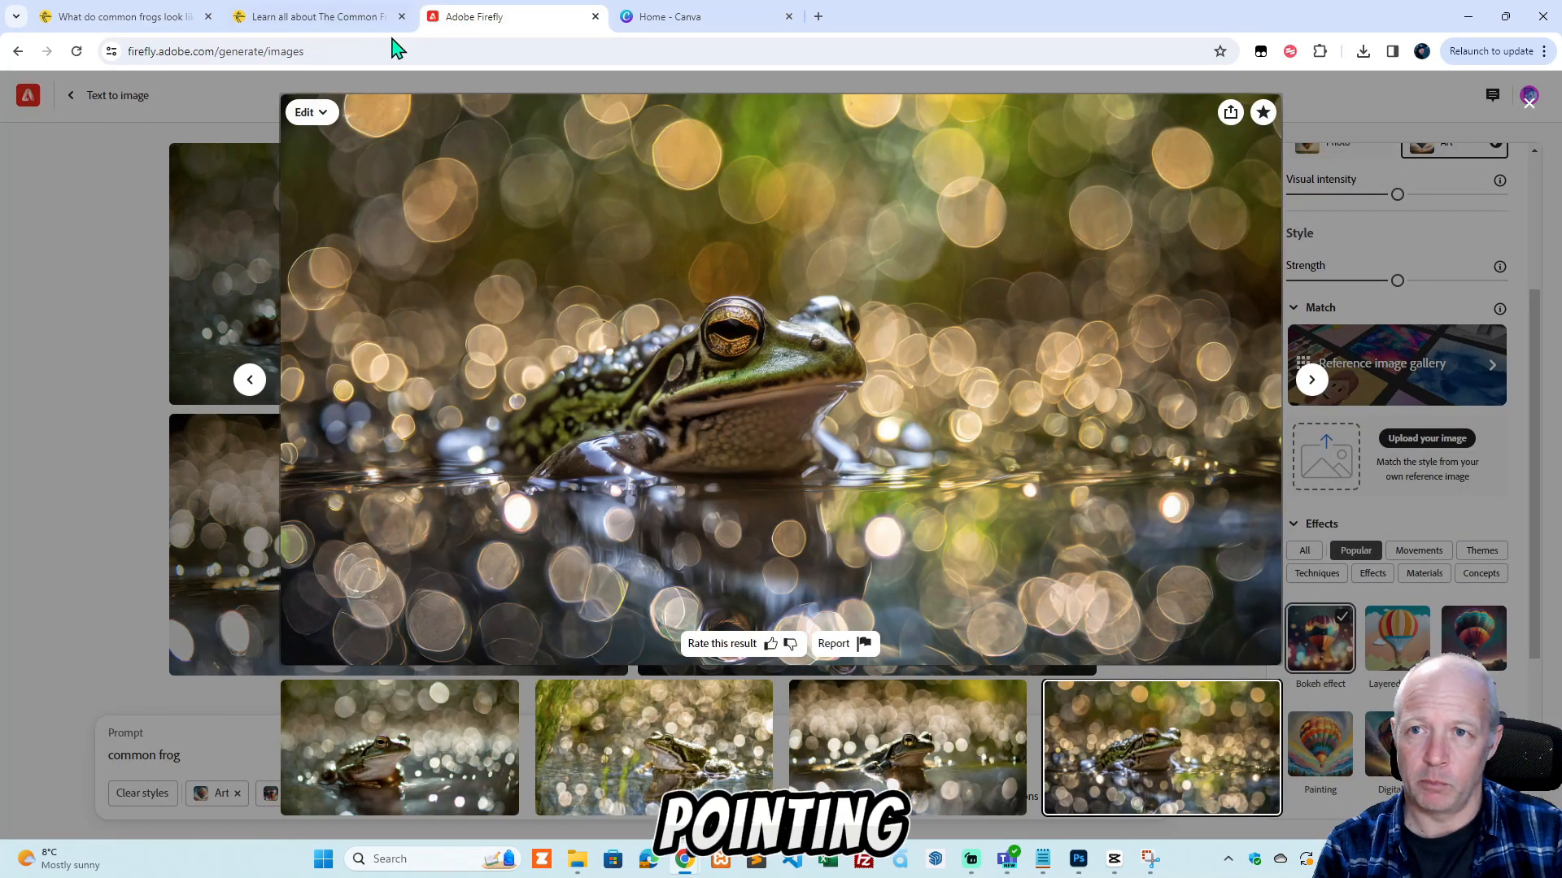
click(355, 17)
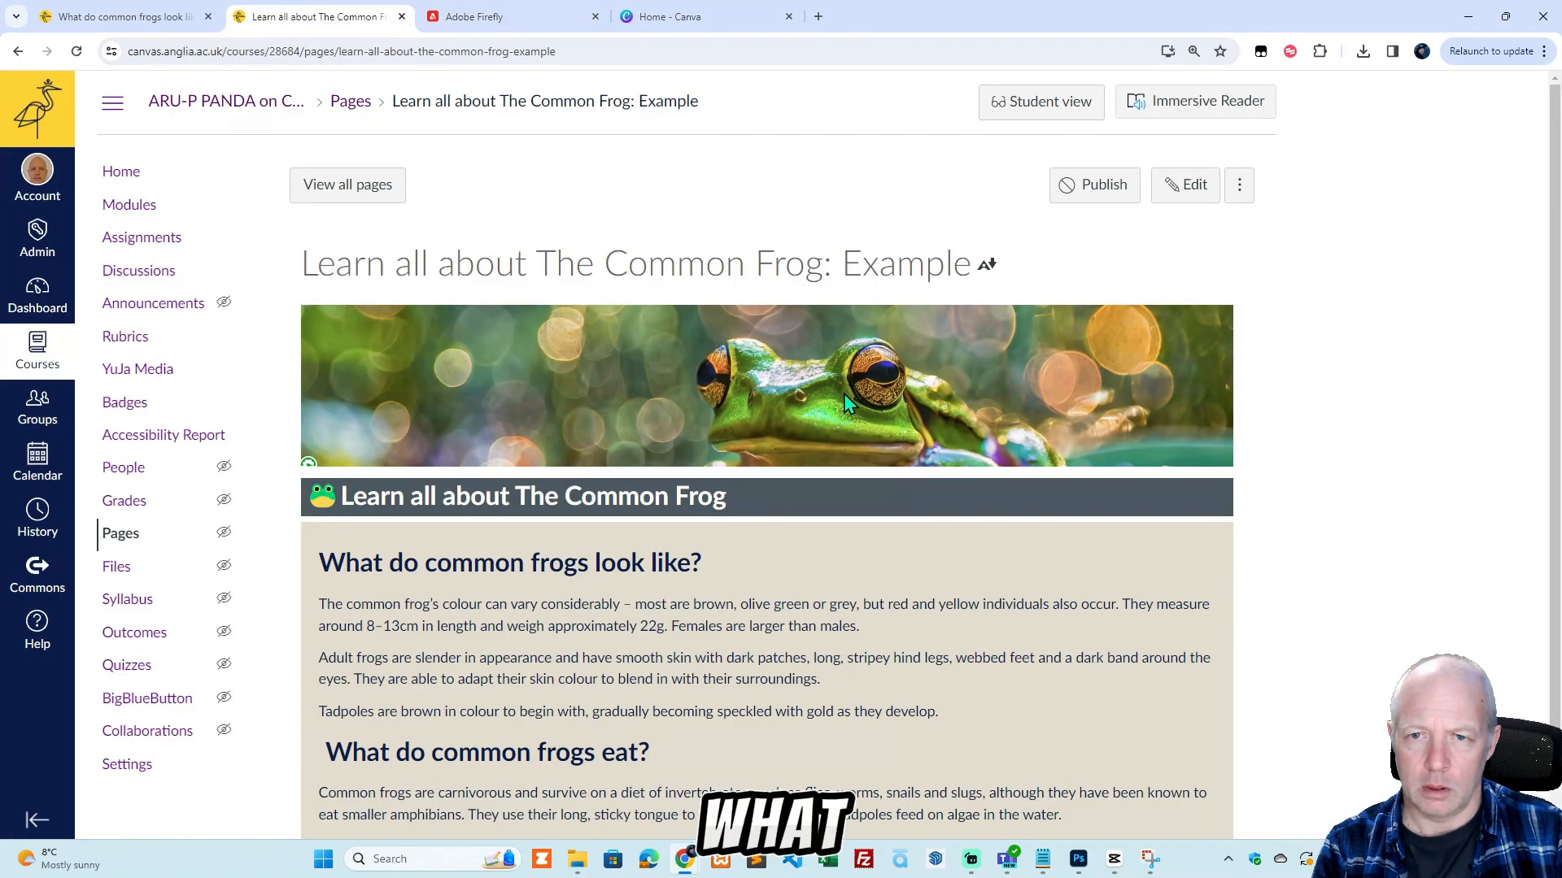
click(188, 18)
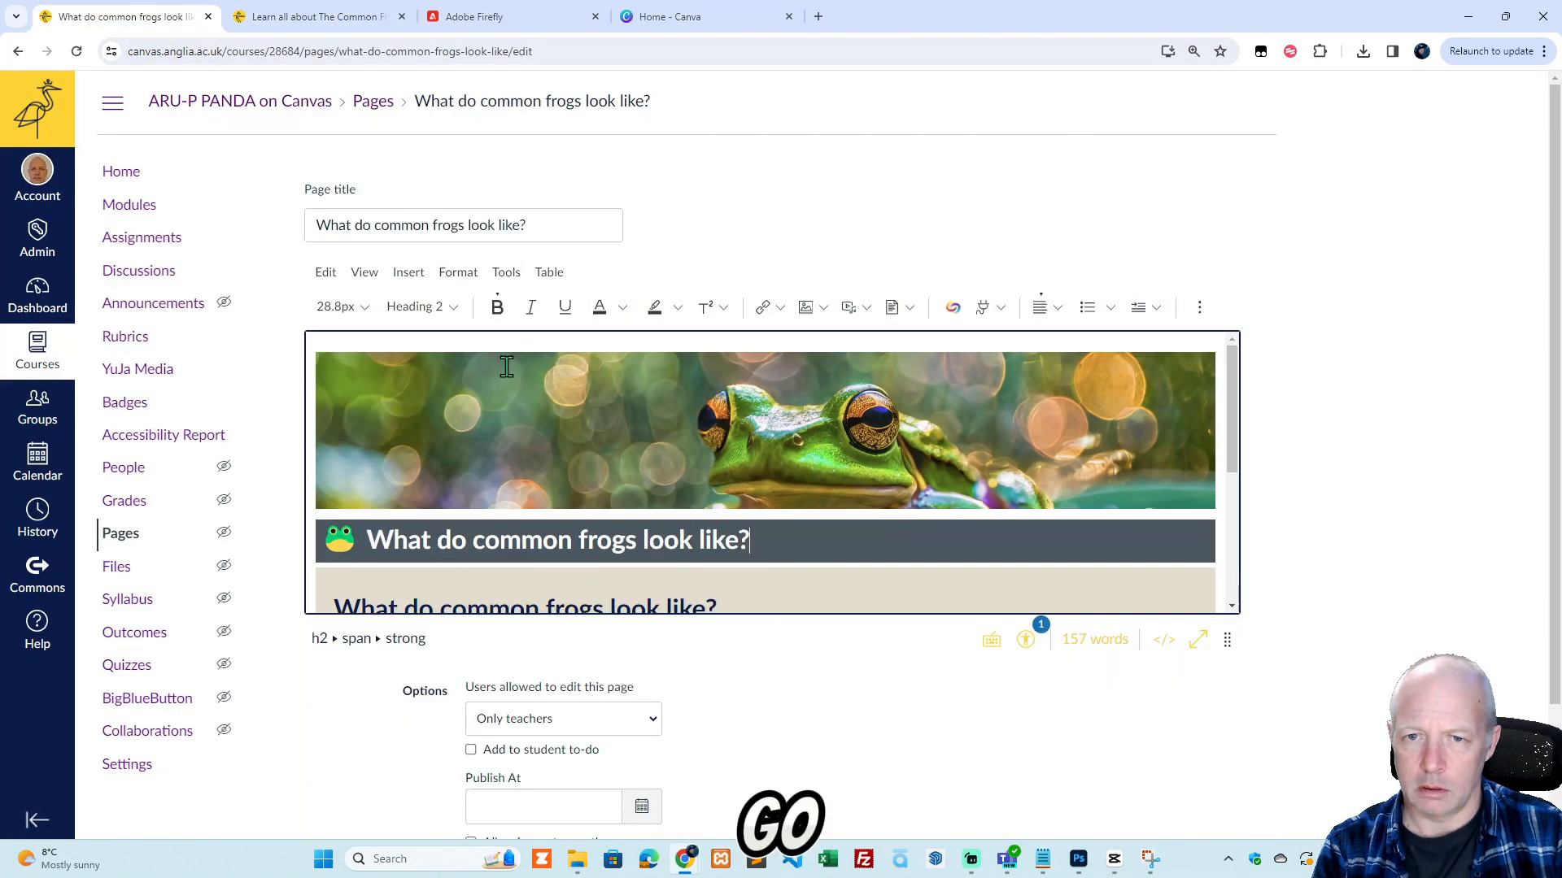
Delete the banner image above the dark heading bar and insert image-1.png from the course images in its place.
click(849, 440)
key(Delete)
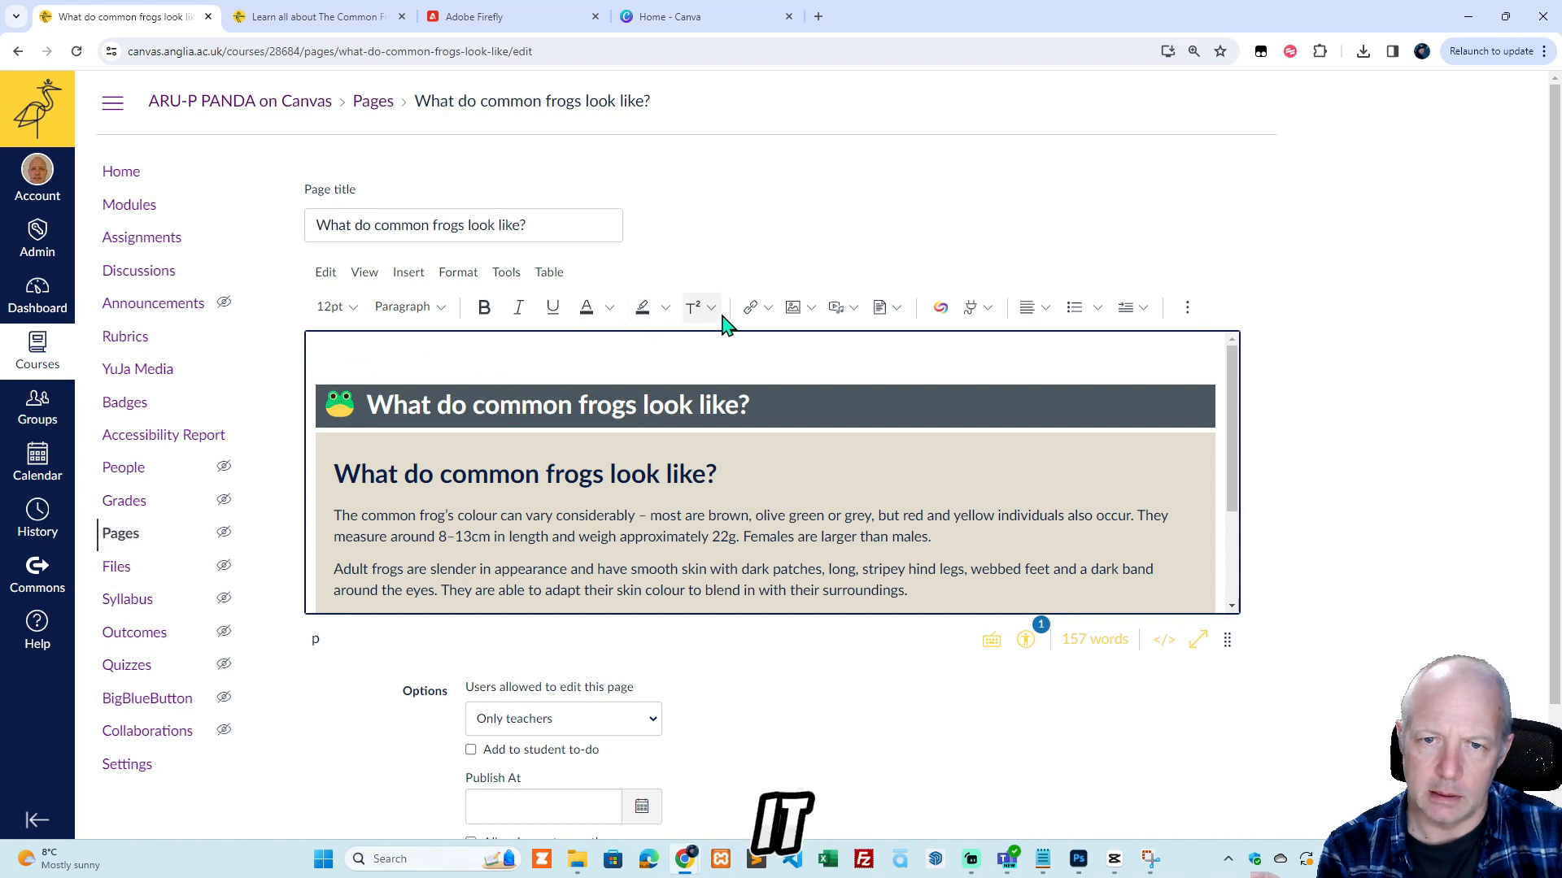
click(813, 313)
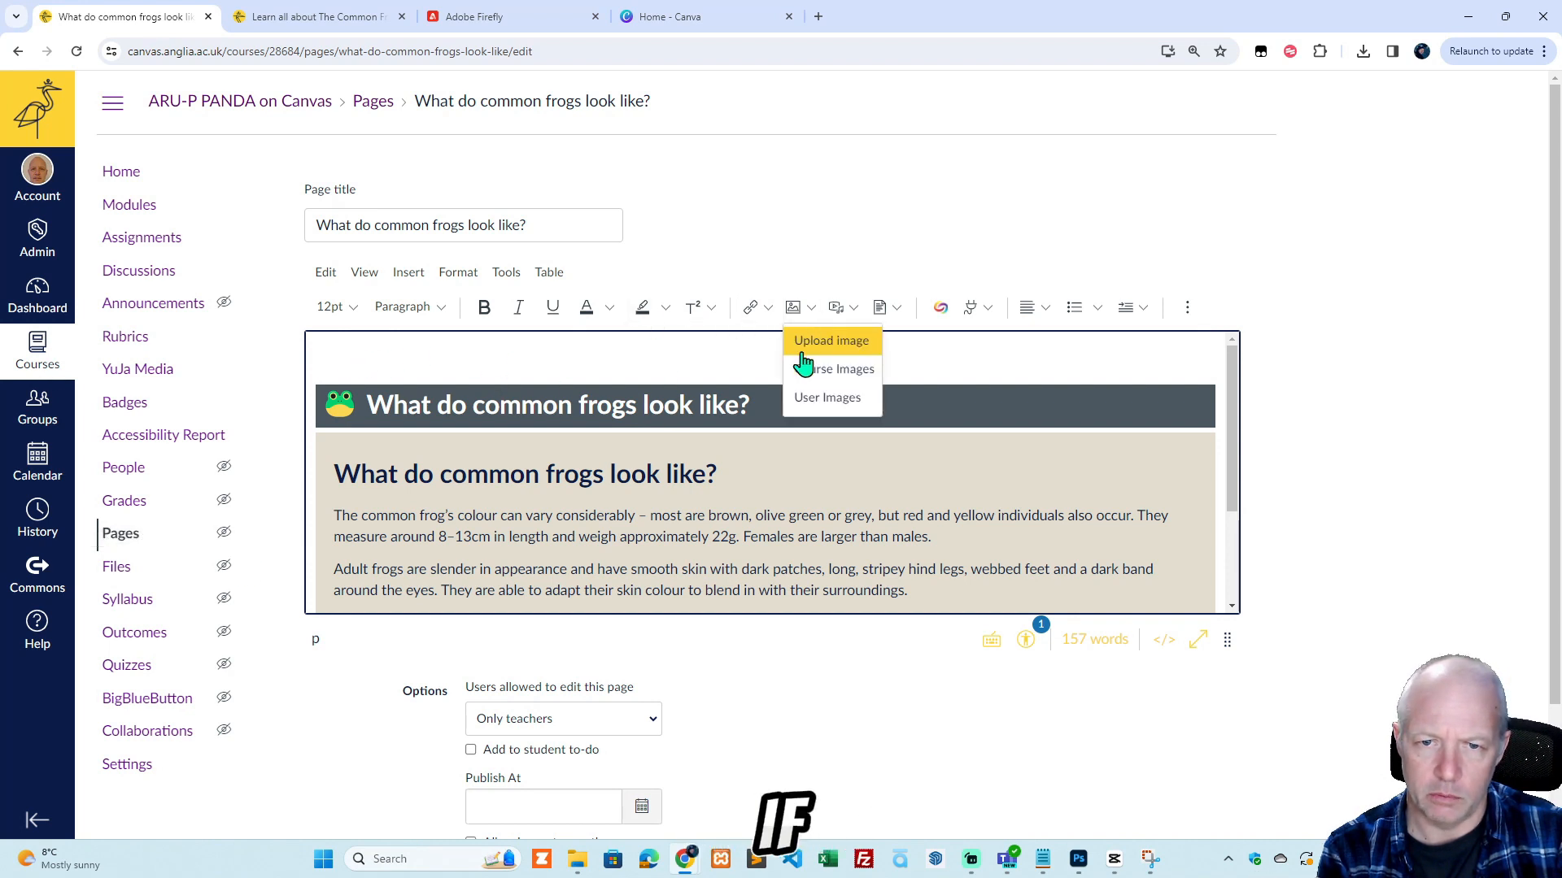
click(825, 365)
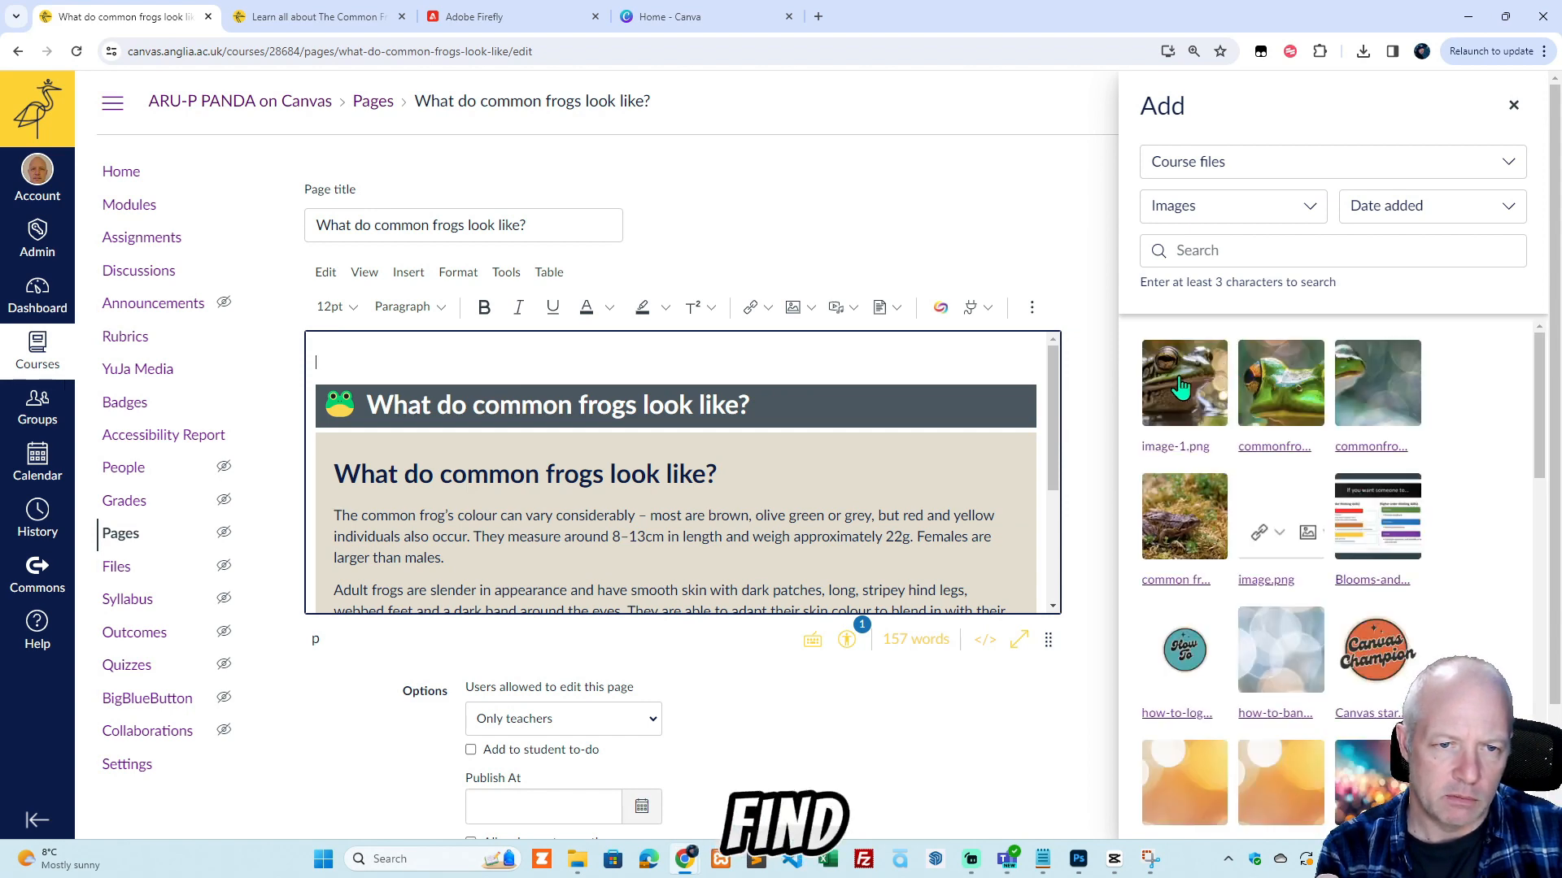
click(1192, 435)
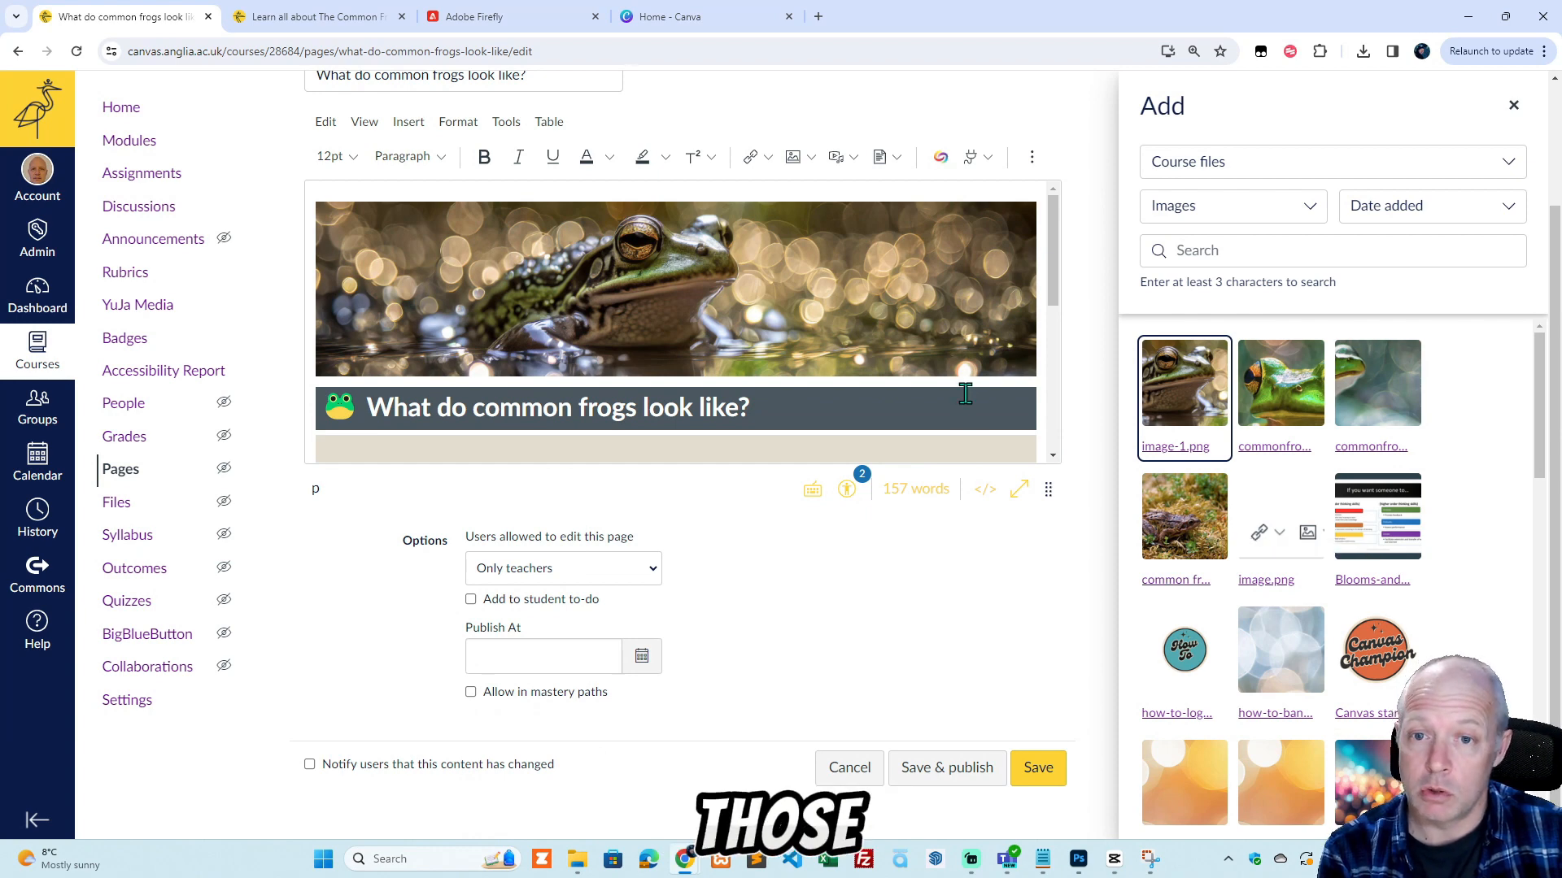
Replace the new banner image's alt text with "Common frog".
click(723, 291)
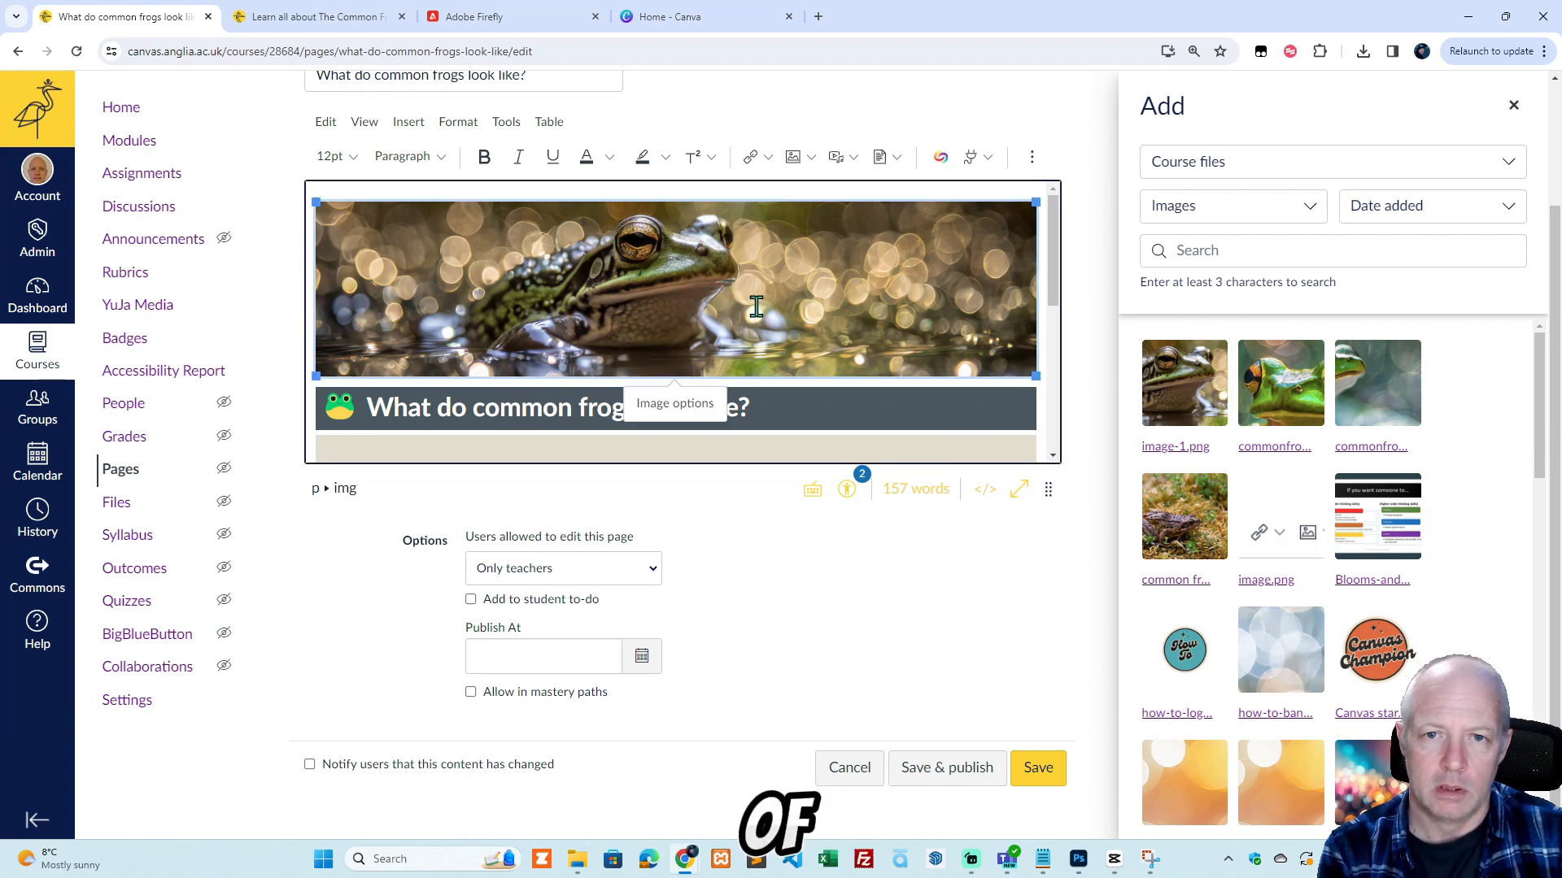
click(687, 404)
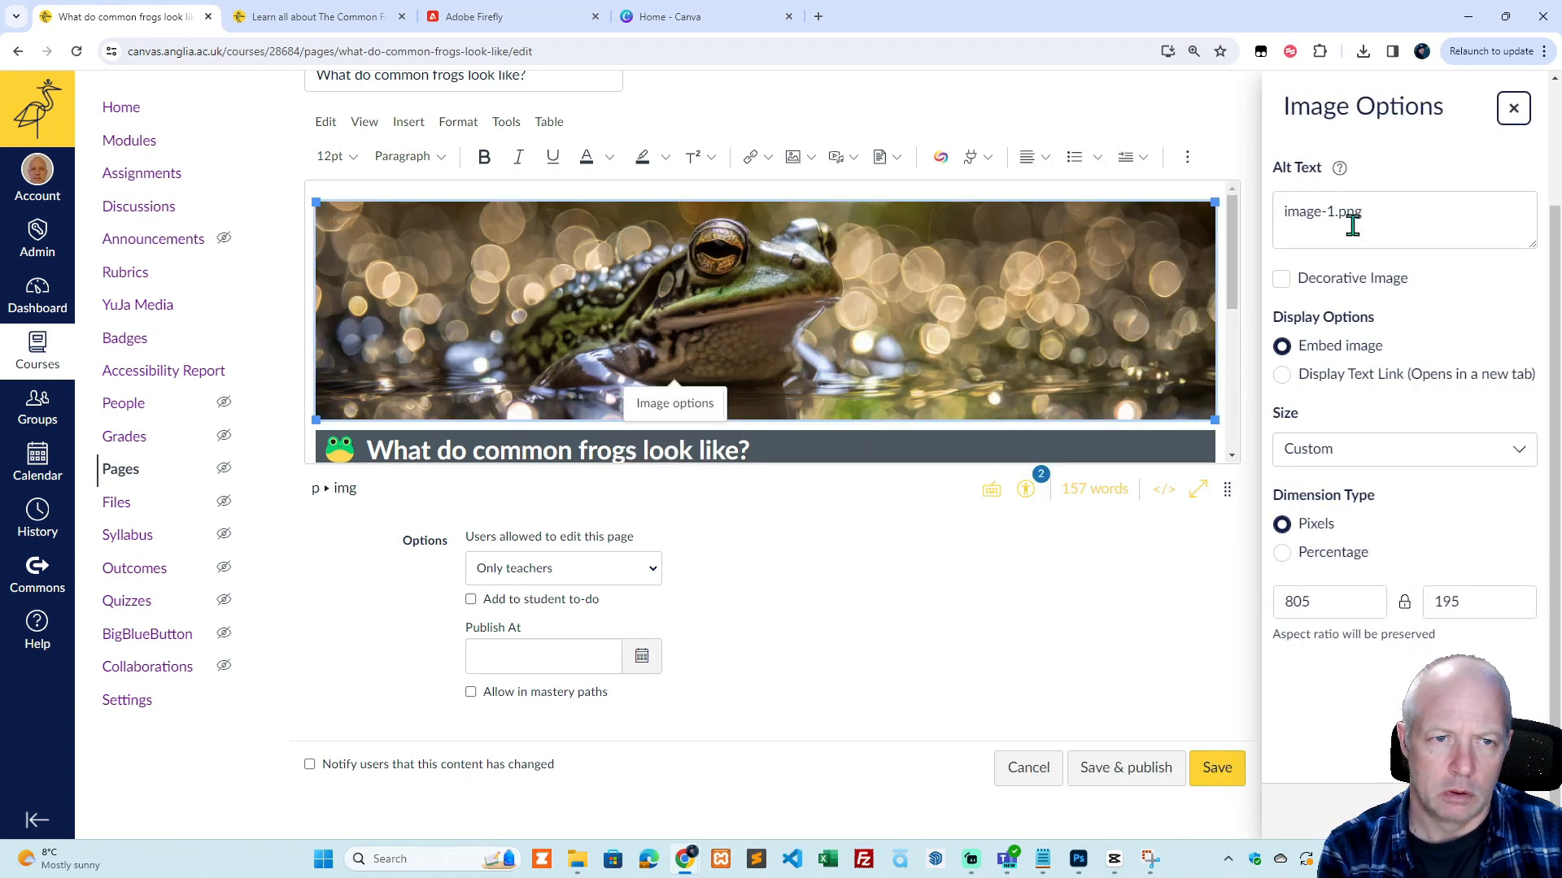
drag(1371, 213, 1274, 219)
text(Co)
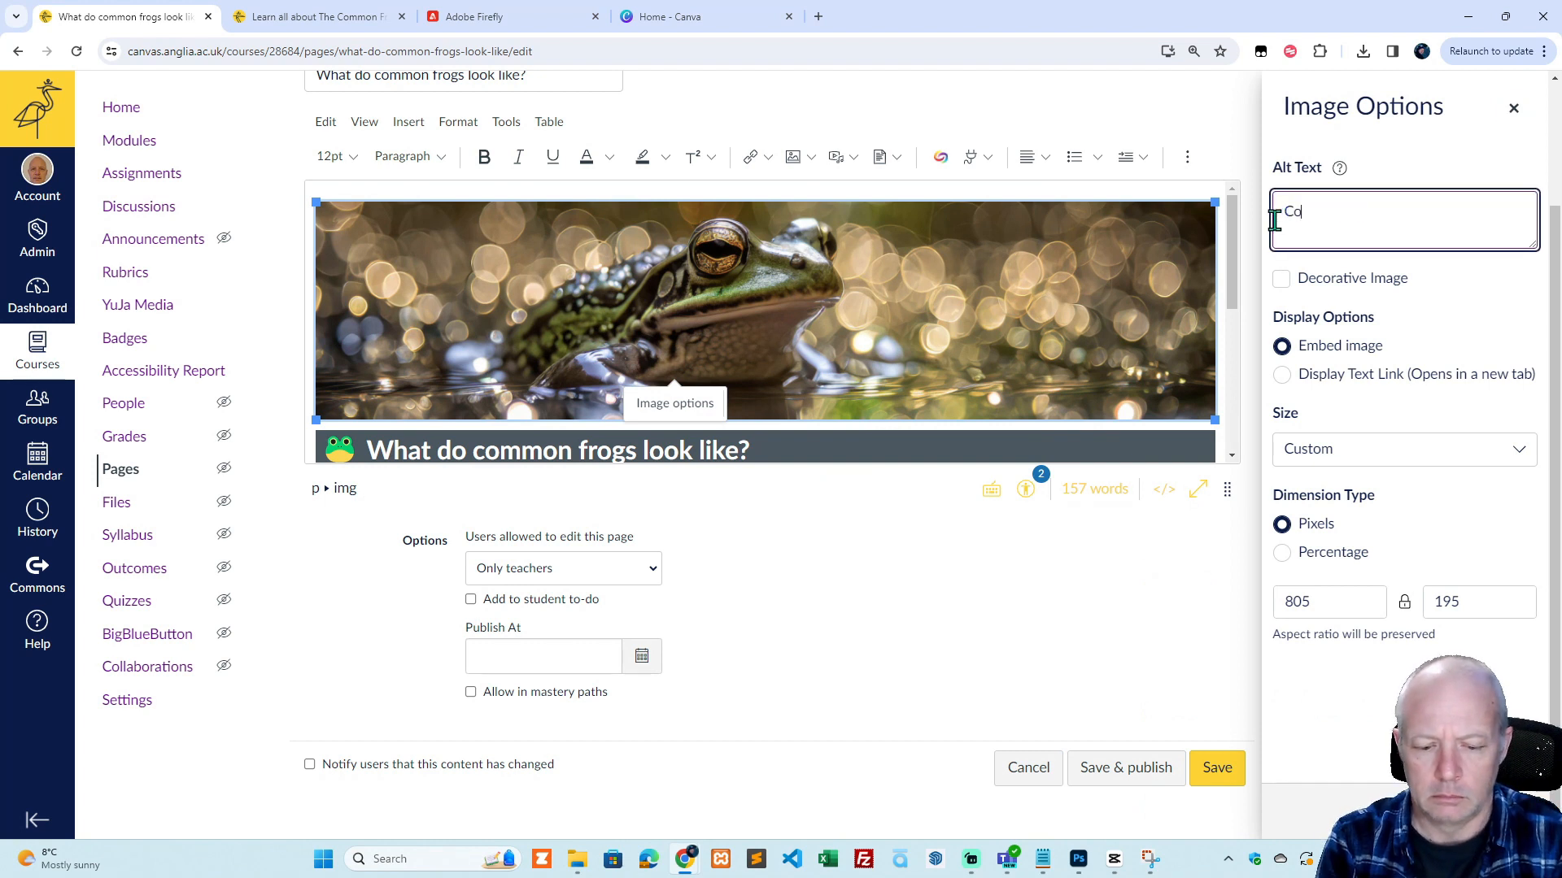
text(mmon fro)
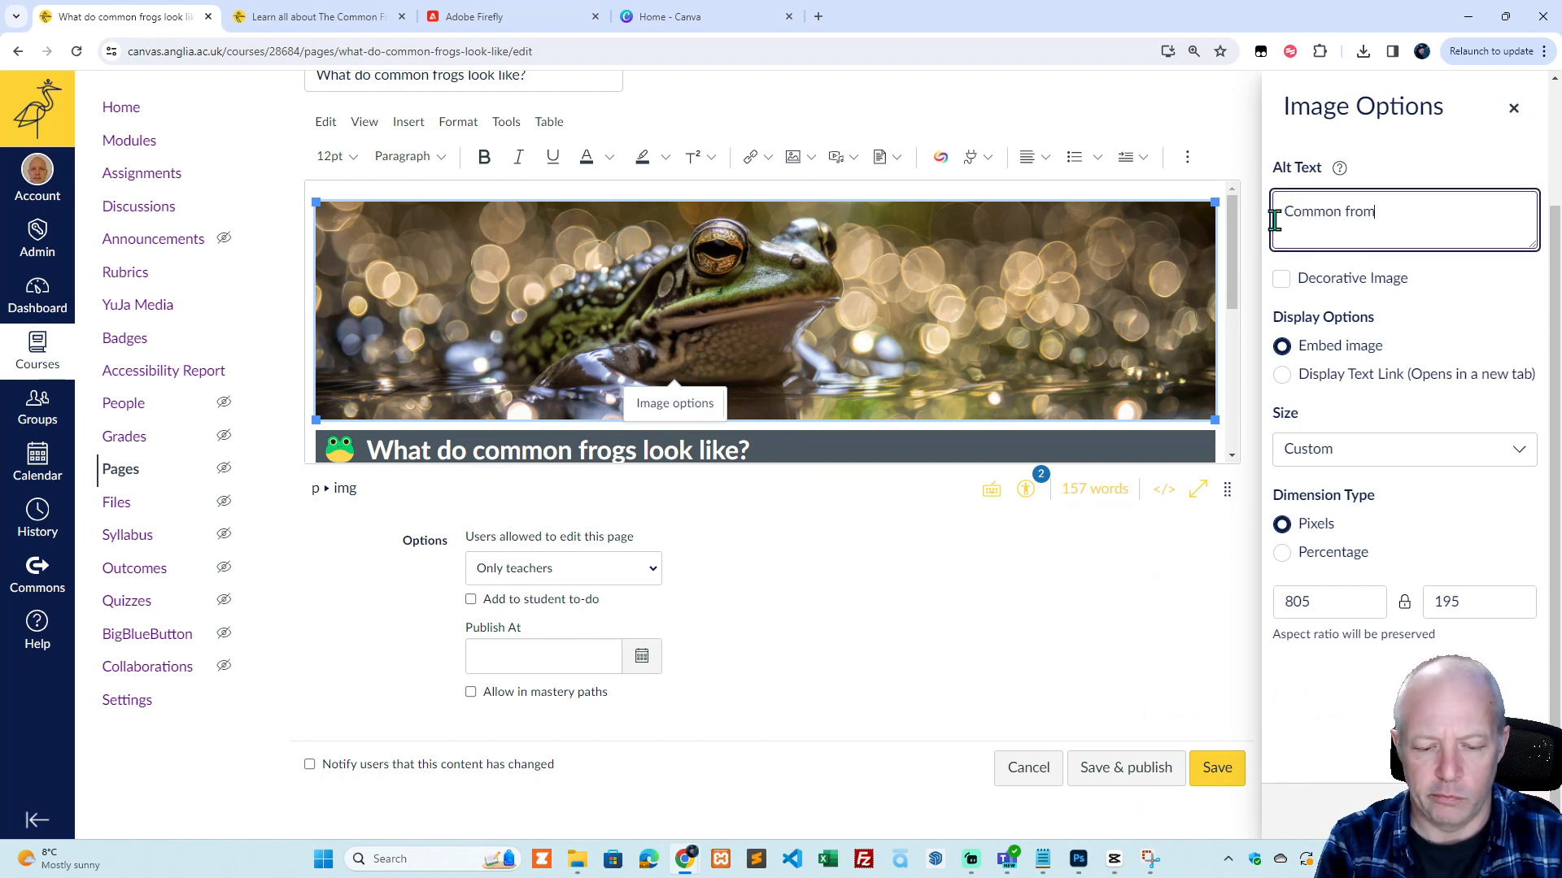
text(m)
key(BackSpace)
text(g)
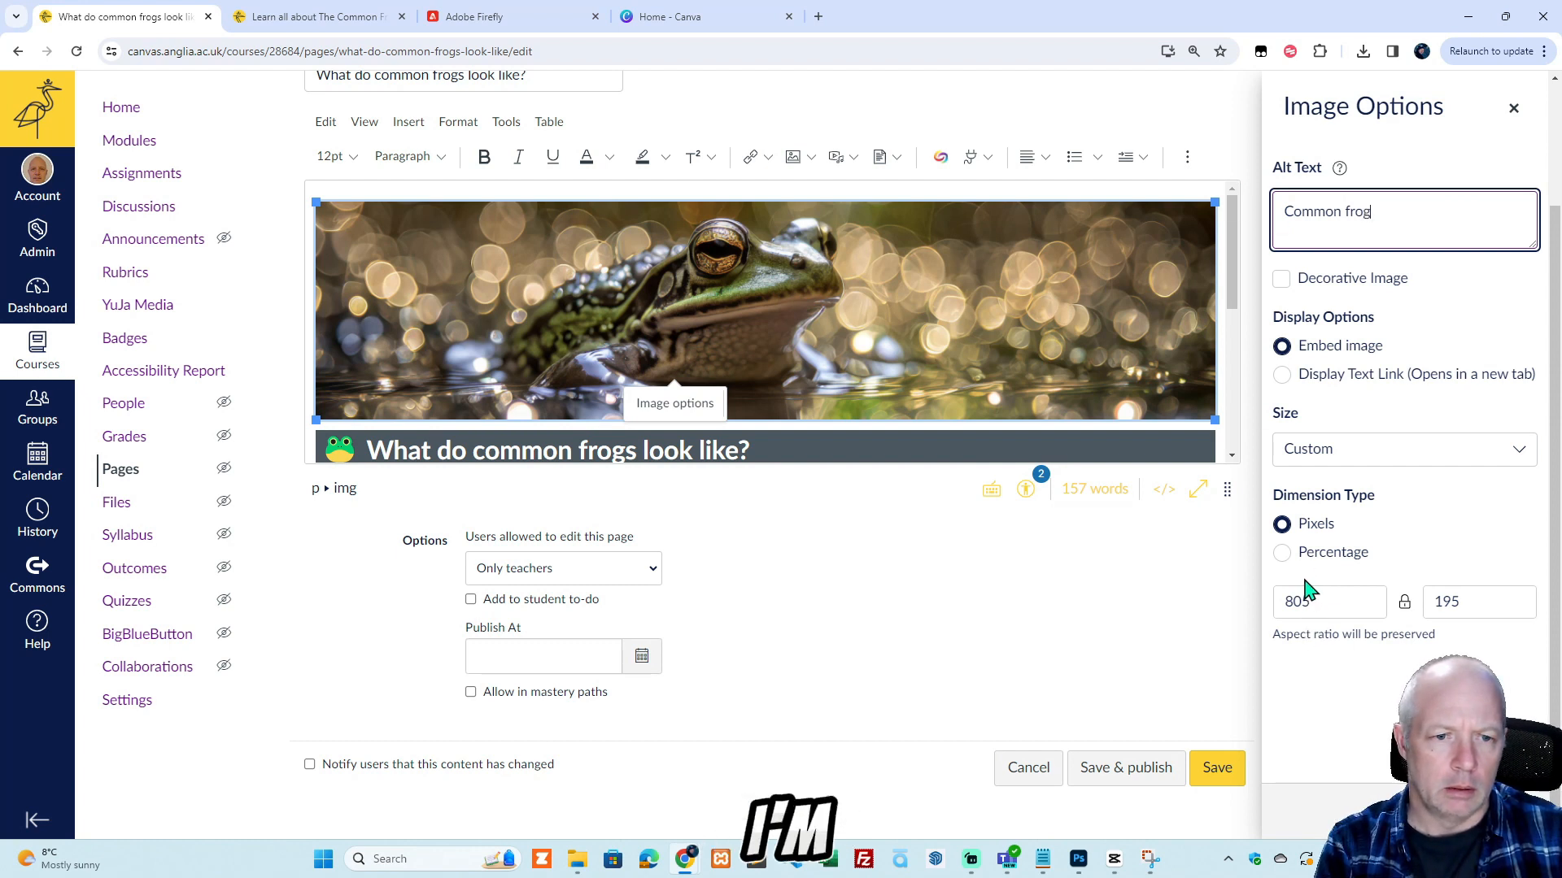
Size the banner image by percentage at 100%, apply the image options, and save the page.
click(1283, 553)
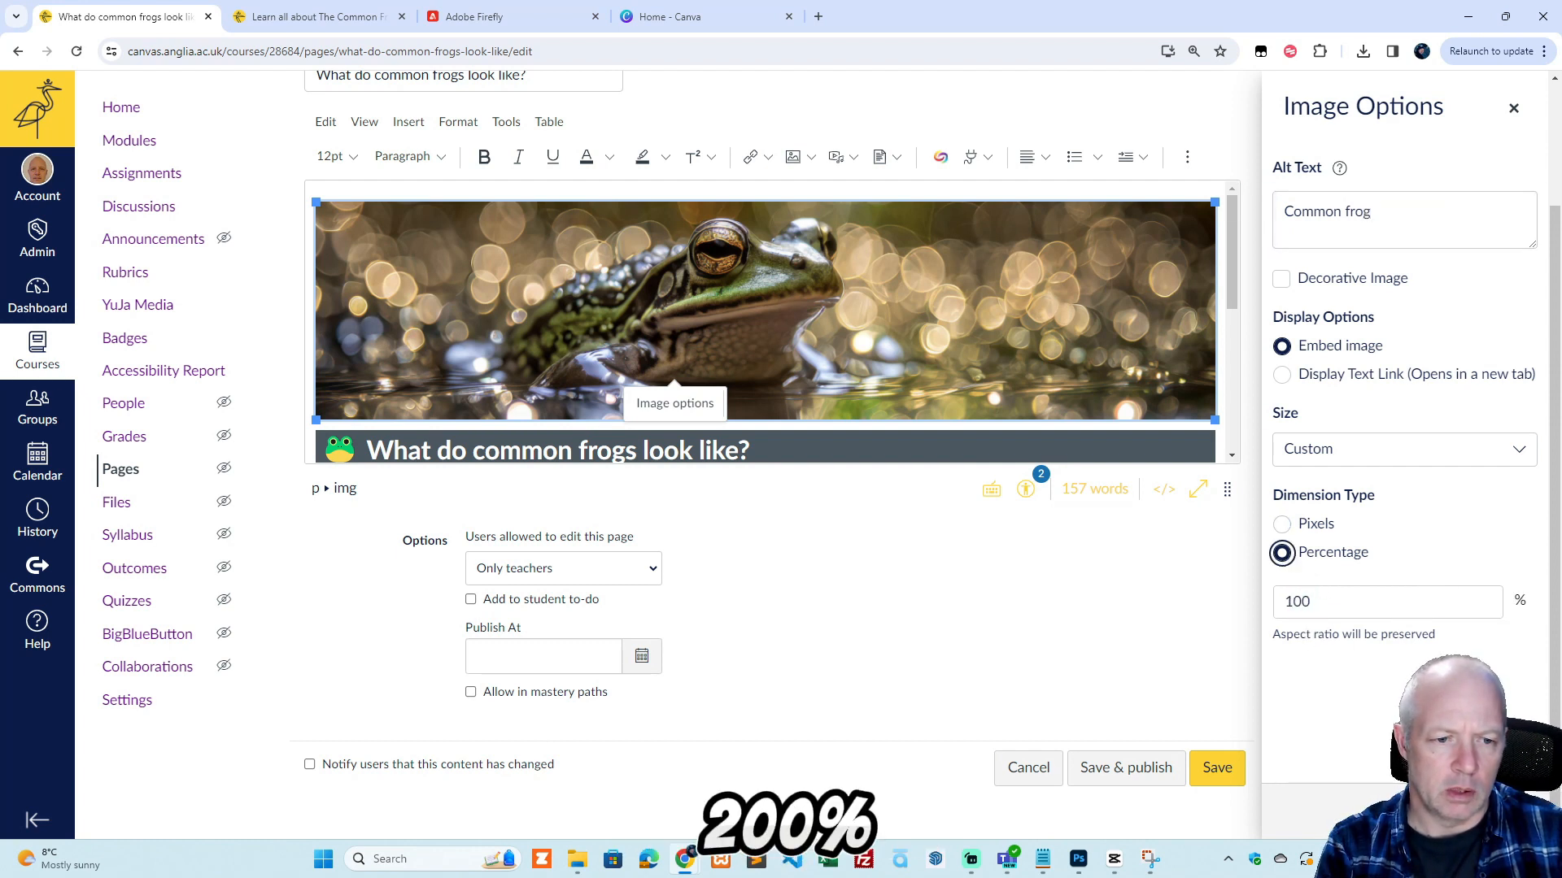
click(1504, 810)
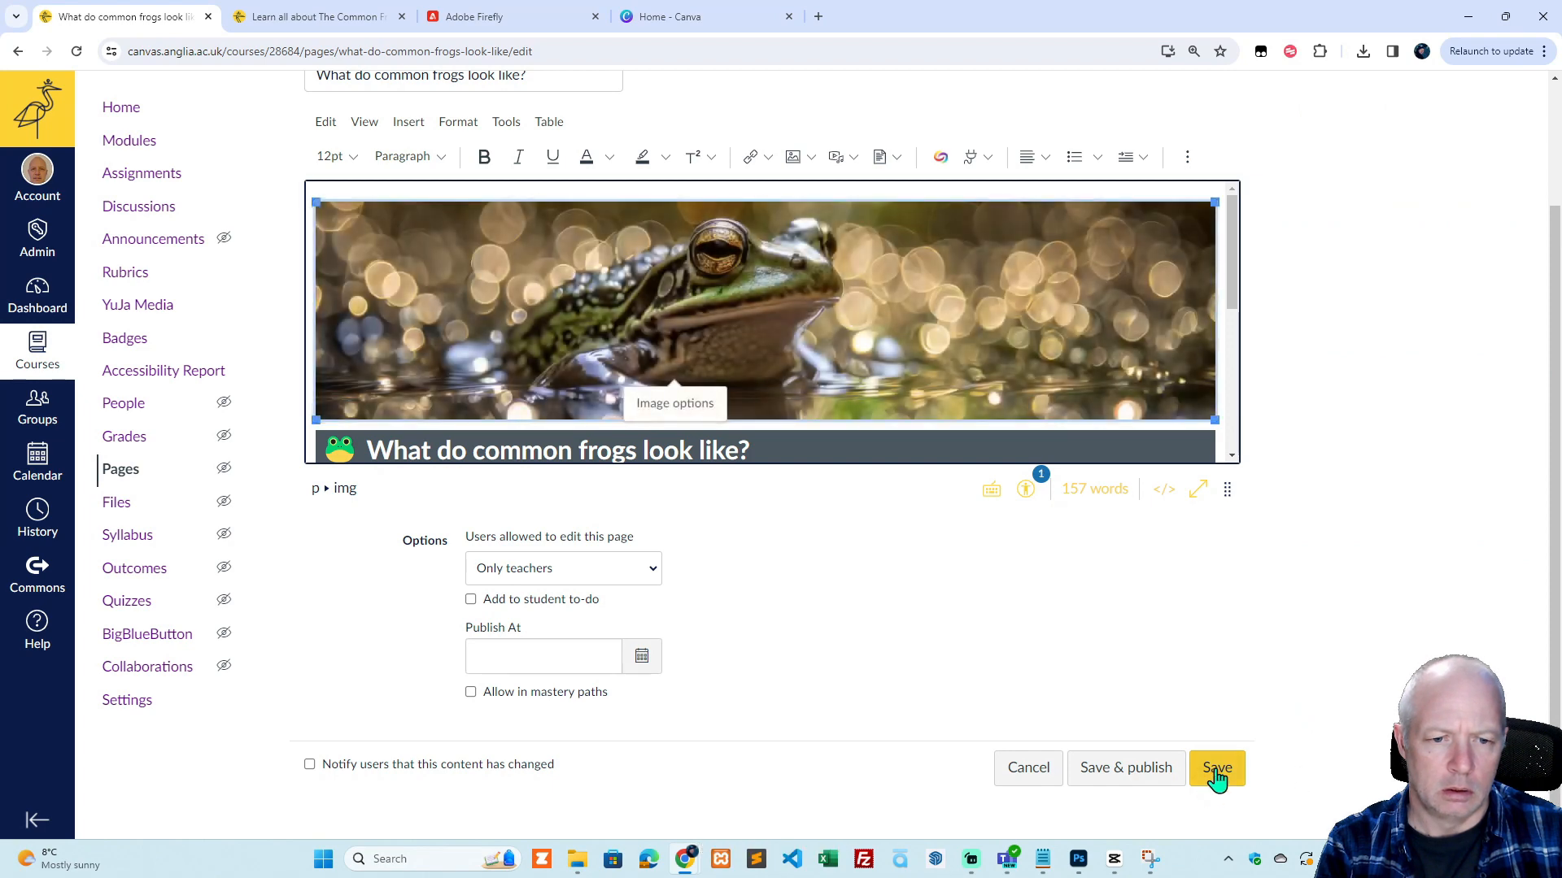
click(1216, 773)
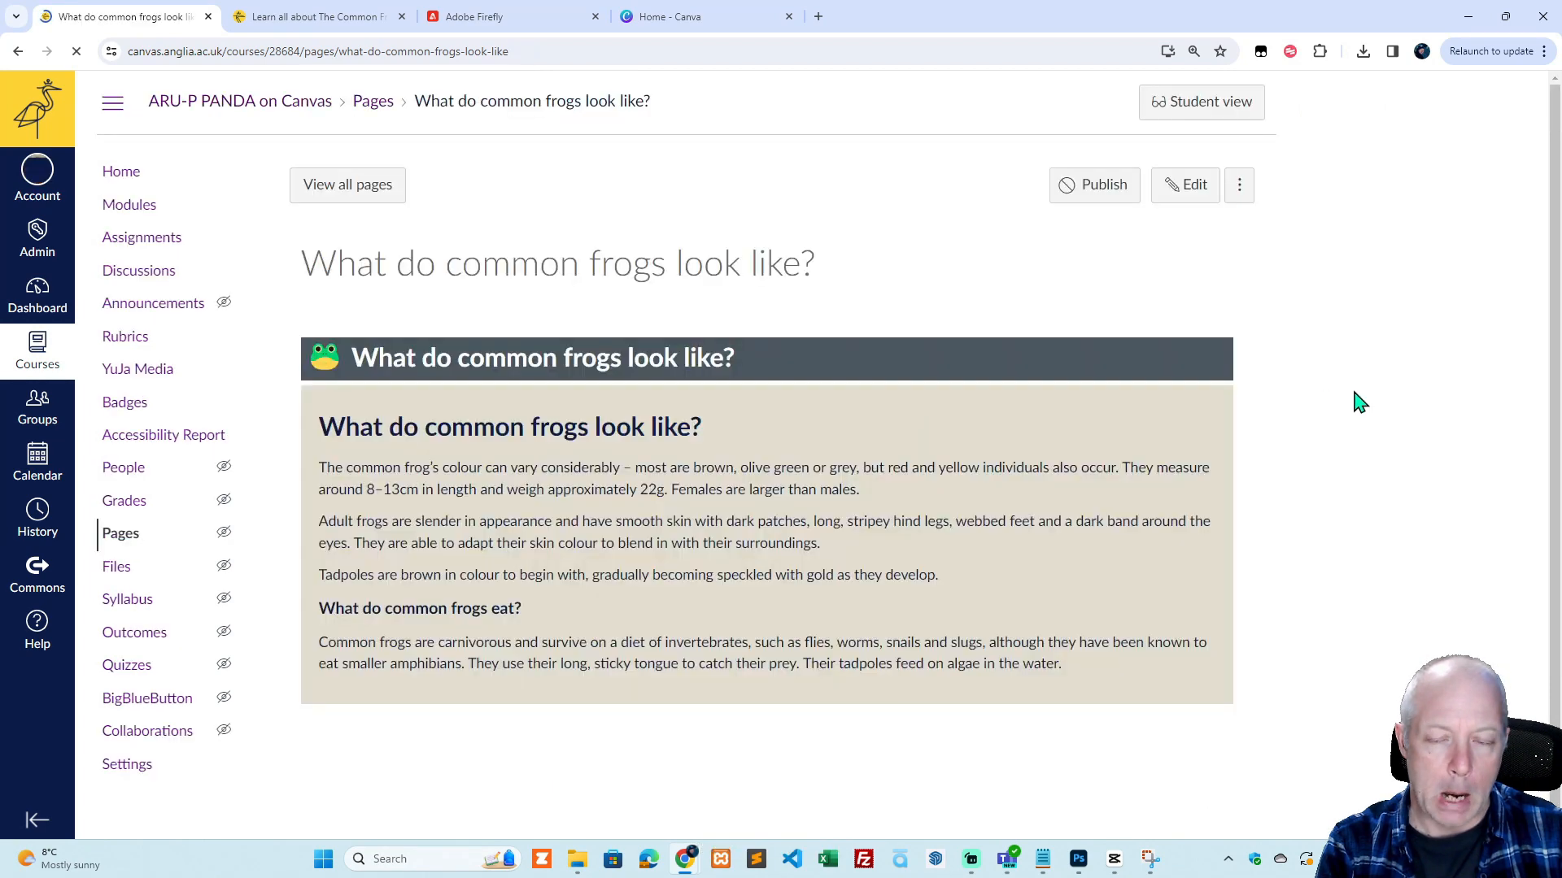
scroll(1354, 401, down, 2)
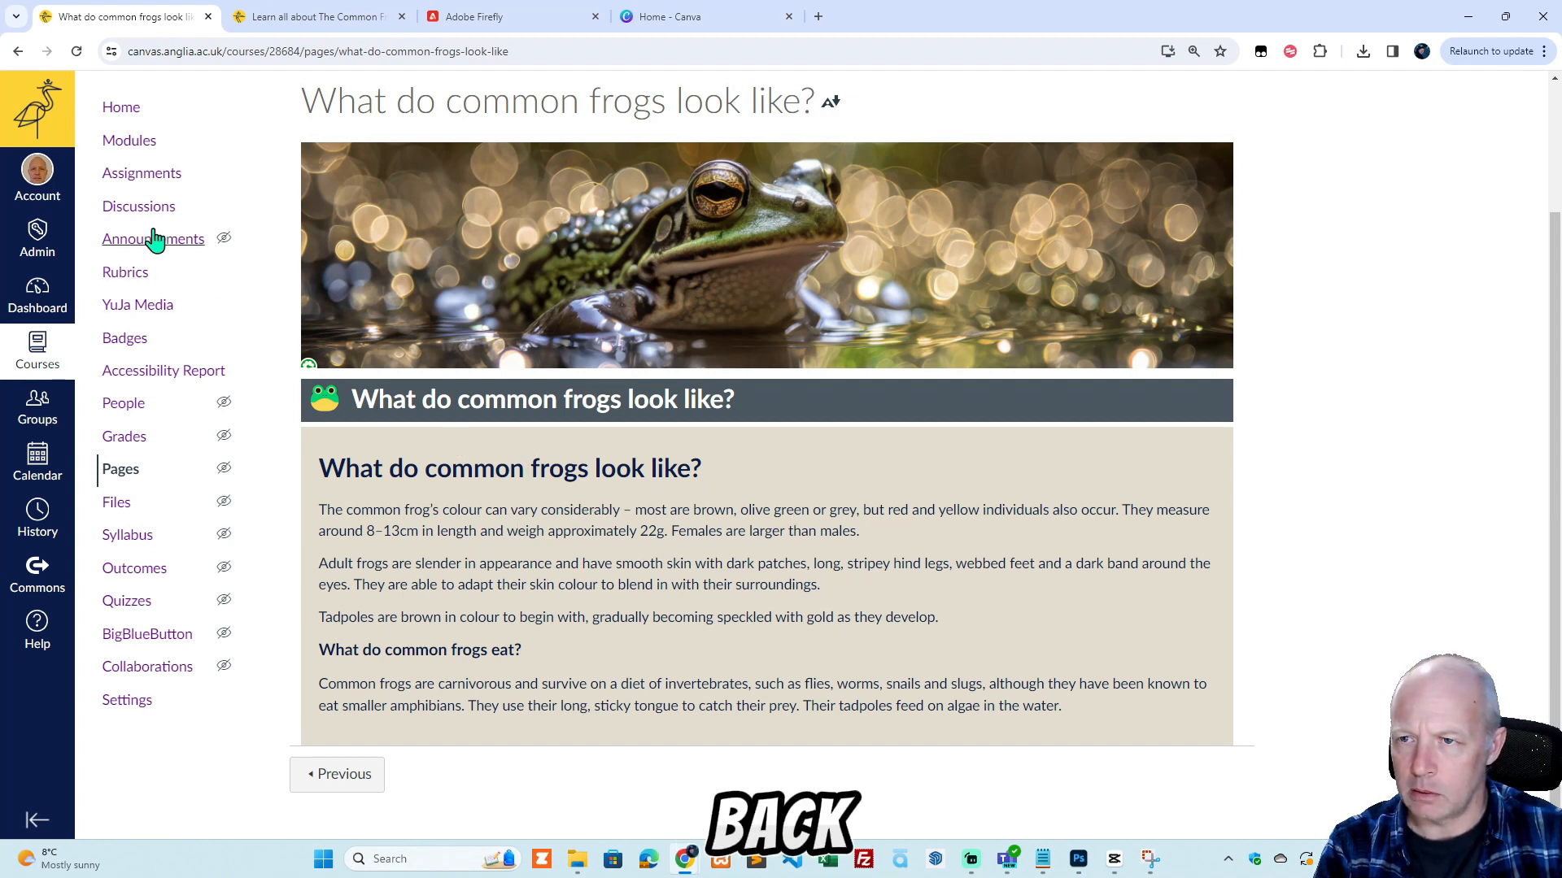
In the course modules, duplicate the "What do common frogs look like?" page under Example Content: Frogs.
click(126, 143)
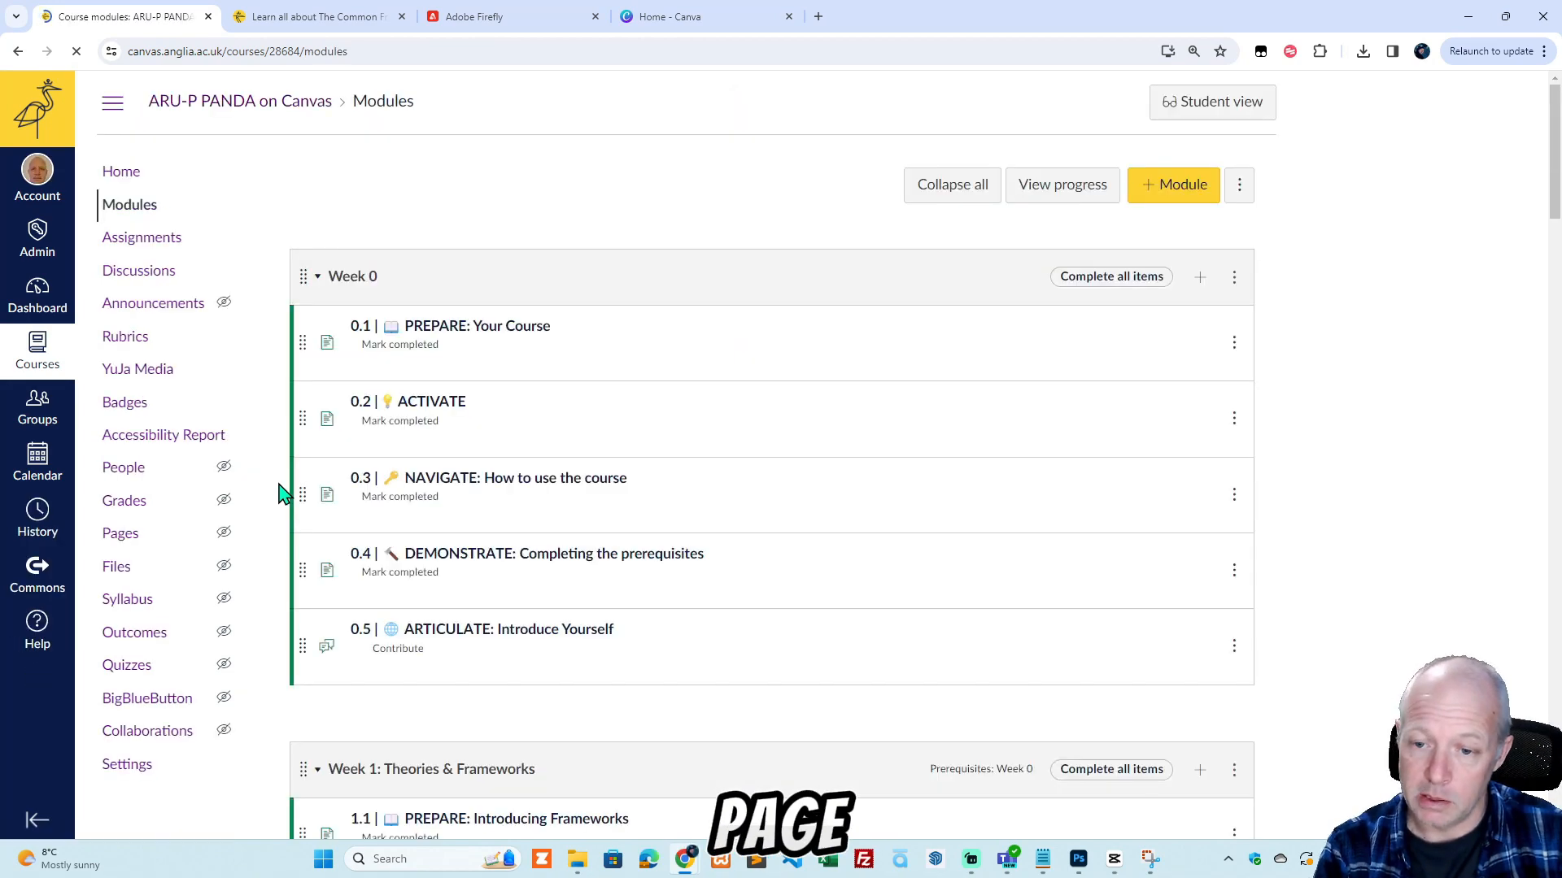
scroll(628, 521, down, 15)
scroll(627, 520, down, 12)
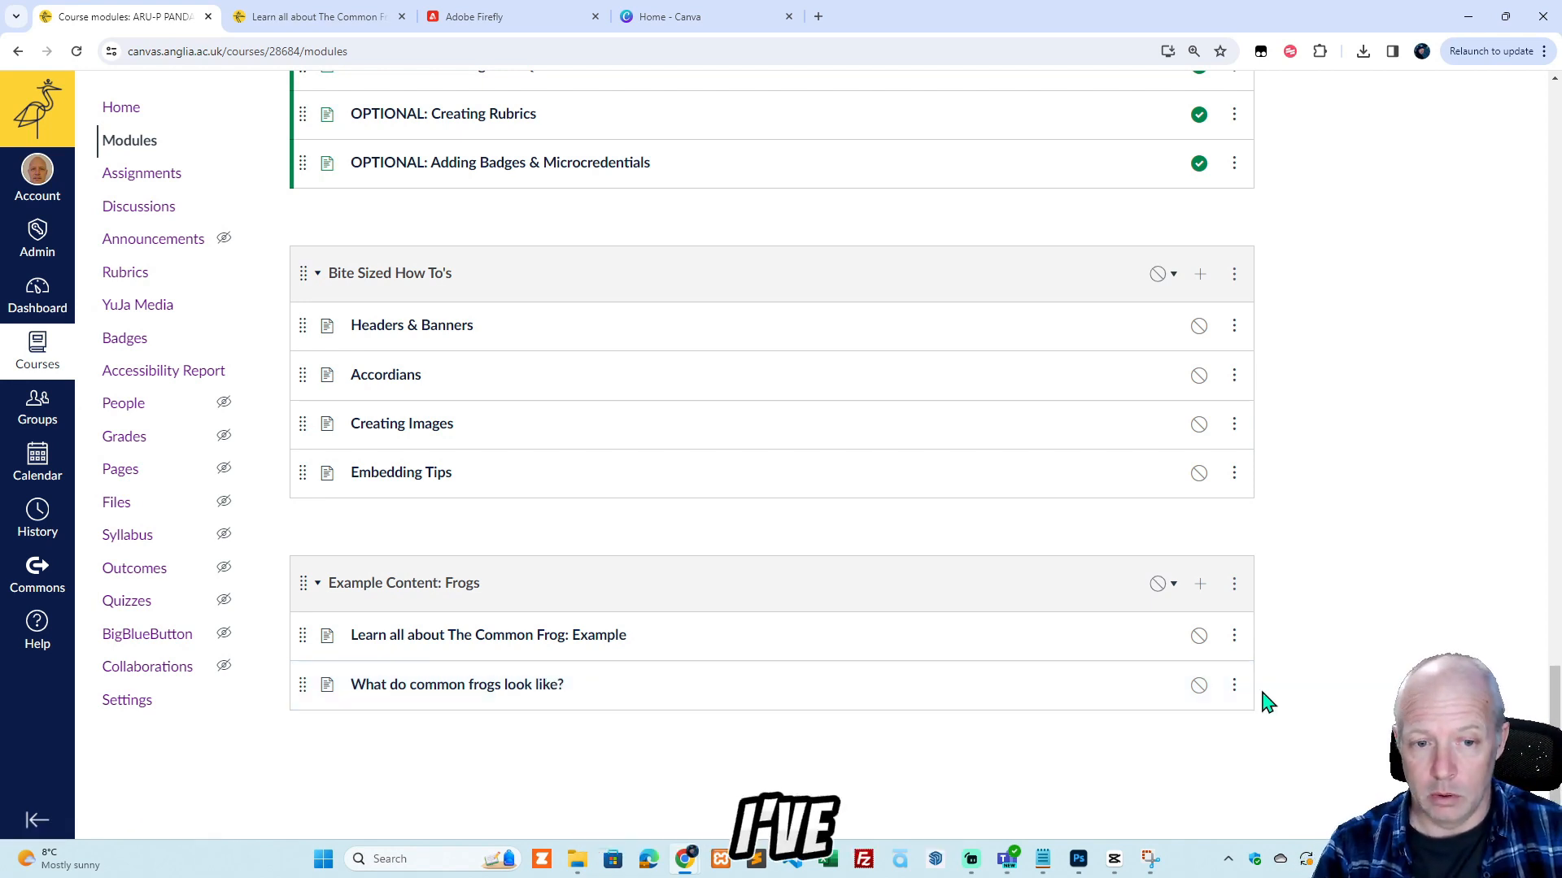
click(1235, 685)
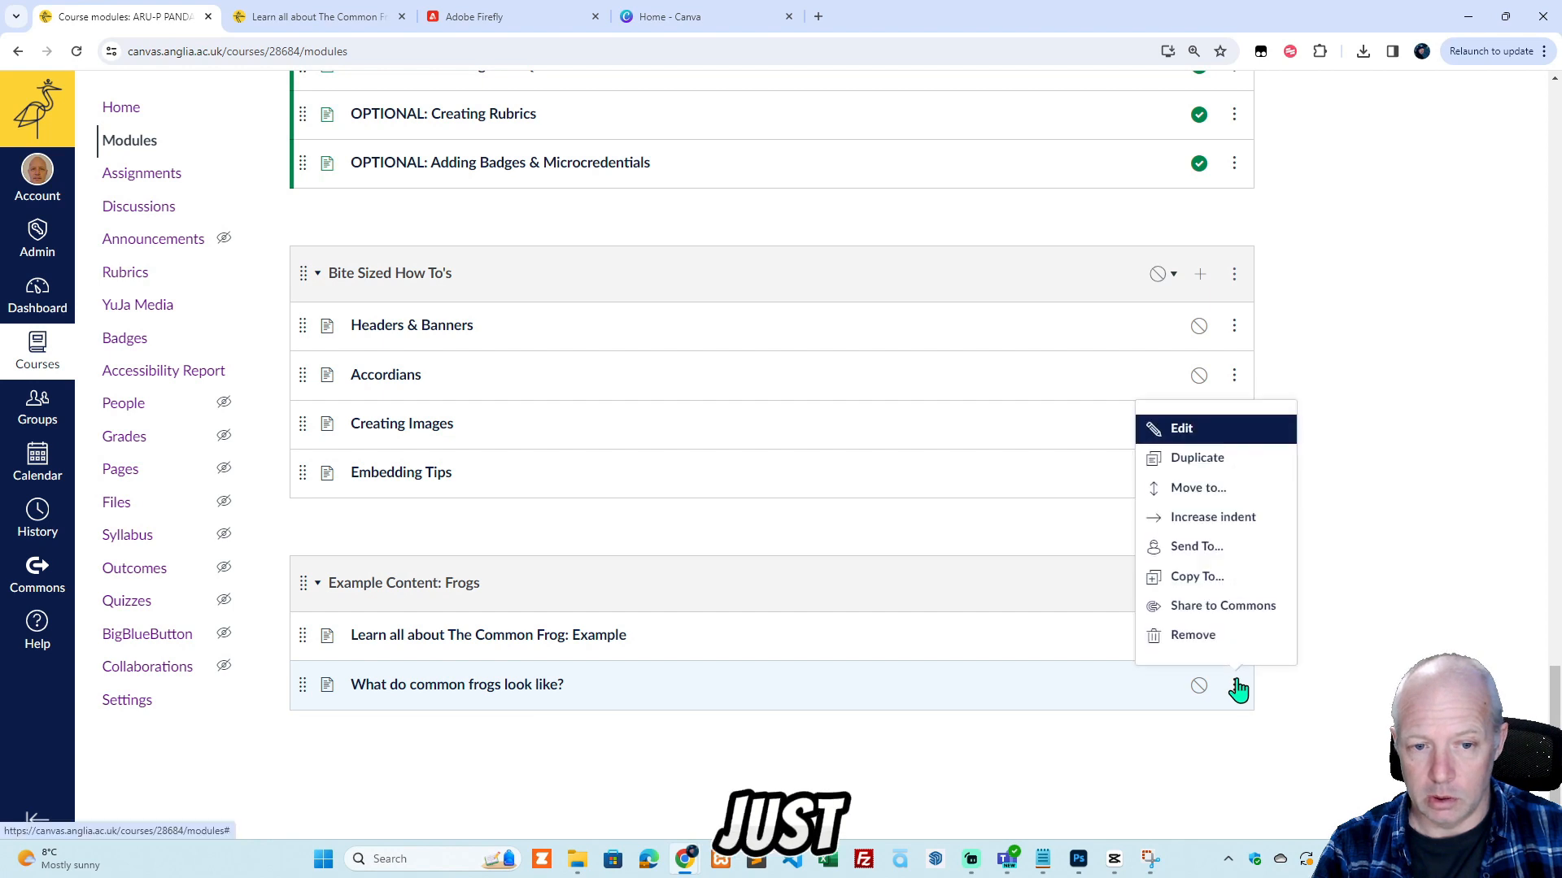
click(1198, 458)
click(1235, 734)
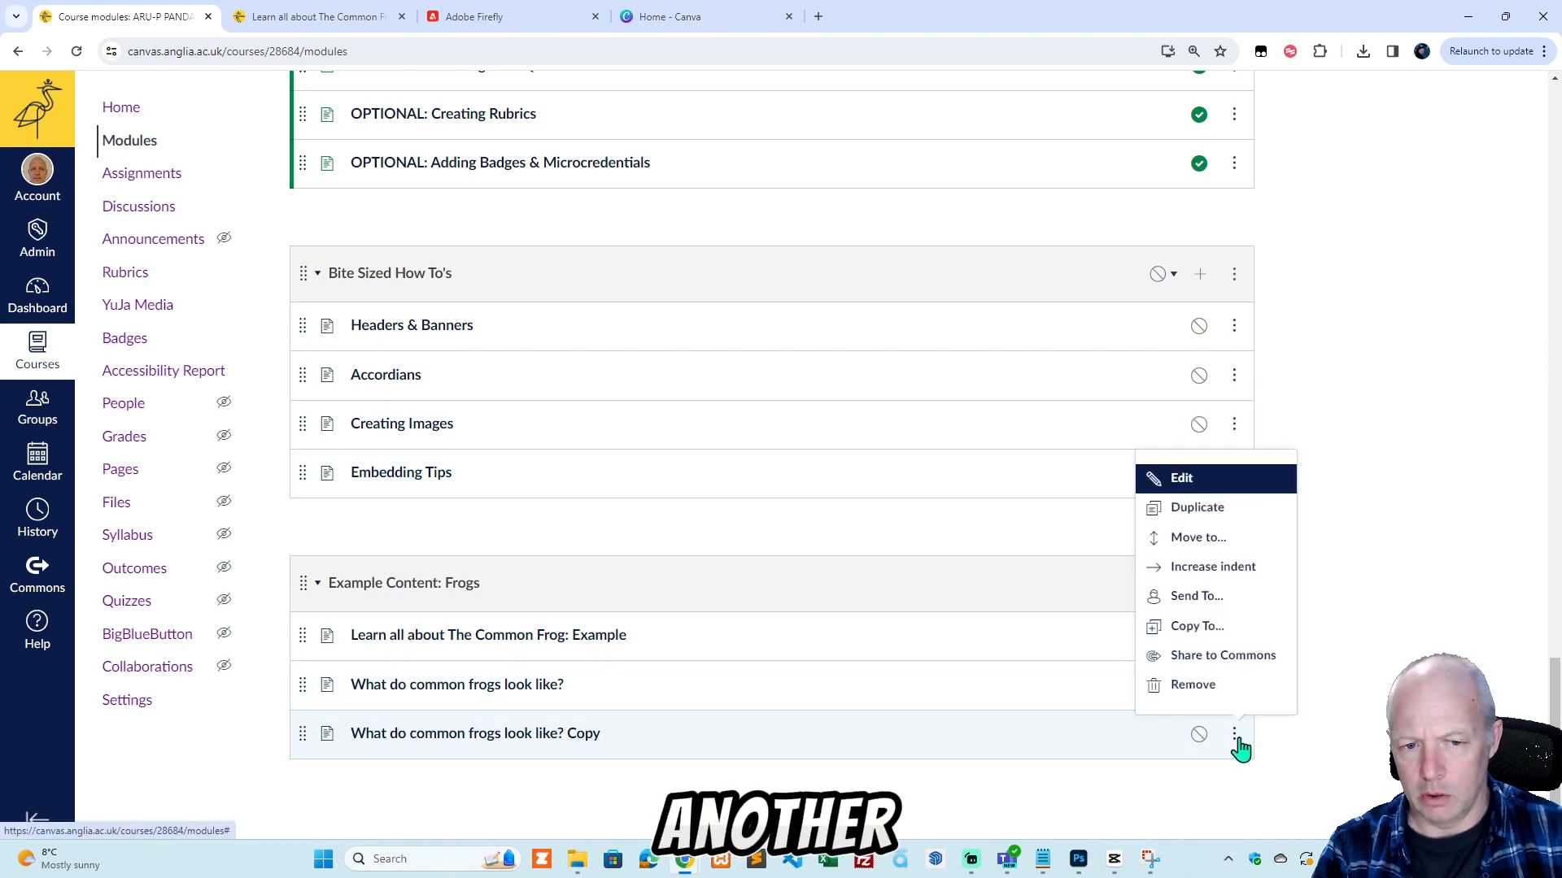
click(1172, 488)
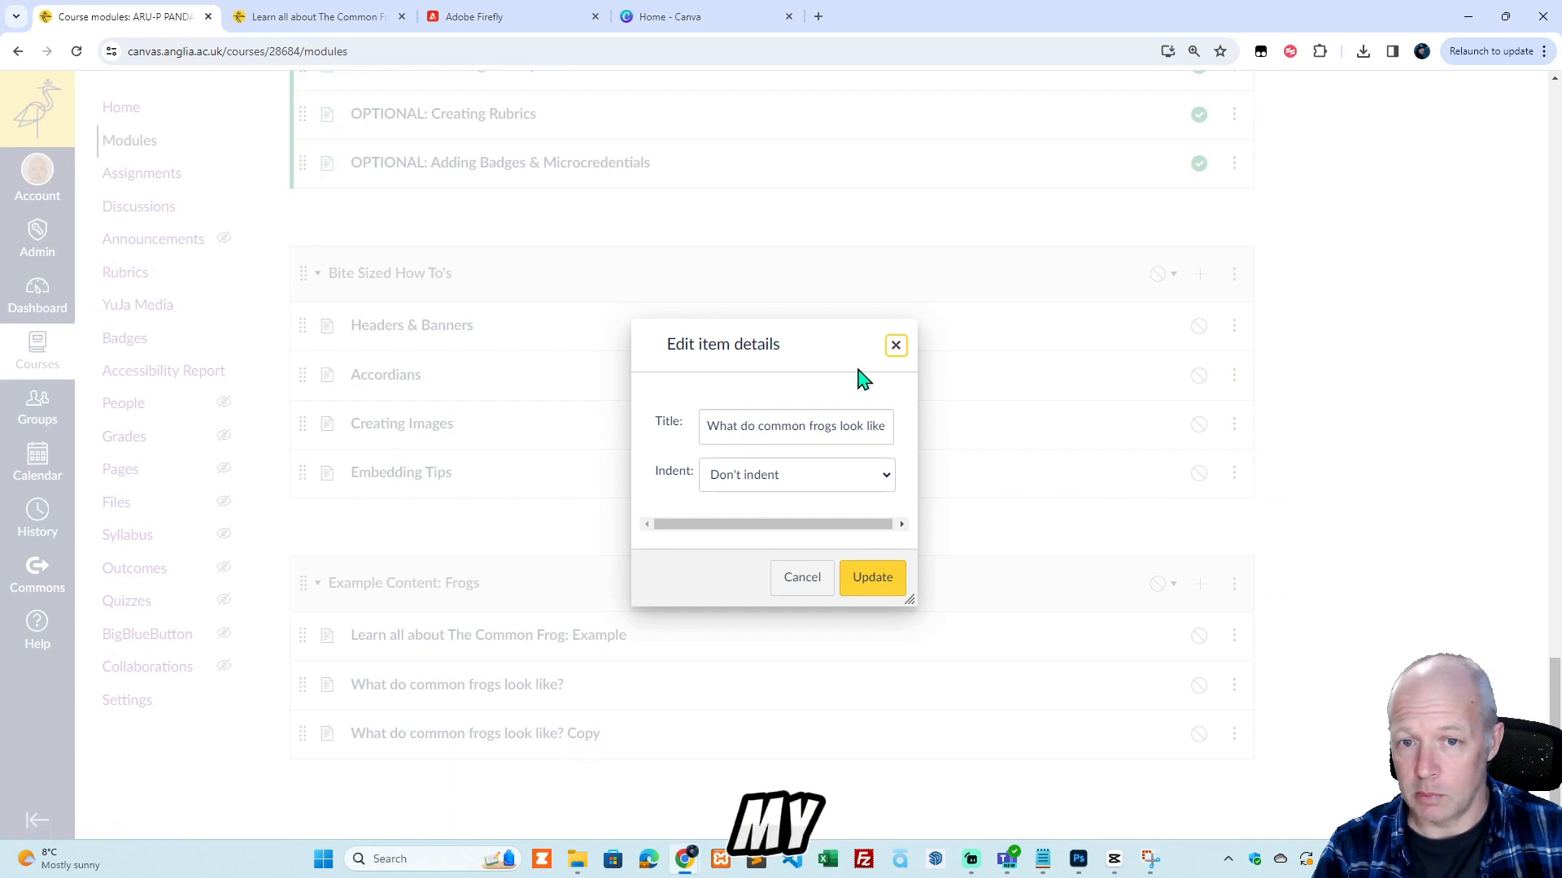
click(897, 348)
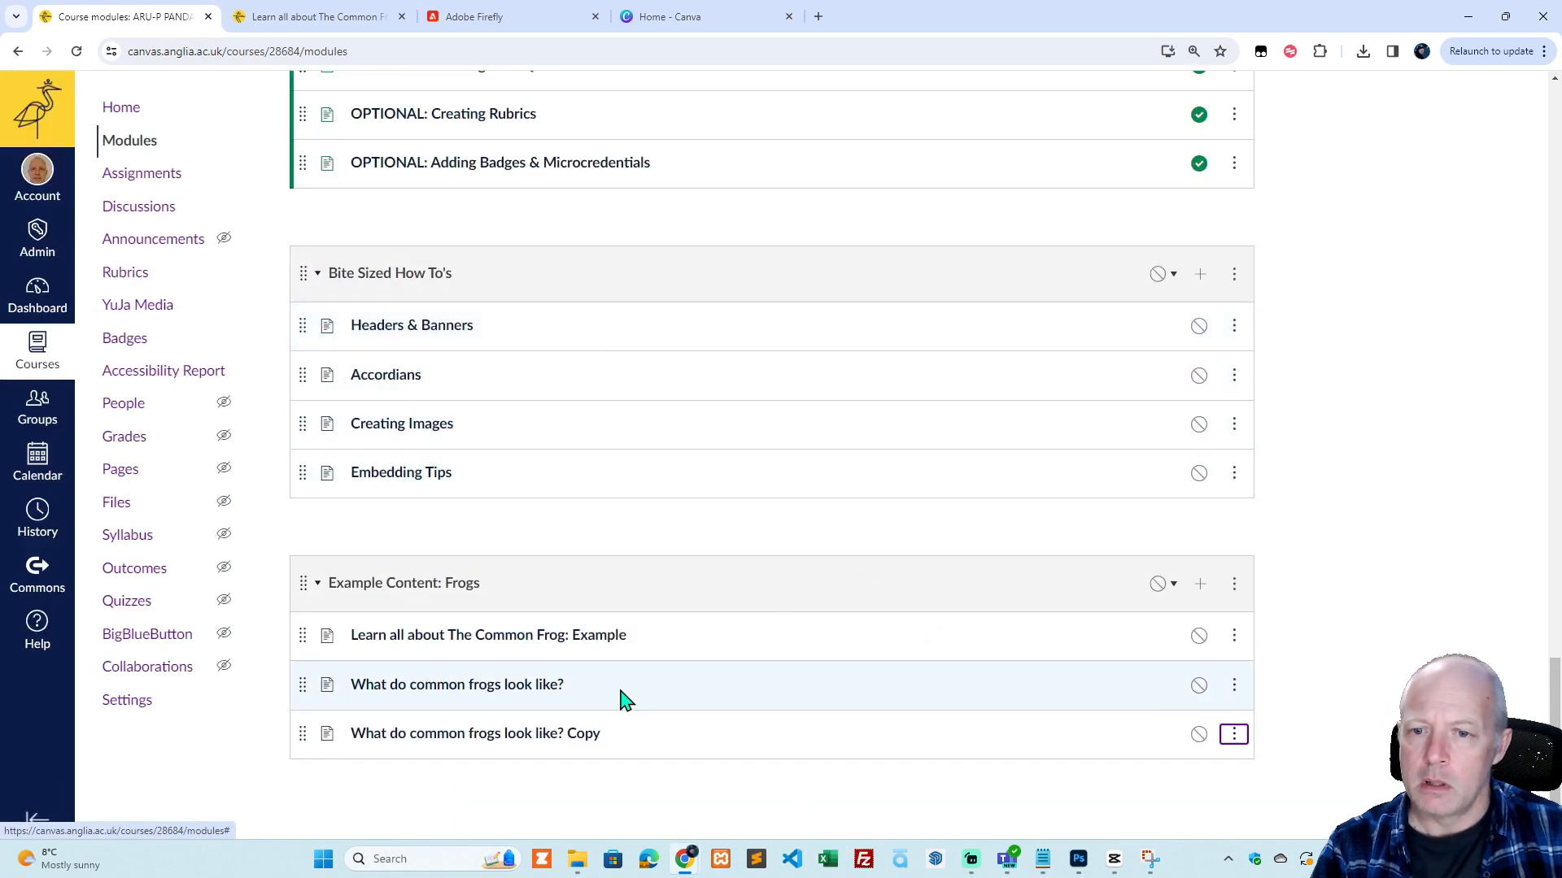
Open the duplicated page "What do common frogs look like? Copy" and review its banner, headings and text.
click(580, 736)
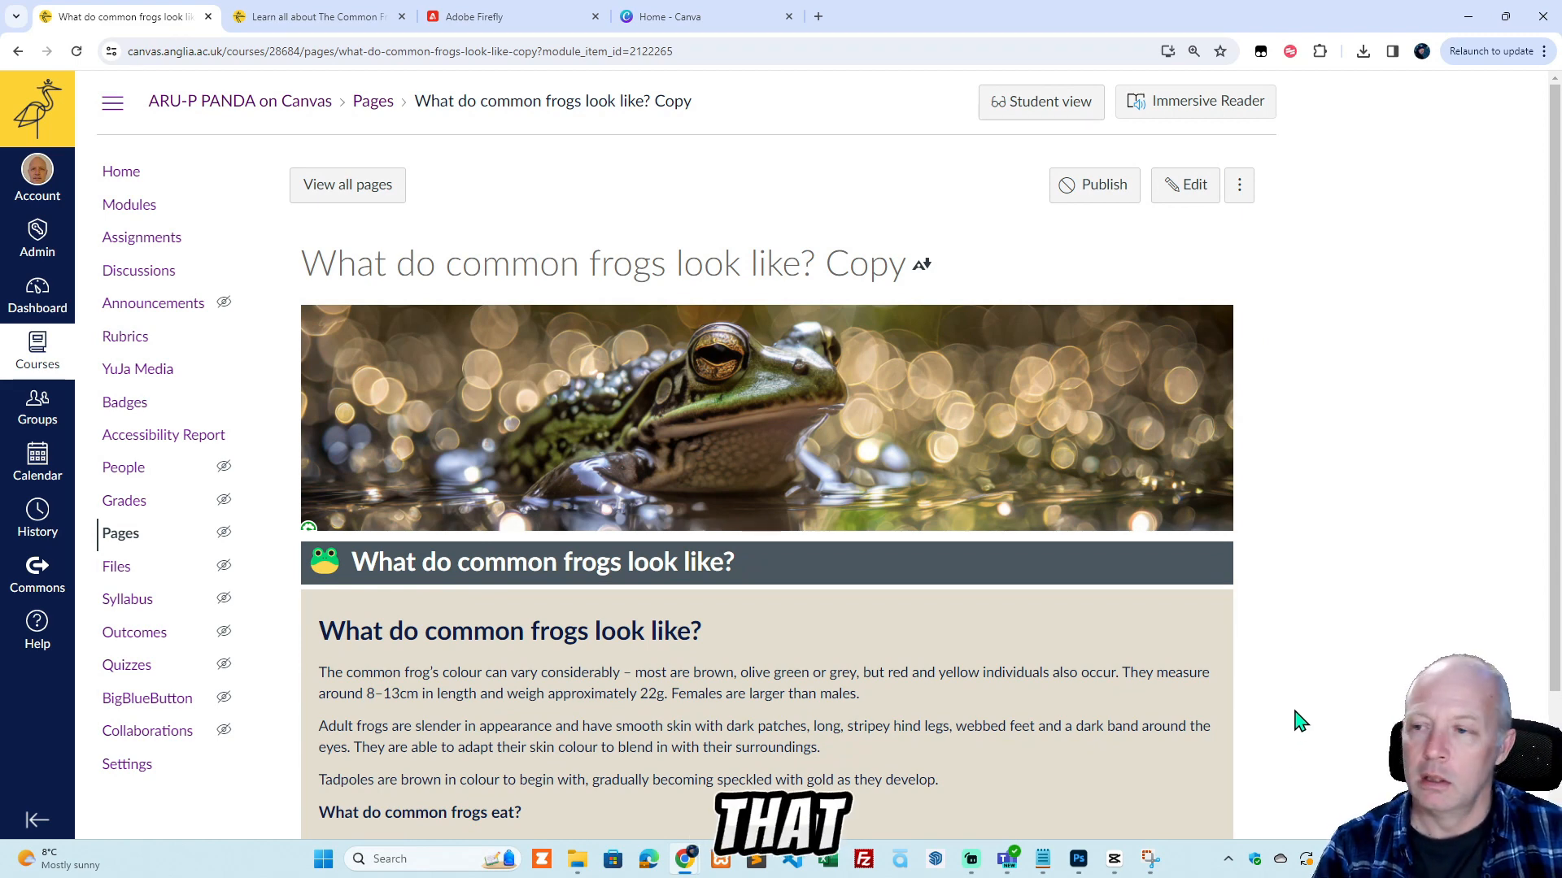
scroll(1300, 713, down, 2)
scroll(1299, 704, up, 2)
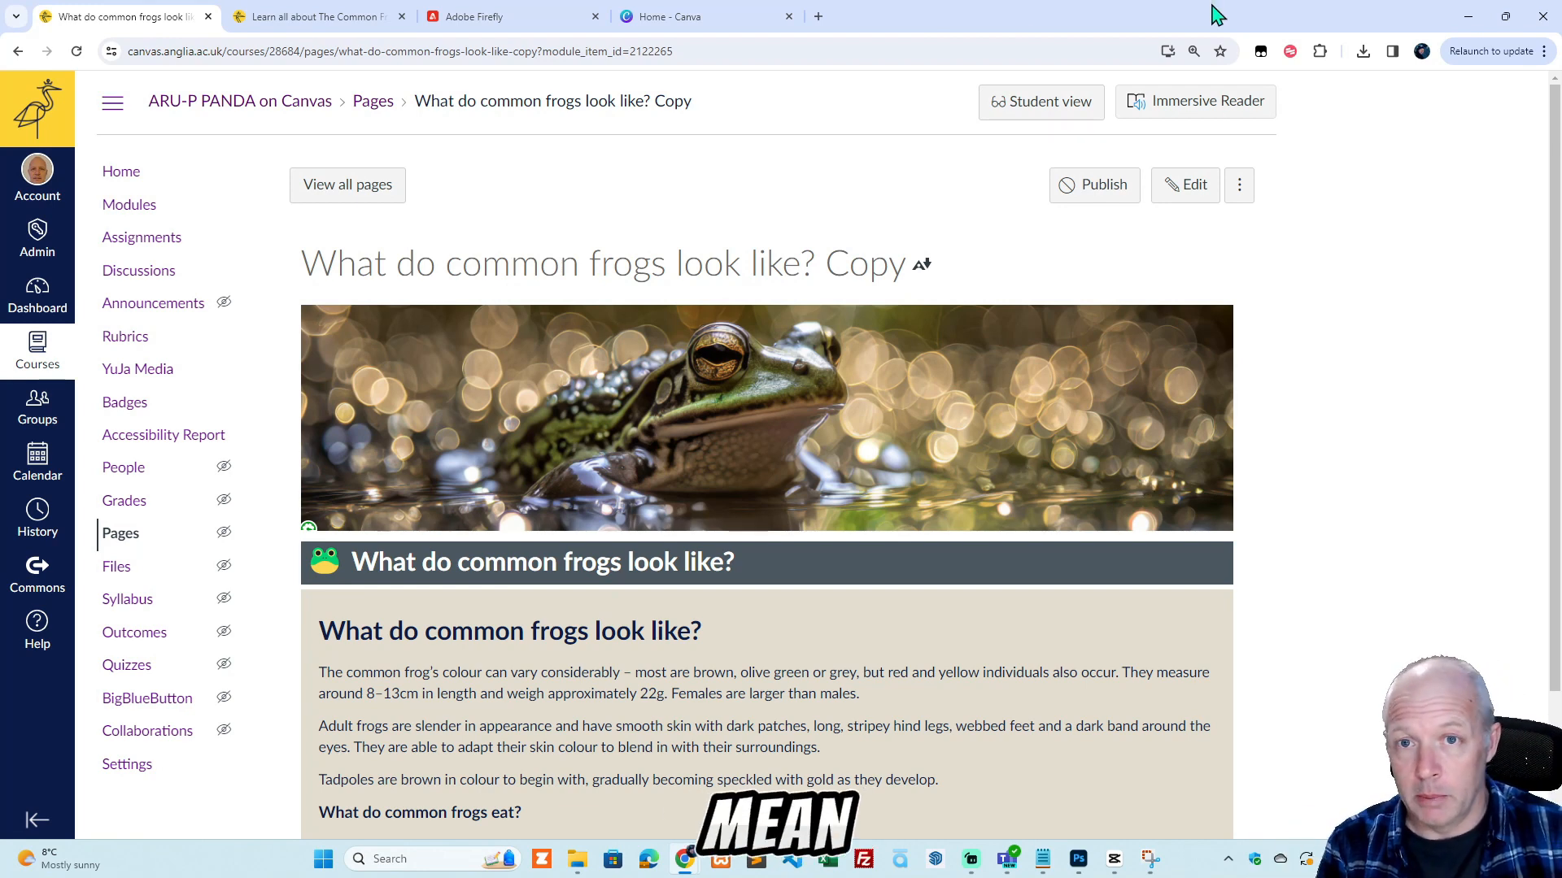
click(704, 18)
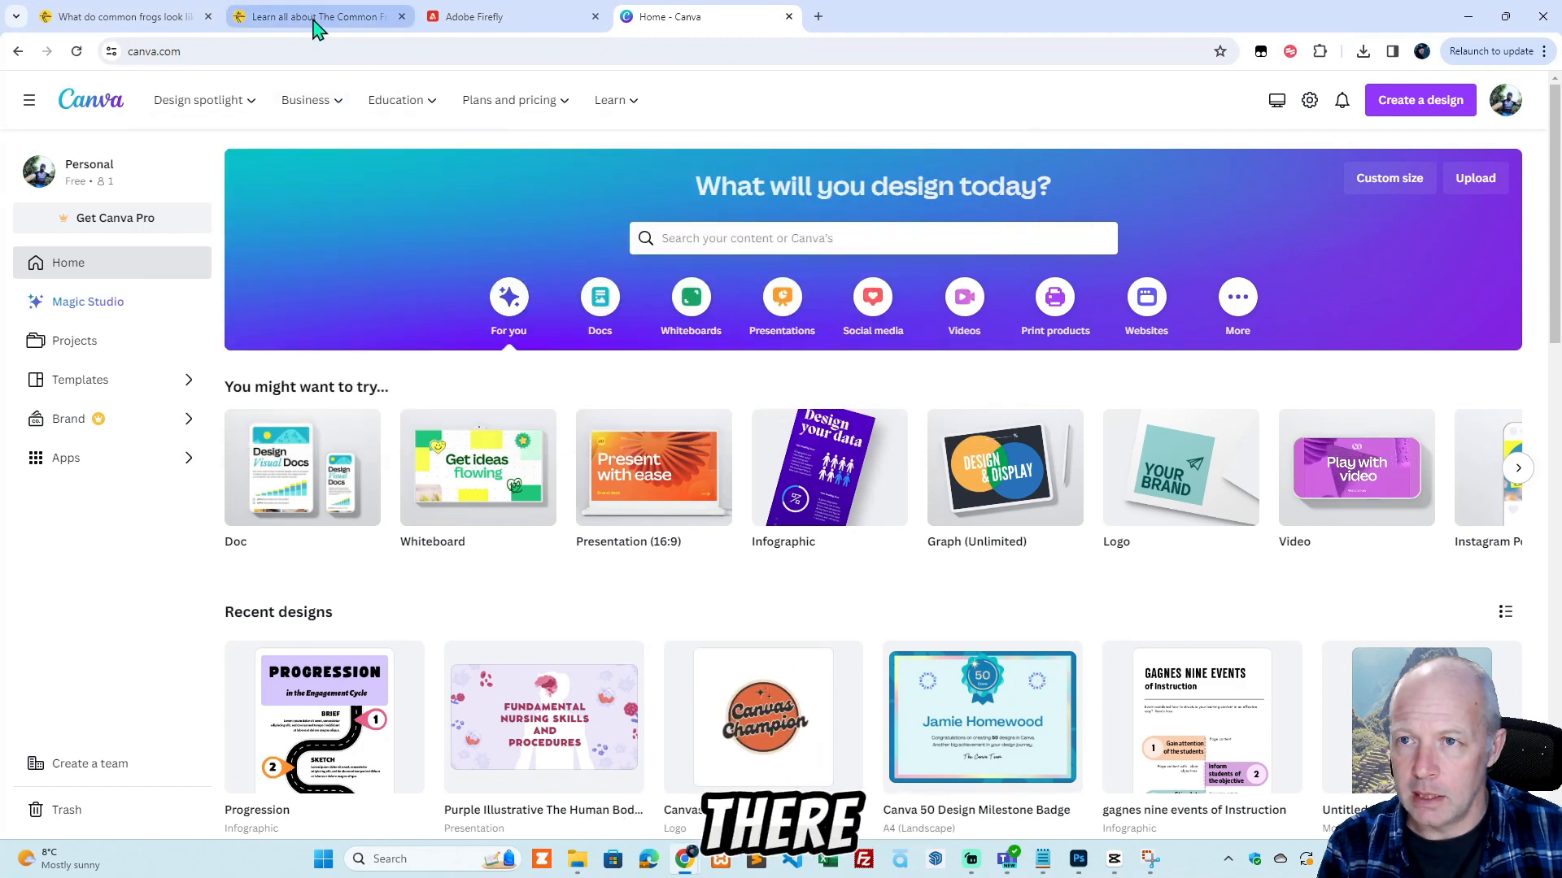
click(146, 17)
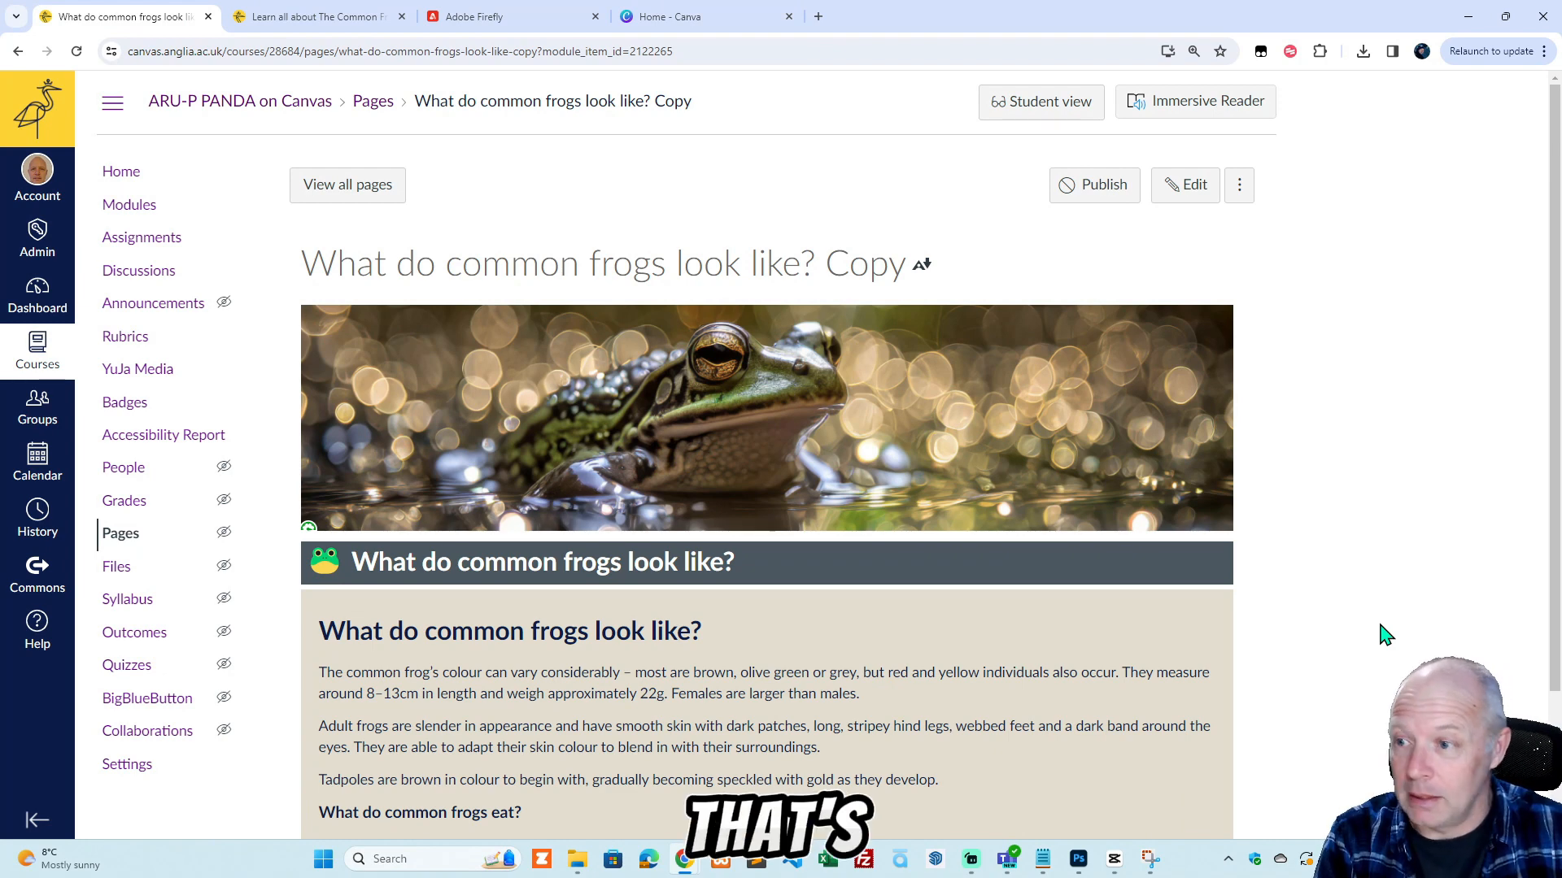
scroll(1323, 639, down, 2)
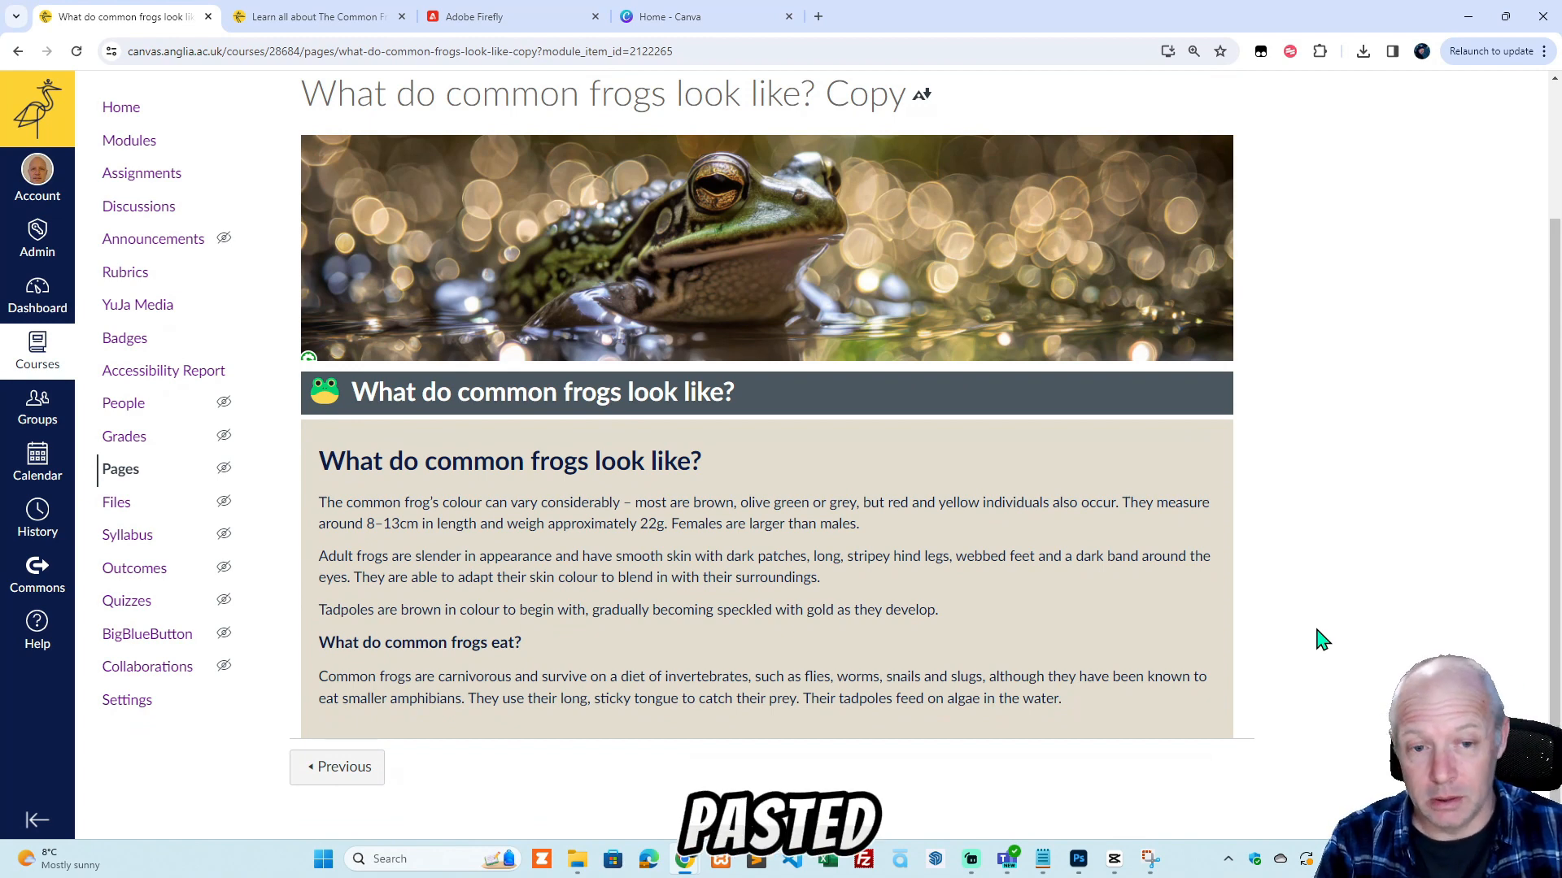
scroll(1322, 639, up, 1)
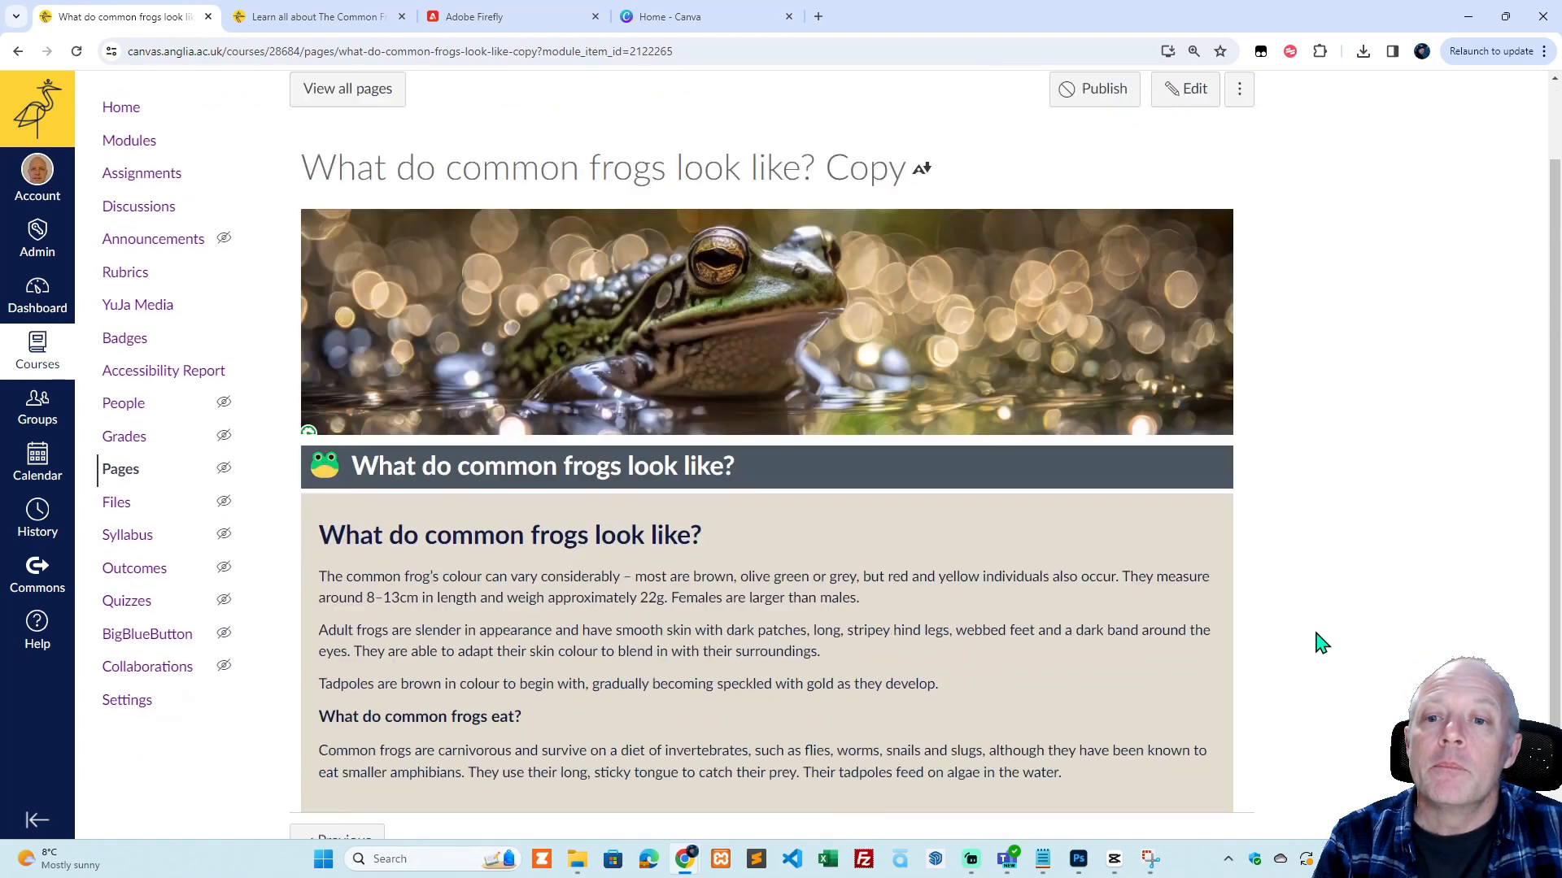
scroll(1322, 641, down, 1)
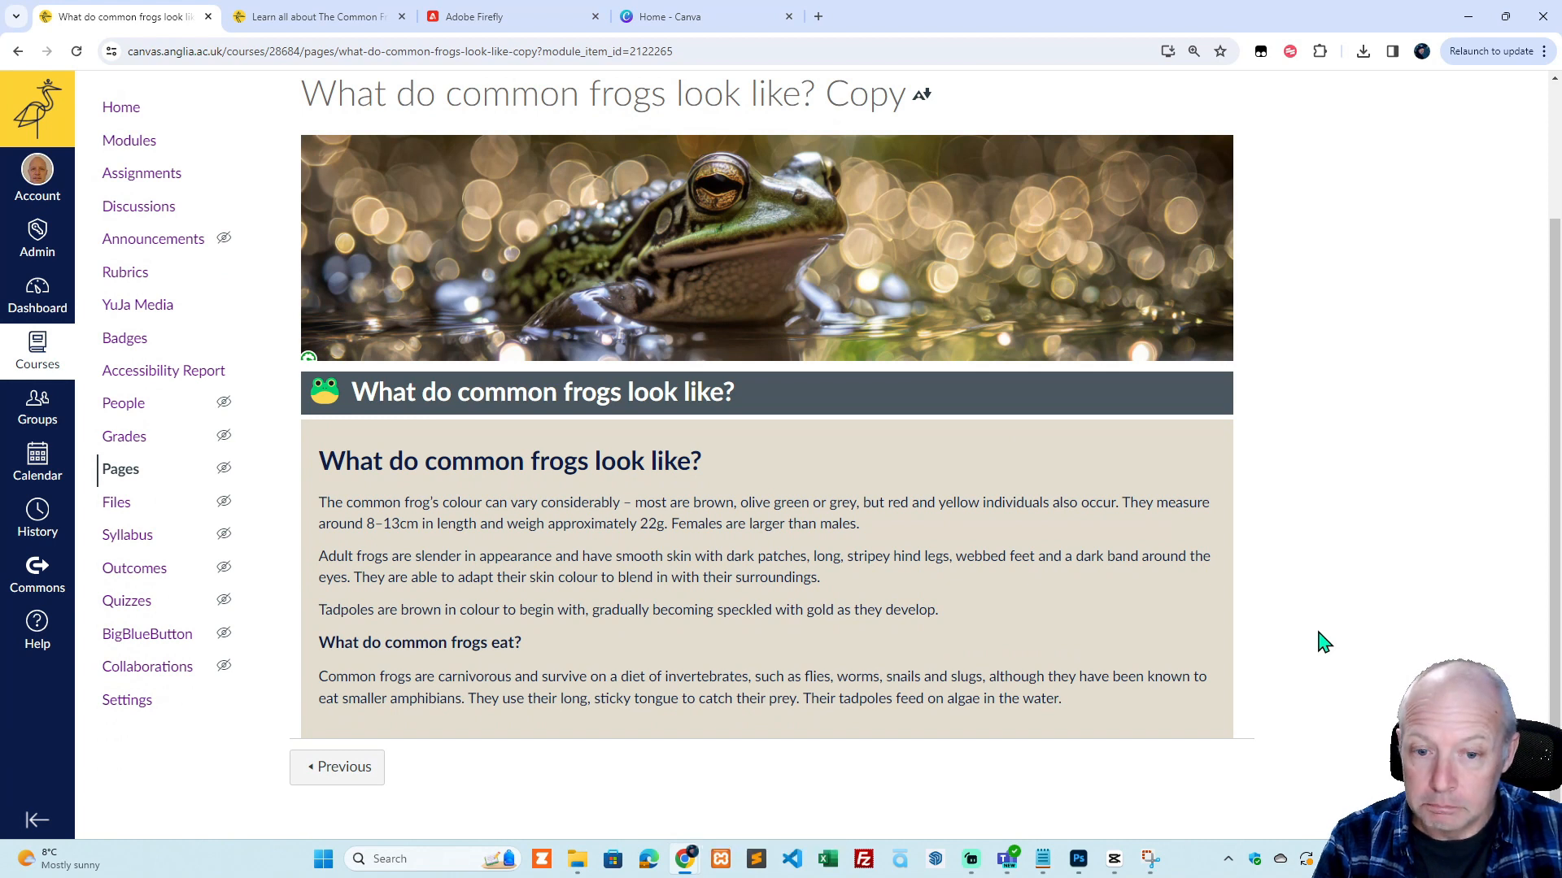